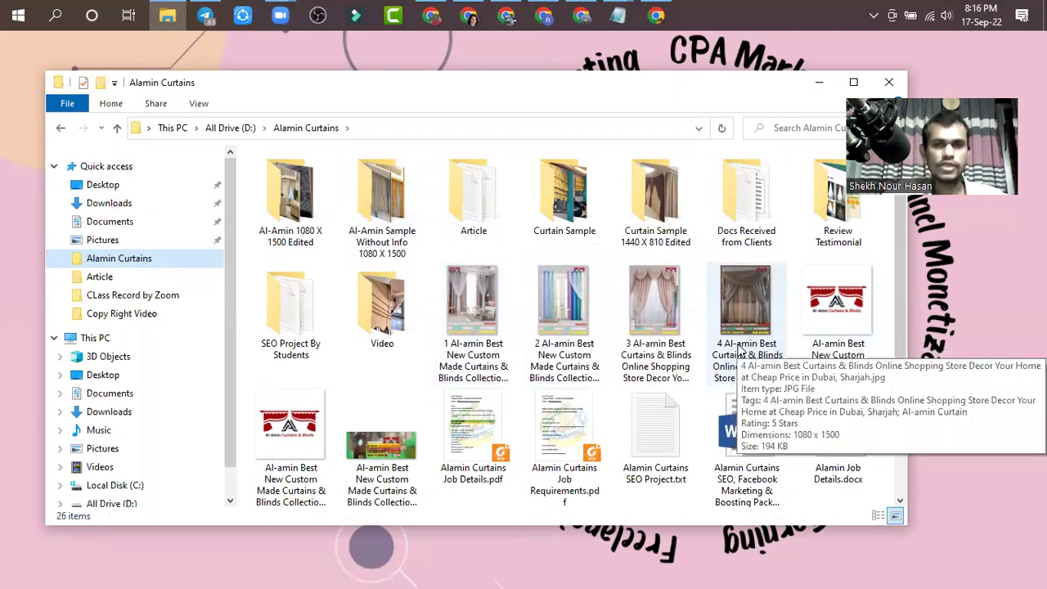
# - Select the first curtain image, enter rename mode, and mark the .jpg extension in its name
pyautogui.click(488, 362)
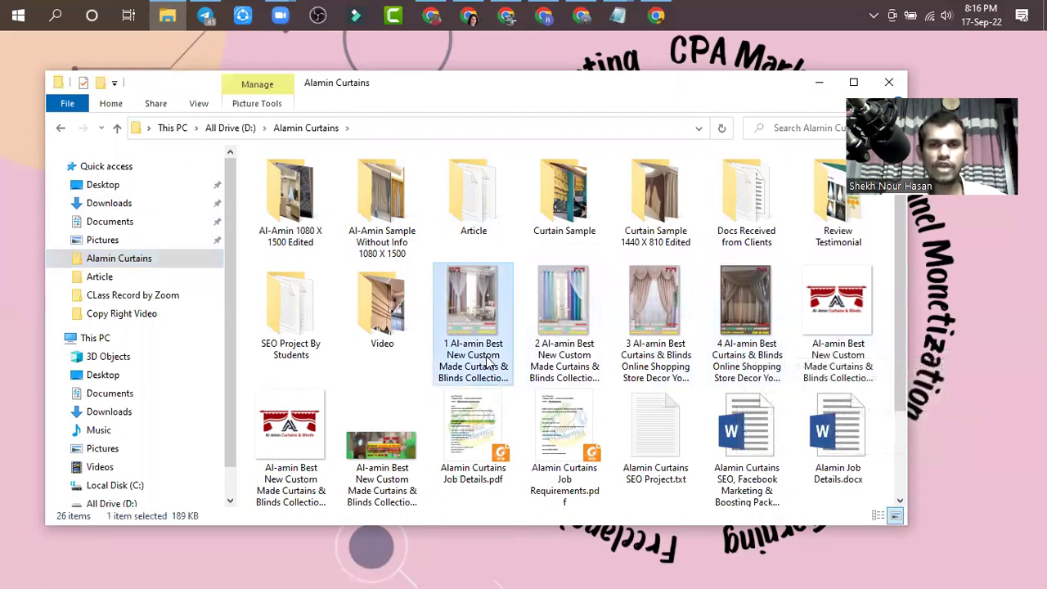
pyautogui.click(488, 363)
pyautogui.click(498, 427)
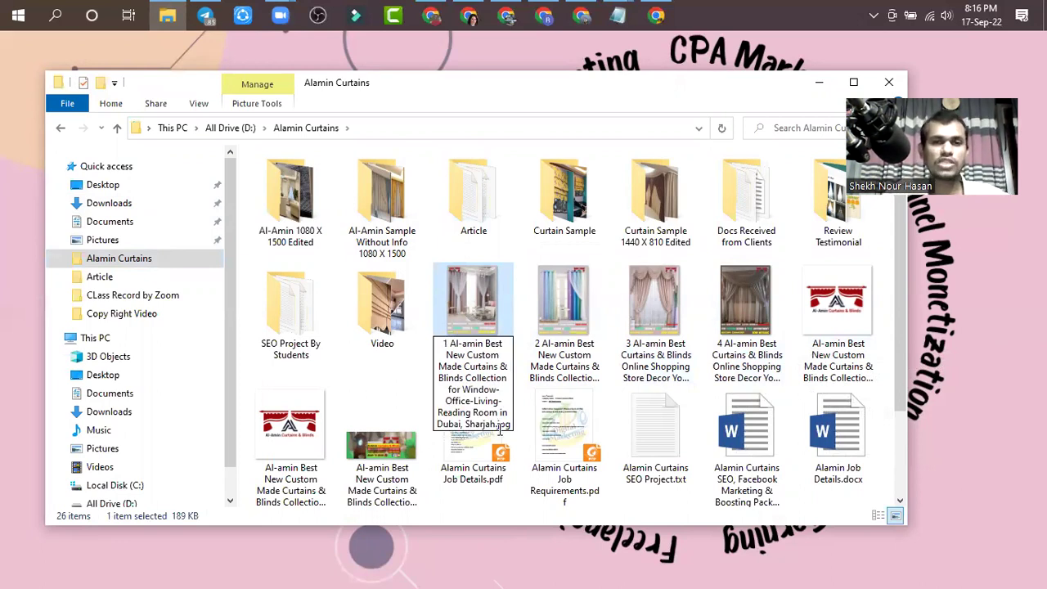
pyautogui.moveTo(513, 424); pyautogui.dragTo(500, 426)
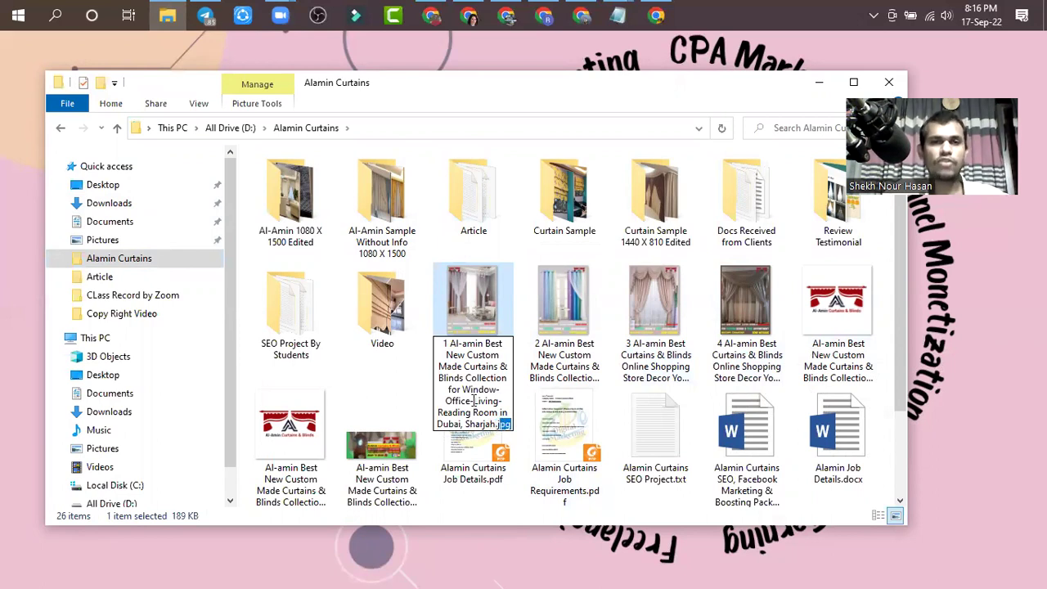
# - Turn View > Item check boxes on and back off, then rename the first image again
pyautogui.click(199, 104)
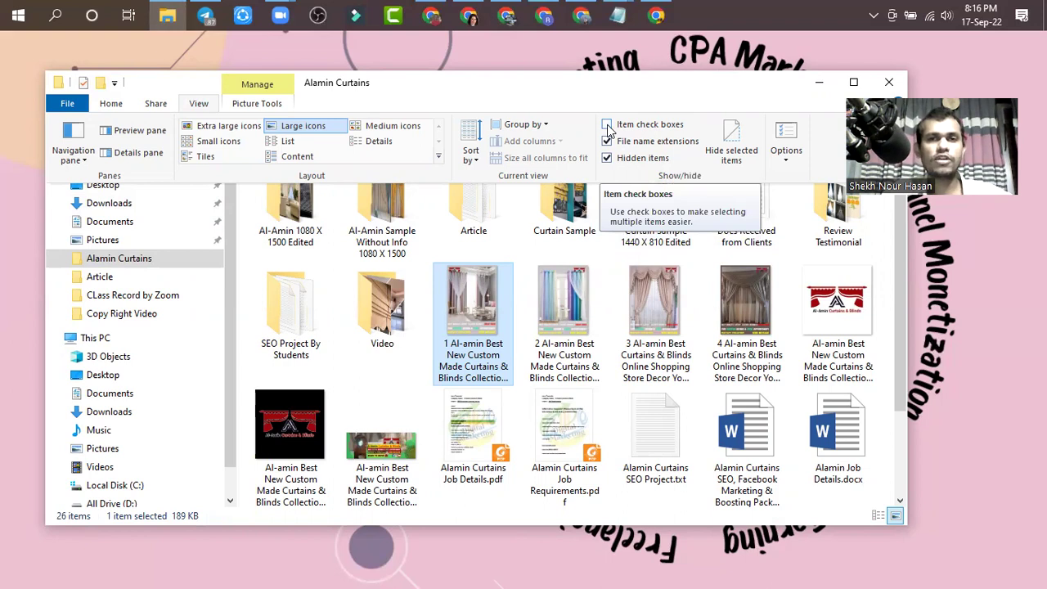
pyautogui.click(608, 126)
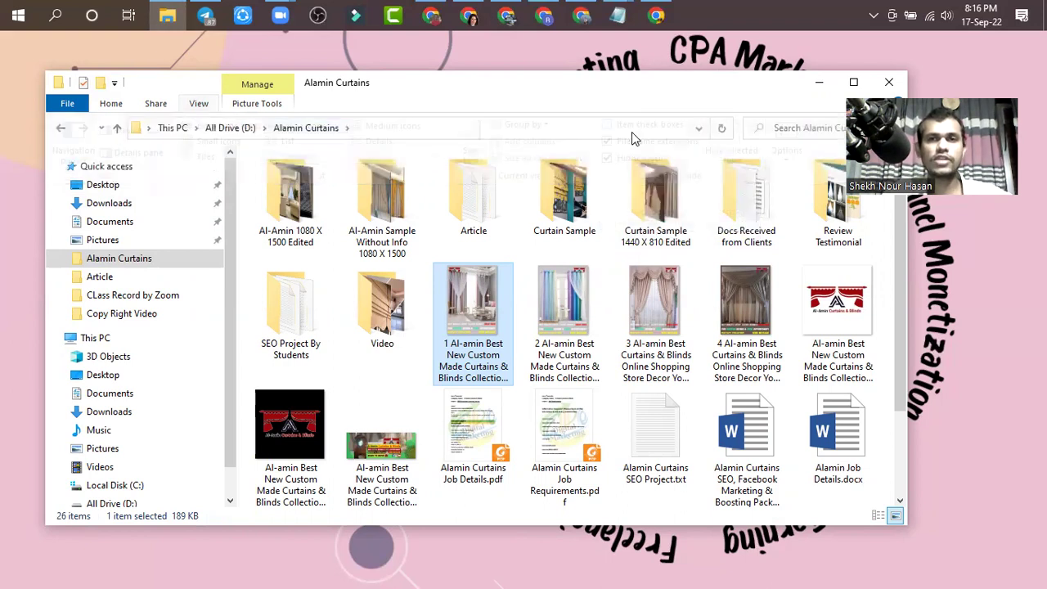
pyautogui.click(199, 105)
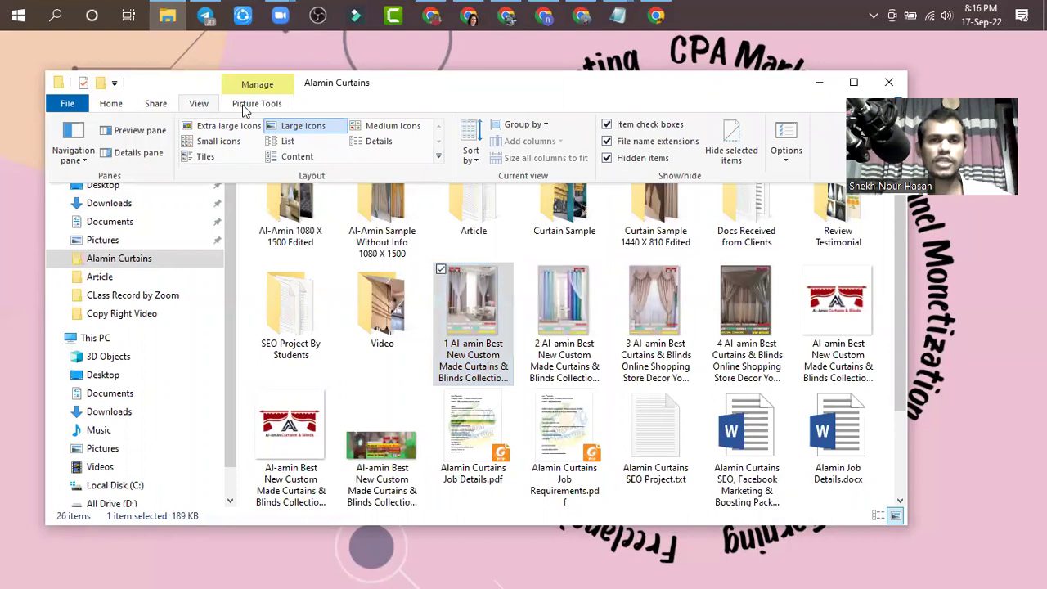
pyautogui.click(608, 126)
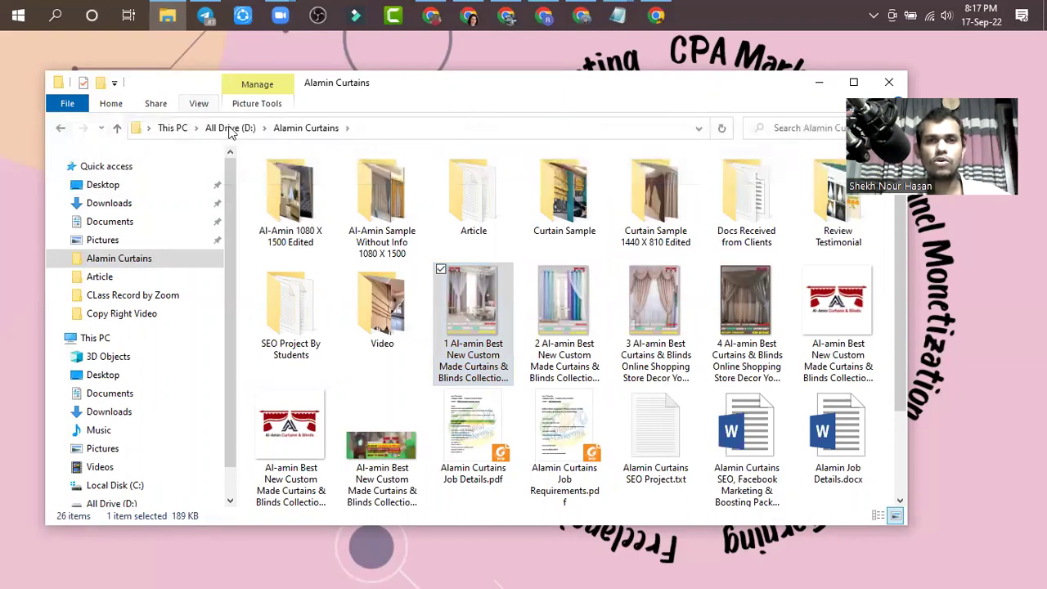
pyautogui.click(199, 104)
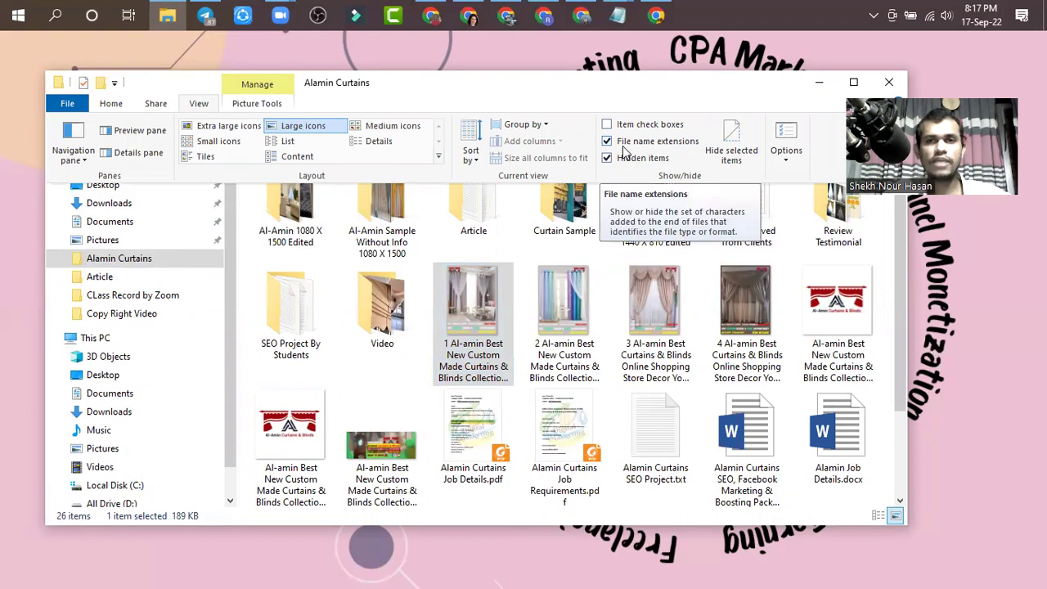
pyautogui.click(483, 376)
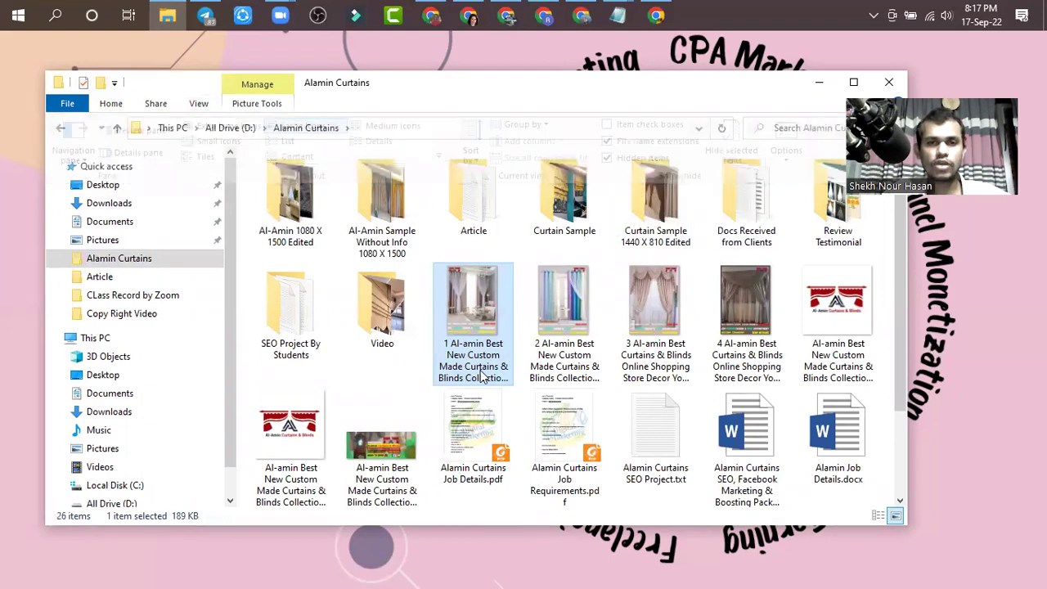
pyautogui.click(482, 376)
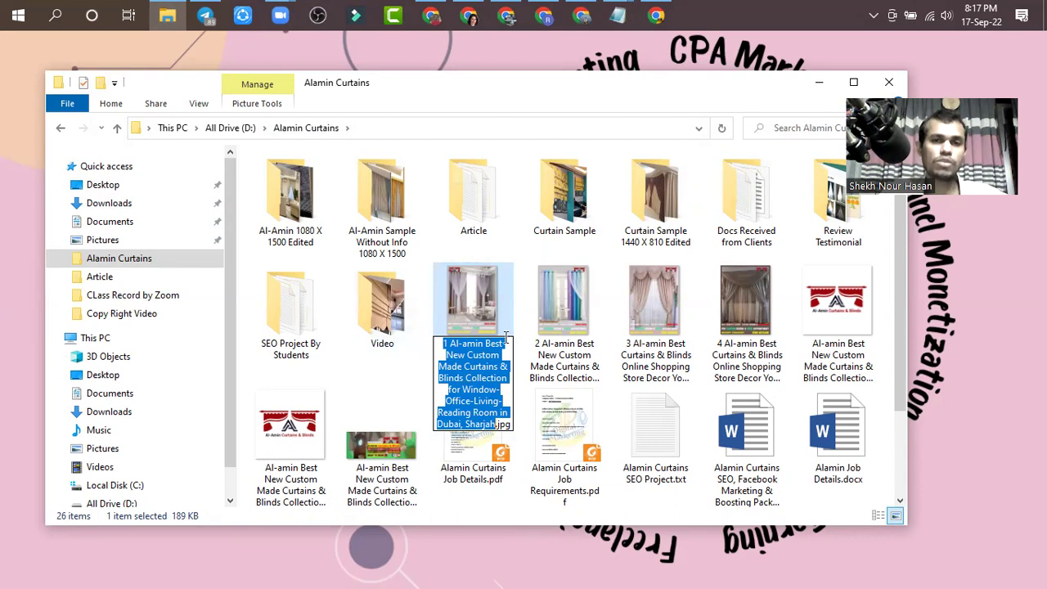
# - Open the first curtain image's Properties on the Details tab
pyautogui.click(552, 331)
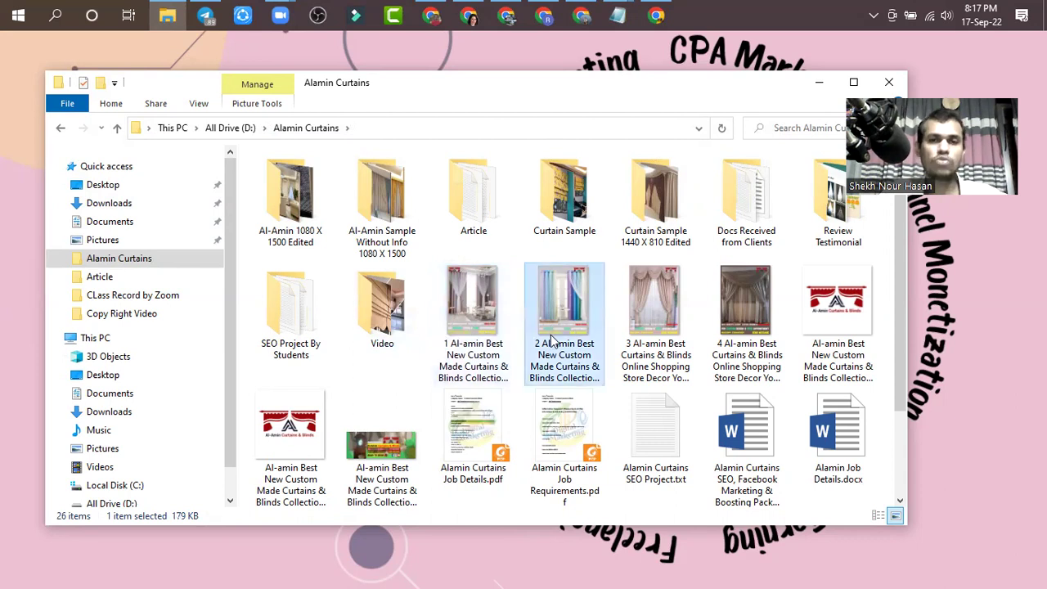
pyautogui.click(471, 338)
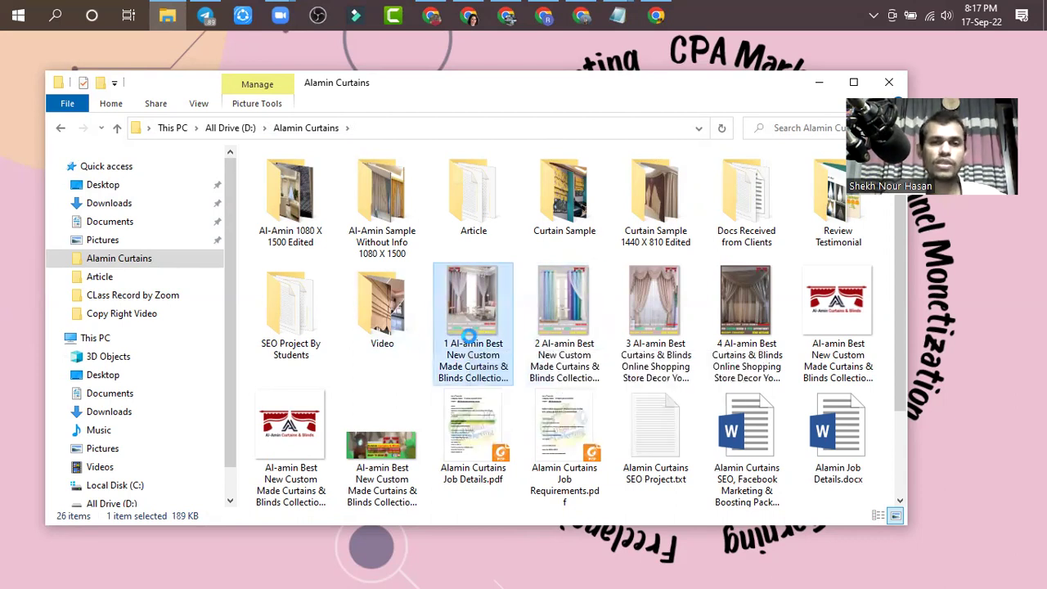
pyautogui.rightClick(472, 337)
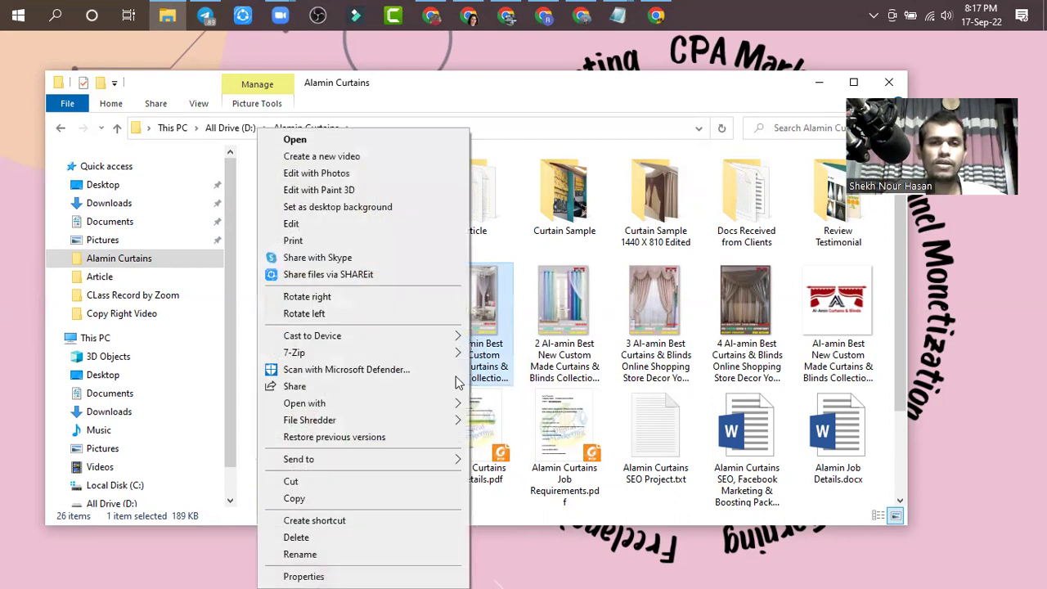
pyautogui.click(303, 576)
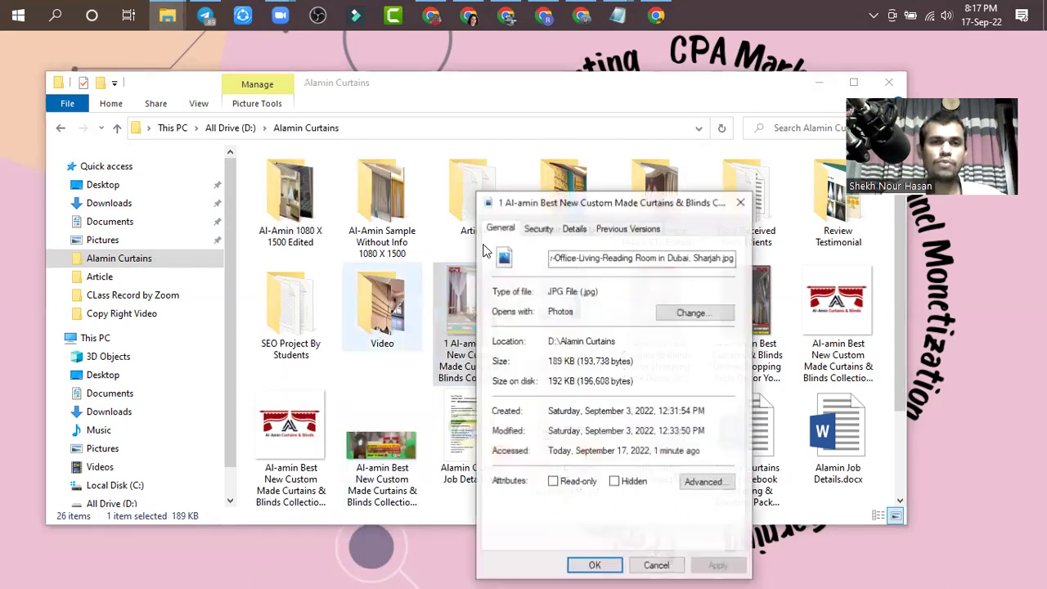
pyautogui.click(575, 229)
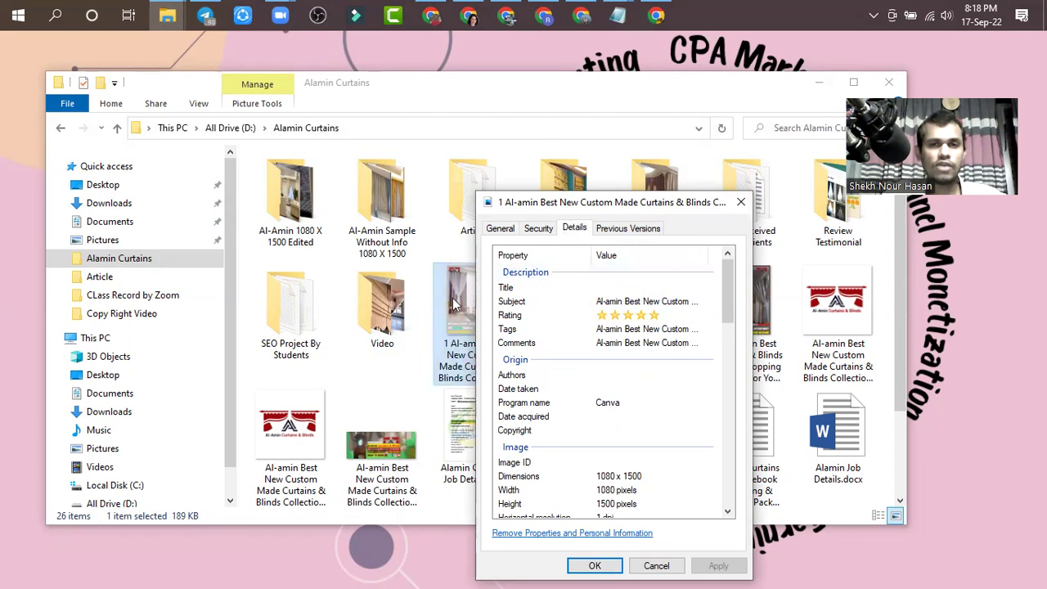
# - Review Title, Subject, five-star Rating, Tags and Comments, then close without changes
pyautogui.click(626, 285)
pyautogui.click(631, 301)
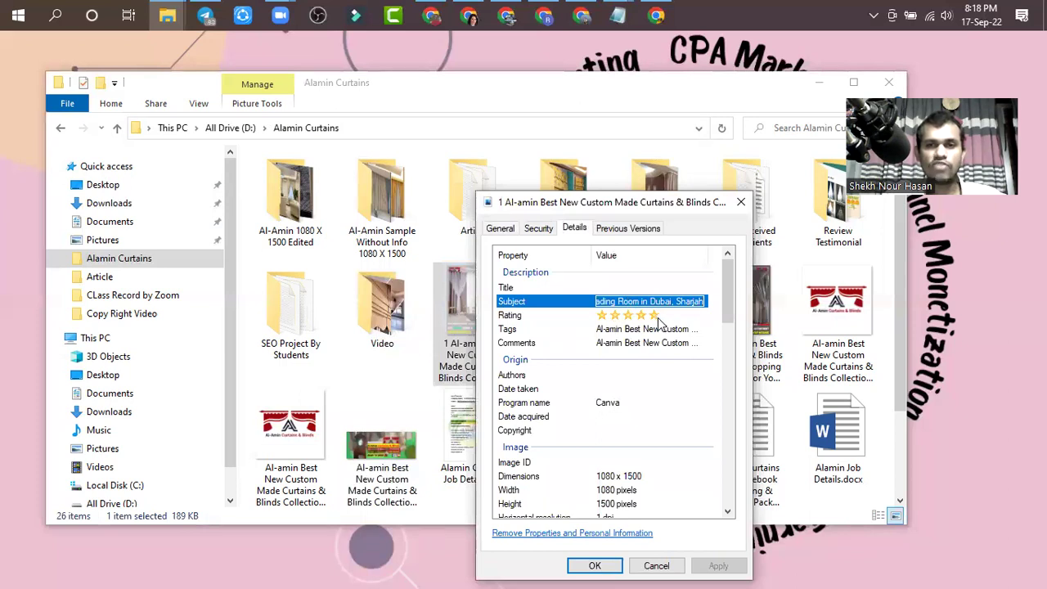
pyautogui.click(656, 318)
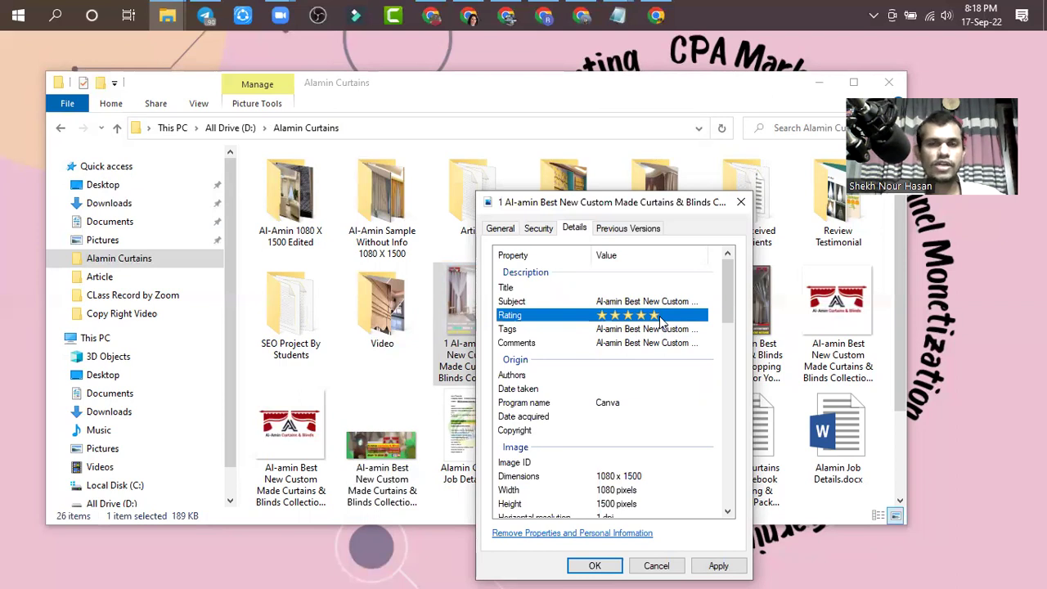
pyautogui.click(632, 288)
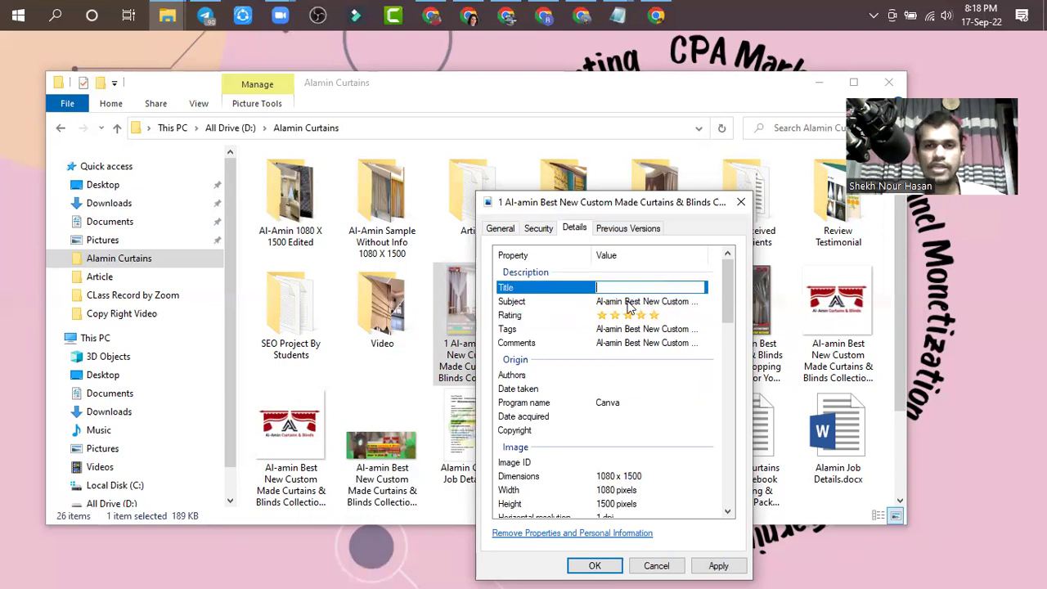
pyautogui.click(628, 302)
pyautogui.click(630, 329)
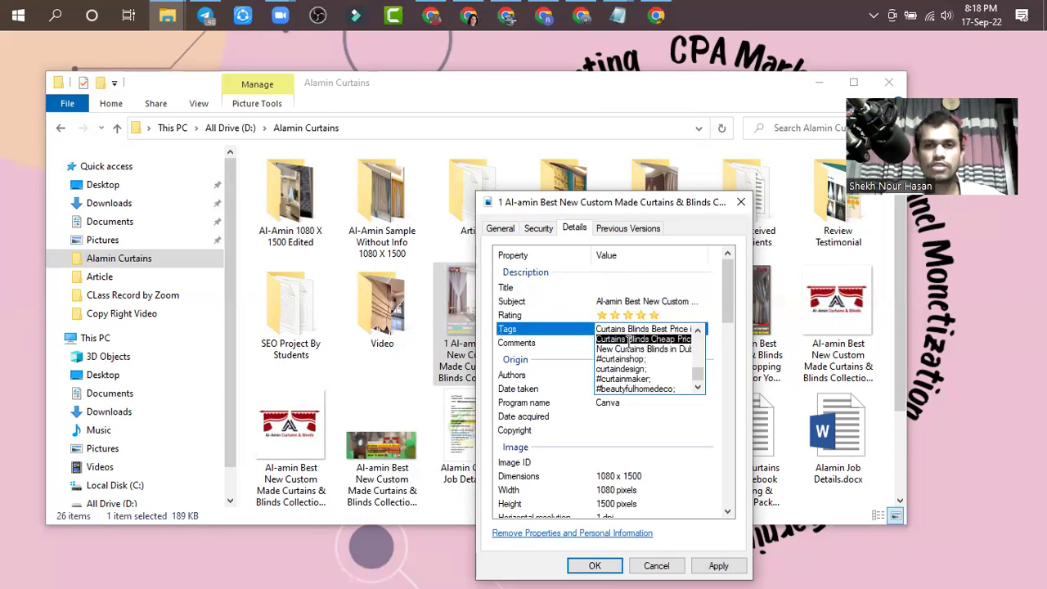
pyautogui.click(626, 343)
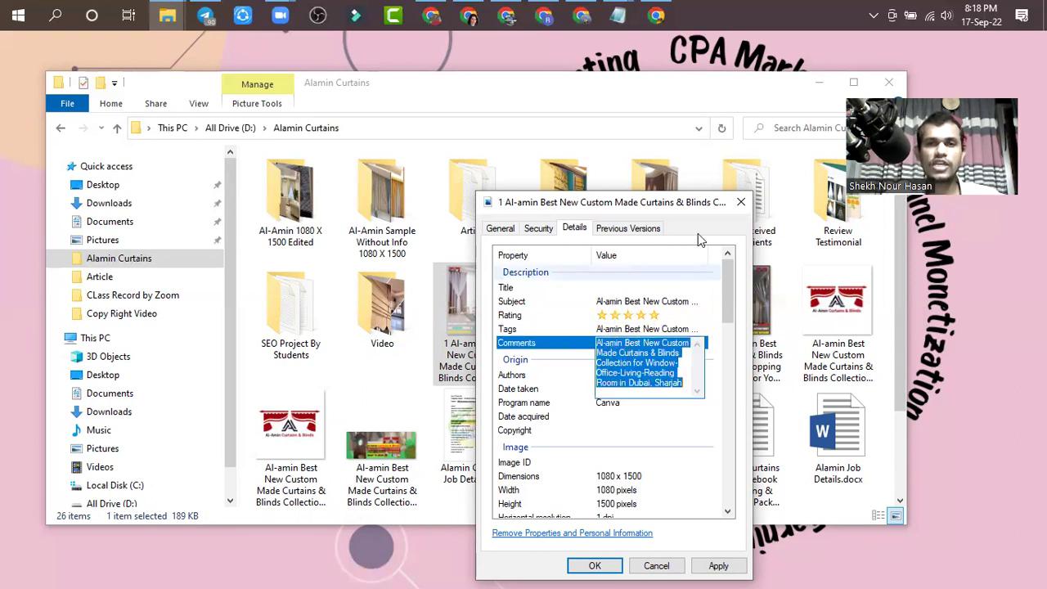
pyautogui.click(739, 202)
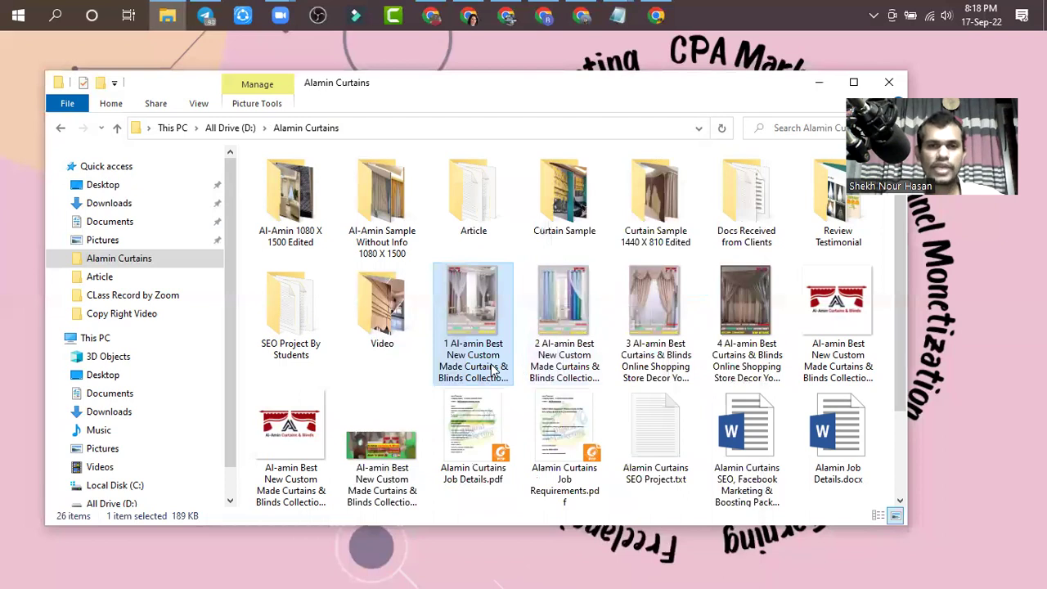
# - Rename the first curtain image by adding a leading '1' to its name
pyautogui.click(493, 370)
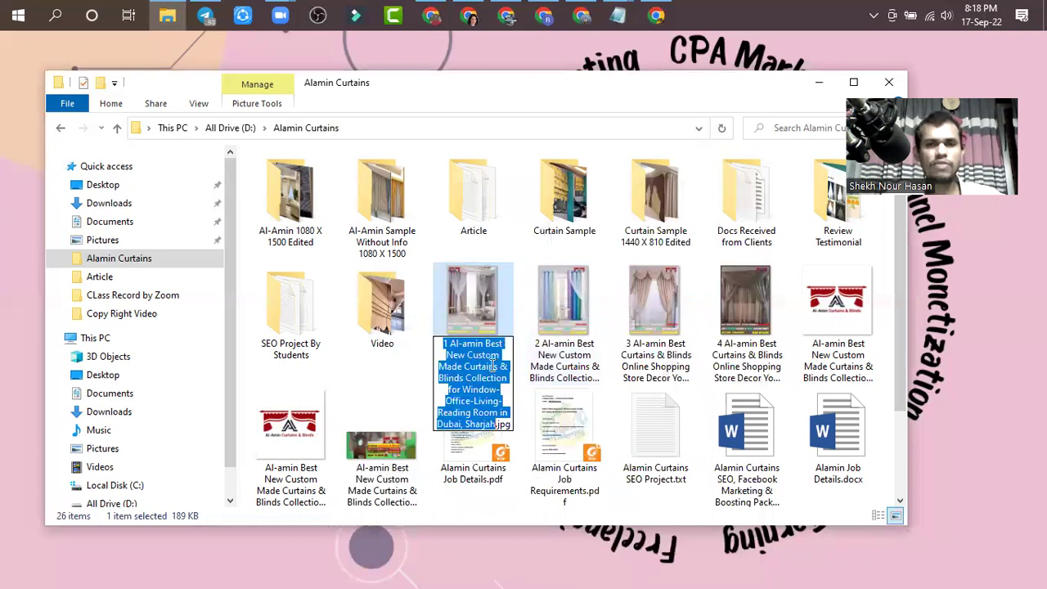
pyautogui.click(448, 347)
pyautogui.write('1')
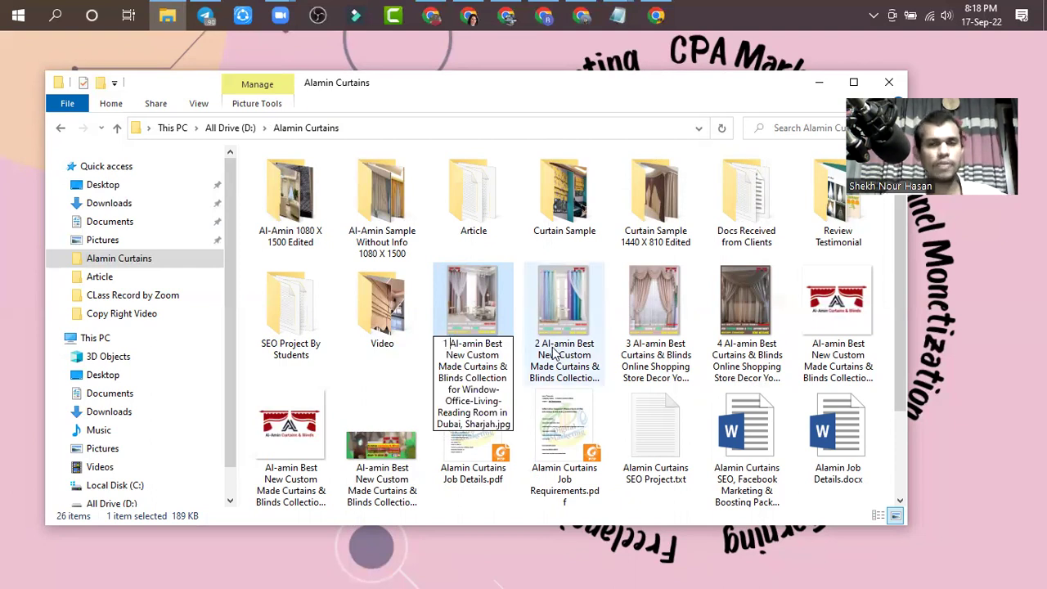
pyautogui.press('Return')
# - Open the renamed image's Details properties and review its #curtainmaker and #curtainshop tags
pyautogui.rightClick(473, 328)
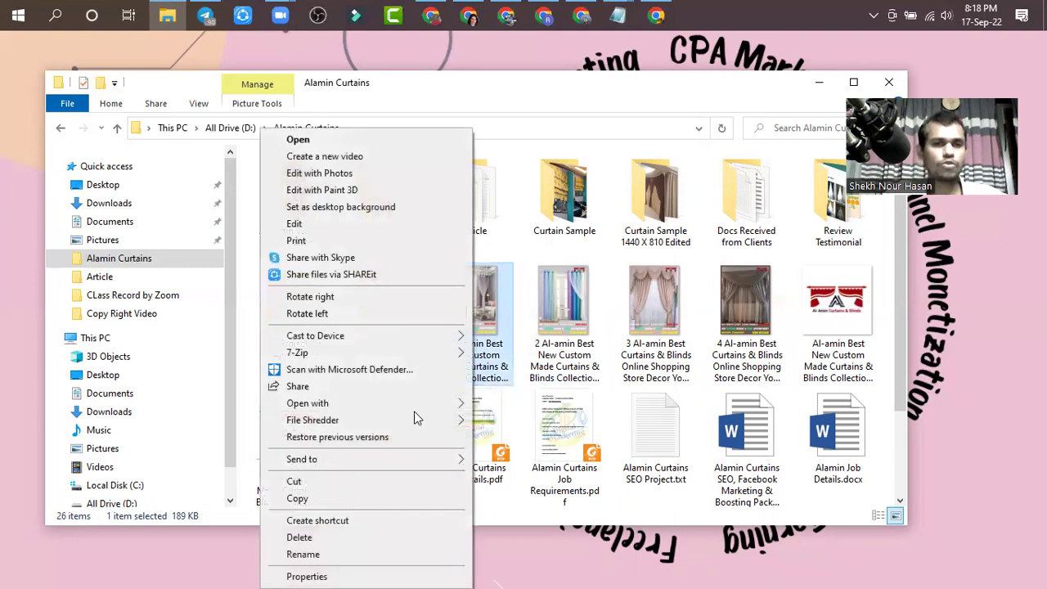
pyautogui.click(295, 575)
pyautogui.click(579, 229)
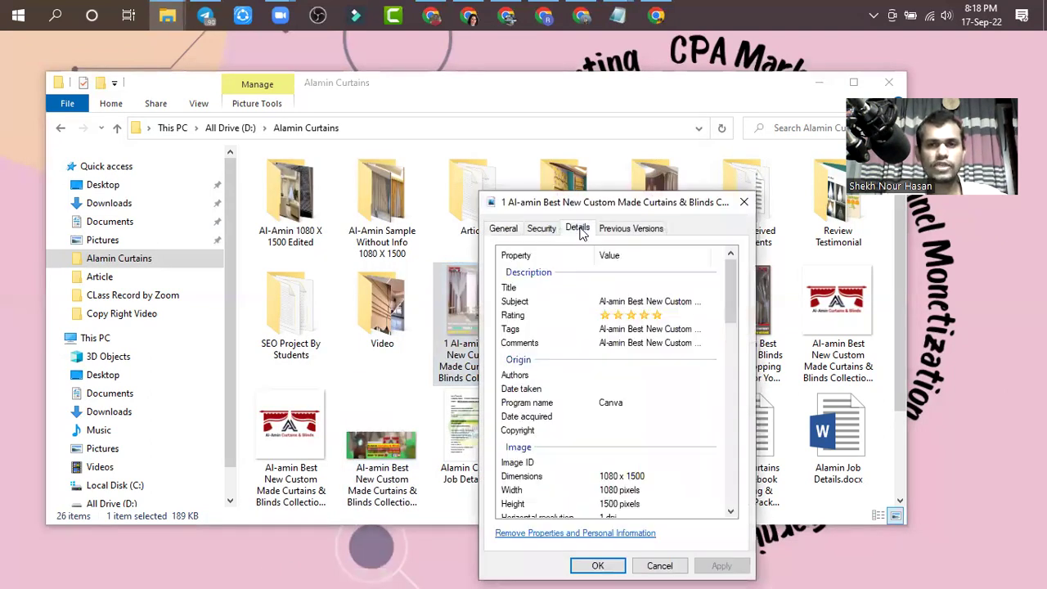
pyautogui.click(605, 330)
pyautogui.doubleClick(651, 379)
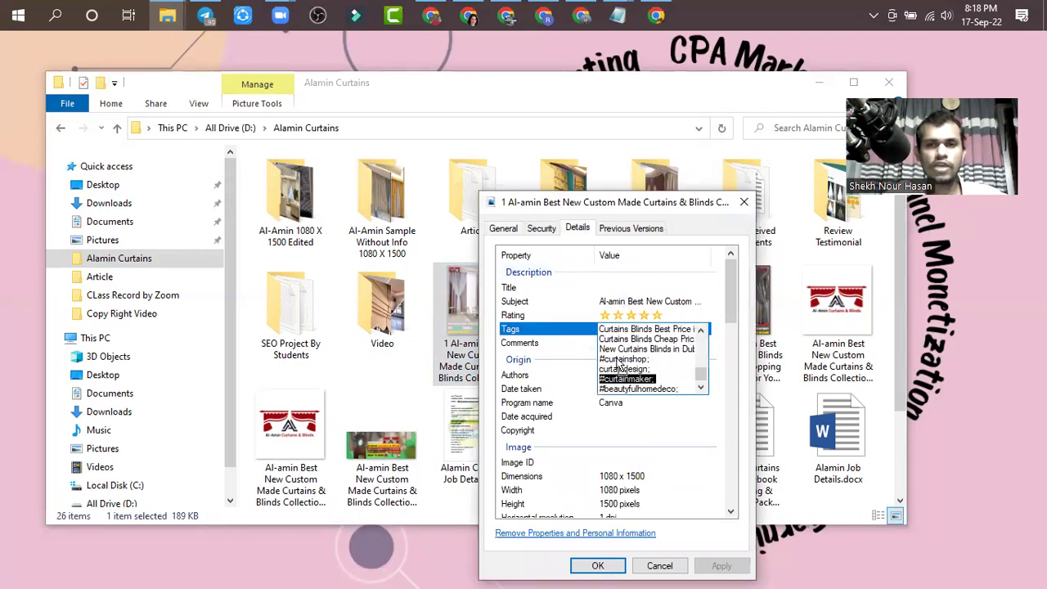
pyautogui.doubleClick(626, 360)
pyautogui.scroll(3, 645, 360)
pyautogui.scroll(5, 644, 360)
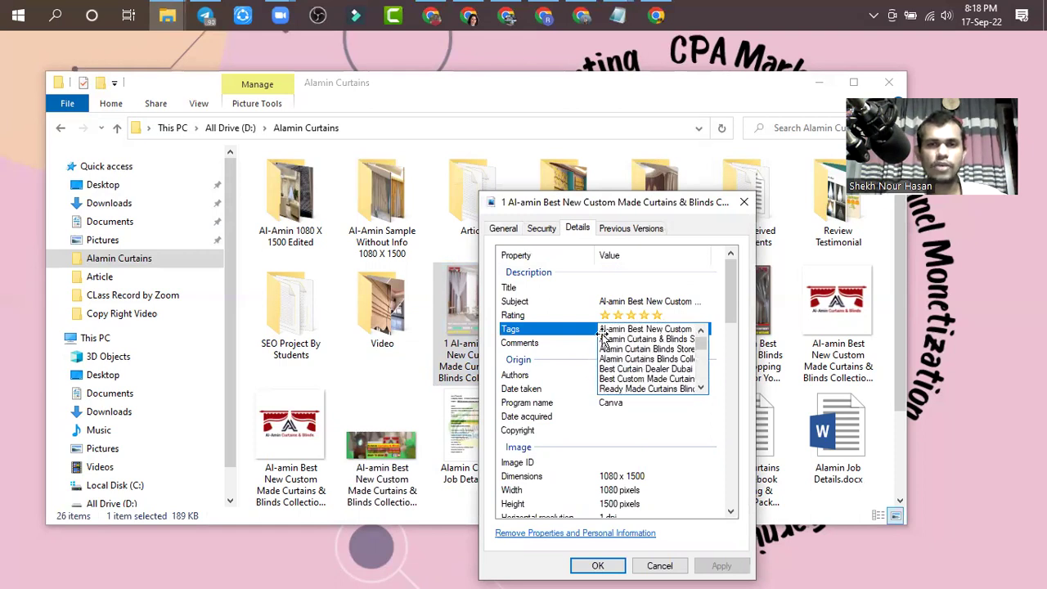
# - Copy the Subject text and paste it into the image's Title field
pyautogui.click(618, 286)
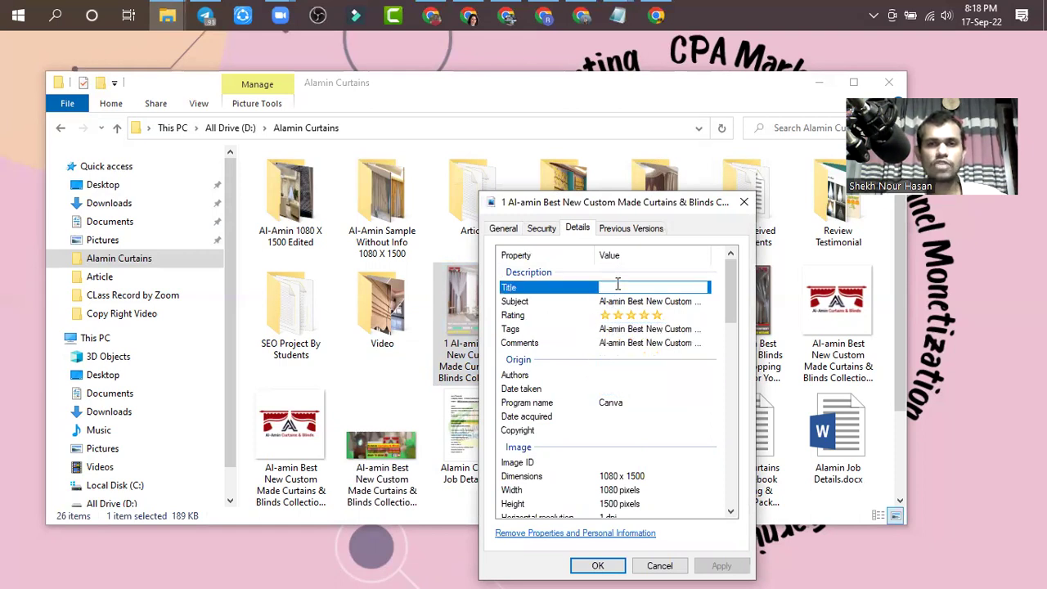
pyautogui.click(639, 300)
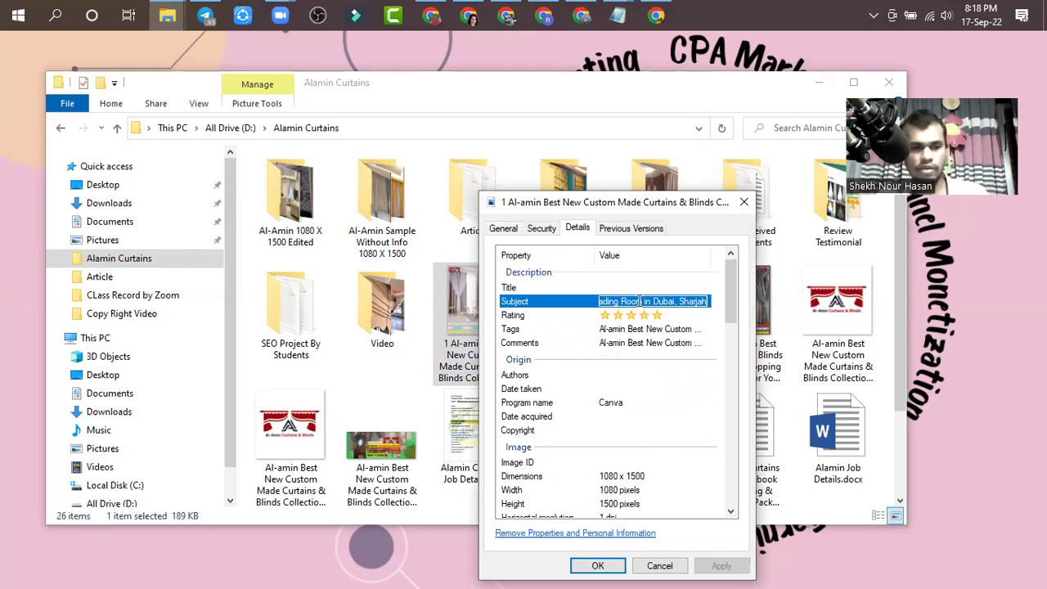
pyautogui.click(632, 288)
pyautogui.hotkey('ctrl', 'v')
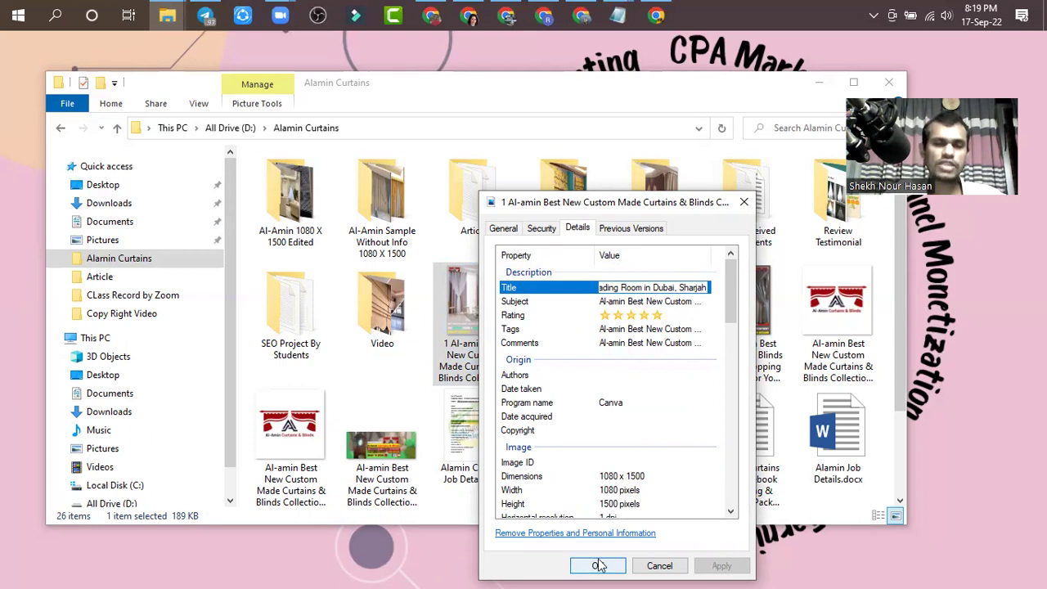
# - Close and reopen the curtain image's Properties on the Details tab
pyautogui.click(744, 203)
pyautogui.rightClick(497, 295)
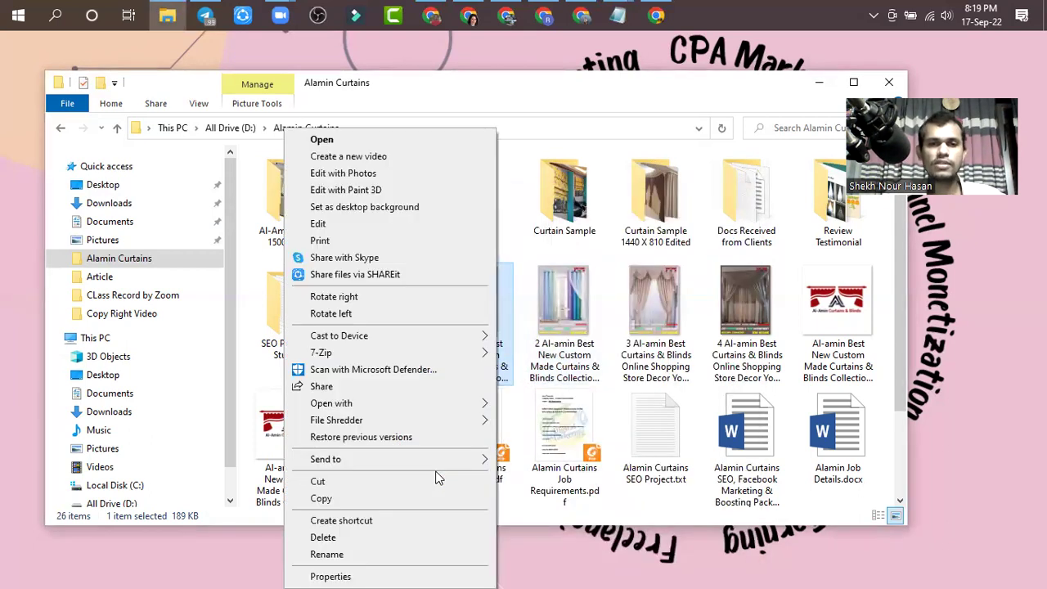
pyautogui.click(344, 576)
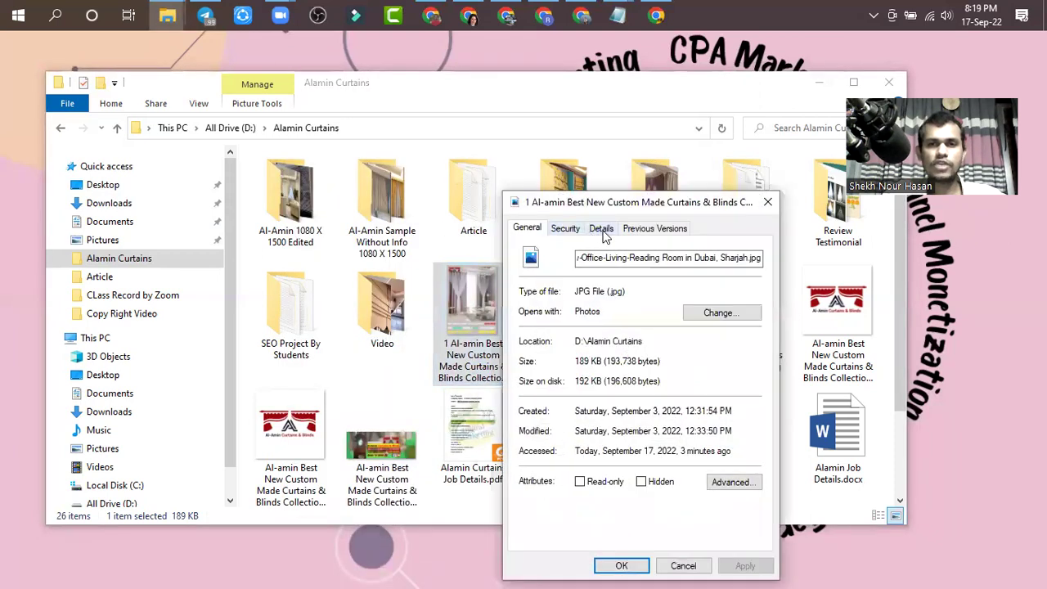
pyautogui.click(603, 233)
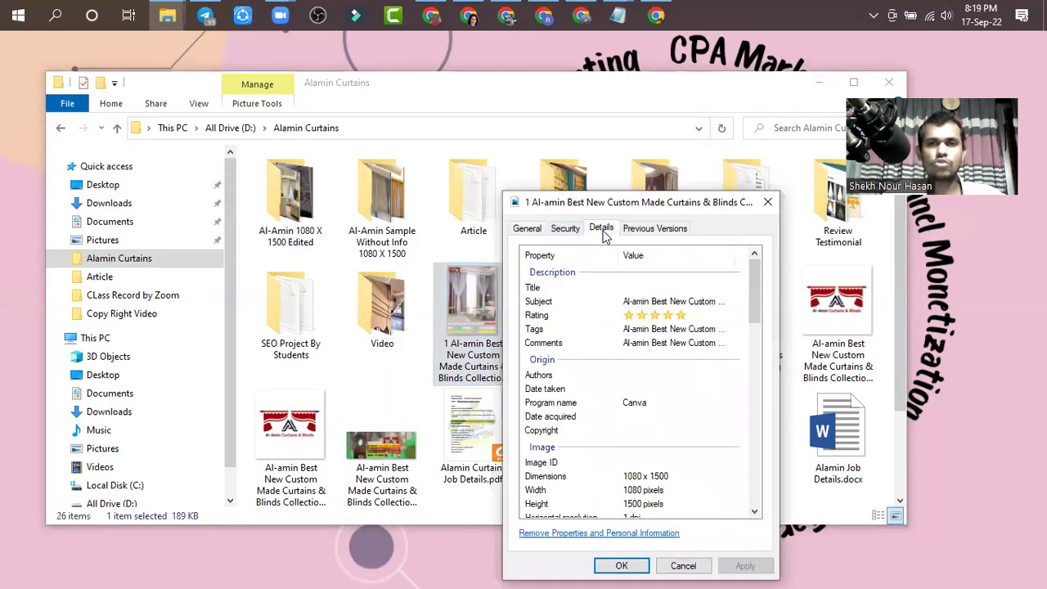
# - Paste the Subject text into the empty Title and apply the change
pyautogui.click(645, 288)
pyautogui.click(663, 301)
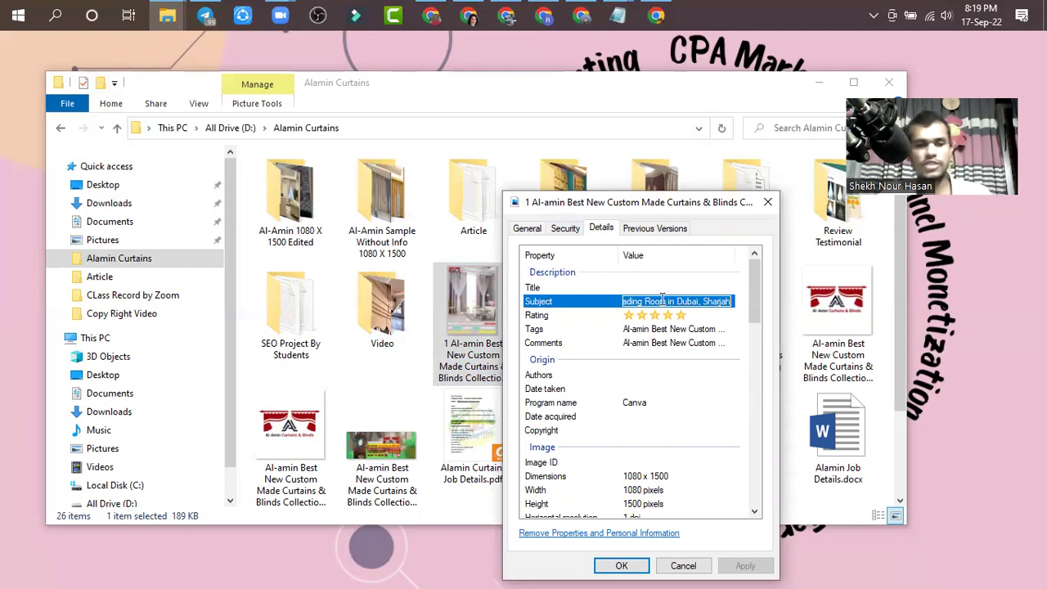
pyautogui.click(656, 288)
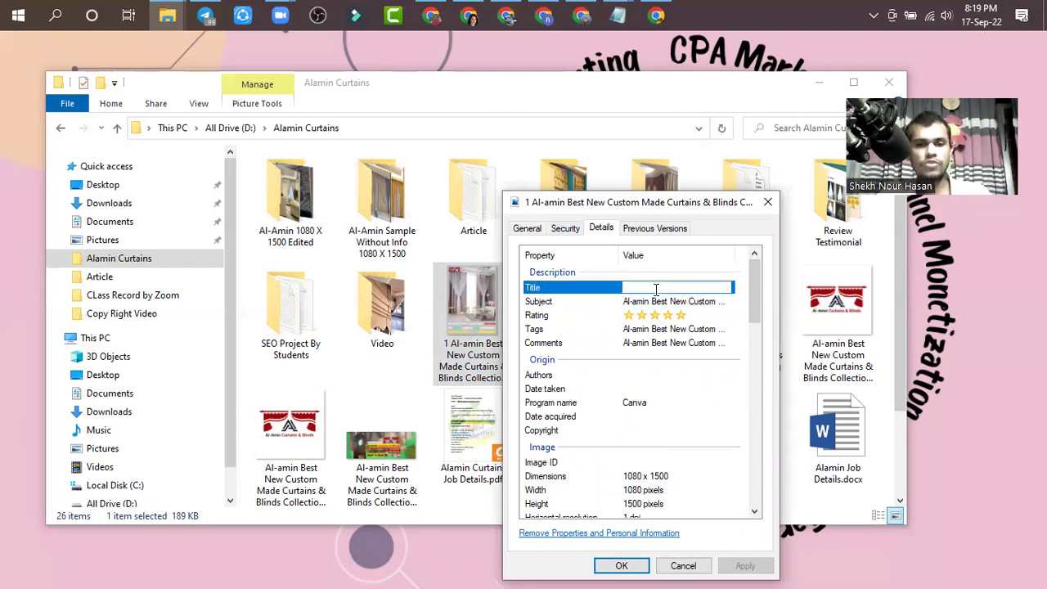
pyautogui.hotkey('ctrl', 'v')
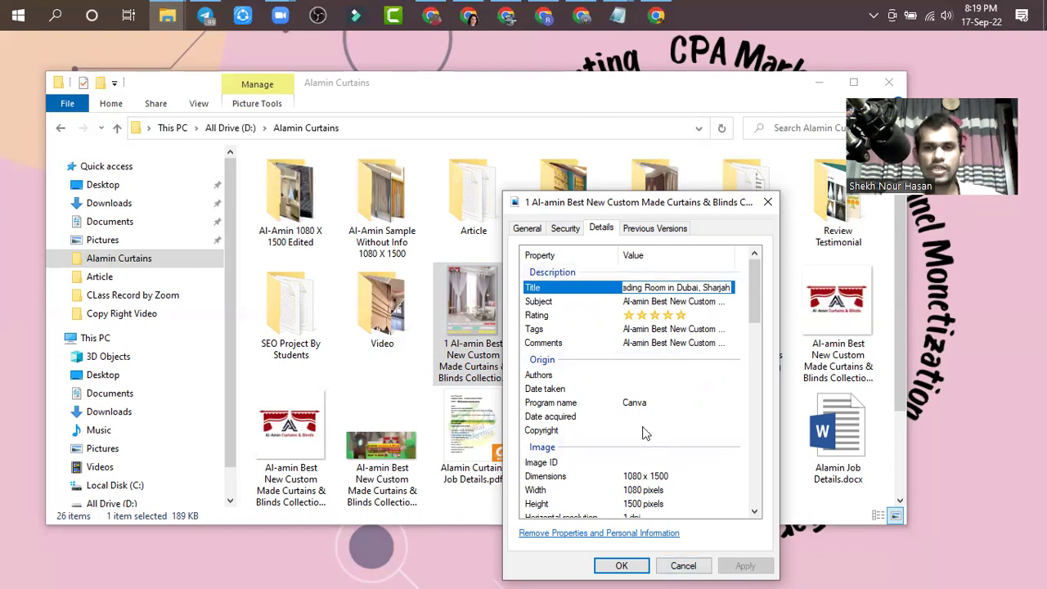
pyautogui.click(642, 418)
pyautogui.click(674, 419)
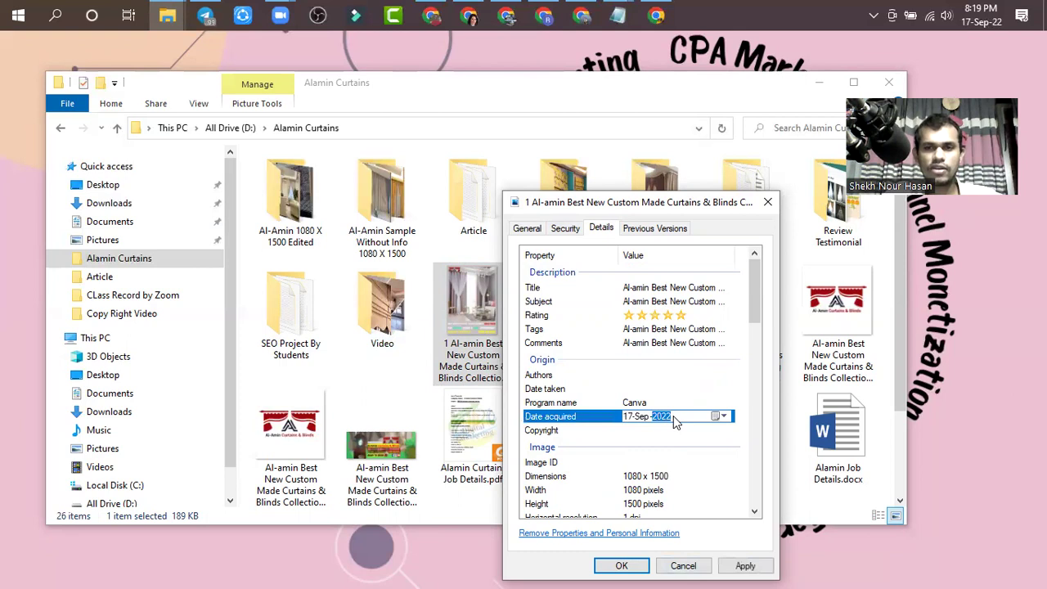
pyautogui.click(670, 402)
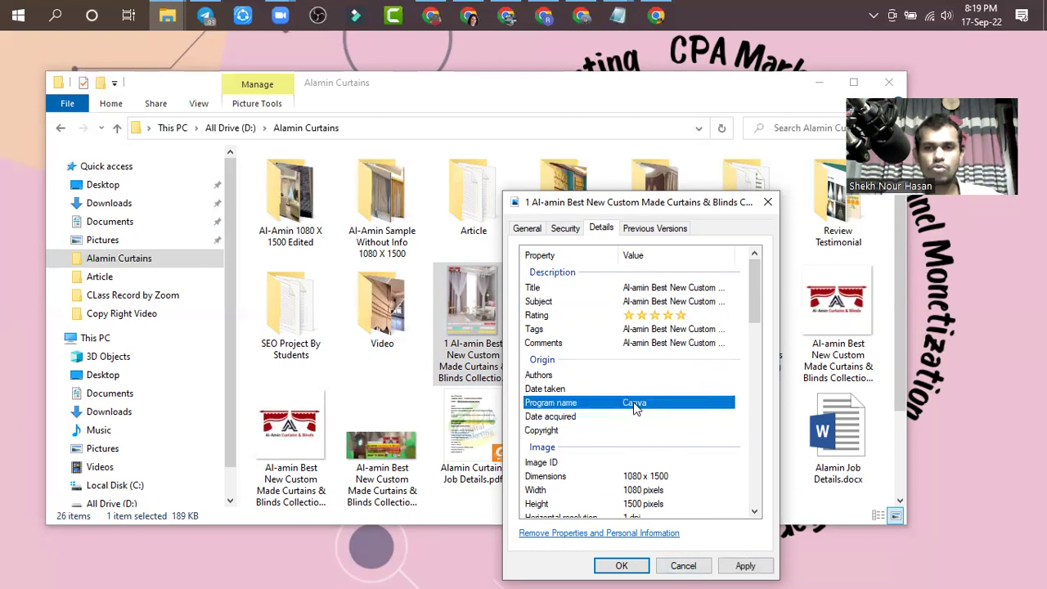
pyautogui.click(745, 566)
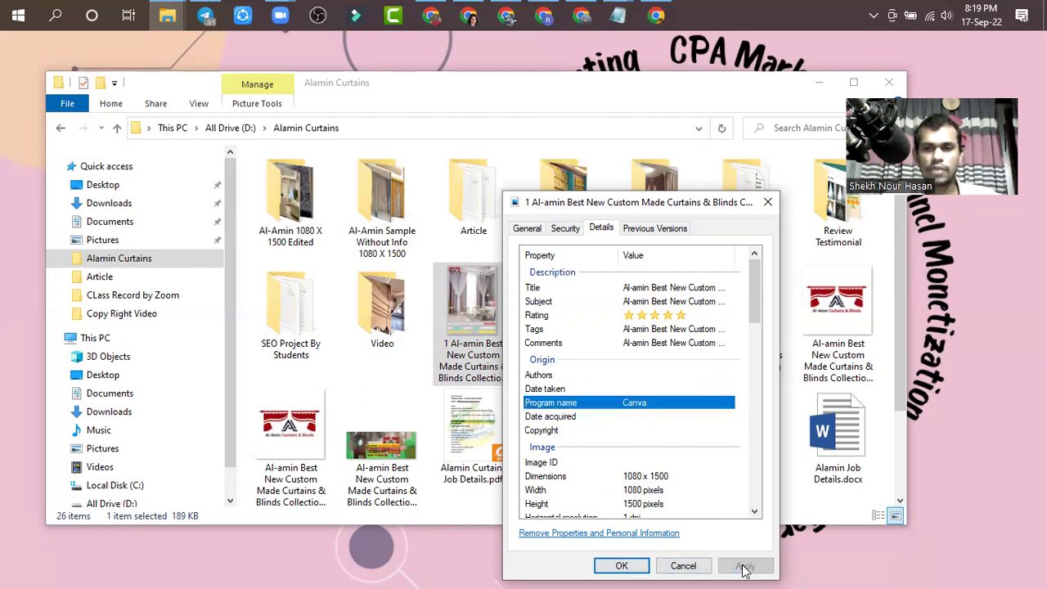
# - Save with OK, then reopen Details to confirm the Title 'Al-amin Best New Custom…' and tags
pyautogui.click(623, 566)
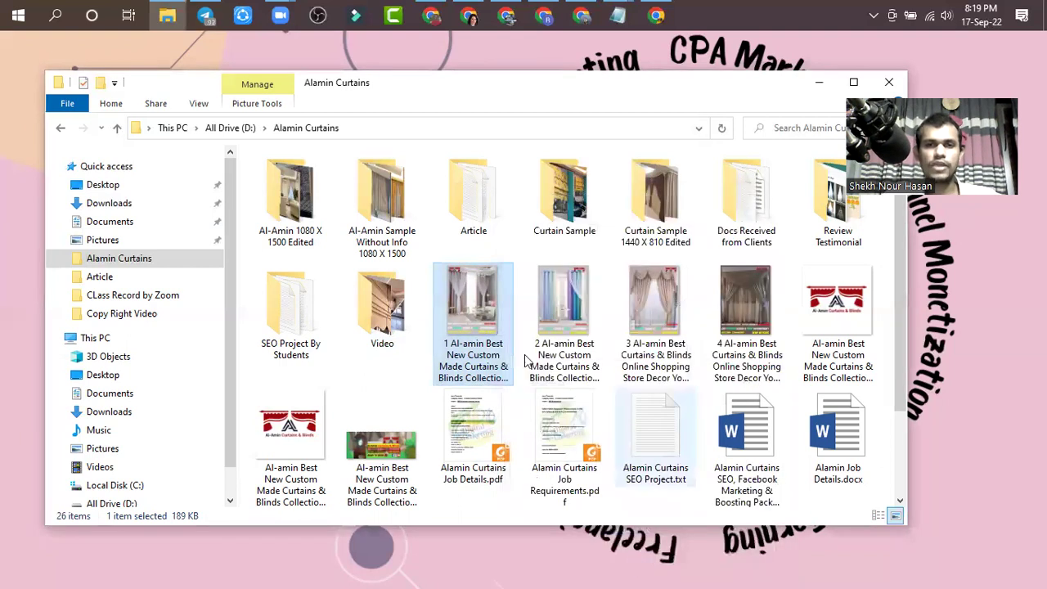
pyautogui.rightClick(481, 309)
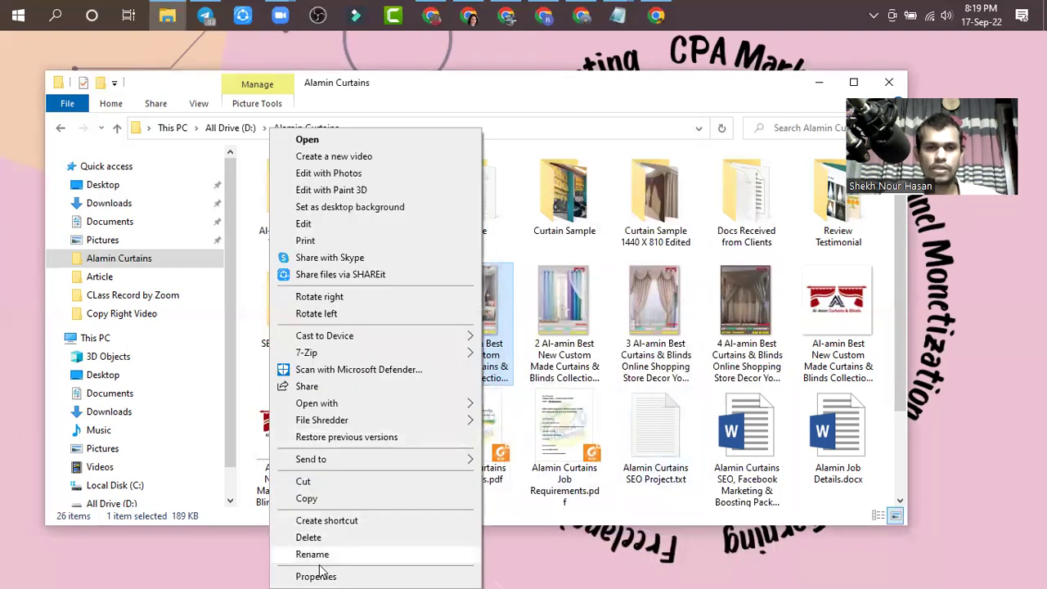
pyautogui.click(316, 576)
pyautogui.click(587, 228)
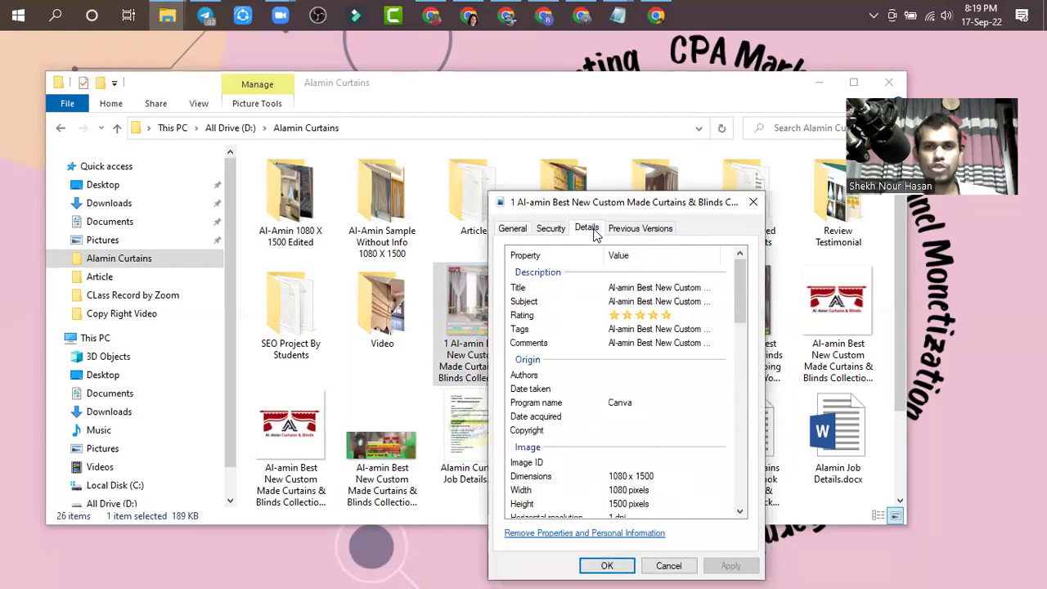
pyautogui.click(639, 285)
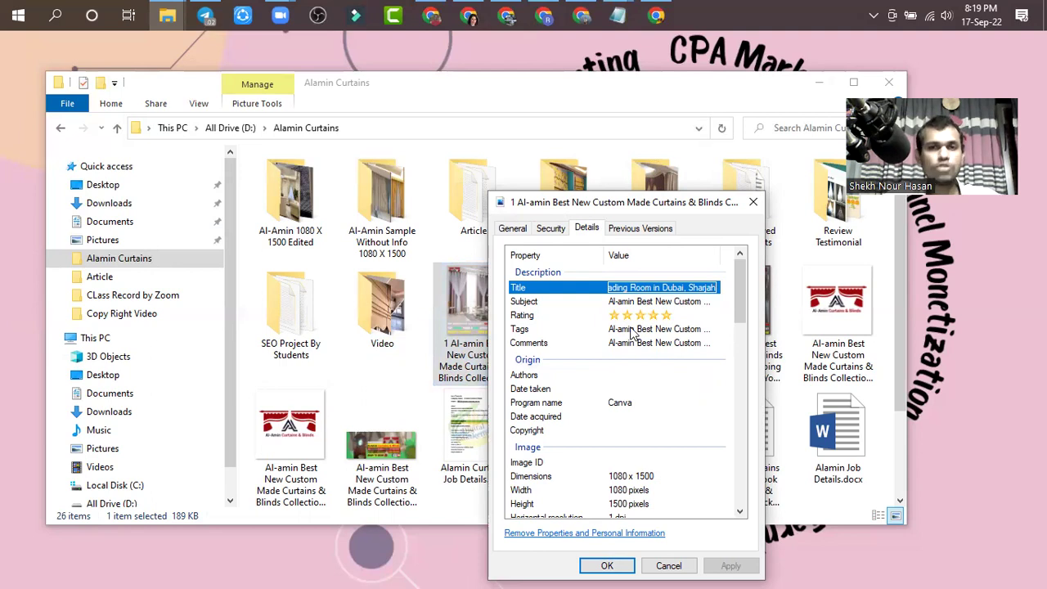
pyautogui.click(635, 328)
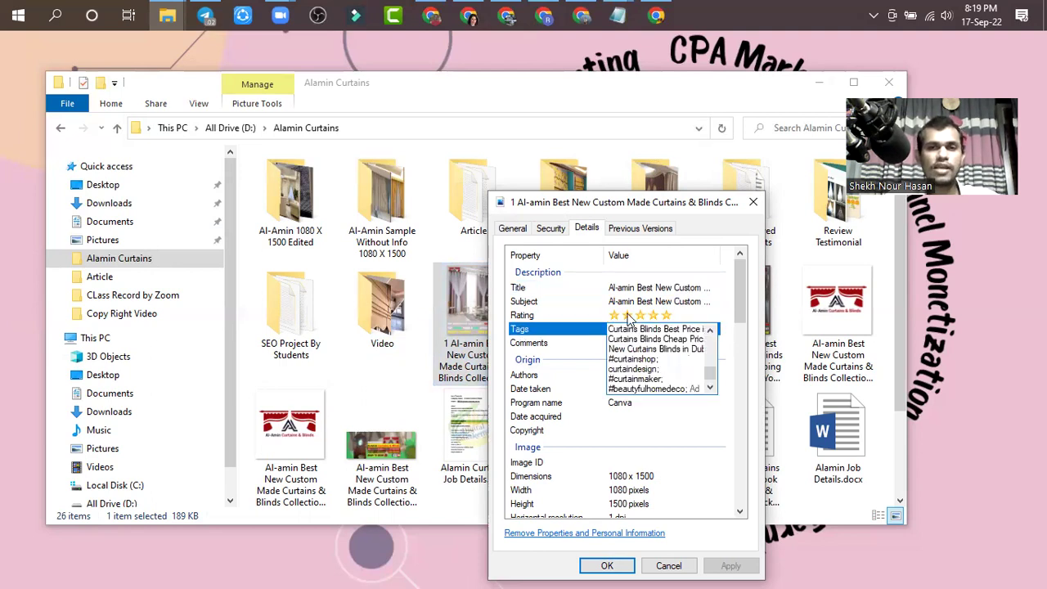
pyautogui.click(753, 202)
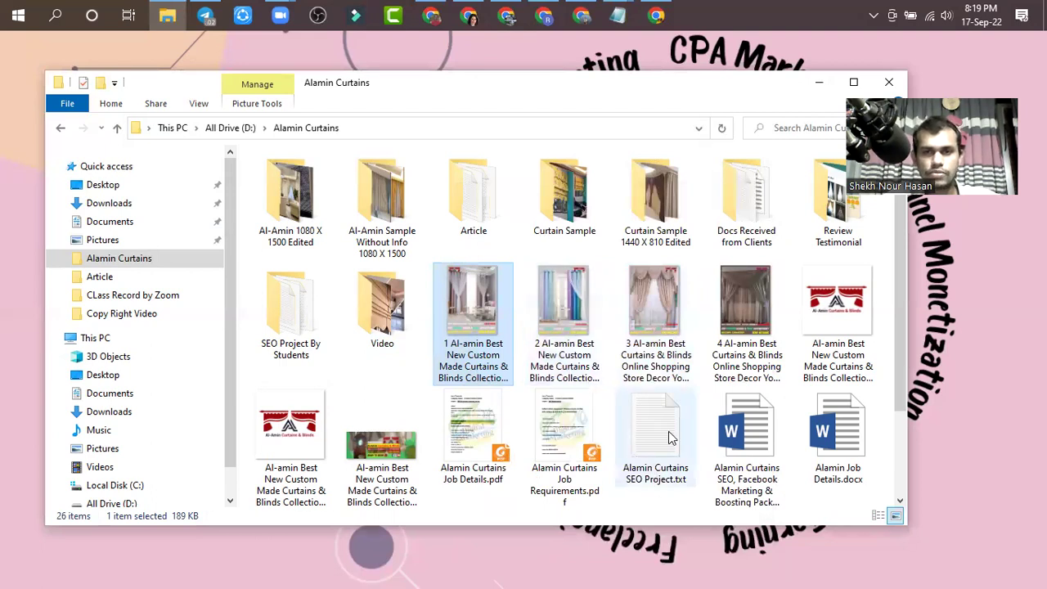
# - Open 'Alamin Curtains SEO Project.txt' and browse the Reading Room, Office, Accessories and Made to Measure keywords
pyautogui.doubleClick(670, 439)
pyautogui.scroll(-8, 577, 377)
pyautogui.scroll(-20, 578, 379)
pyautogui.scroll(3, 589, 385)
pyautogui.scroll(-8, 601, 388)
pyautogui.click(510, 303)
pyautogui.doubleClick(473, 272)
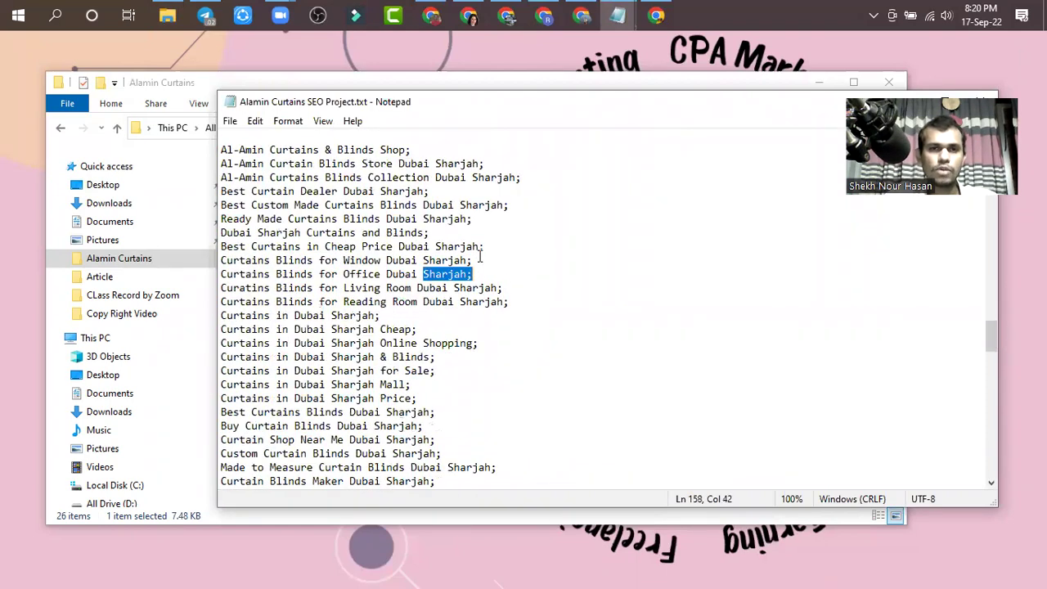
pyautogui.scroll(6, 483, 255)
pyautogui.click(484, 234)
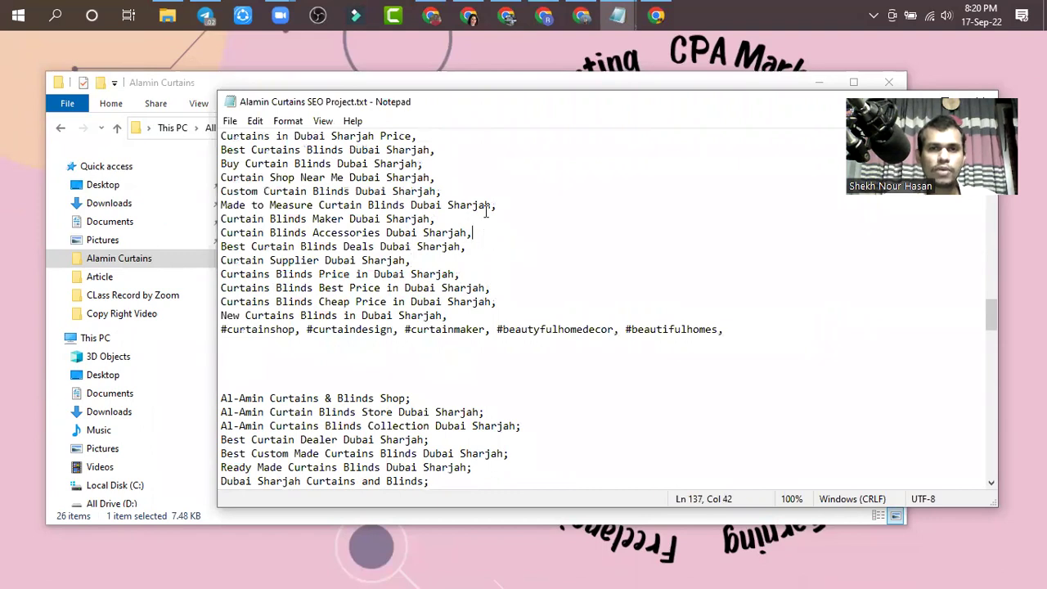
pyautogui.click(505, 209)
pyautogui.click(439, 221)
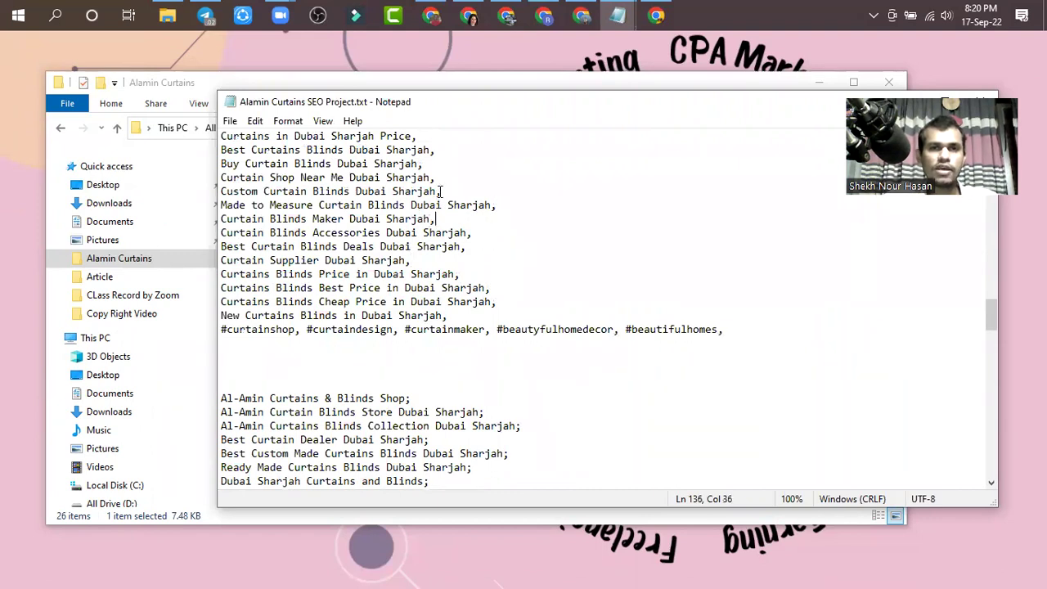
pyautogui.click(437, 191)
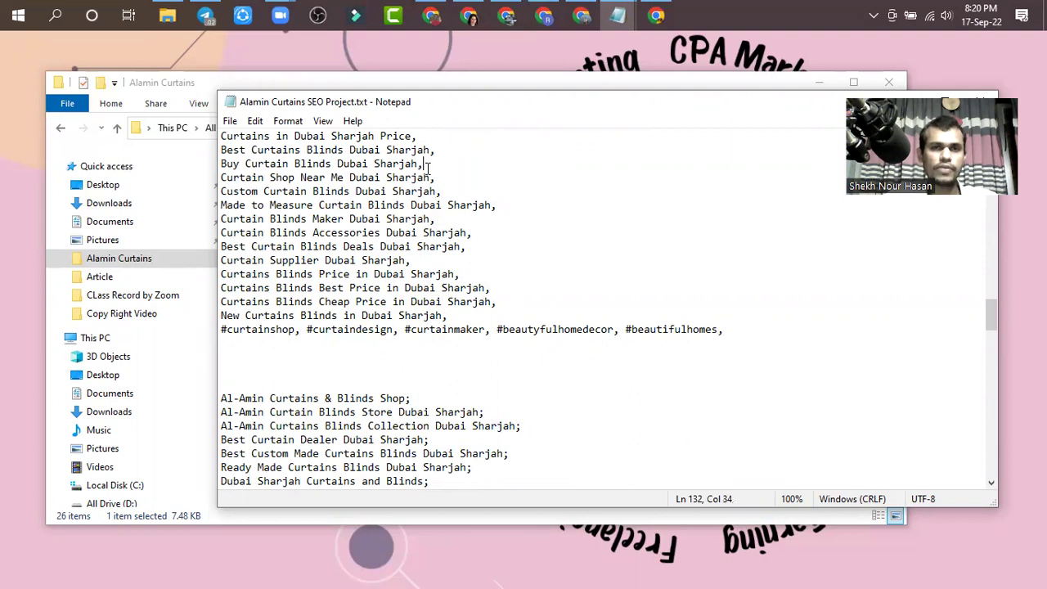
pyautogui.scroll(1, 449, 172)
pyautogui.click(424, 183)
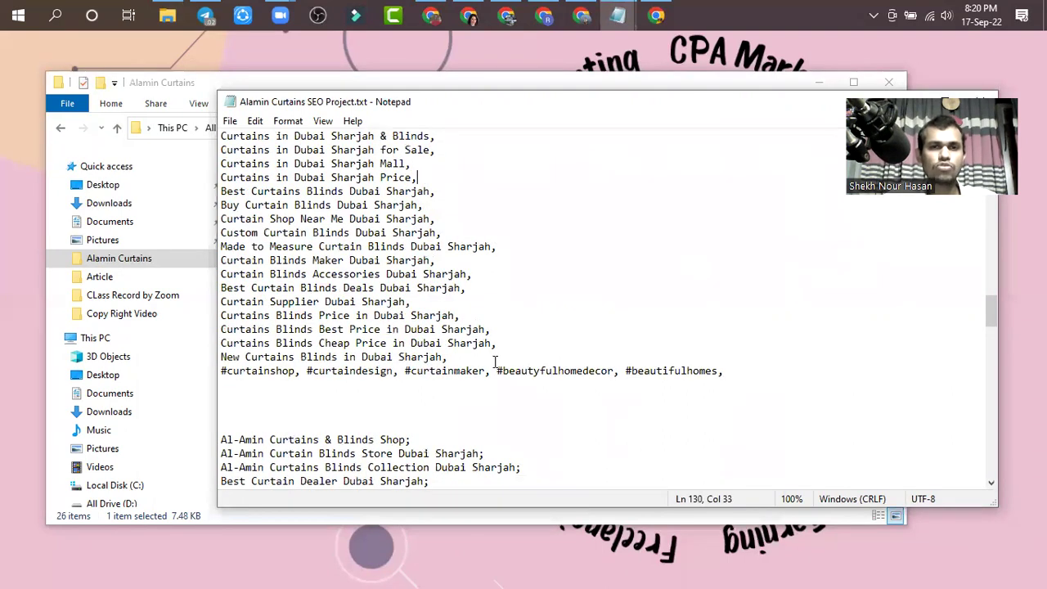
pyautogui.scroll(-2, 496, 362)
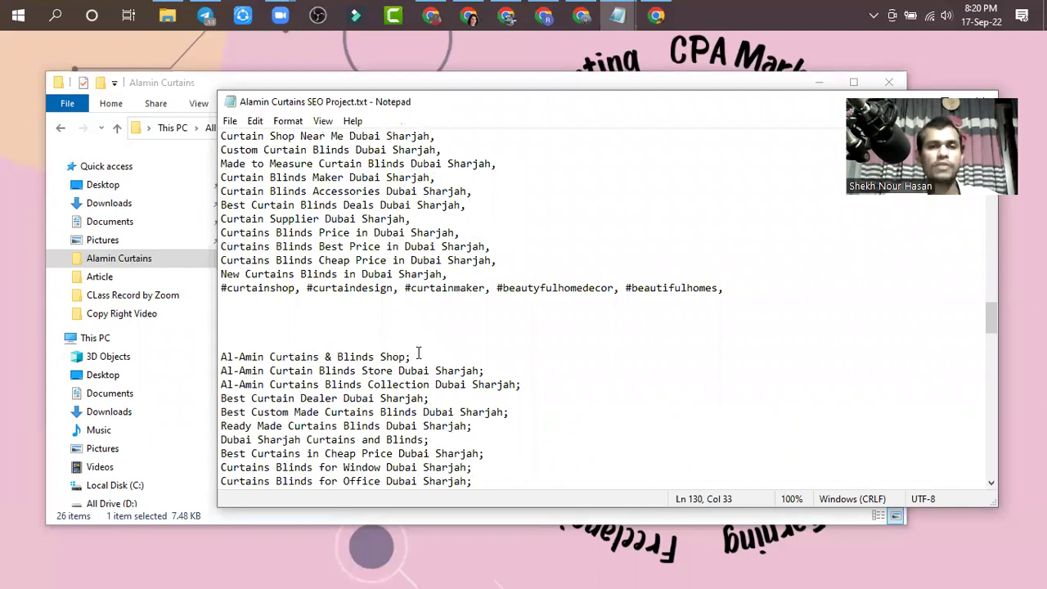
# - Review the Blinds Shop, Blinds Store, Blinds Collection and Best Curtain Dealer keyword lines
pyautogui.moveTo(422, 360); pyautogui.dragTo(407, 357)
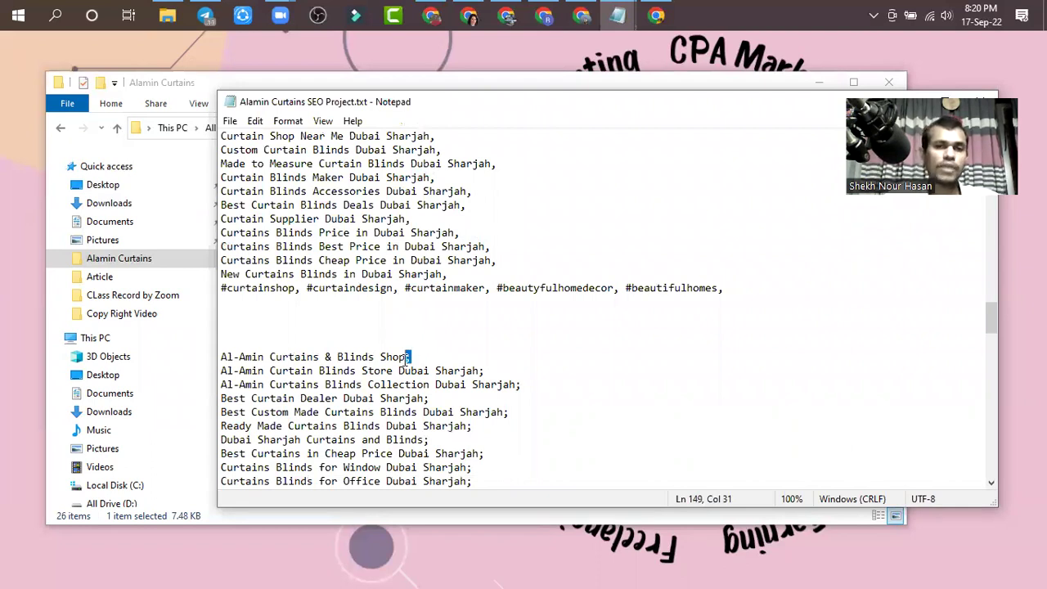
pyautogui.click(518, 372)
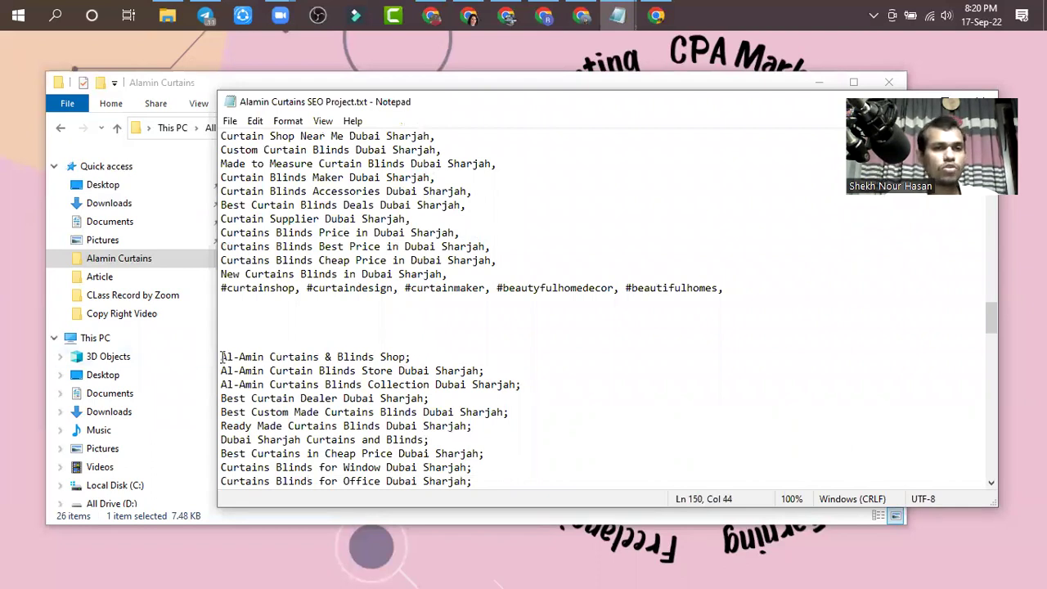
pyautogui.click(395, 231)
pyautogui.scroll(7, 394, 205)
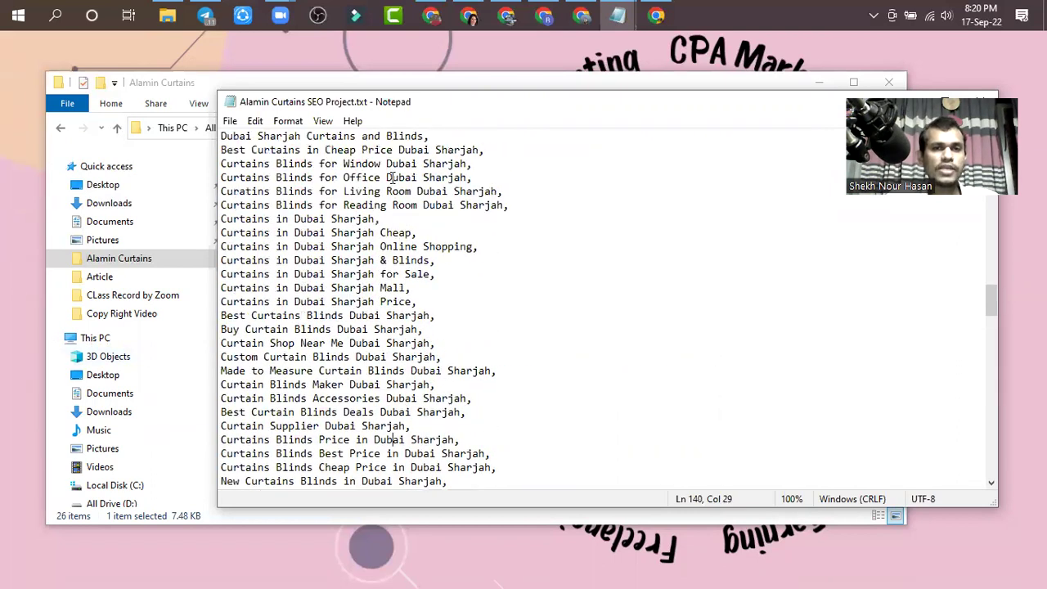
pyautogui.scroll(-8, 394, 178)
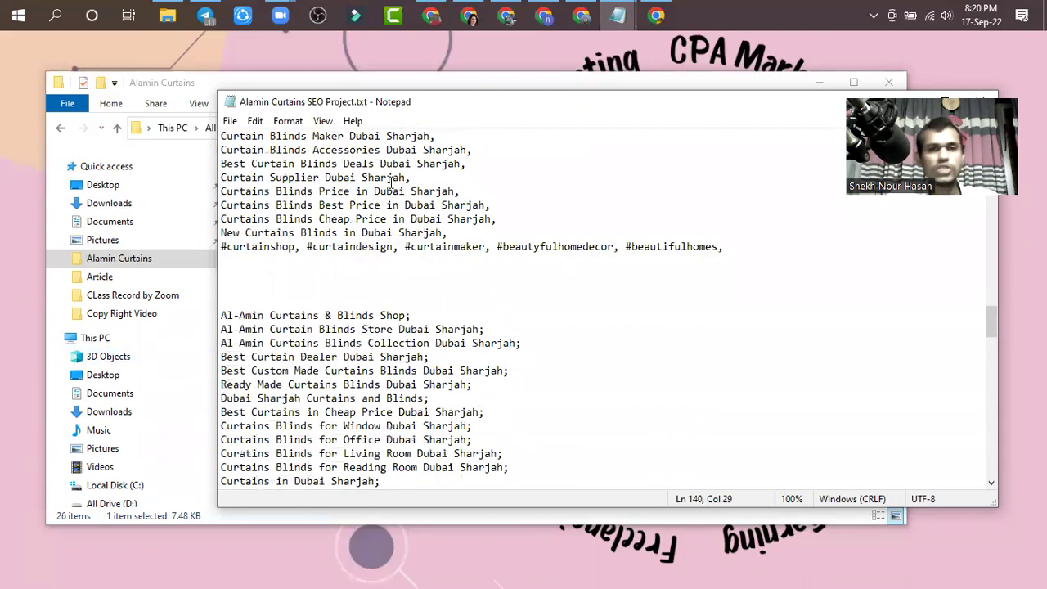
pyautogui.scroll(-3, 391, 181)
pyautogui.click(419, 193)
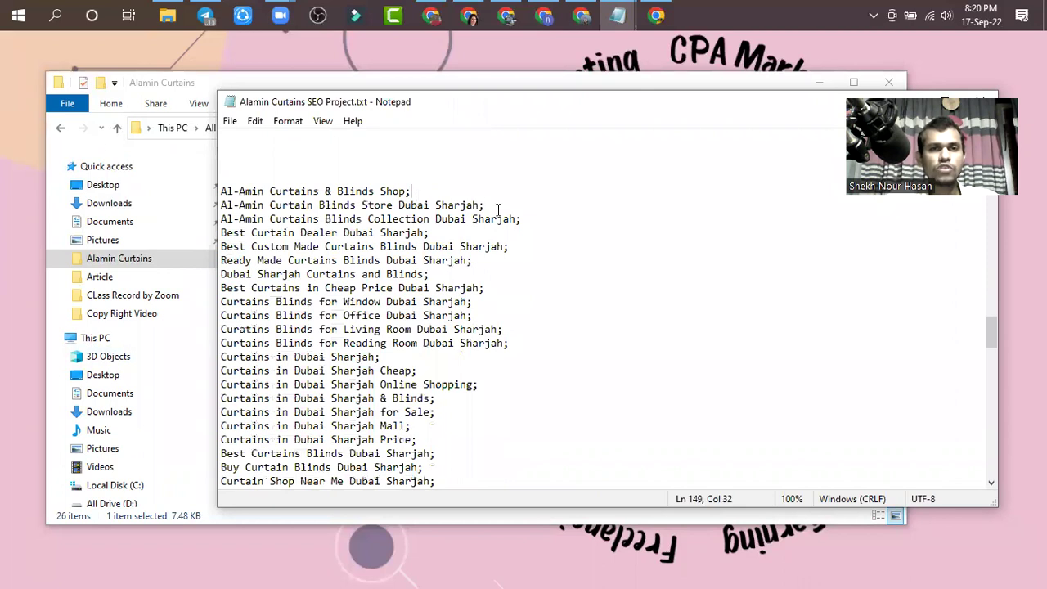
pyautogui.click(534, 219)
pyautogui.click(491, 232)
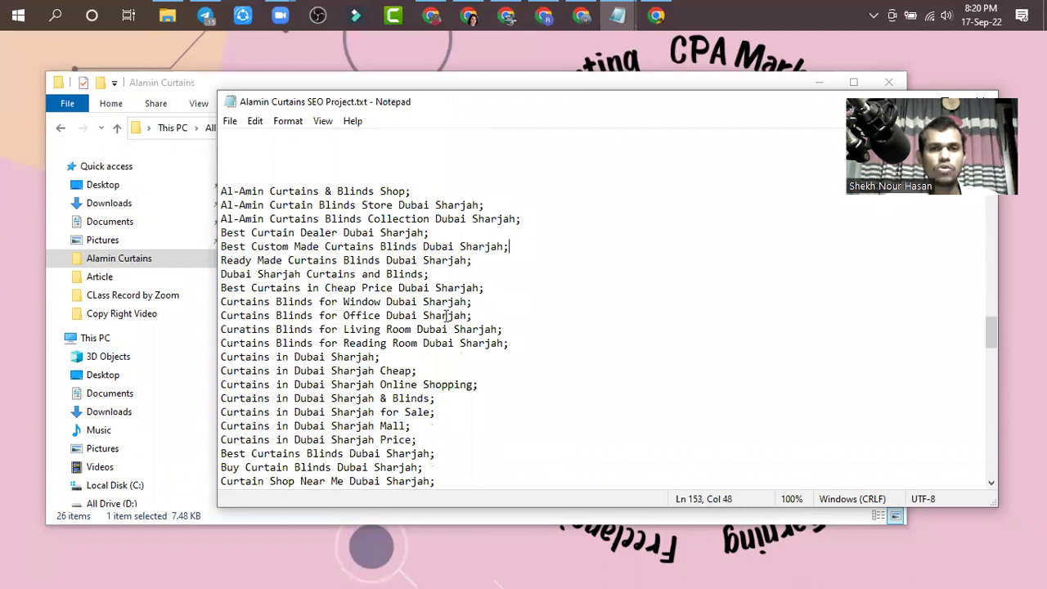
pyautogui.scroll(-7, 449, 315)
pyautogui.scroll(3, 487, 334)
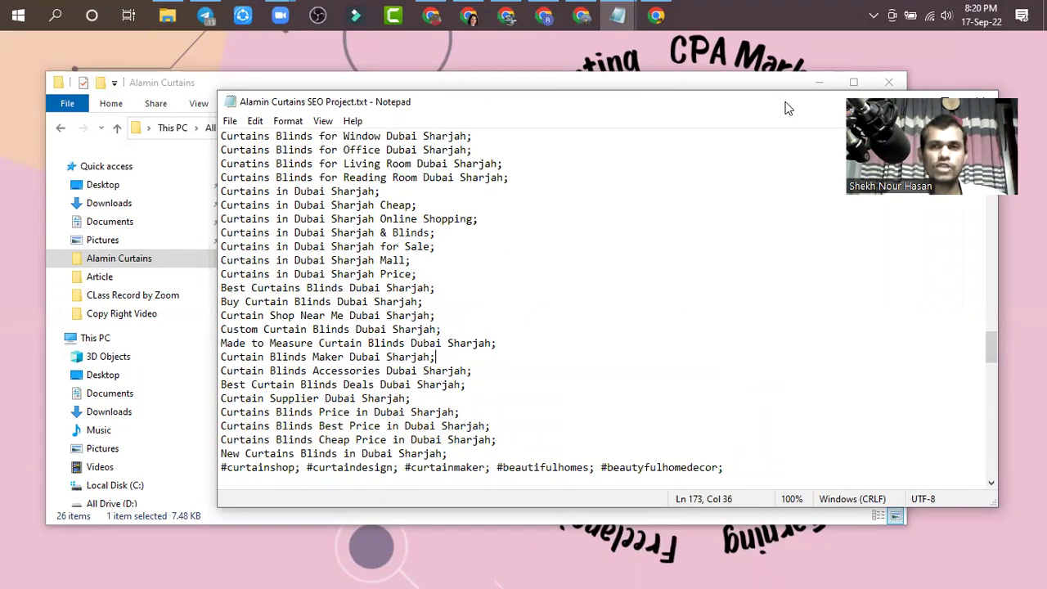
# - Move Notepad left, select Online Shopping to Buy Curtain Blinds, minimize it, and select image 1
pyautogui.moveTo(667, 110); pyautogui.dragTo(699, 101)
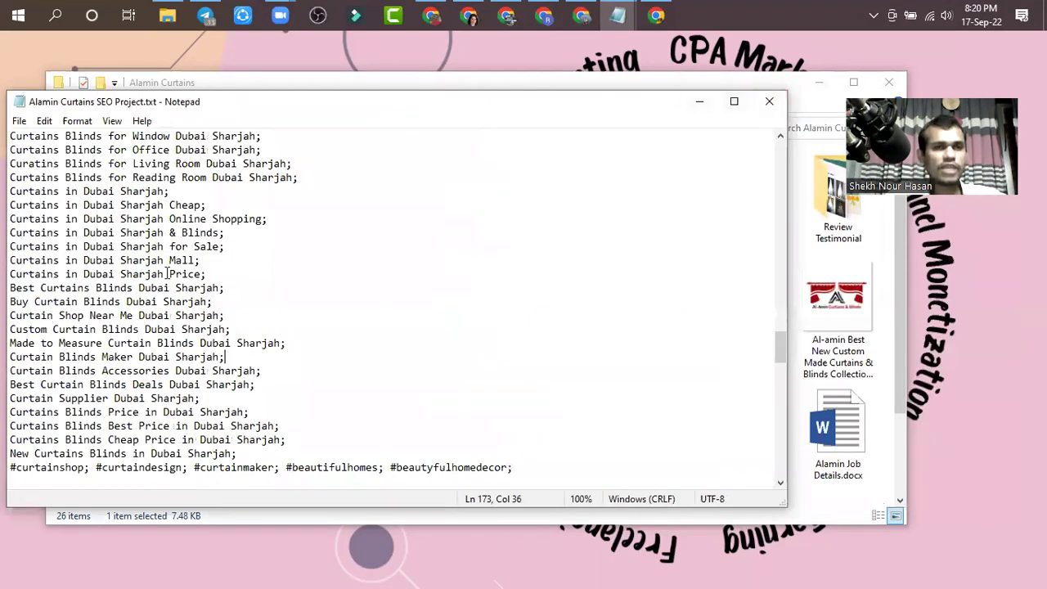
pyautogui.moveTo(222, 296); pyautogui.dragTo(126, 218)
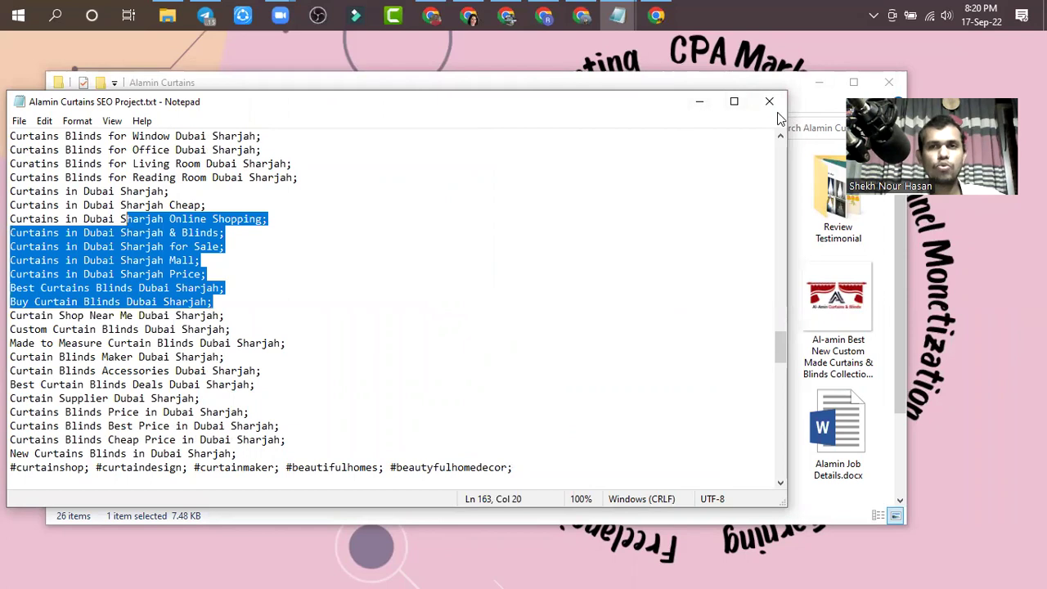
pyautogui.click(618, 14)
pyautogui.click(483, 315)
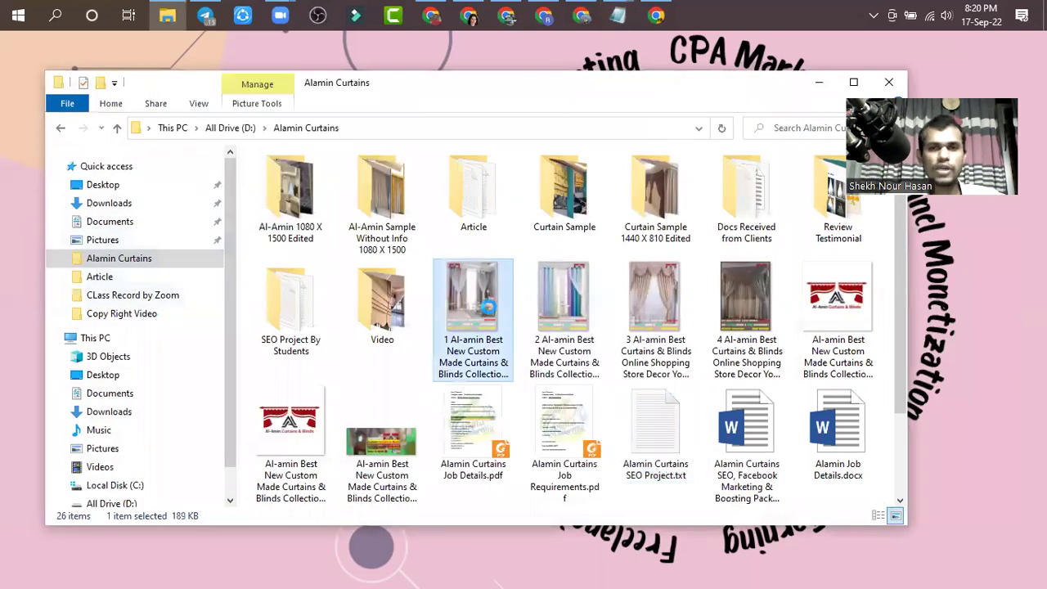
# - Open the first image's Details properties and read through its Tags
pyautogui.rightClick(482, 315)
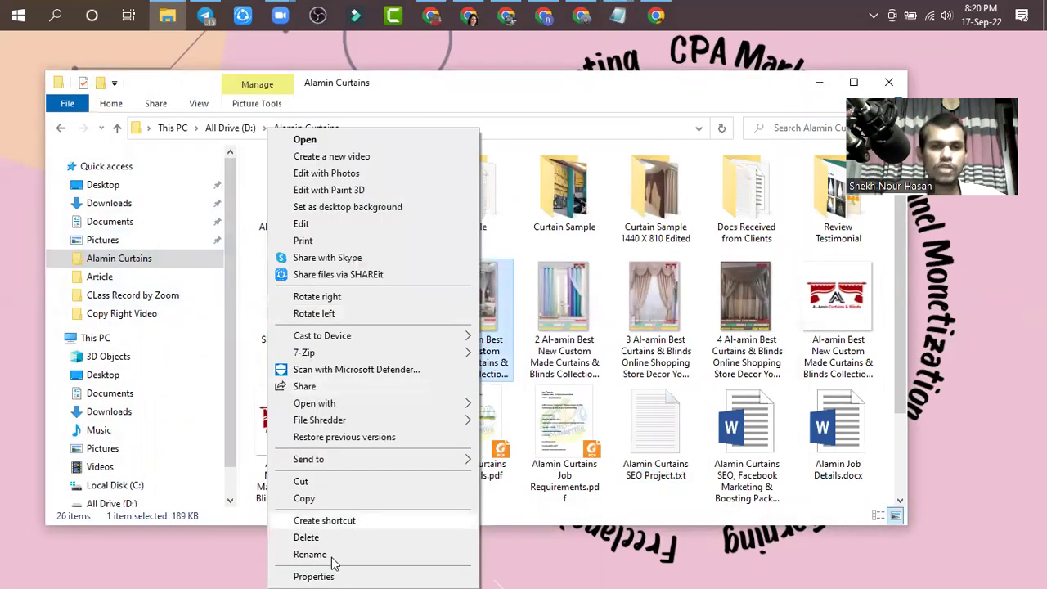
pyautogui.click(314, 576)
pyautogui.click(585, 228)
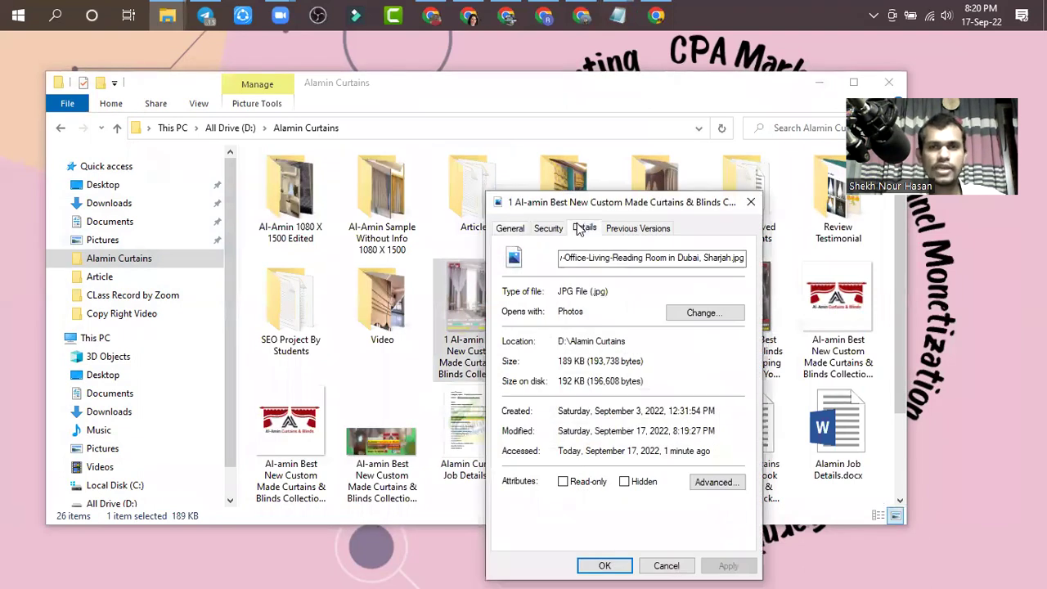
pyautogui.click(626, 329)
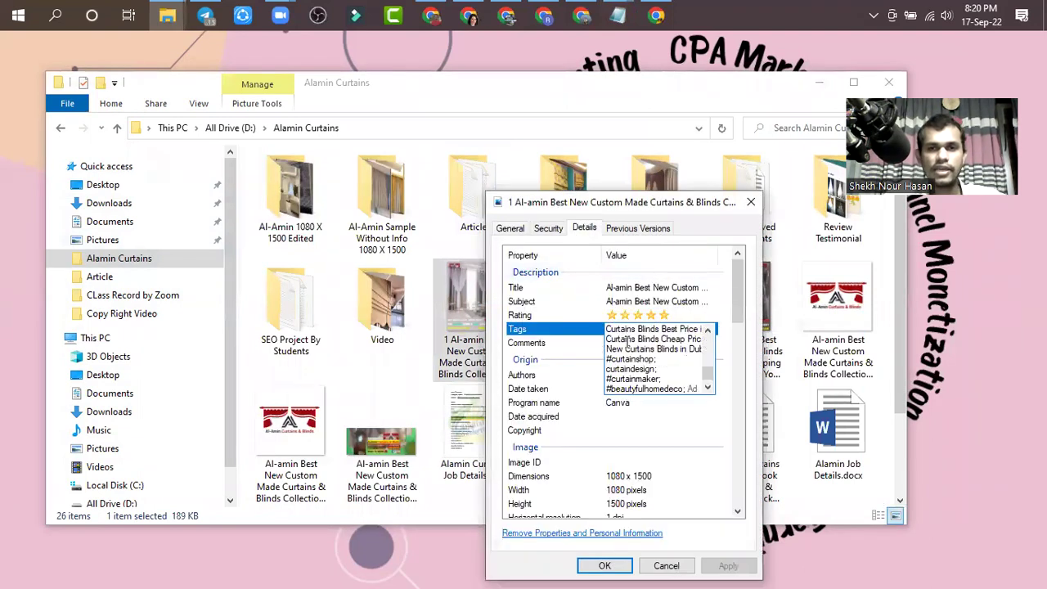
pyautogui.moveTo(710, 379); pyautogui.dragTo(711, 332)
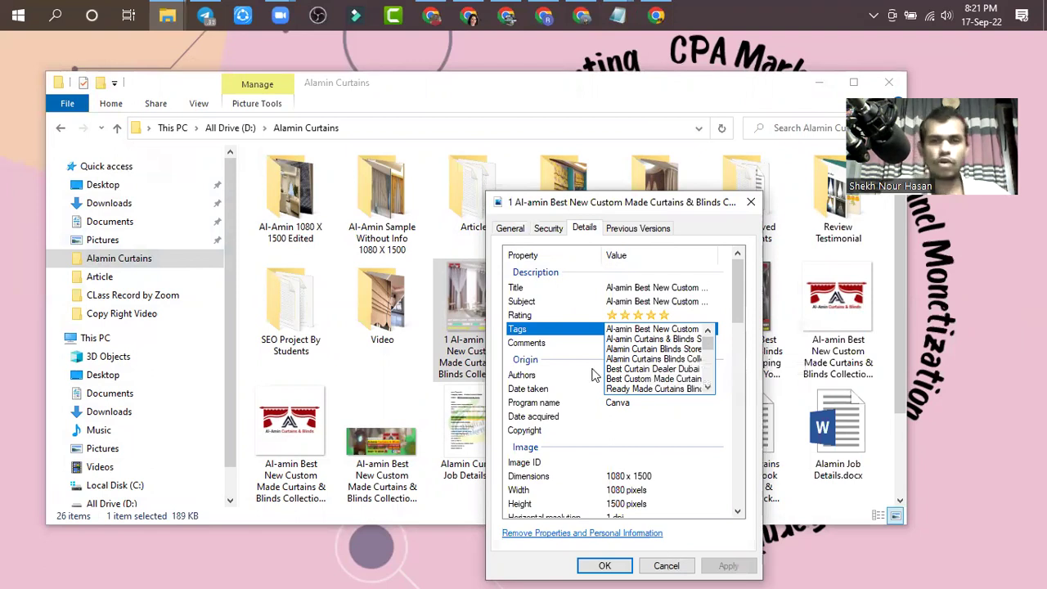
pyautogui.click(705, 478)
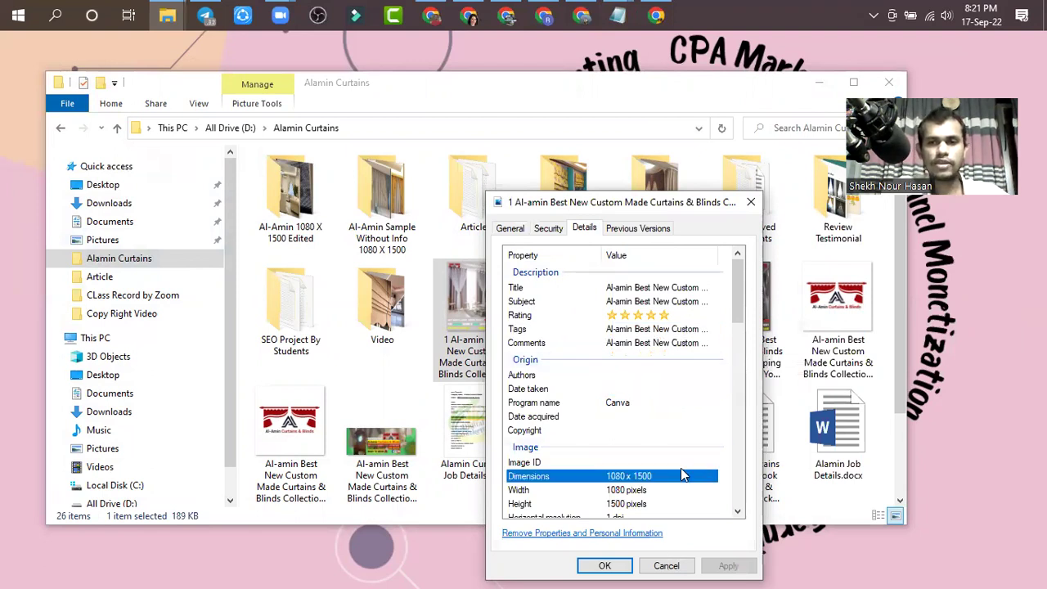
# - Set Date acquired to 17-Sep-2022 and save the properties with OK
pyautogui.click(682, 464)
pyautogui.click(673, 430)
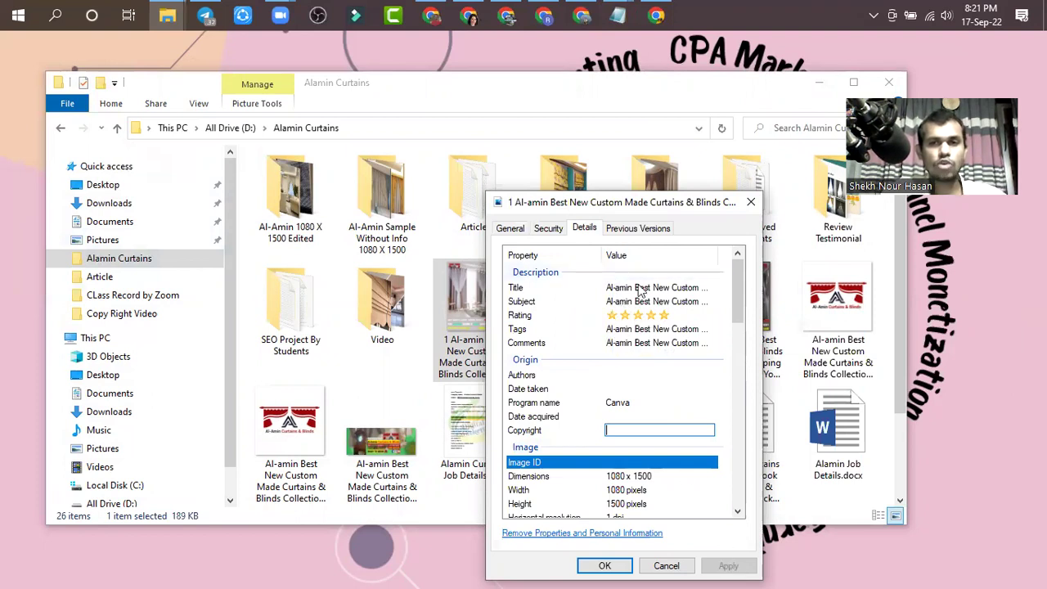
pyautogui.click(653, 390)
pyautogui.click(654, 417)
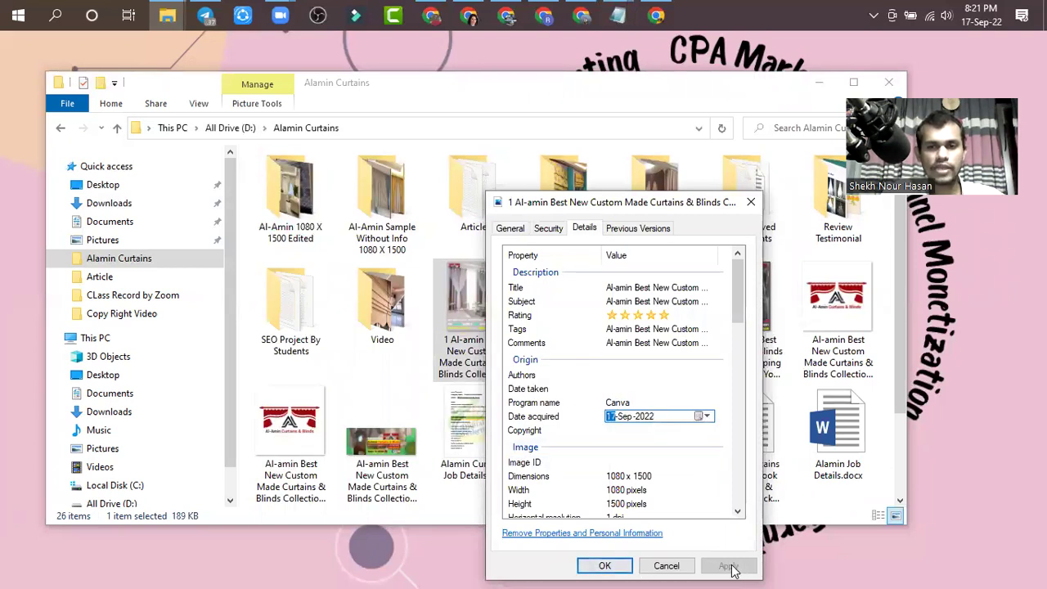
pyautogui.click(606, 566)
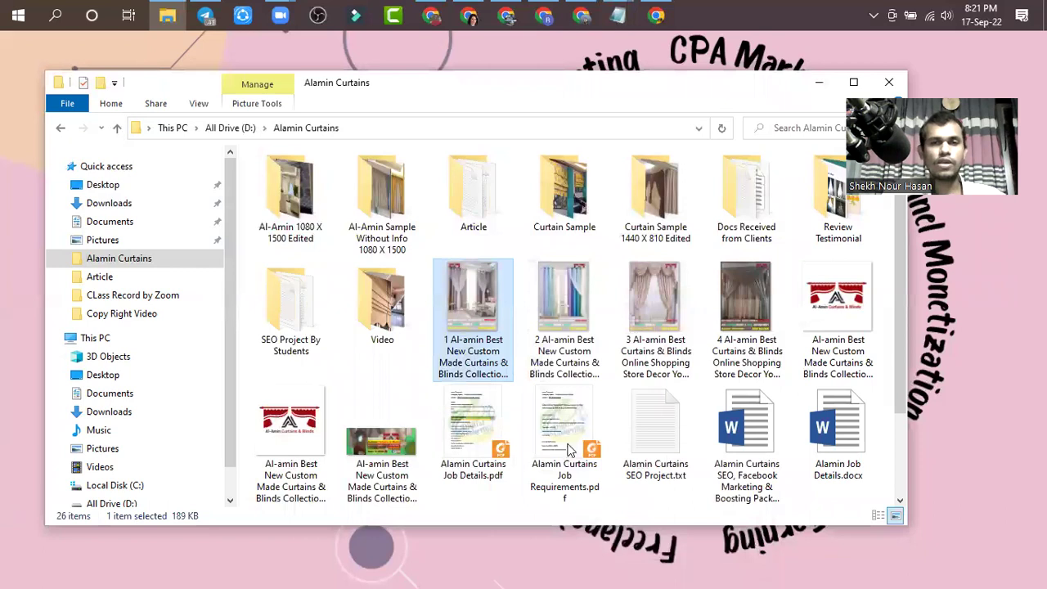
pyautogui.click(561, 279)
# - Open the second image's Details and paste its Subject text into the empty Title
pyautogui.rightClick(561, 280)
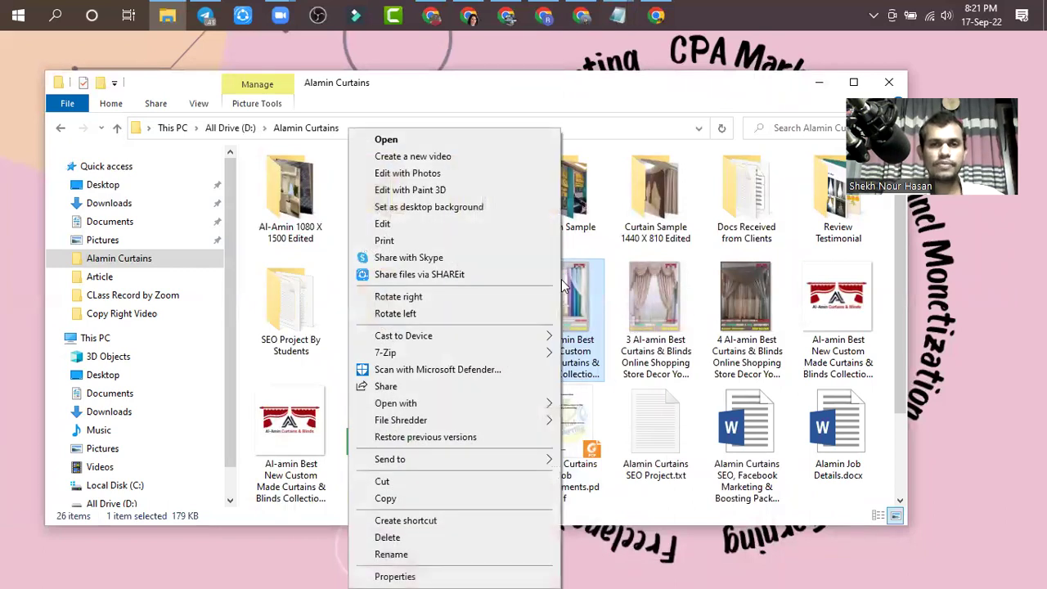
pyautogui.click(380, 576)
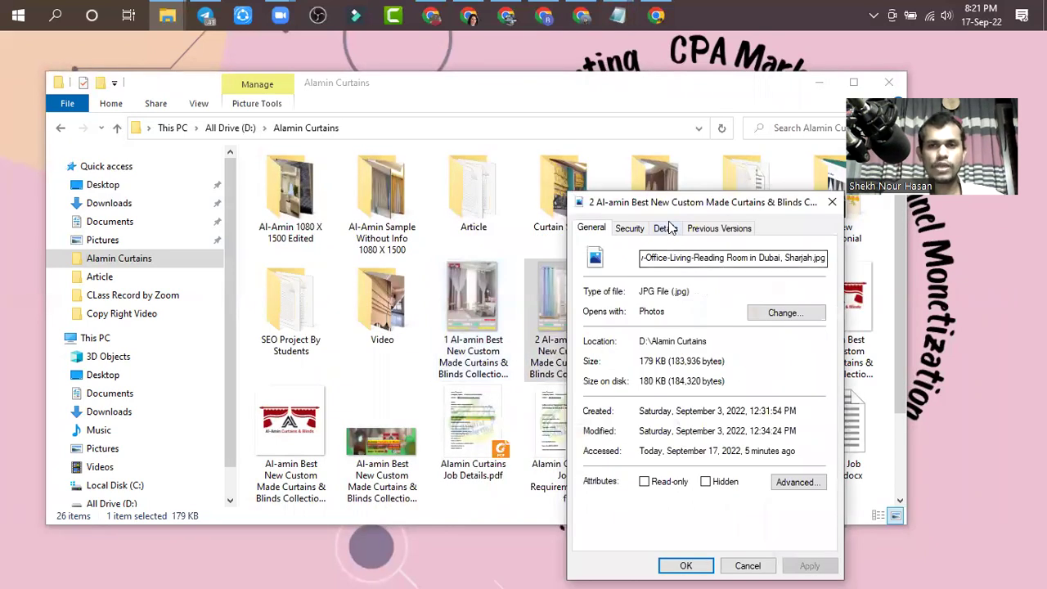
pyautogui.click(665, 228)
pyautogui.click(723, 291)
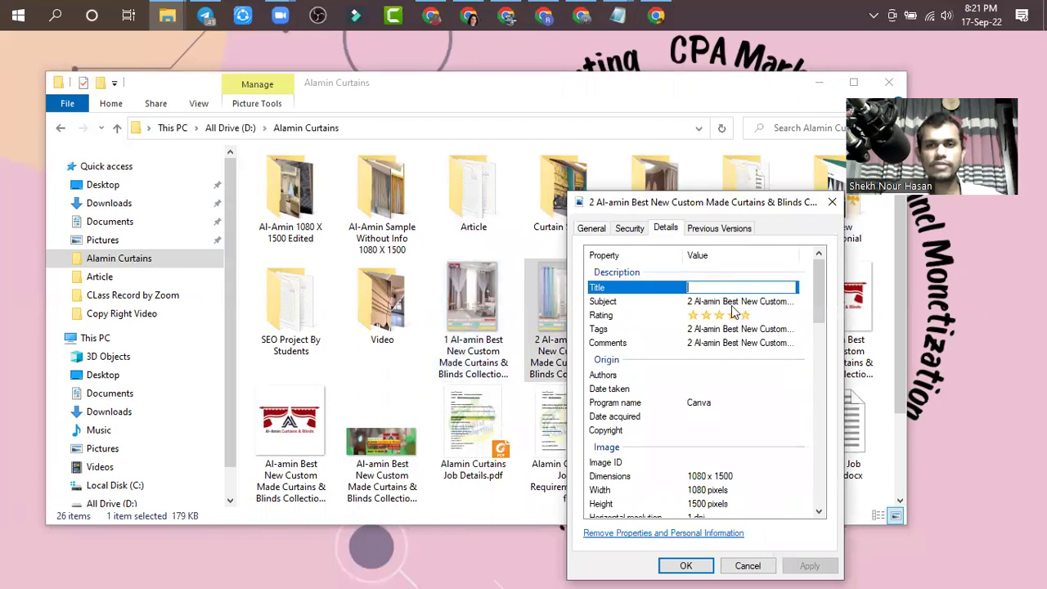
pyautogui.click(734, 303)
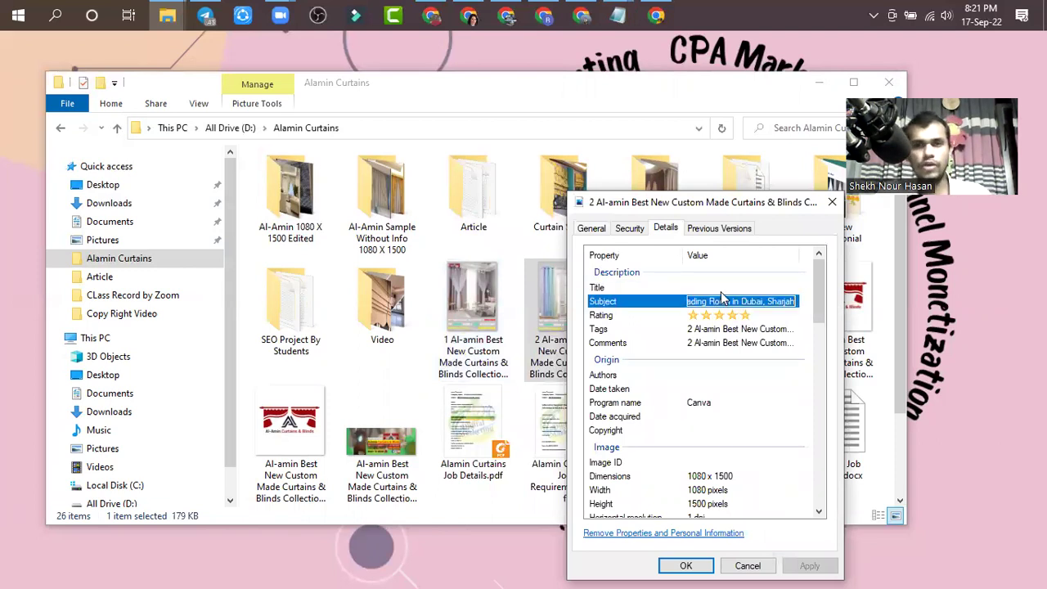
pyautogui.click(722, 288)
pyautogui.hotkey('ctrl', 'v')
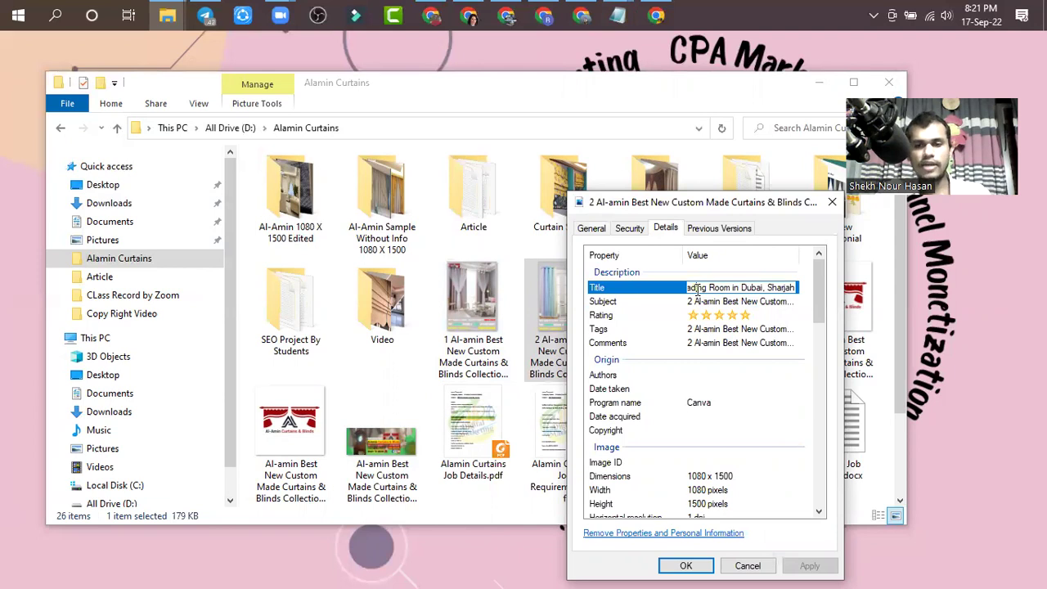
pyautogui.press('Left')
pyautogui.press('Left')
pyautogui.press('Left')
pyautogui.press('Left')
pyautogui.press('Left')
pyautogui.press('Left')
pyautogui.press('Left')
pyautogui.press('Left')
pyautogui.press('Left')
pyautogui.press('Left')
pyautogui.press('Left')
pyautogui.press('Left')
pyautogui.press('Left')
pyautogui.press('Left')
pyautogui.press('Left')
pyautogui.press('Left')
pyautogui.press('Left')
pyautogui.press('Left')
pyautogui.press('Left')
pyautogui.press('Left')
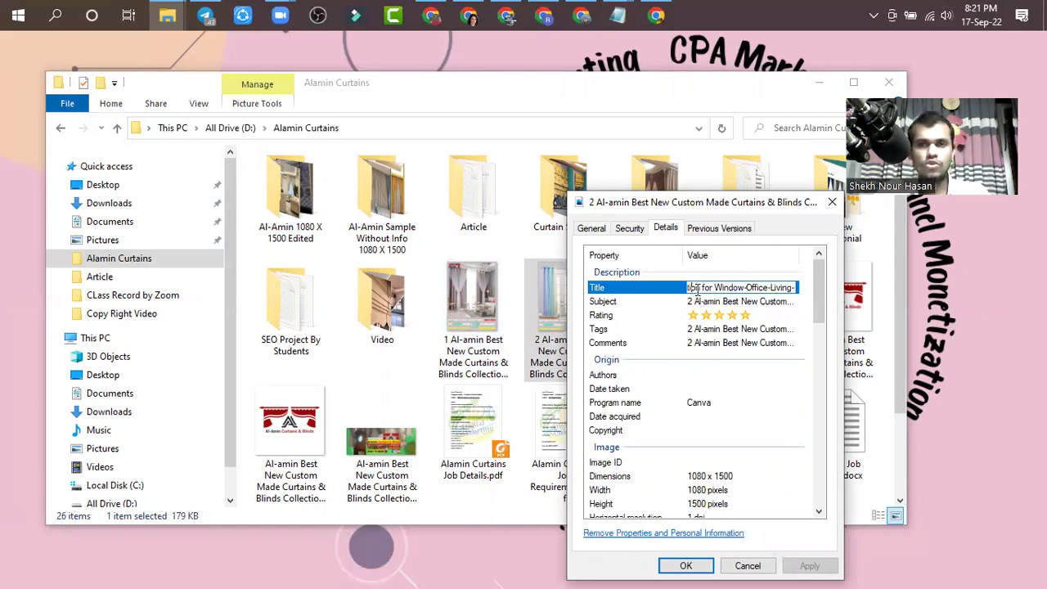
pyautogui.press('Left')
pyautogui.press('Left')
pyautogui.press('Left')
pyautogui.press('Left')
pyautogui.press('Left')
pyautogui.press('Left')
pyautogui.press('Left')
pyautogui.press('Left')
pyautogui.press('Left')
pyautogui.press('Left')
pyautogui.press('Left')
pyautogui.press('Left')
pyautogui.press('Left')
pyautogui.press('Left')
pyautogui.press('Left')
pyautogui.press('Left')
pyautogui.press('Left')
pyautogui.press('Left')
pyautogui.press('Left')
pyautogui.press('Left')
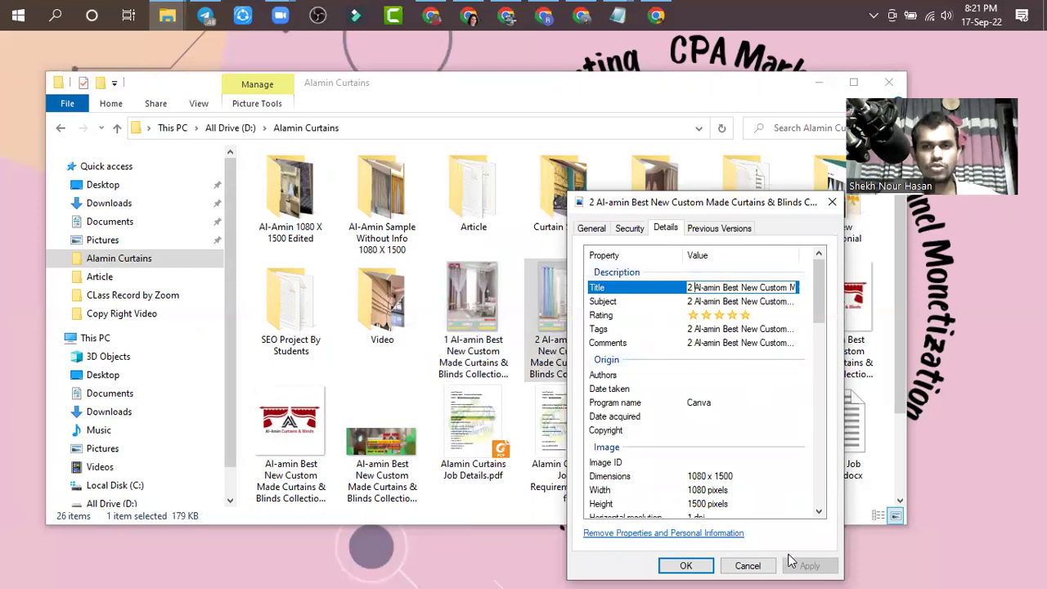
# - Set Date acquired to 17-Sep-2022, then apply and save the properties
pyautogui.click(733, 389)
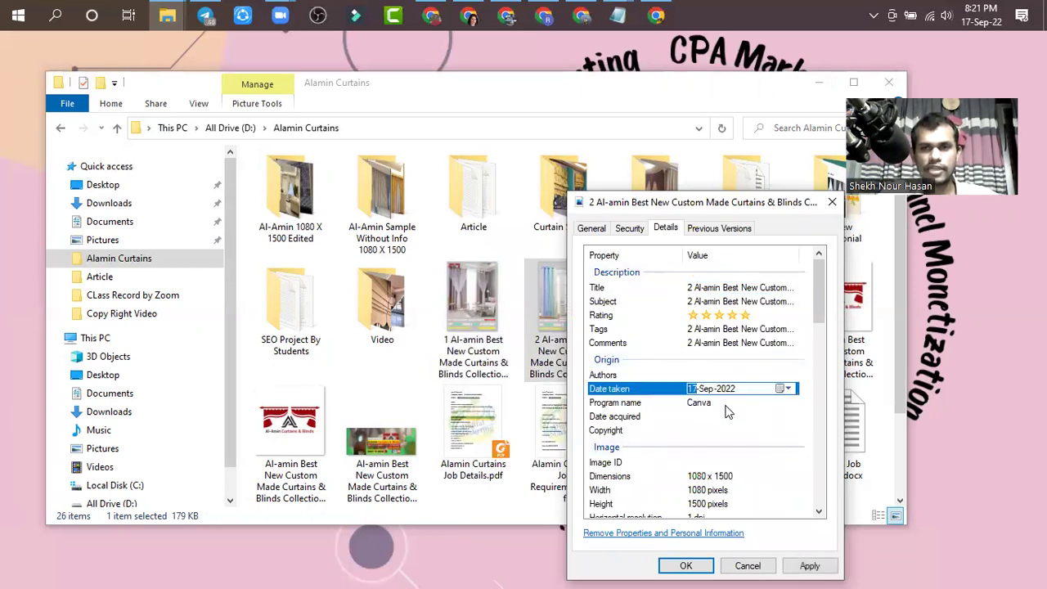
pyautogui.click(728, 413)
pyautogui.click(808, 565)
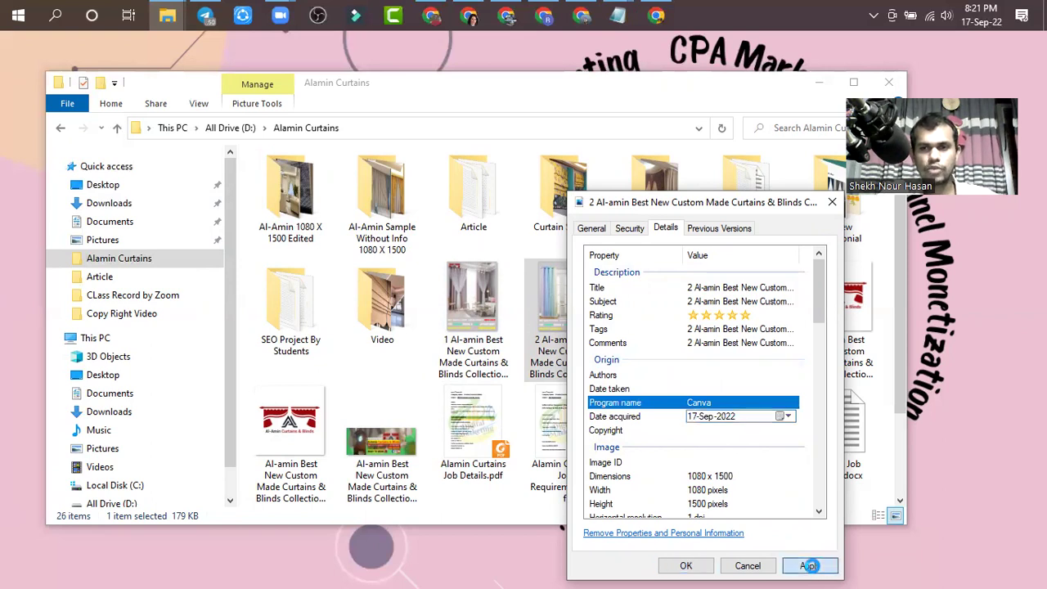
pyautogui.click(690, 566)
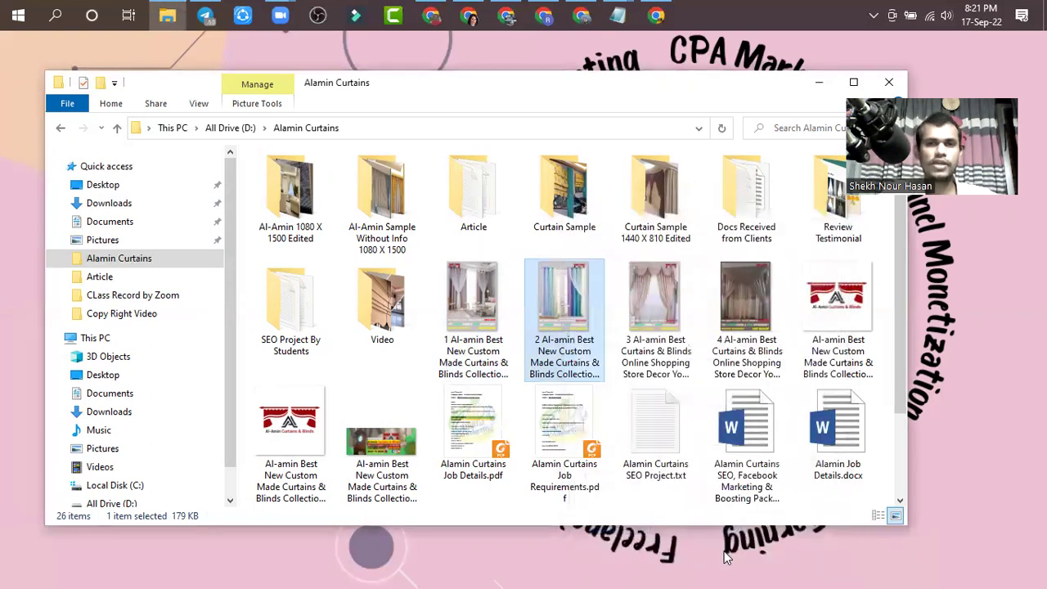
# - Reopen the second image's properties to confirm the saved Title, then close them
pyautogui.rightClick(579, 326)
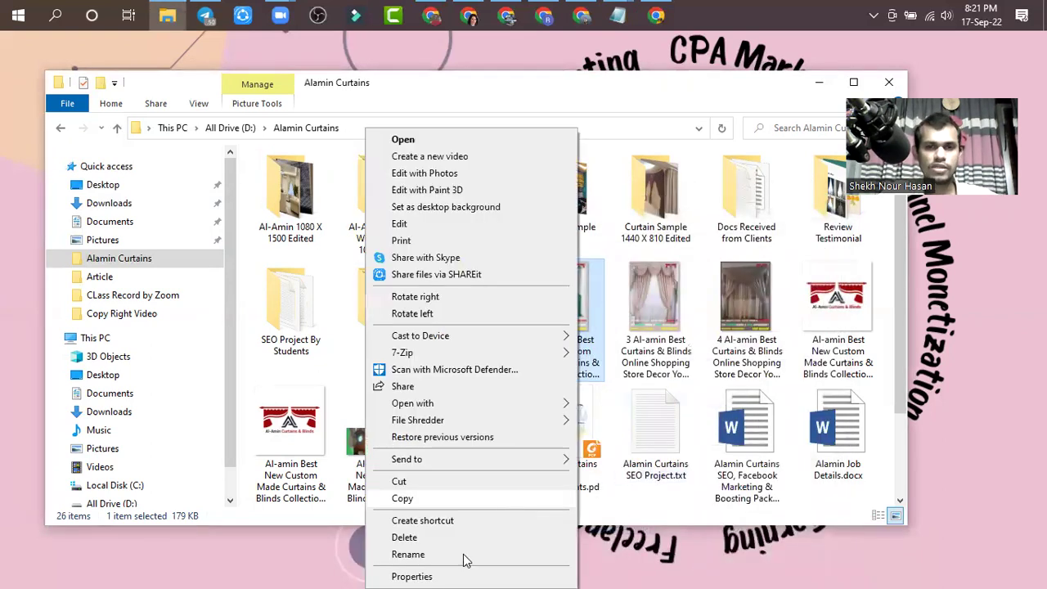
pyautogui.click(403, 575)
pyautogui.click(686, 229)
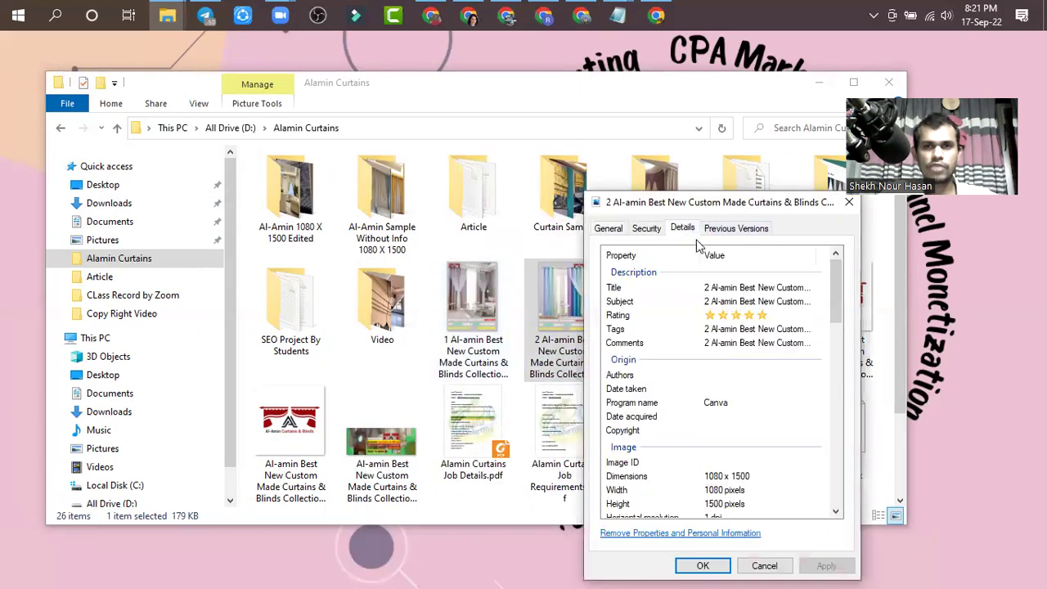
pyautogui.click(745, 291)
pyautogui.click(765, 565)
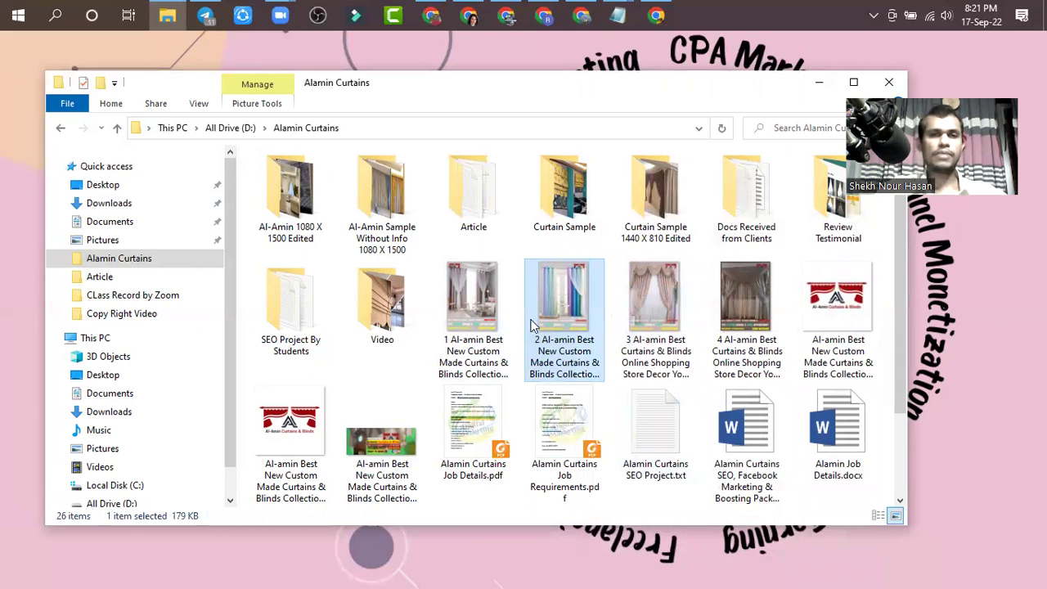
pyautogui.moveTo(536, 329)
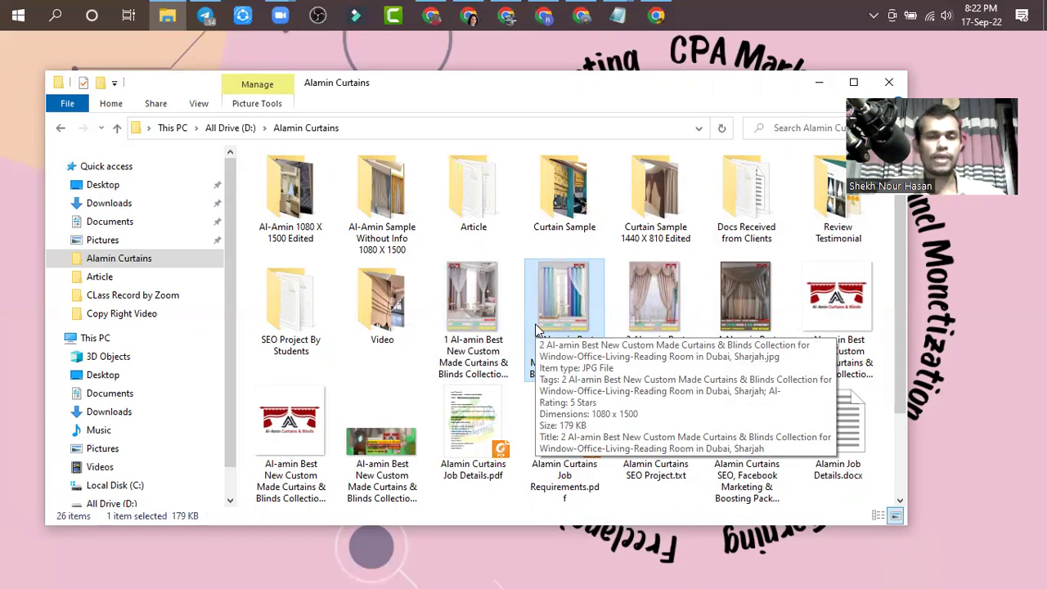
# - Rename image 1 with the text after its number selected, then switch to Chrome
pyautogui.click(479, 368)
pyautogui.click(460, 353)
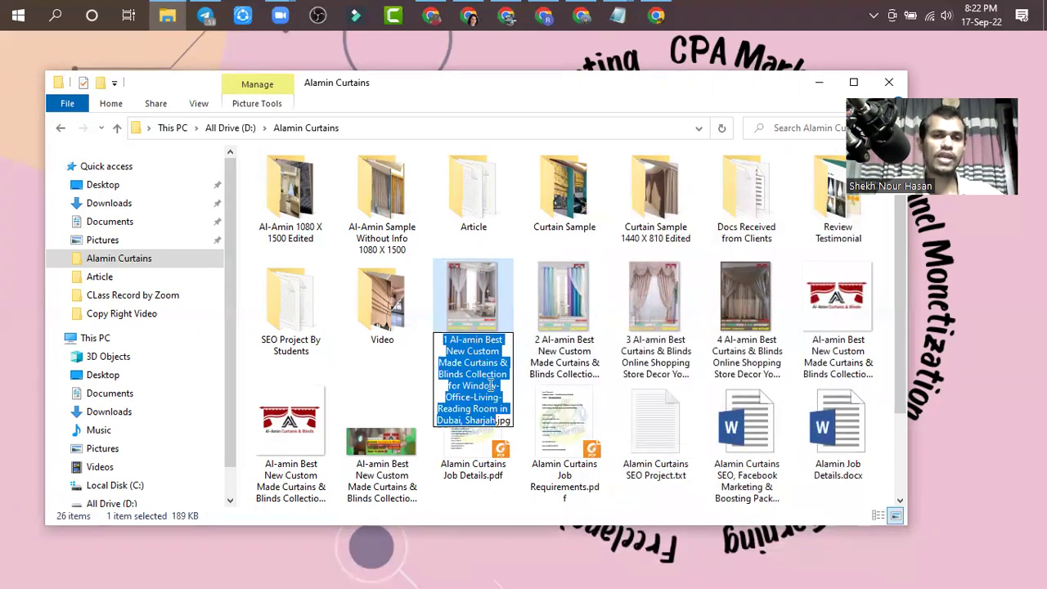
pyautogui.moveTo(449, 339); pyautogui.dragTo(501, 420)
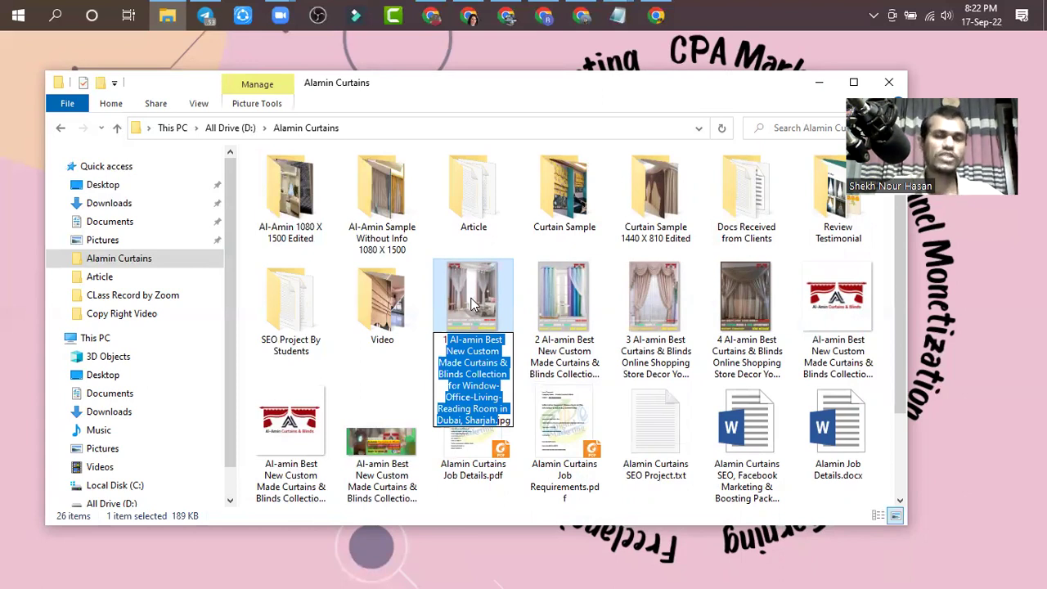
pyautogui.click(657, 15)
# - Search Google for 'curtain' in a new tab and show all results
pyautogui.hotkey('ctrl', 't')
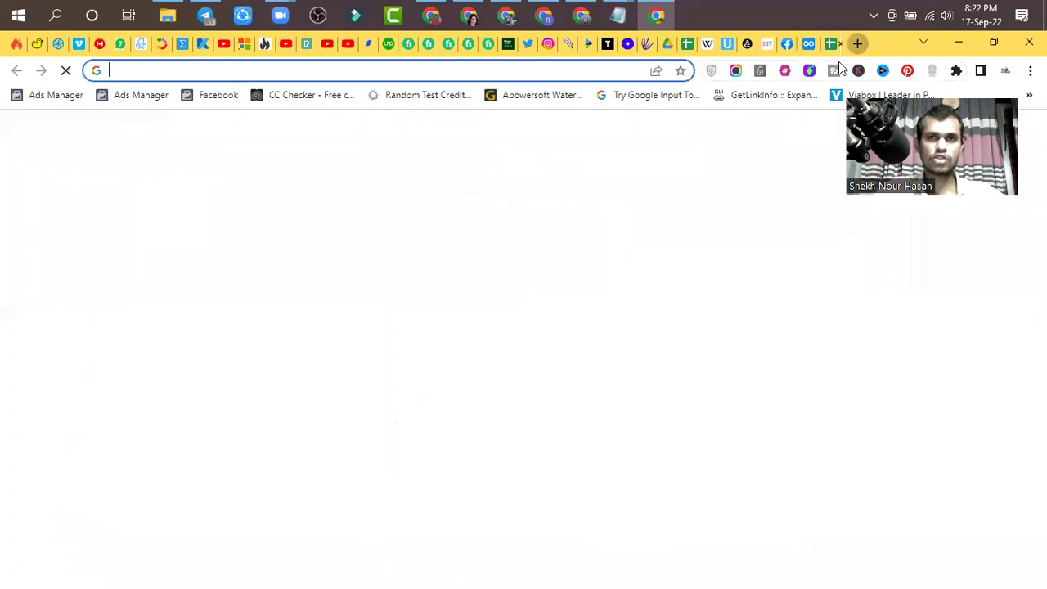
pyautogui.click(437, 68)
pyautogui.write('cu')
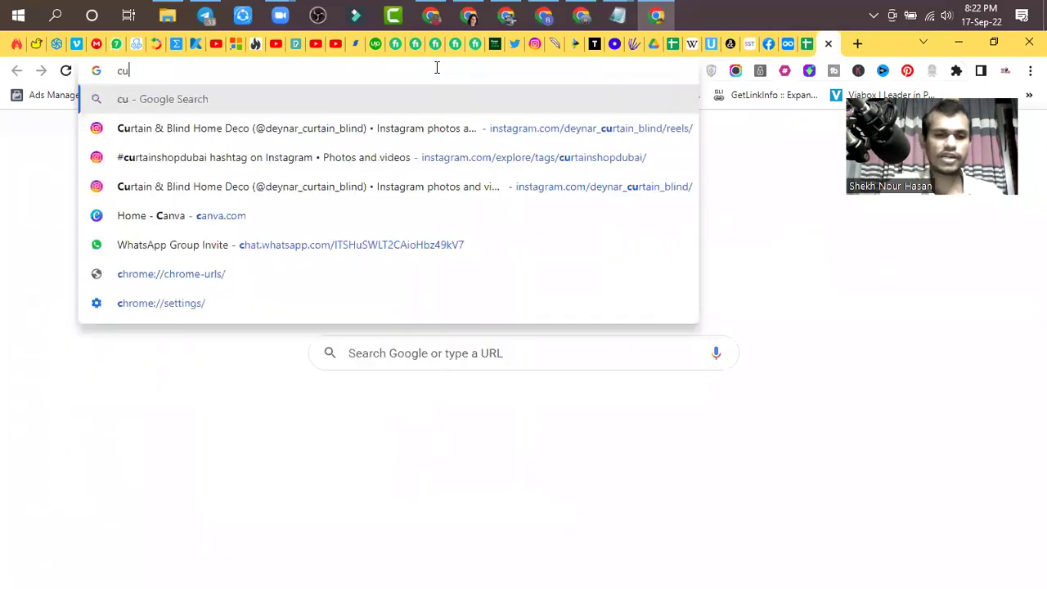
pyautogui.write('rtain')
pyautogui.press('Return')
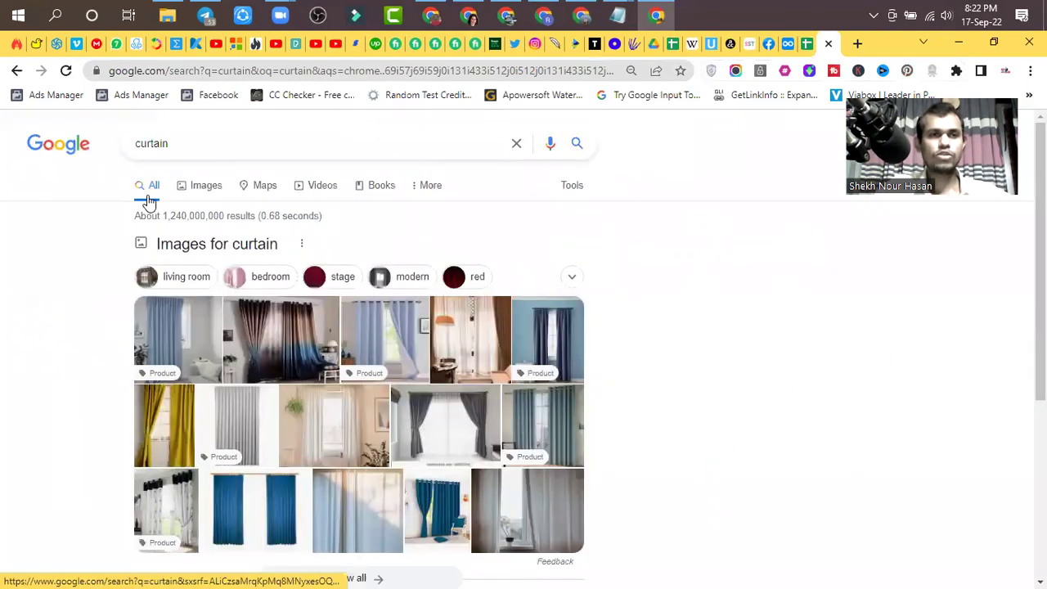
pyautogui.click(150, 200)
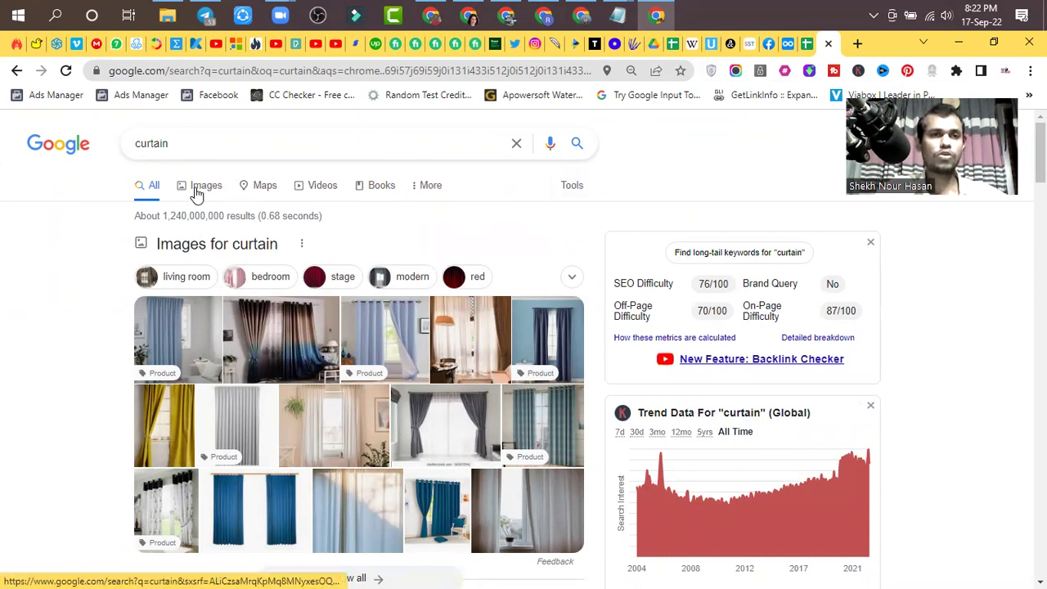
# - Scroll through the curtain results, then close the tab to return to Dynalist
pyautogui.click(184, 151)
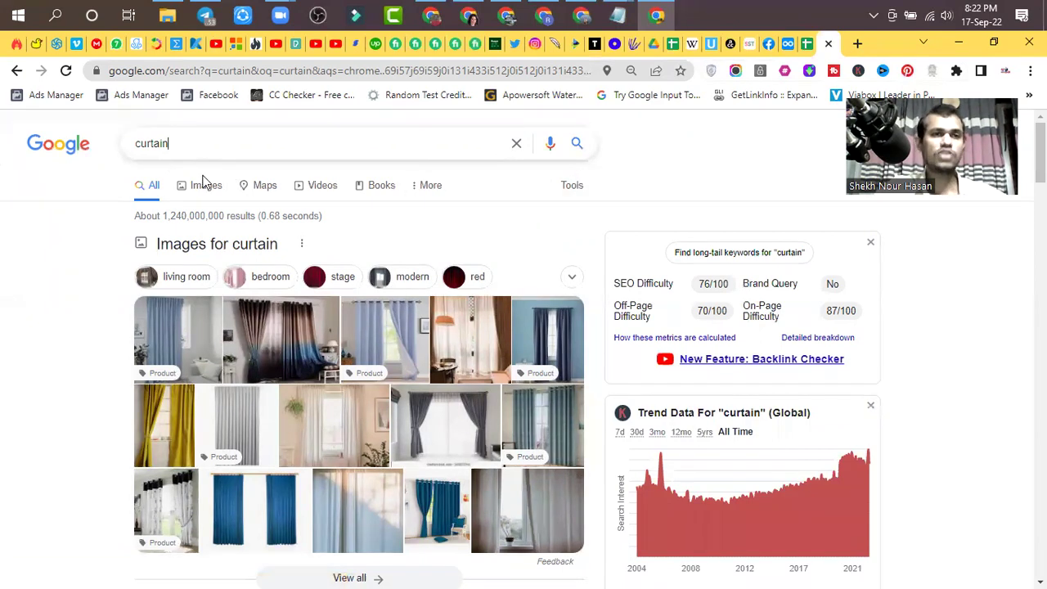
pyautogui.click(52, 196)
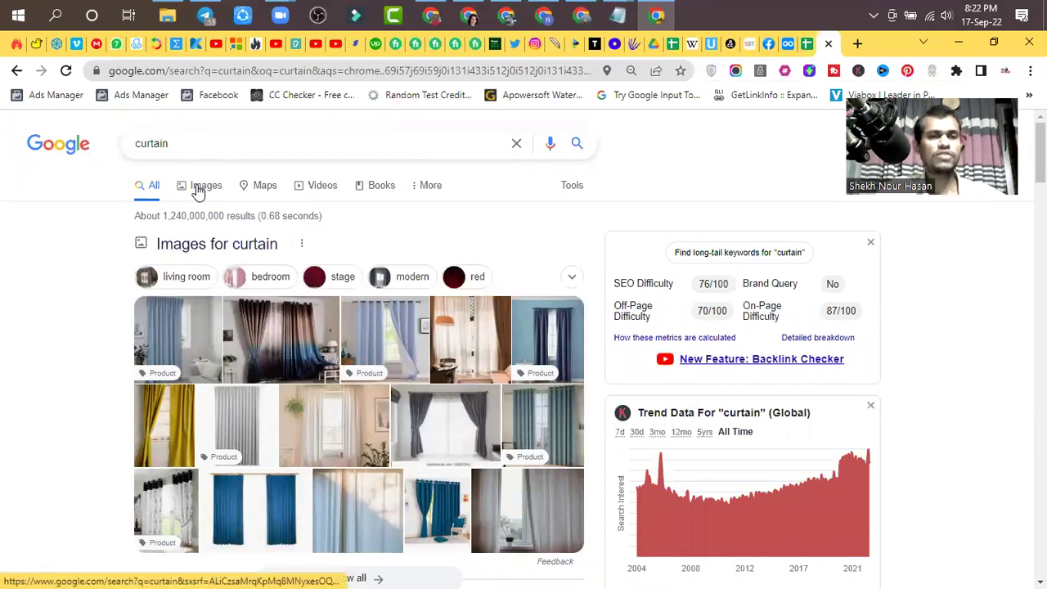
pyautogui.scroll(-6, 276, 335)
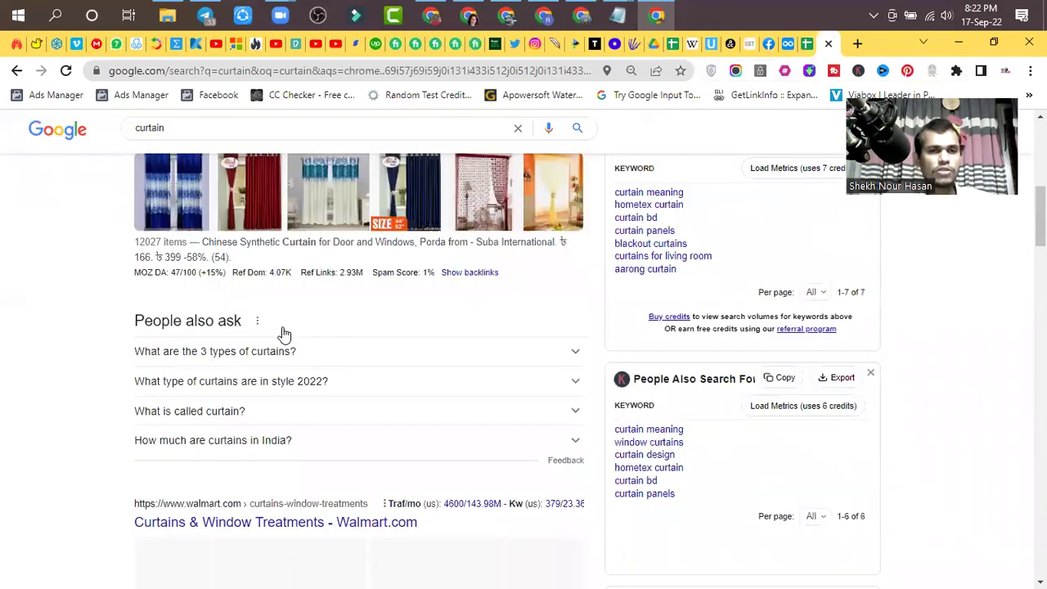
pyautogui.scroll(-2, 283, 334)
pyautogui.scroll(10, 284, 332)
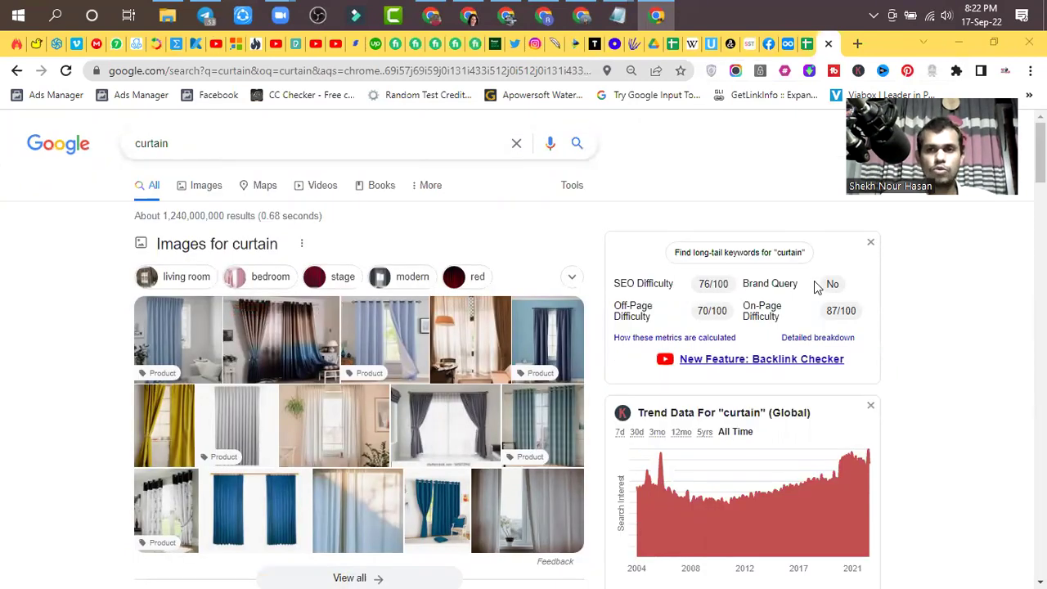
pyautogui.click(829, 43)
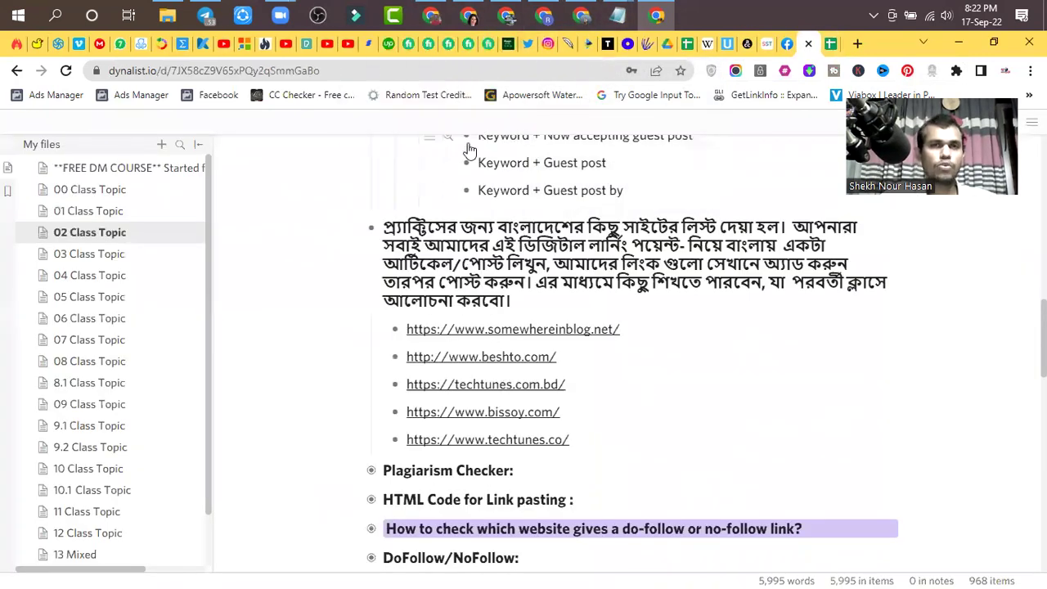
# - Select the alamincurtains.com gallery widget in Elementor and preview image 1 of 18 in the lightbox
pyautogui.click(440, 22)
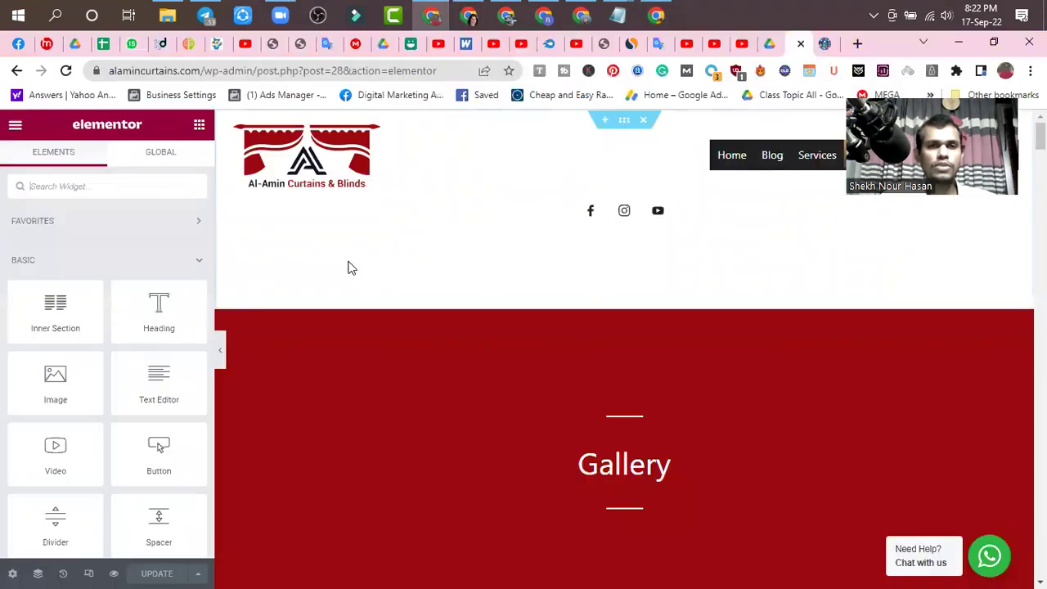
pyautogui.scroll(-5, 582, 259)
pyautogui.scroll(-4, 591, 349)
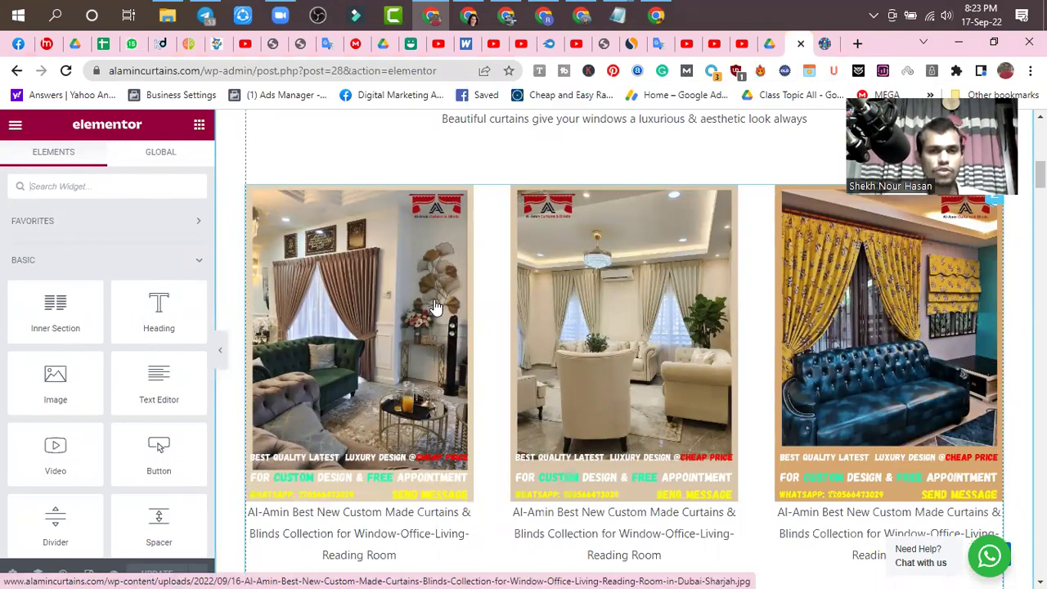
pyautogui.click(364, 330)
pyautogui.click(362, 324)
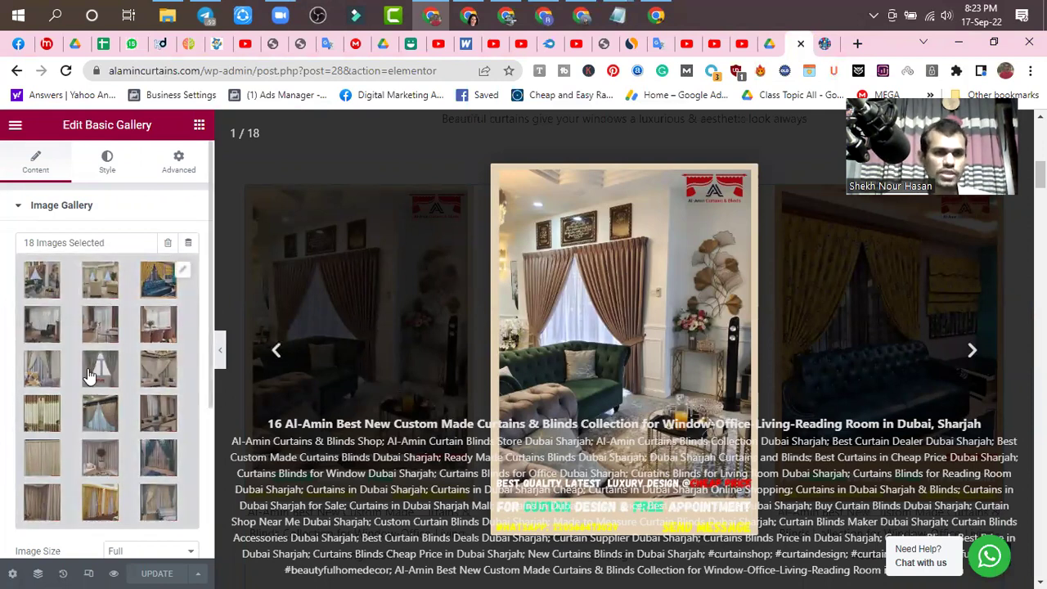
# - Open Edit gallery and show the first curtain image's attachment details (1080 by 1500 pixels)
pyautogui.click(39, 283)
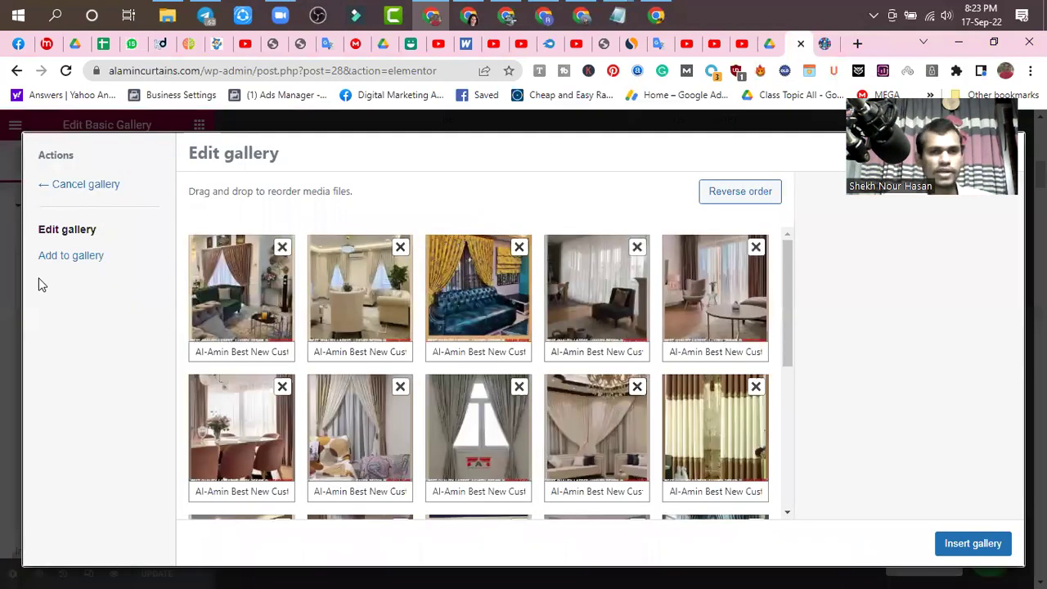
pyautogui.click(237, 306)
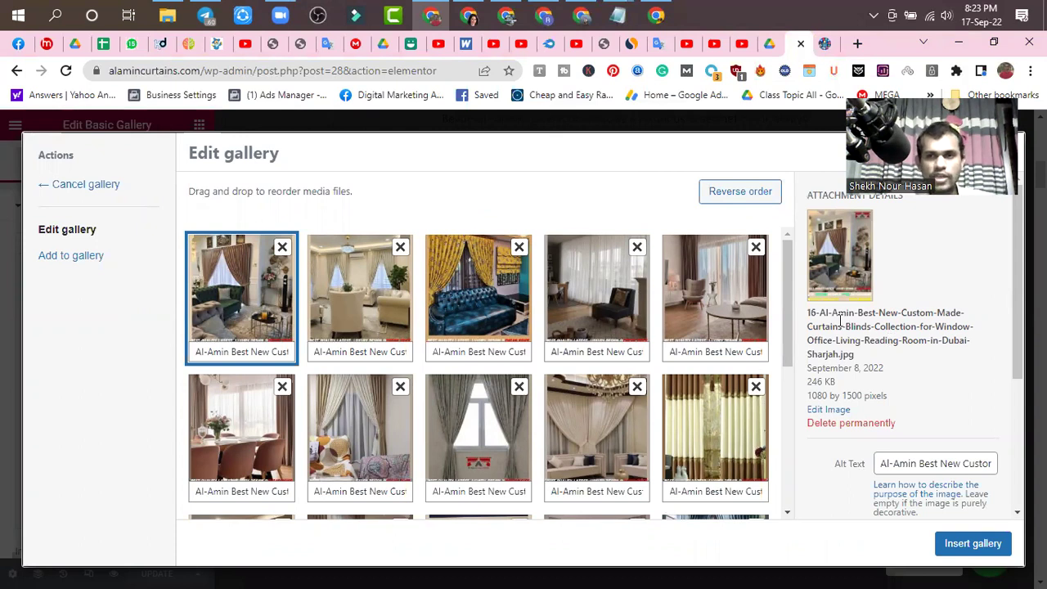
pyautogui.click(207, 351)
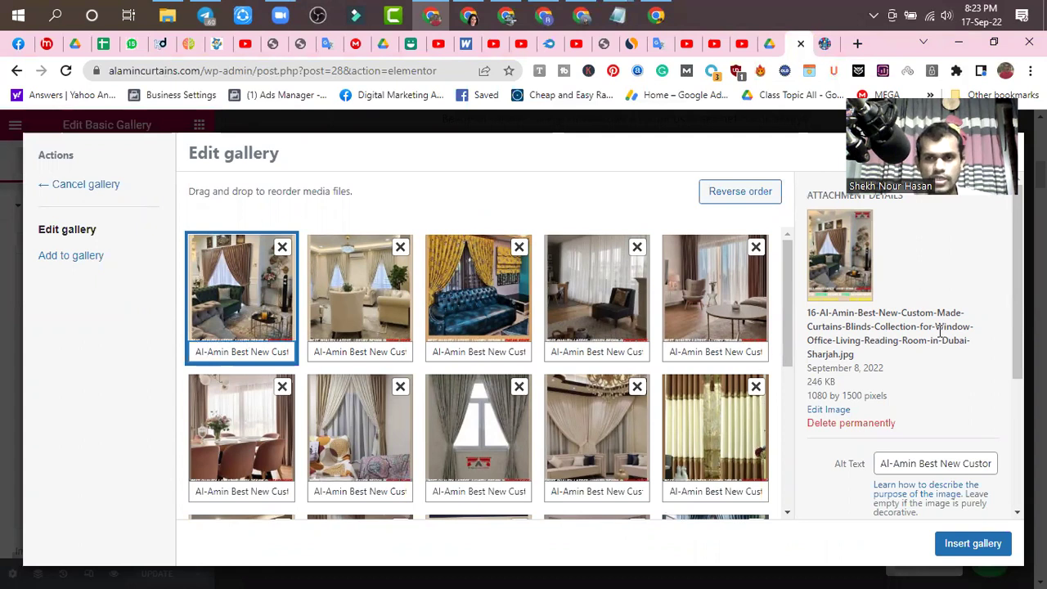
pyautogui.scroll(-1, 940, 331)
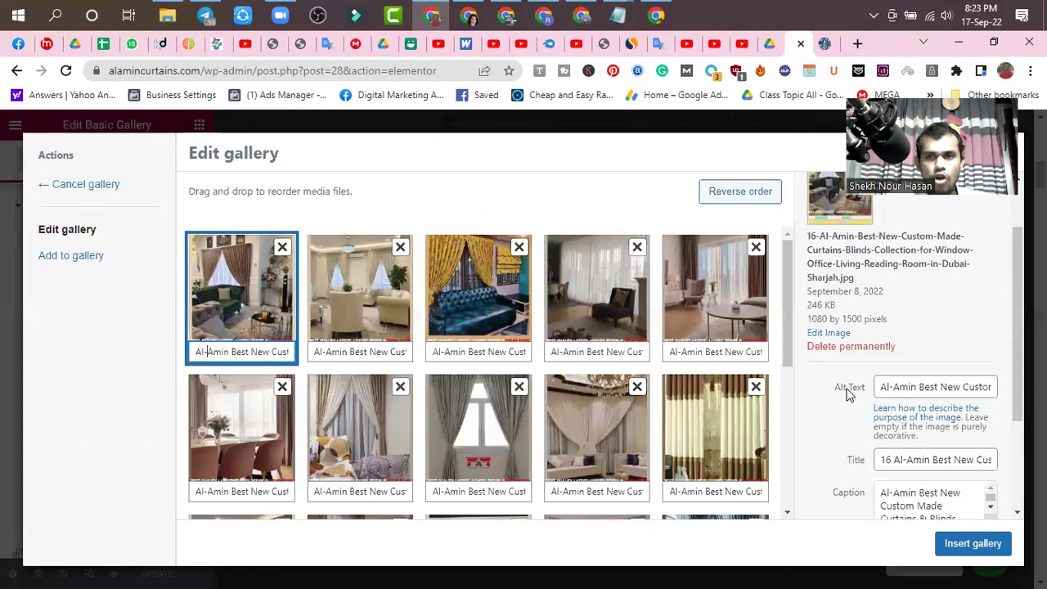
# - Review the first image's Alt Text and Caption fields
pyautogui.click(892, 390)
pyautogui.click(222, 352)
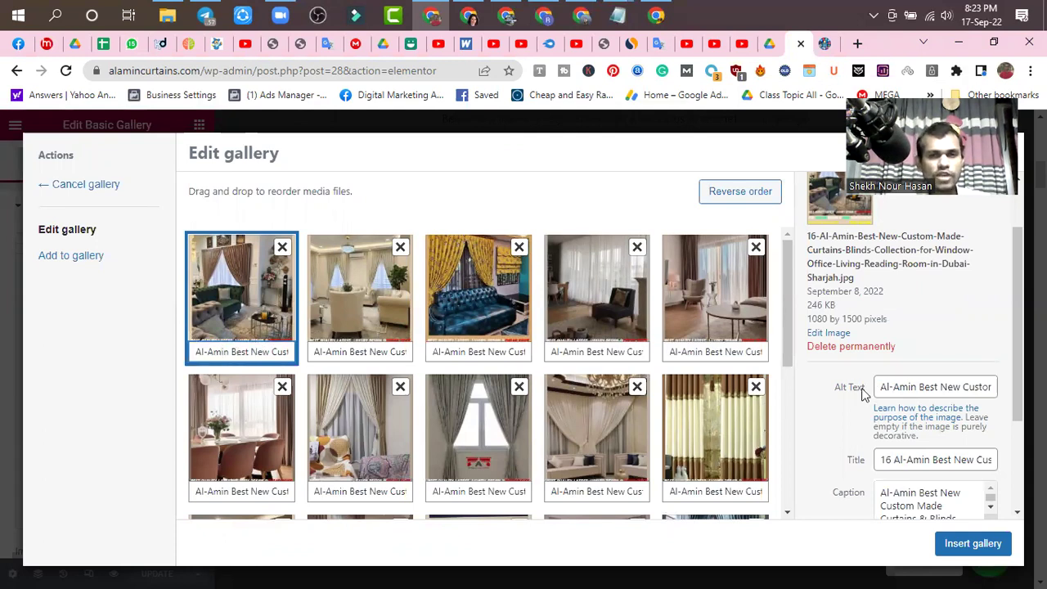
pyautogui.scroll(-1, 952, 390)
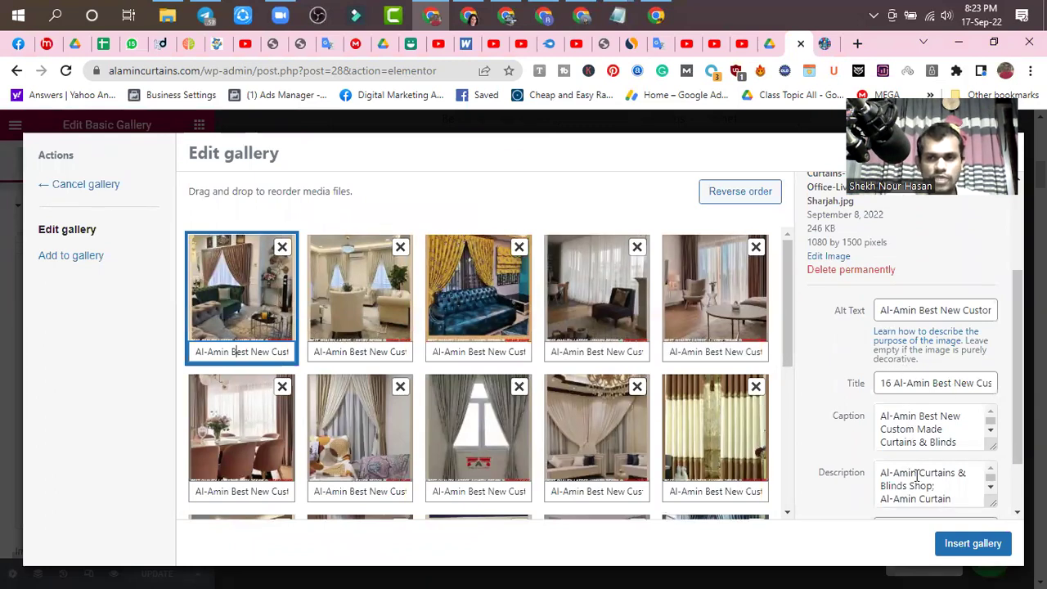
pyautogui.click(890, 310)
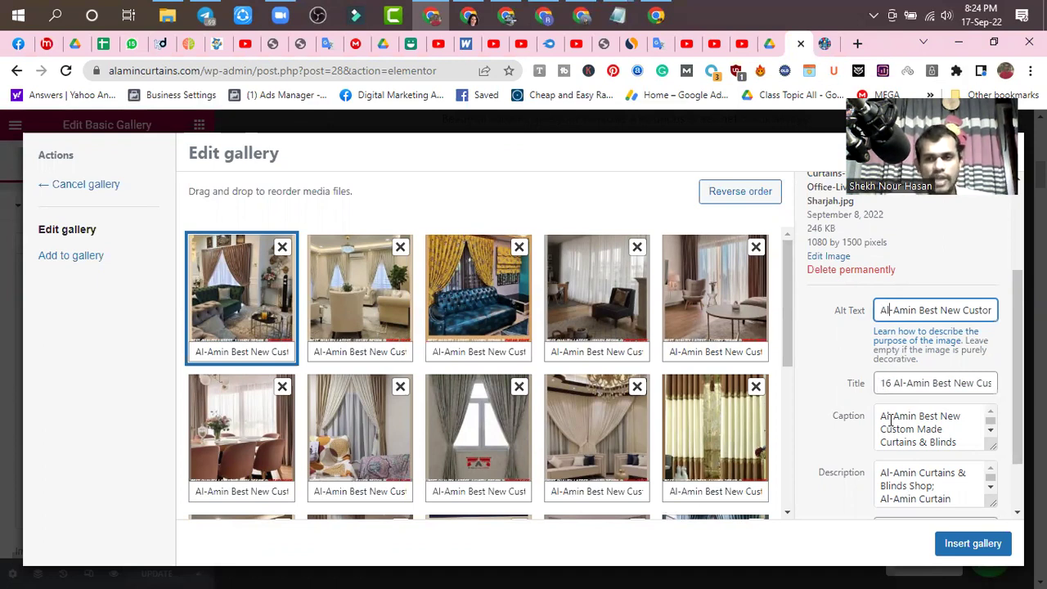
pyautogui.scroll(-3, 920, 438)
pyautogui.scroll(-1, 924, 448)
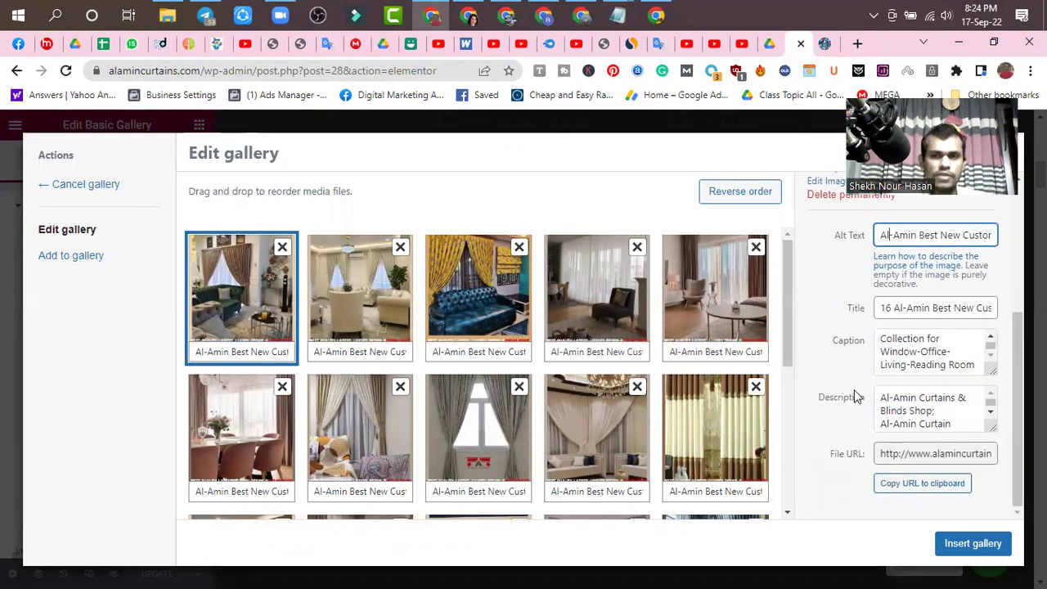
pyautogui.scroll(5, 856, 384)
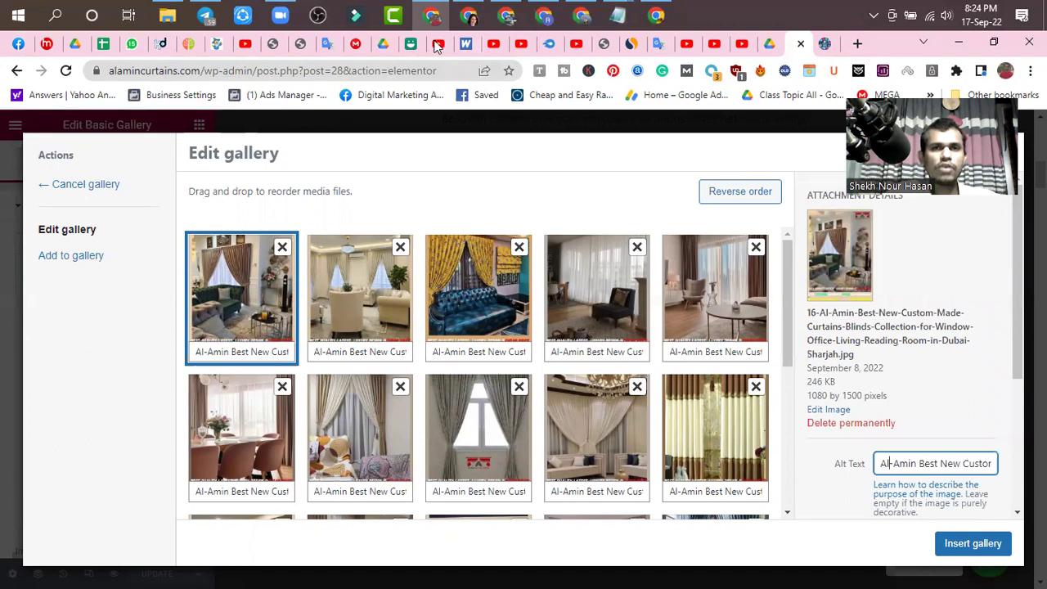
pyautogui.click(654, 16)
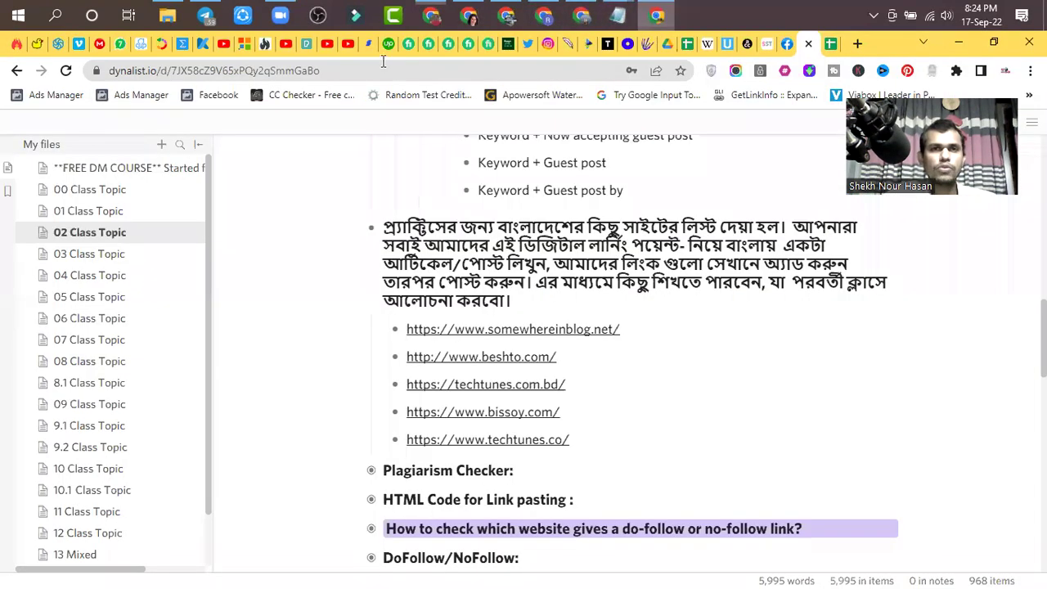
# - Go to the Facebook home feed and open the ProTeam Best Digital Marketing Team page
pyautogui.click(781, 48)
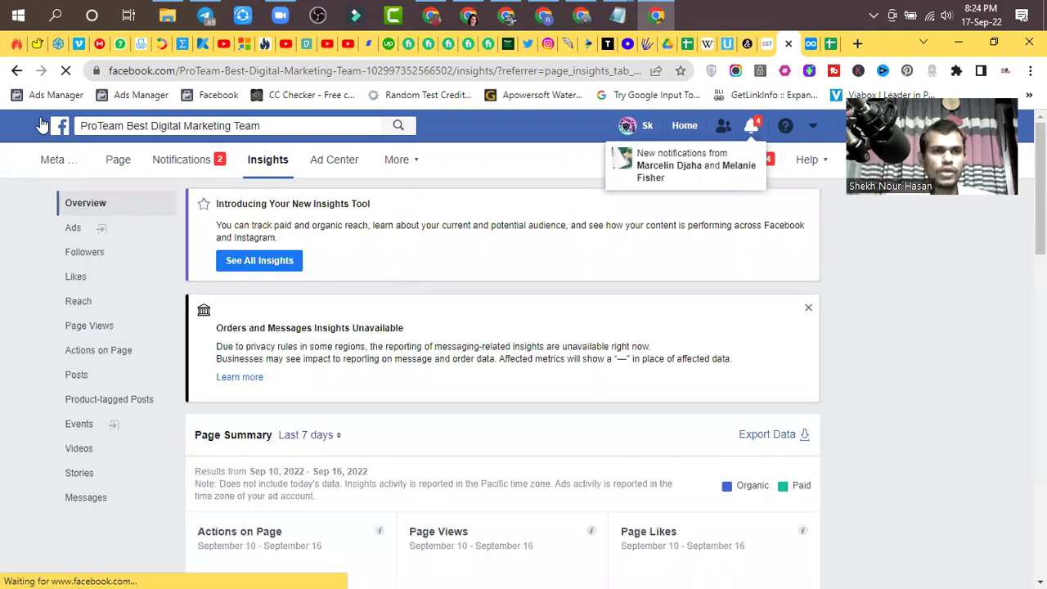
pyautogui.click(64, 133)
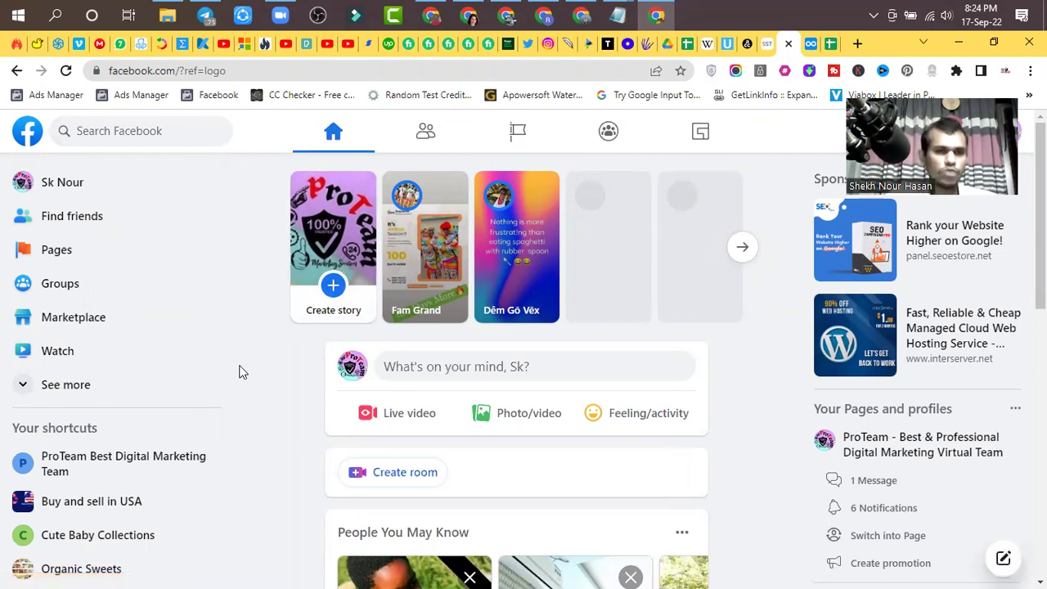
pyautogui.scroll(-1, 240, 369)
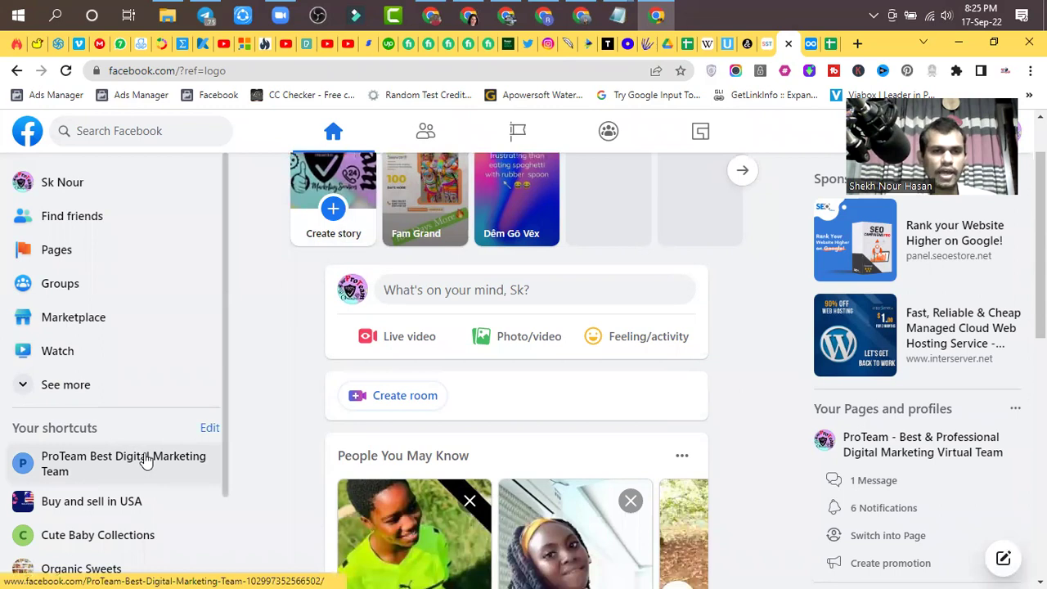
pyautogui.click(103, 464)
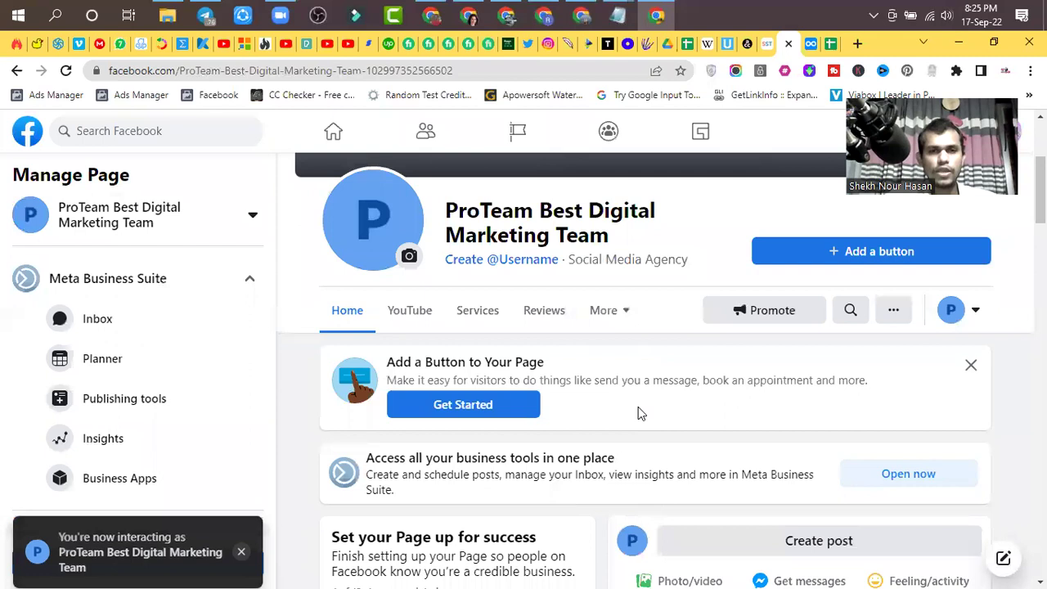
# - Open the 'Buy Best Curtains From Us' #curtains post for editing from its options menu
pyautogui.scroll(-3, 638, 413)
pyautogui.scroll(-4, 638, 413)
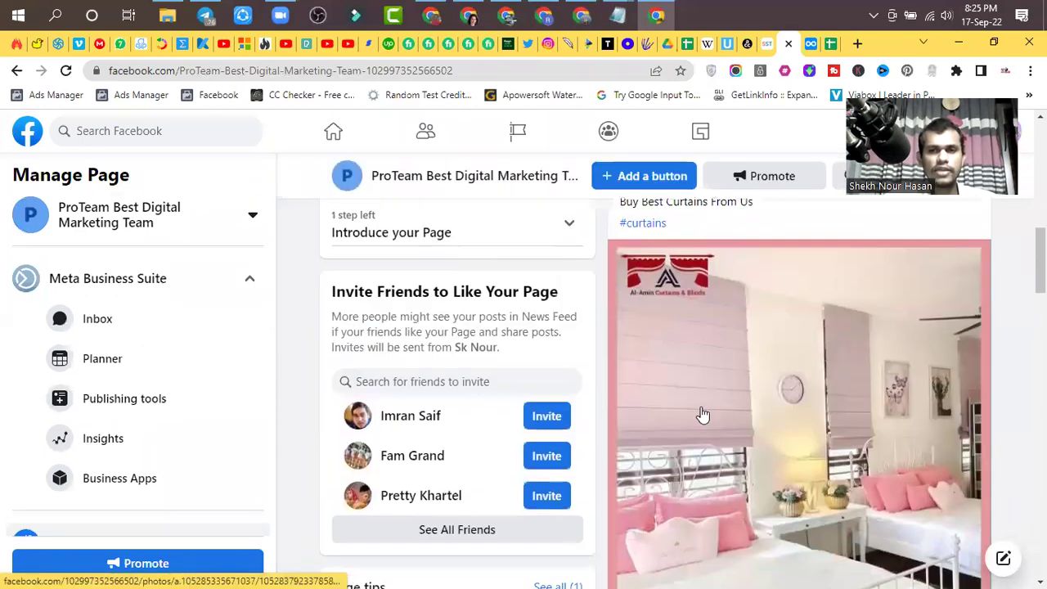
pyautogui.scroll(-2, 782, 421)
pyautogui.scroll(3, 736, 423)
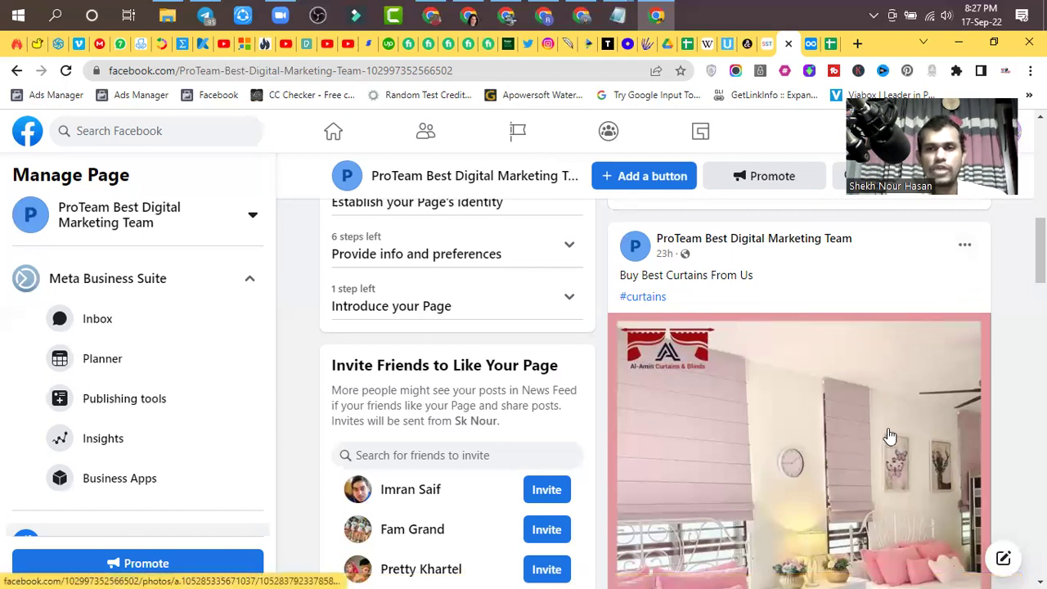
pyautogui.click(966, 249)
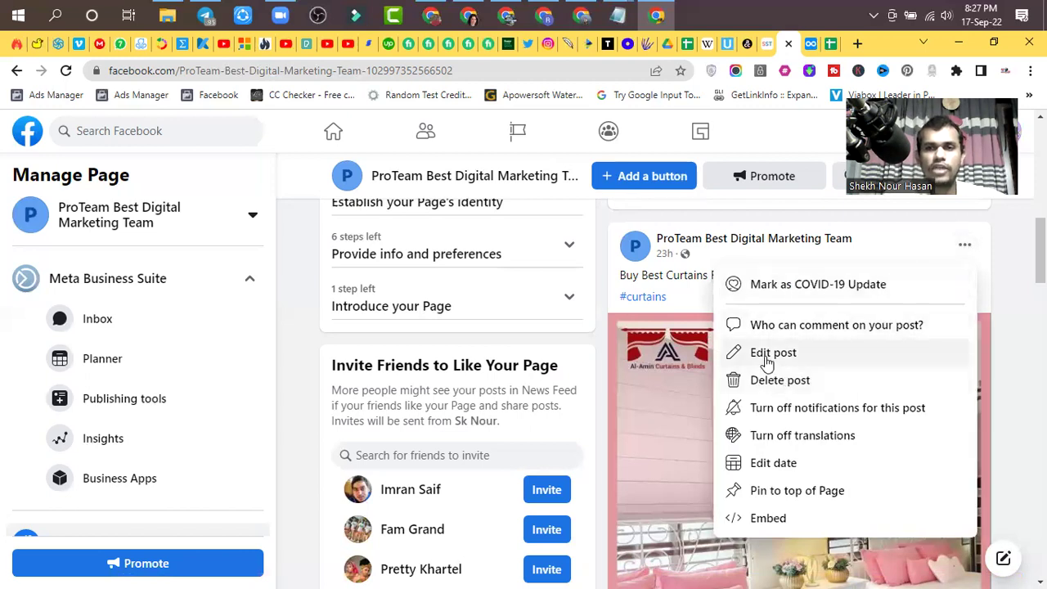
pyautogui.click(766, 360)
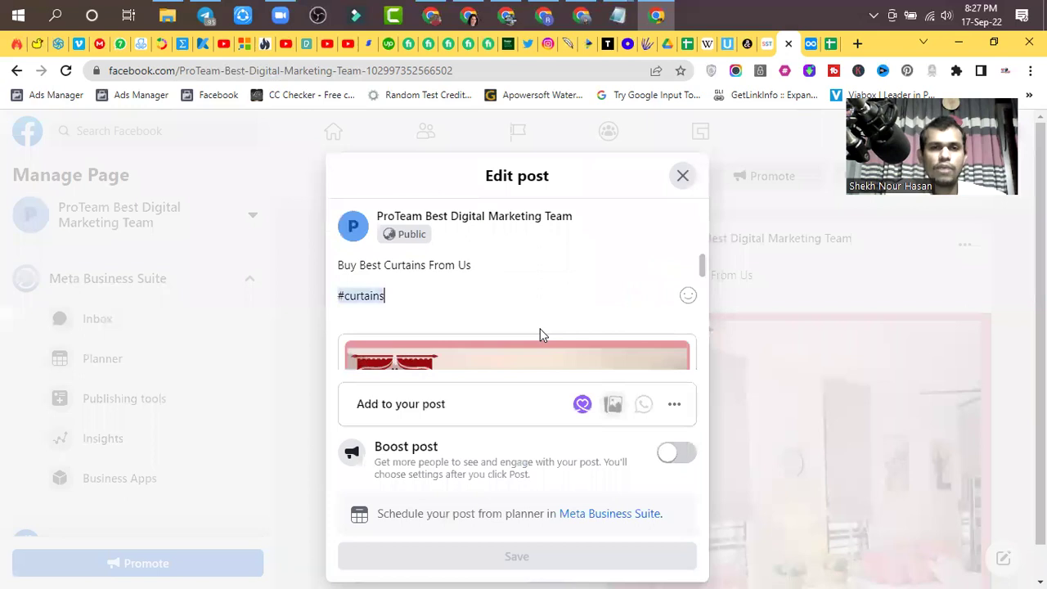
# - Scroll through the curtains post's text and image in the Edit post dialog
pyautogui.scroll(-1, 540, 328)
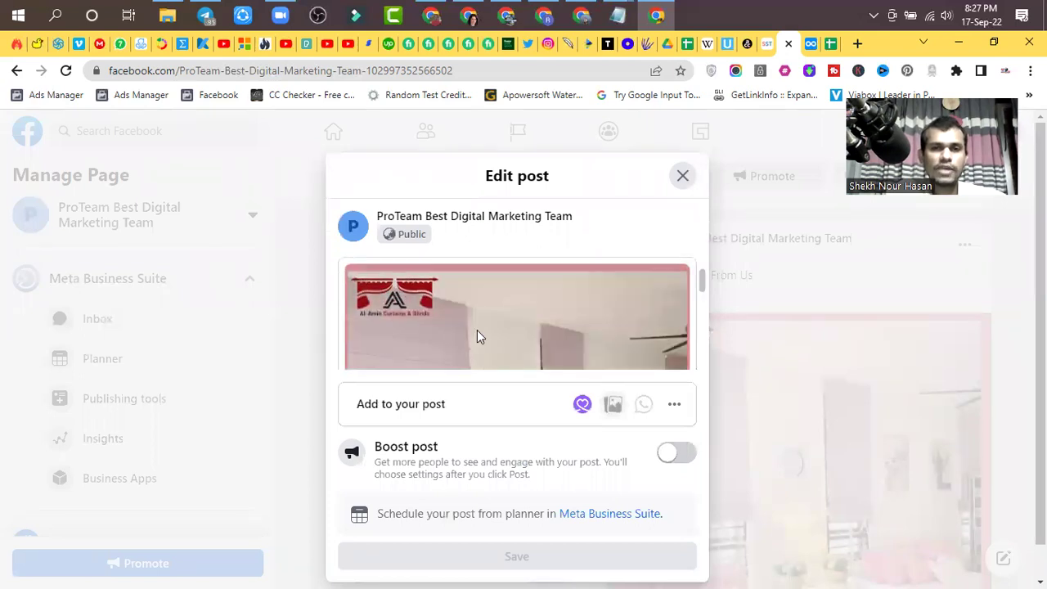
pyautogui.scroll(1, 437, 328)
pyautogui.scroll(-1, 437, 327)
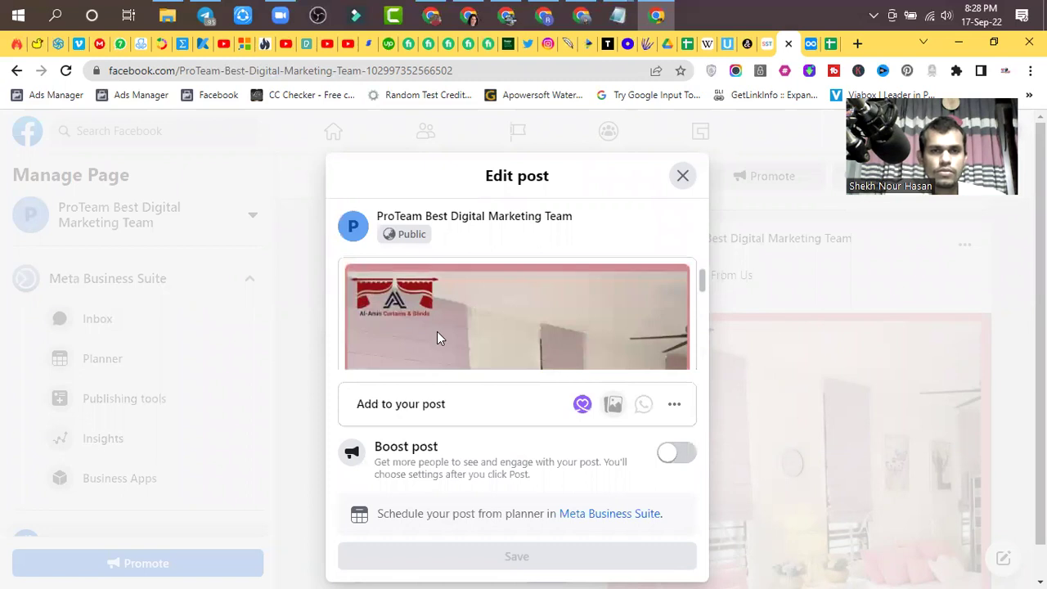
pyautogui.scroll(1, 456, 330)
pyautogui.scroll(-2, 456, 330)
pyautogui.scroll(-1, 455, 330)
pyautogui.scroll(2, 456, 329)
pyautogui.scroll(-1, 456, 330)
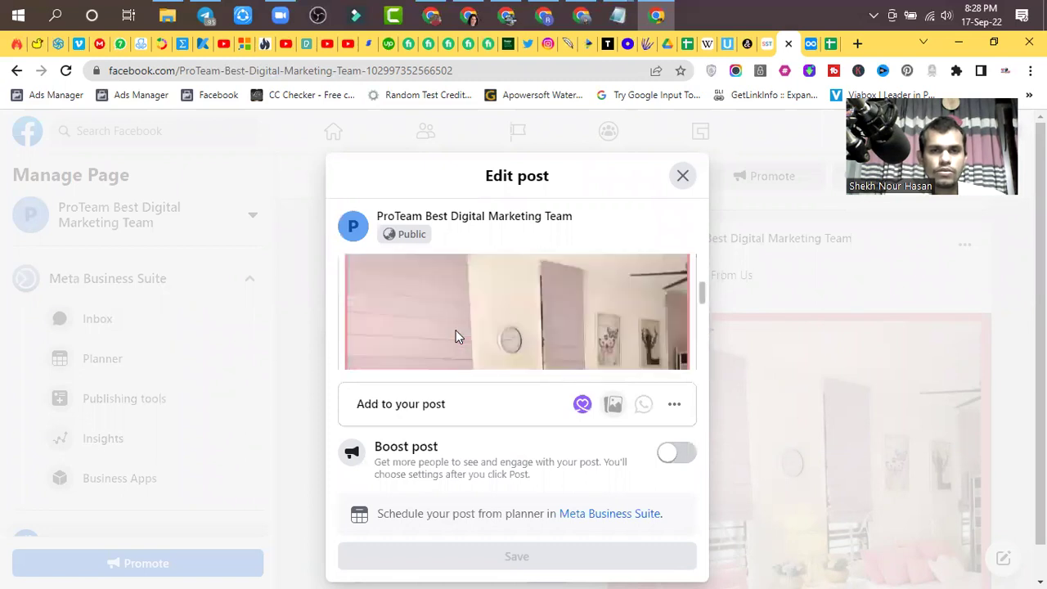
pyautogui.scroll(1, 456, 327)
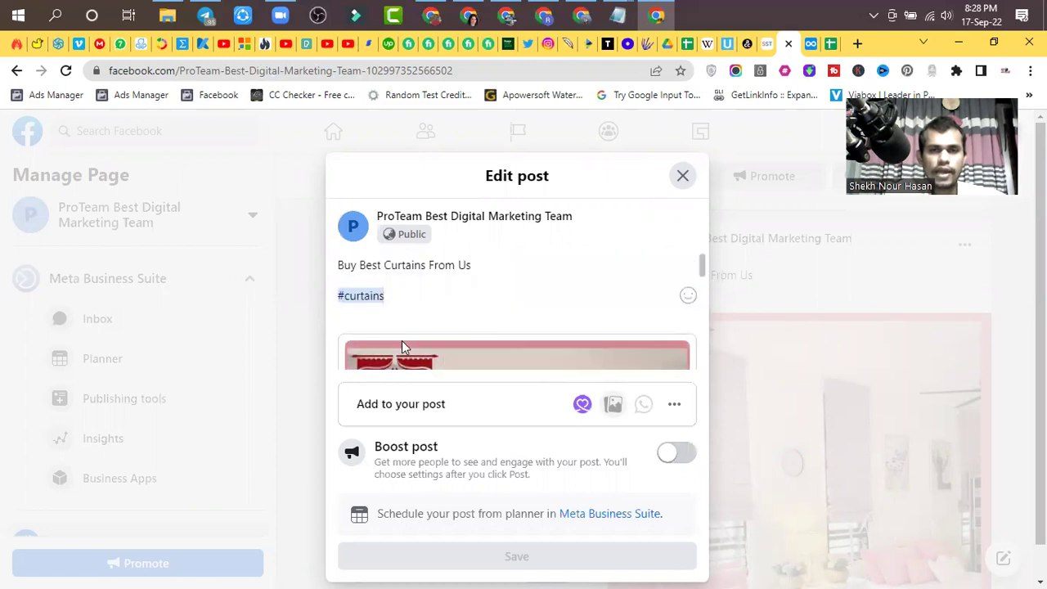
pyautogui.scroll(-1, 426, 333)
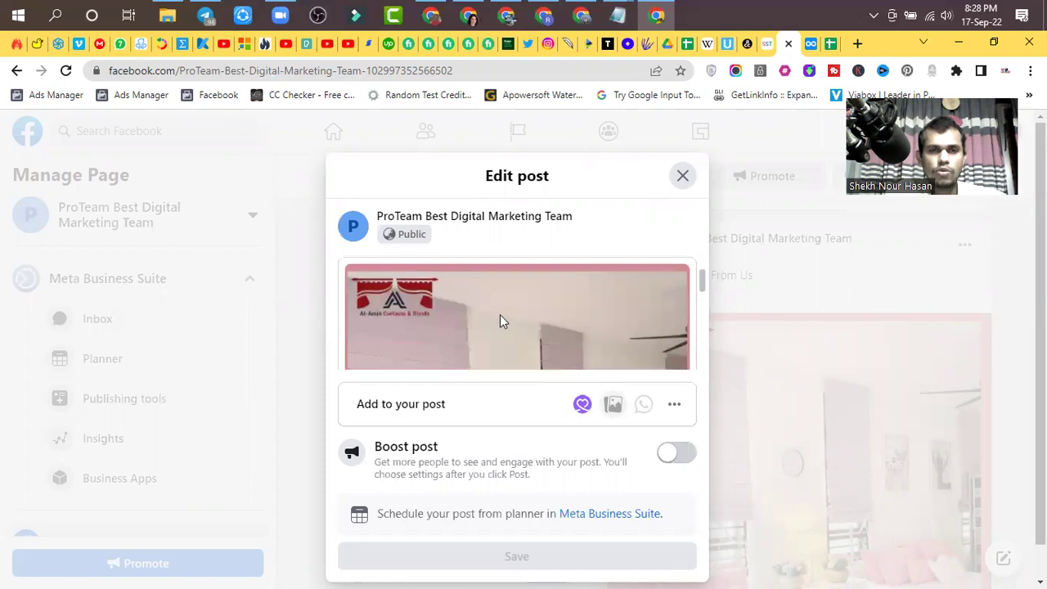
pyautogui.scroll(1, 458, 323)
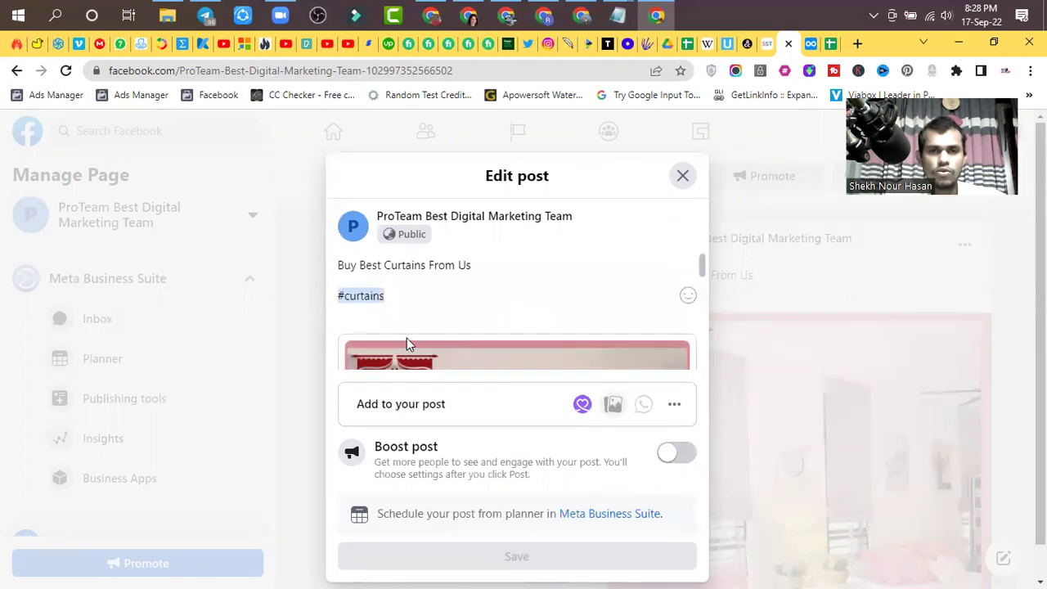
pyautogui.scroll(-2, 395, 351)
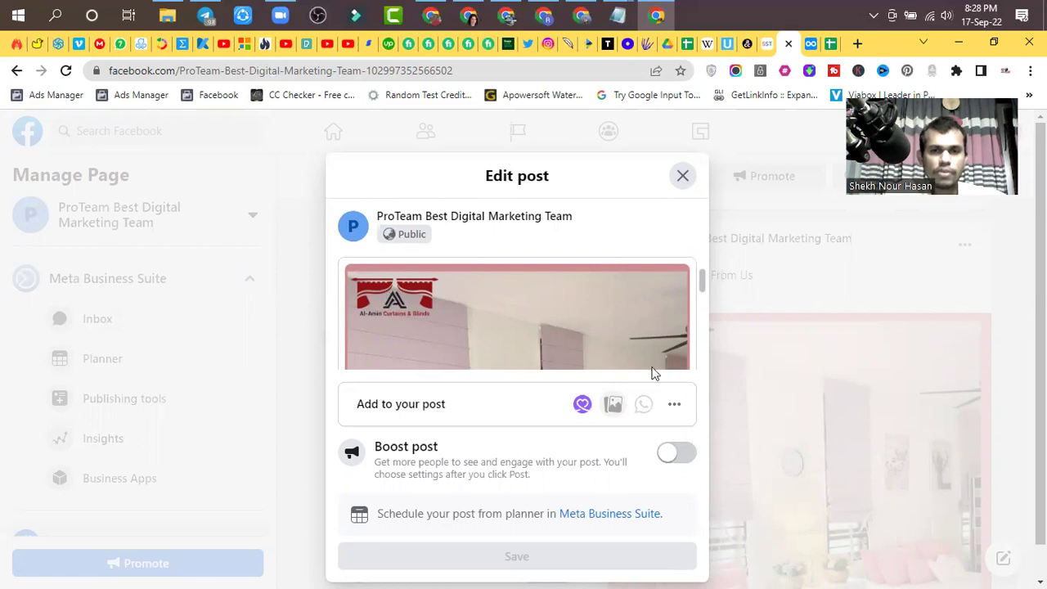
pyautogui.scroll(-2, 568, 324)
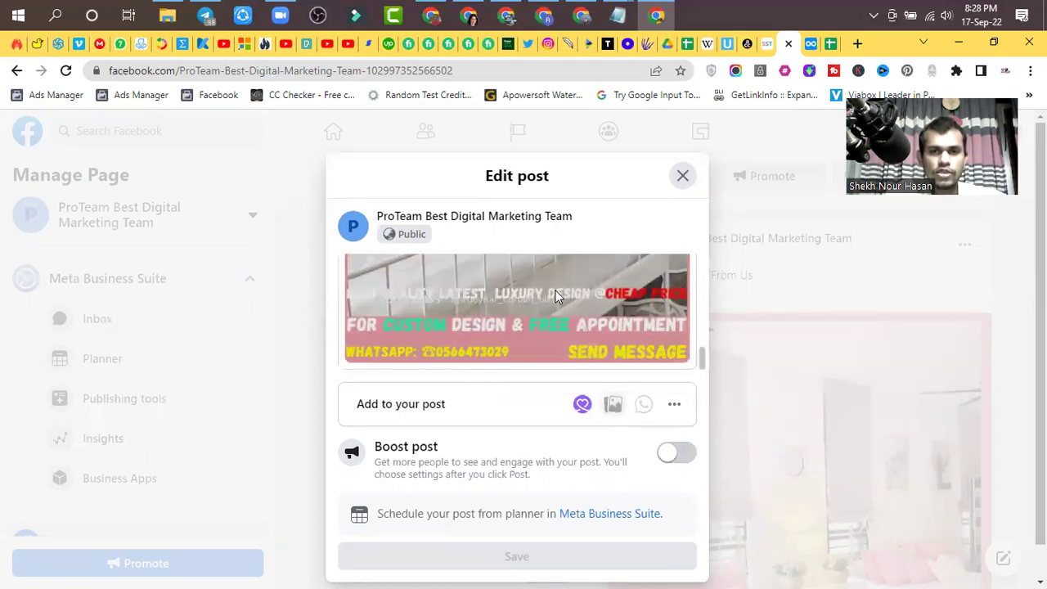
pyautogui.scroll(3, 556, 294)
pyautogui.scroll(-3, 483, 331)
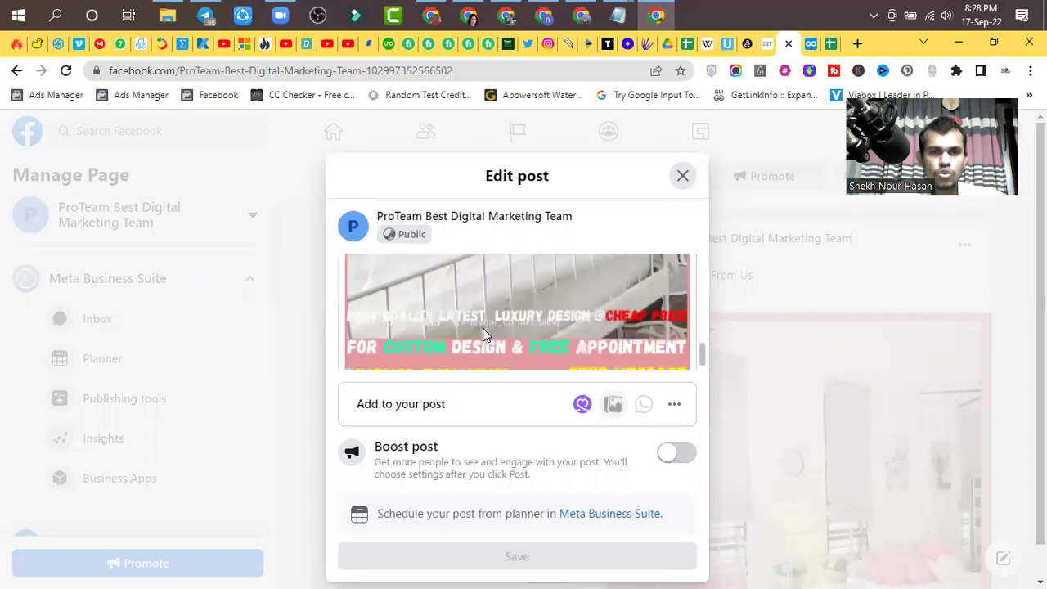
# - View the extra 'Add to your post' options, then close the editor without changes
pyautogui.click(672, 406)
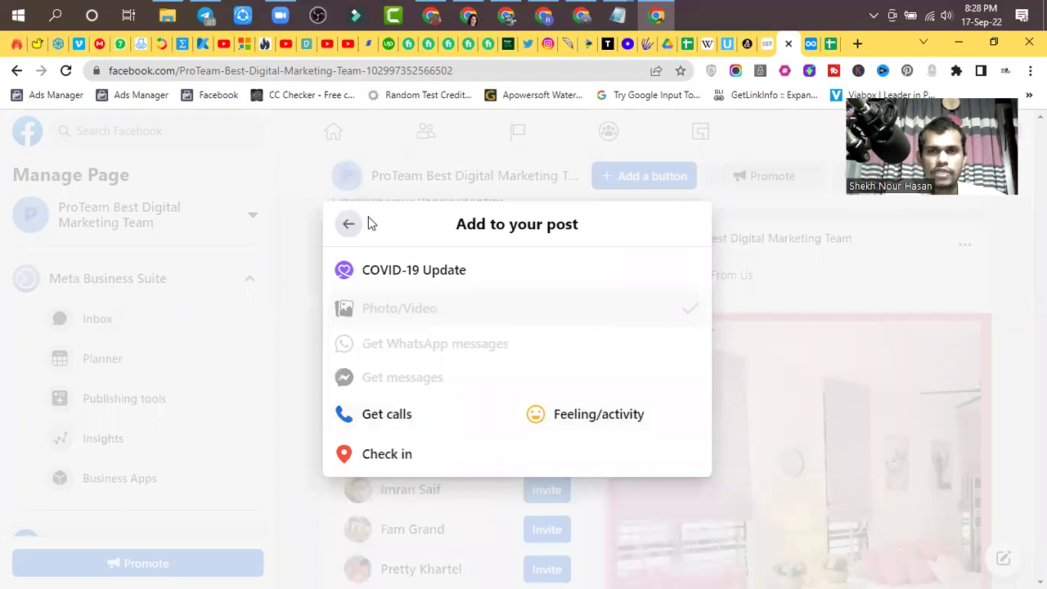
pyautogui.click(349, 223)
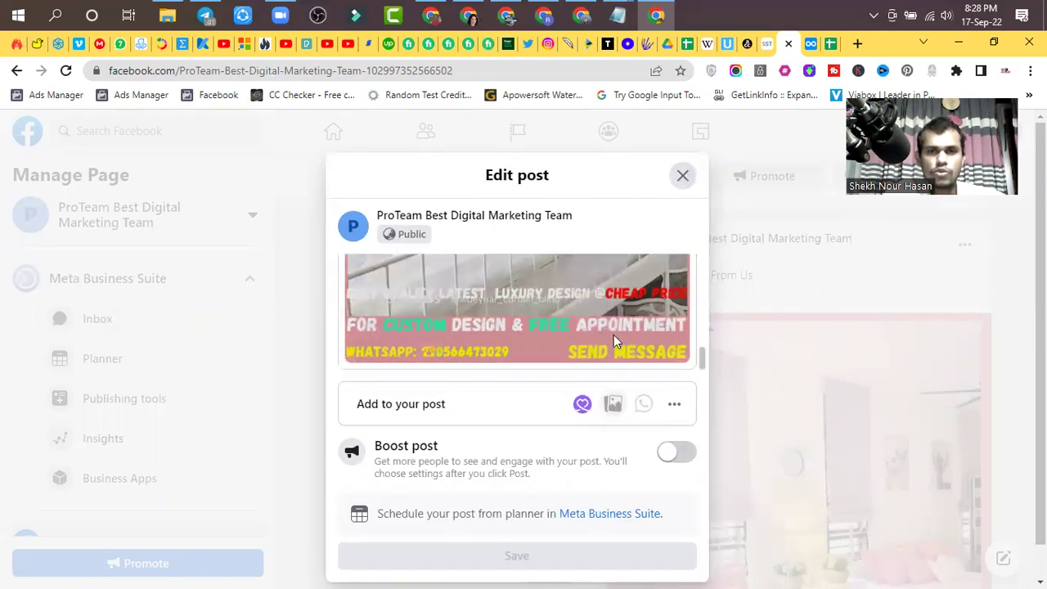
pyautogui.scroll(-1, 549, 381)
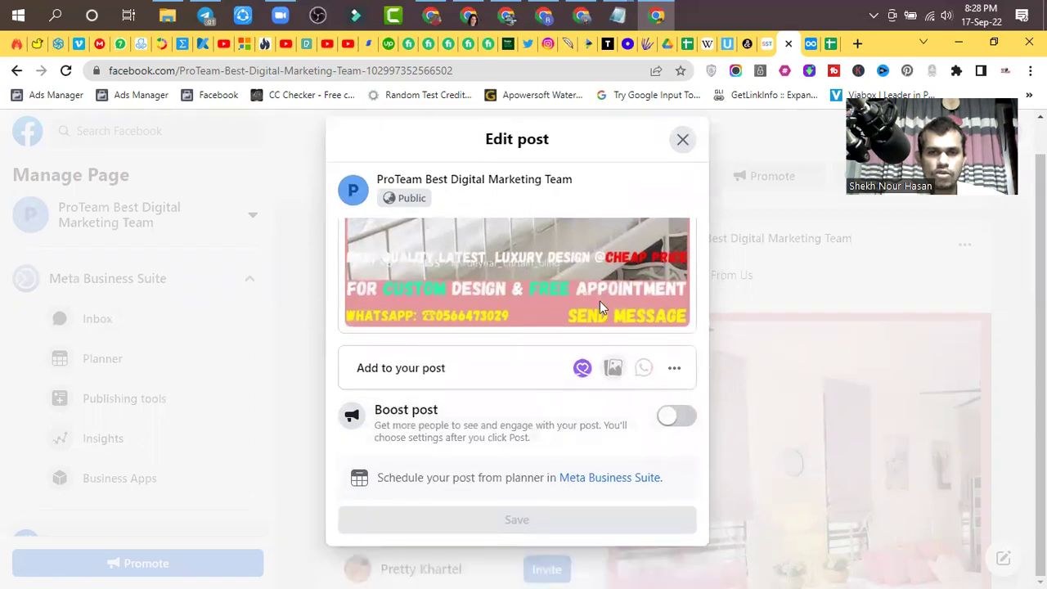
pyautogui.scroll(2, 573, 294)
pyautogui.scroll(4, 434, 281)
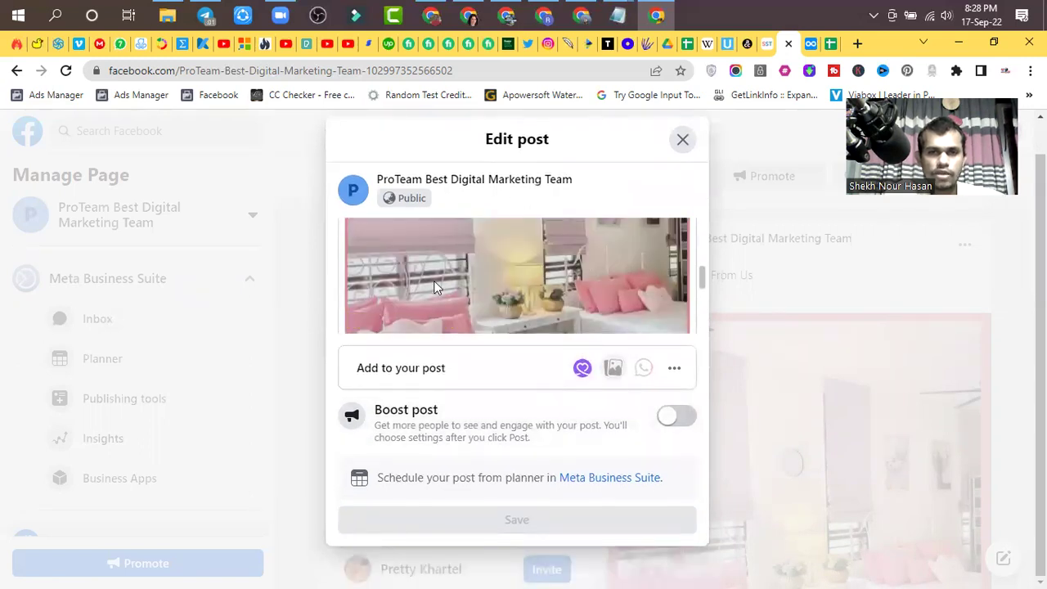
pyautogui.click(684, 143)
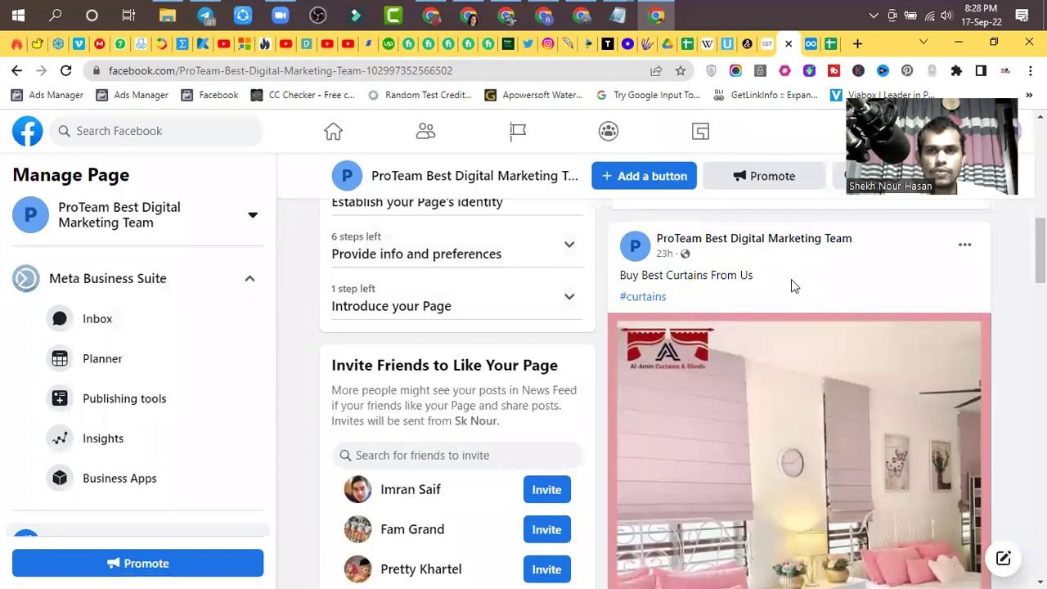
# - Start a new ProTeam page post and attach the first Al-Amin curtains image
pyautogui.scroll(5, 791, 279)
pyautogui.scroll(2, 805, 382)
pyautogui.scroll(-3, 807, 442)
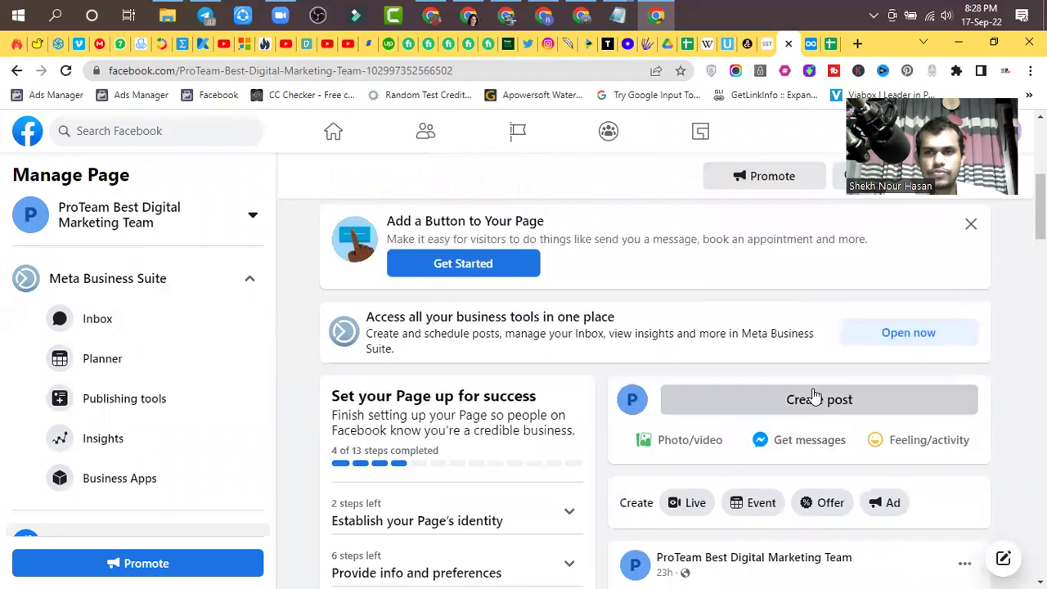
pyautogui.click(813, 398)
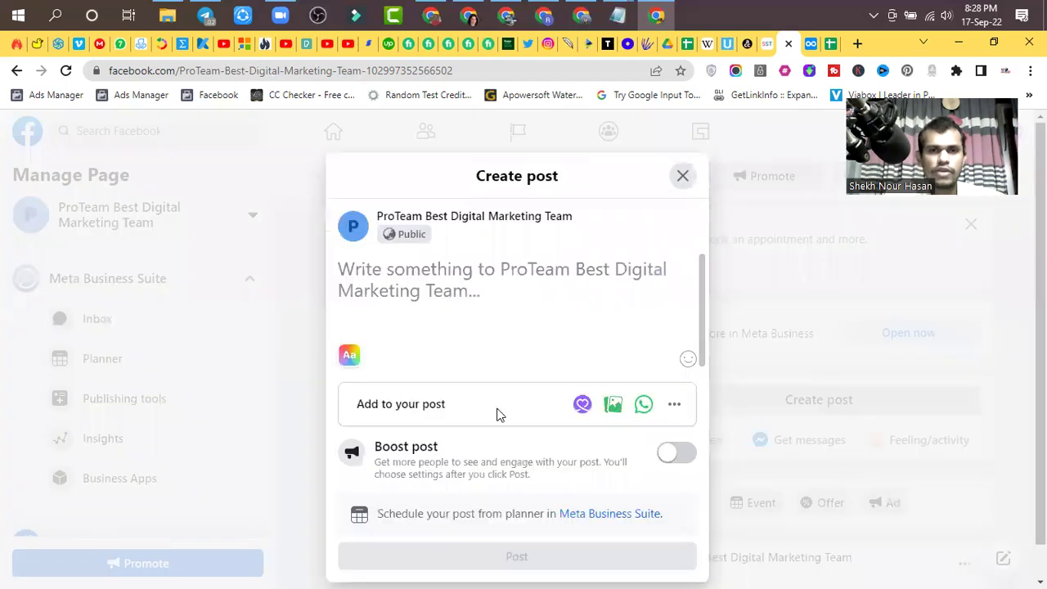
pyautogui.click(607, 409)
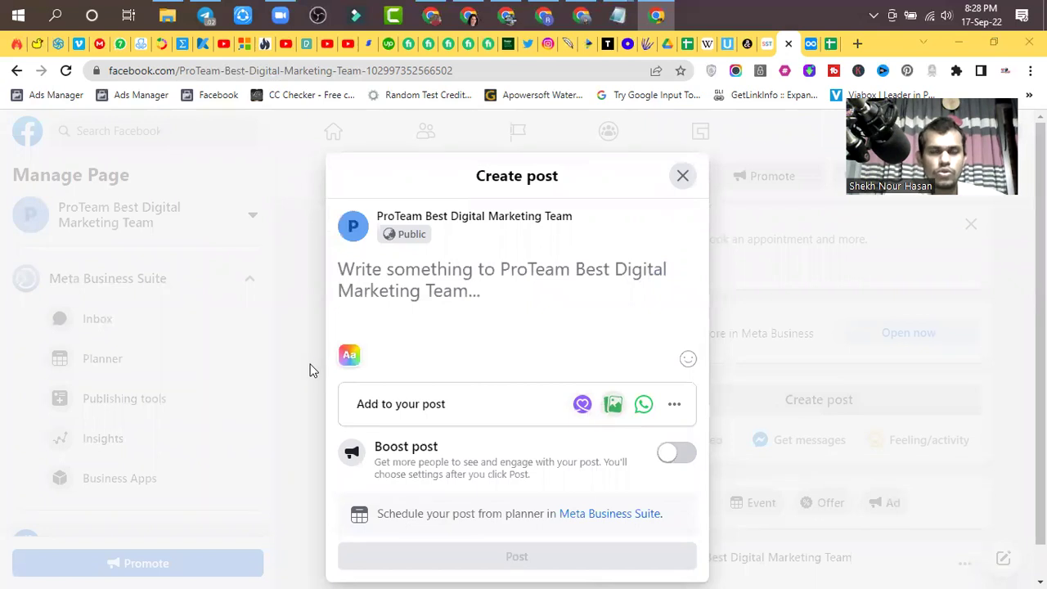
pyautogui.doubleClick(182, 164)
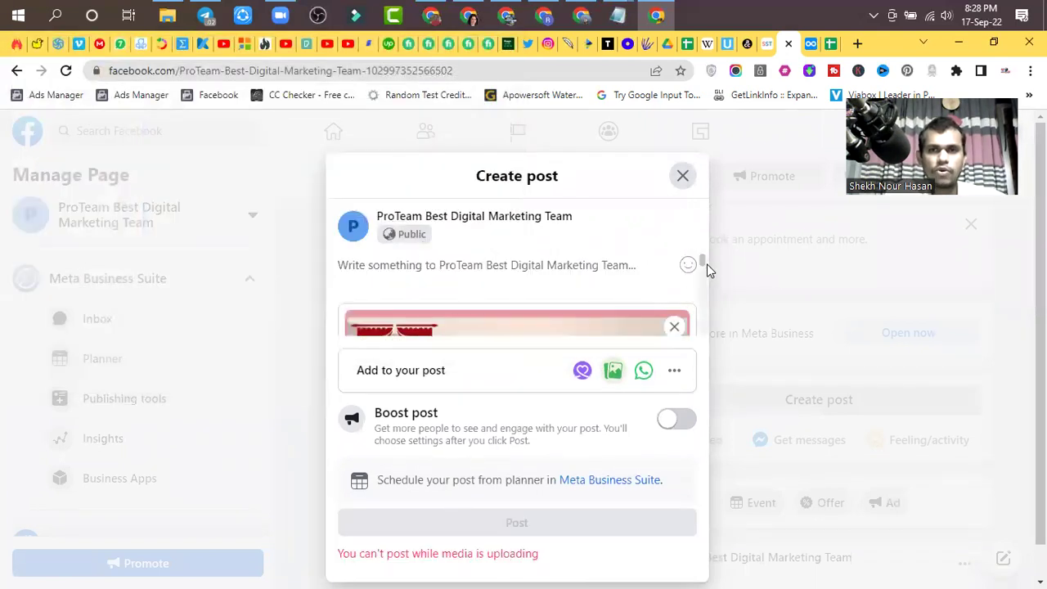
pyautogui.scroll(-2, 603, 272)
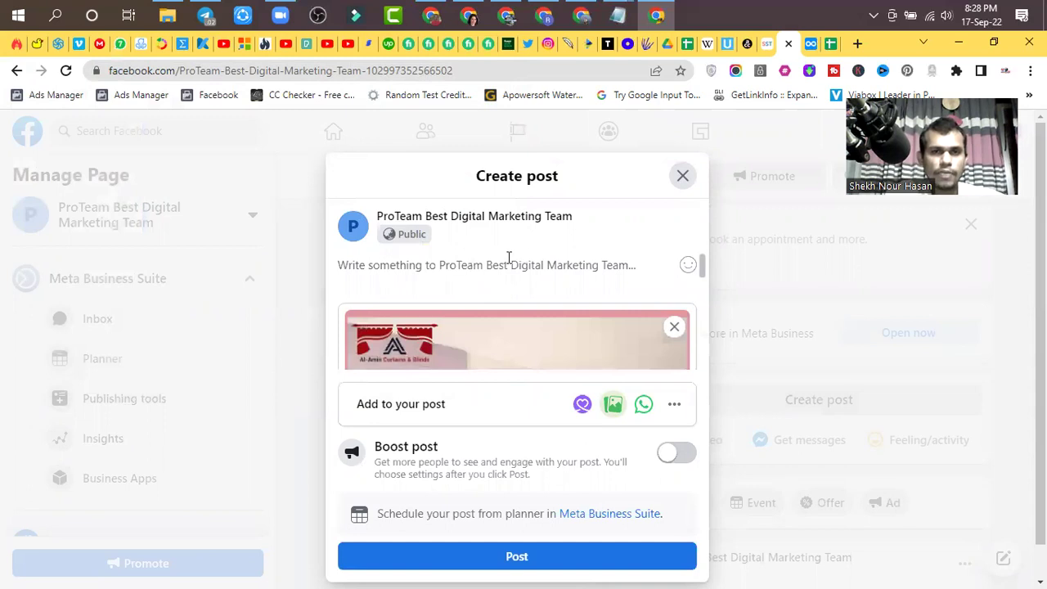
pyautogui.moveTo(490, 347)
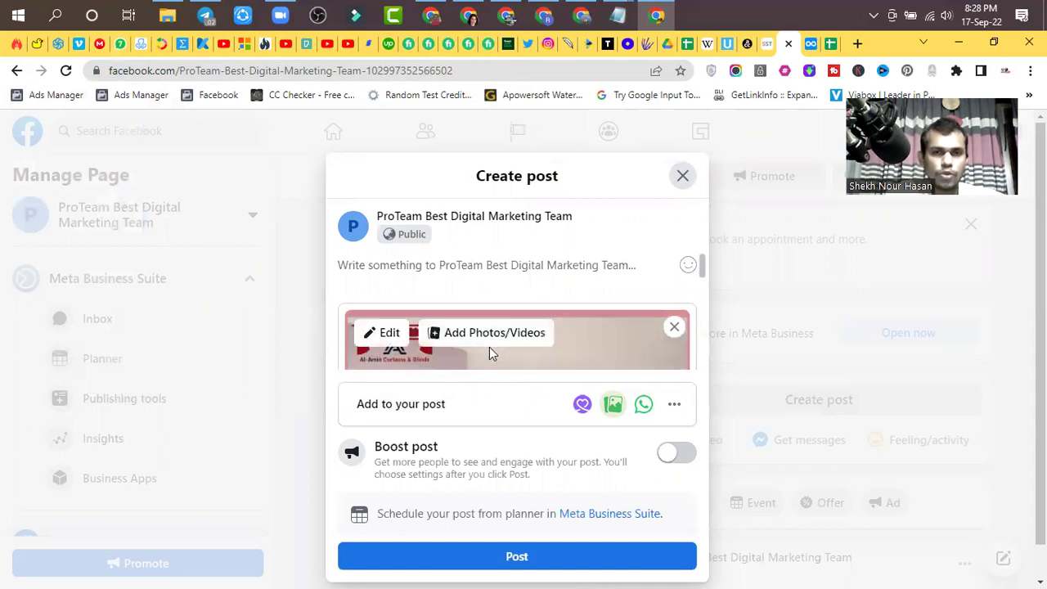
# - Open the attached image's custom alternative text setting
pyautogui.click(392, 337)
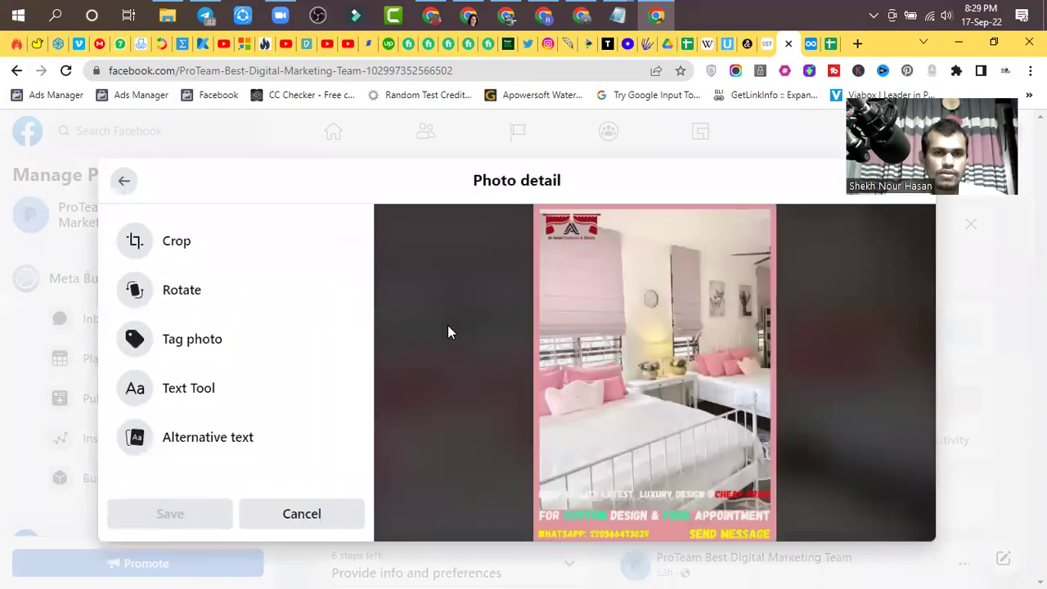
pyautogui.click(195, 441)
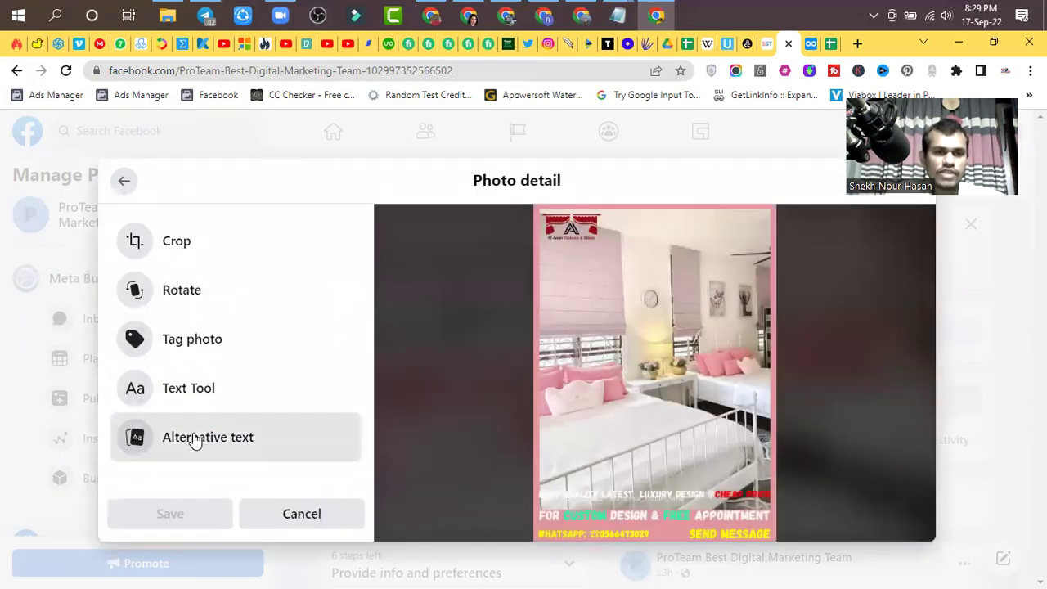
pyautogui.scroll(-1, 212, 433)
pyautogui.scroll(-1, 212, 434)
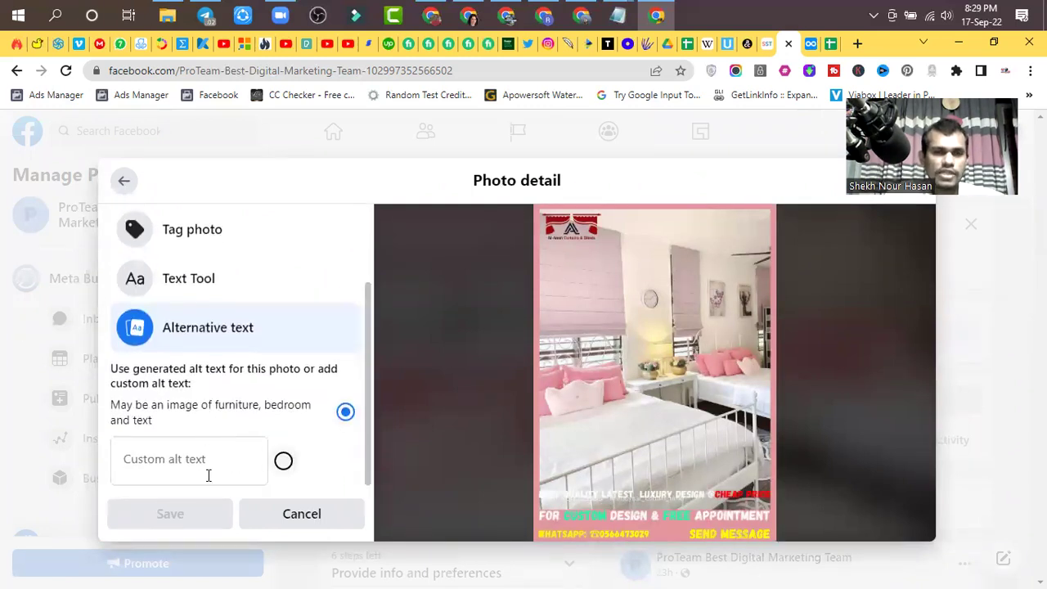
pyautogui.click(178, 470)
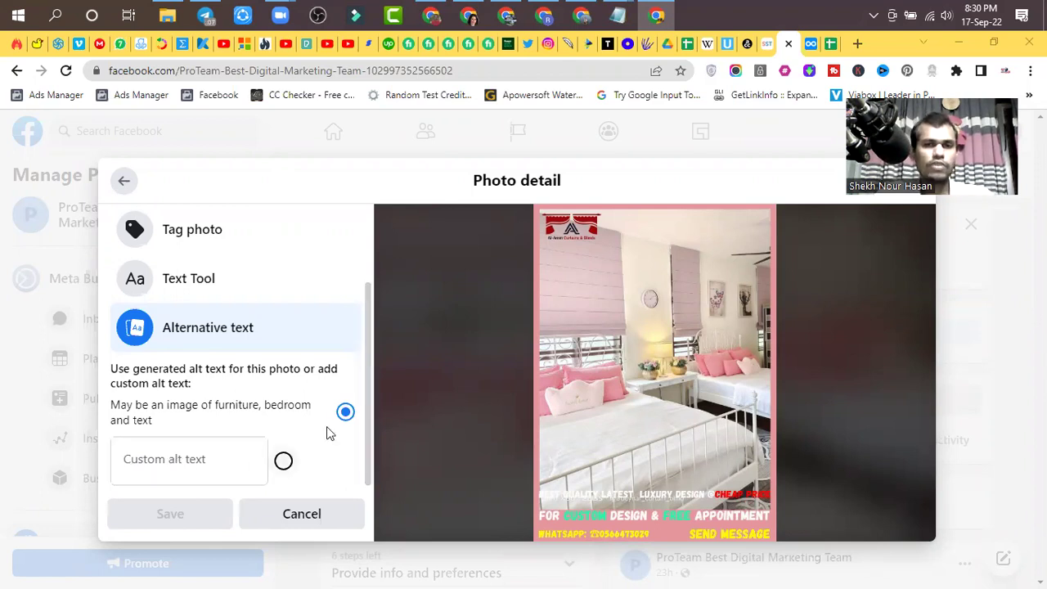
pyautogui.scroll(2, 294, 406)
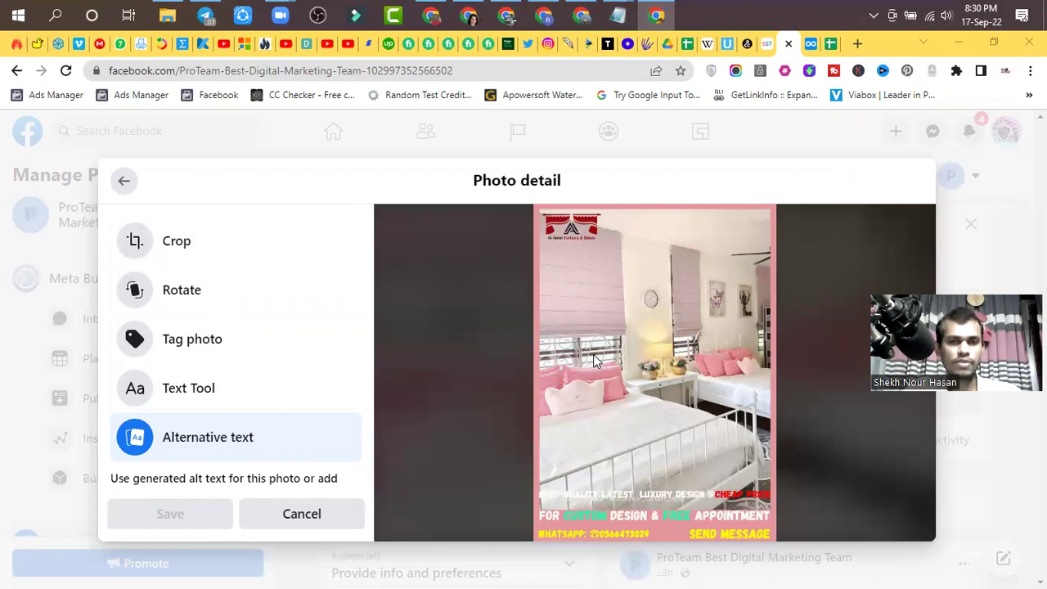
# - Cancel the image edit and discard the new post draft
pyautogui.click(302, 522)
pyautogui.click(681, 178)
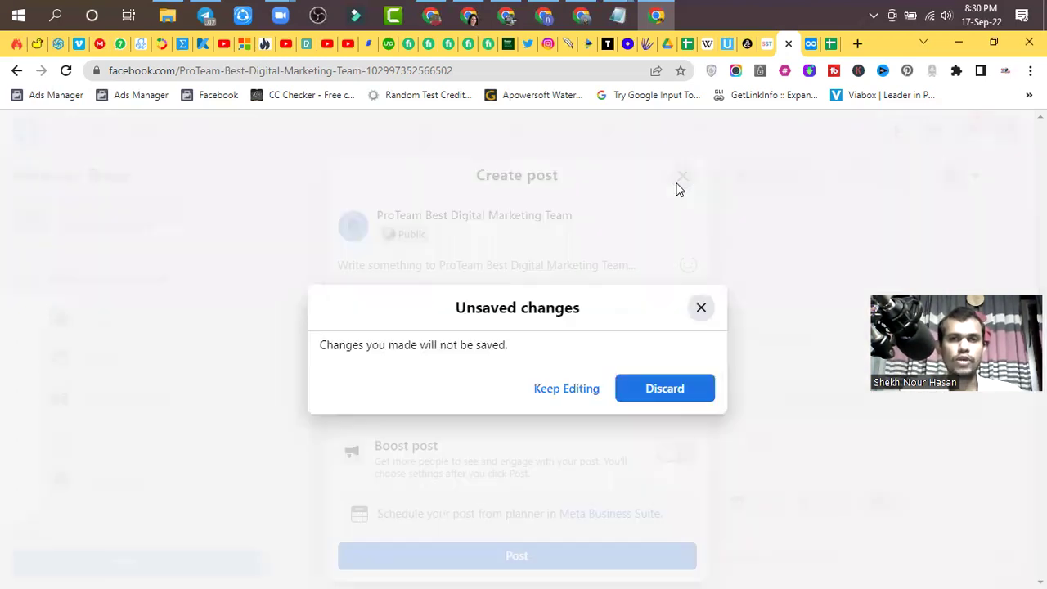
pyautogui.click(627, 400)
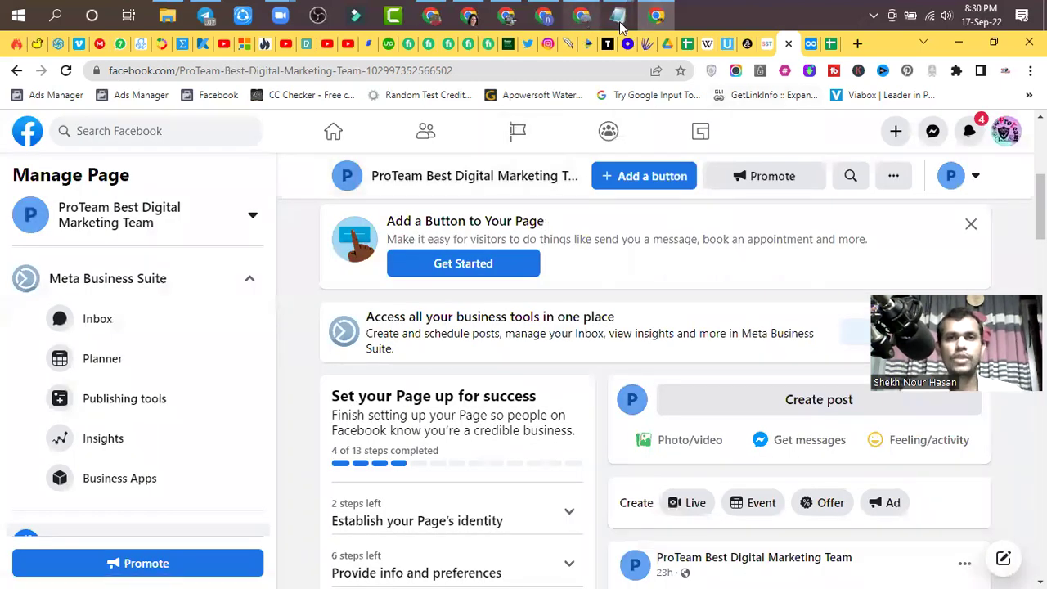
# - Select the 'Health “Commentluv” site list in usa' line in the Dynalist class notes
pyautogui.click(810, 43)
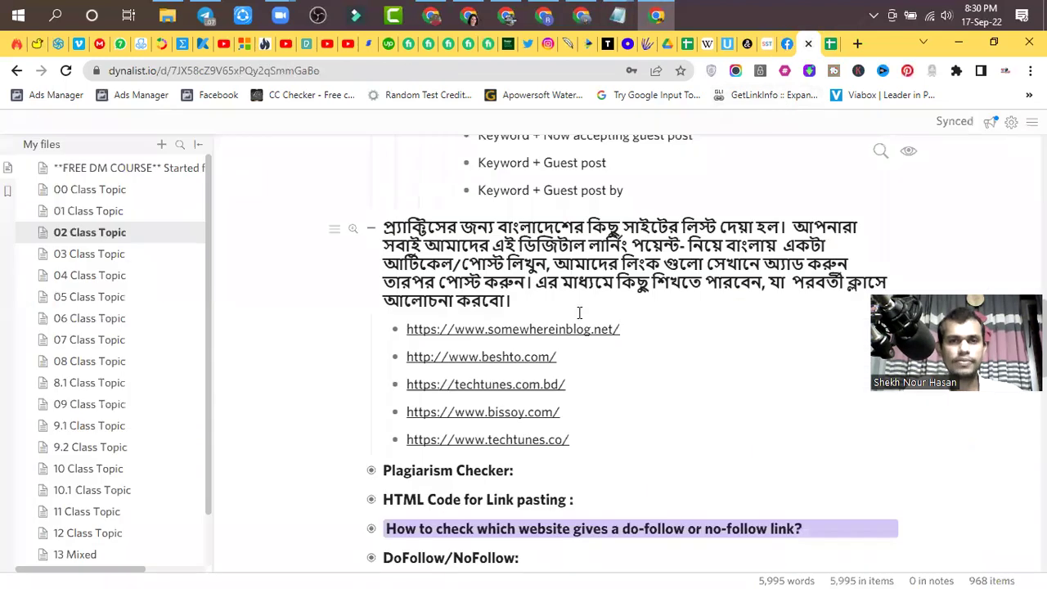
pyautogui.scroll(1, 549, 531)
pyautogui.scroll(-1, 543, 526)
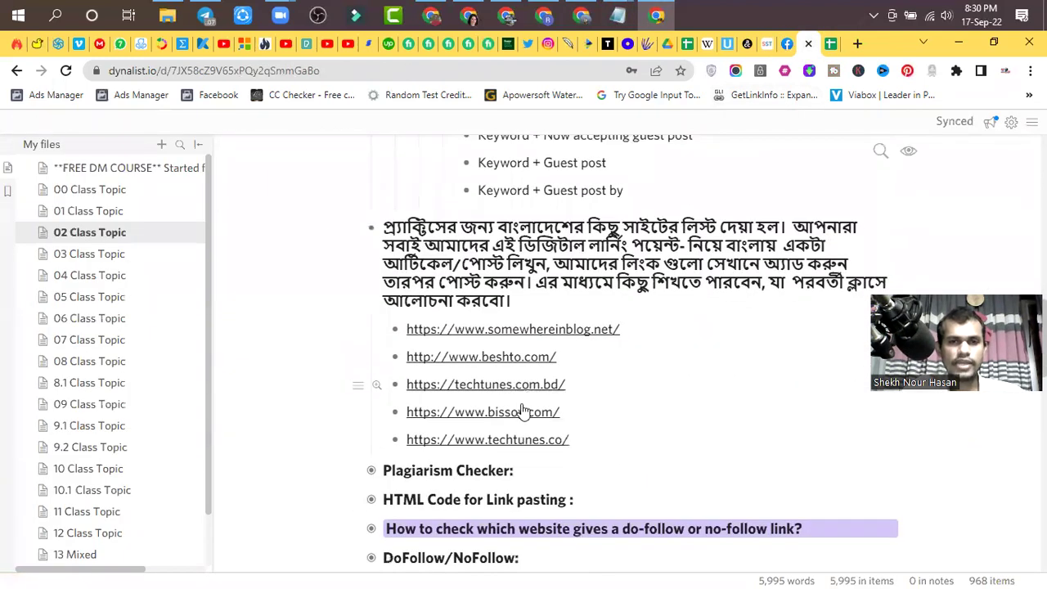
pyautogui.scroll(5, 542, 369)
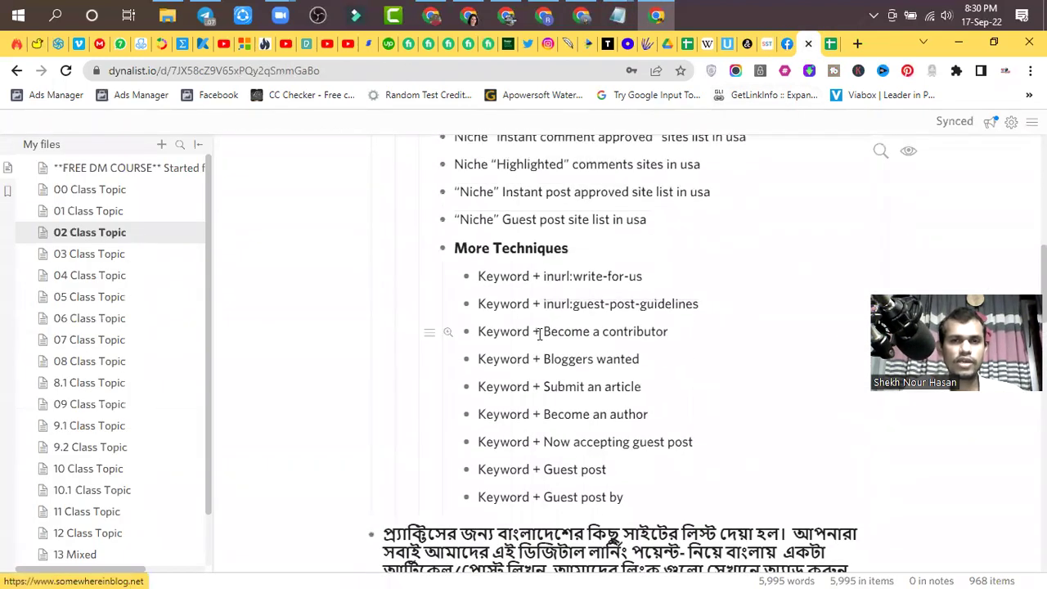
pyautogui.scroll(1, 541, 340)
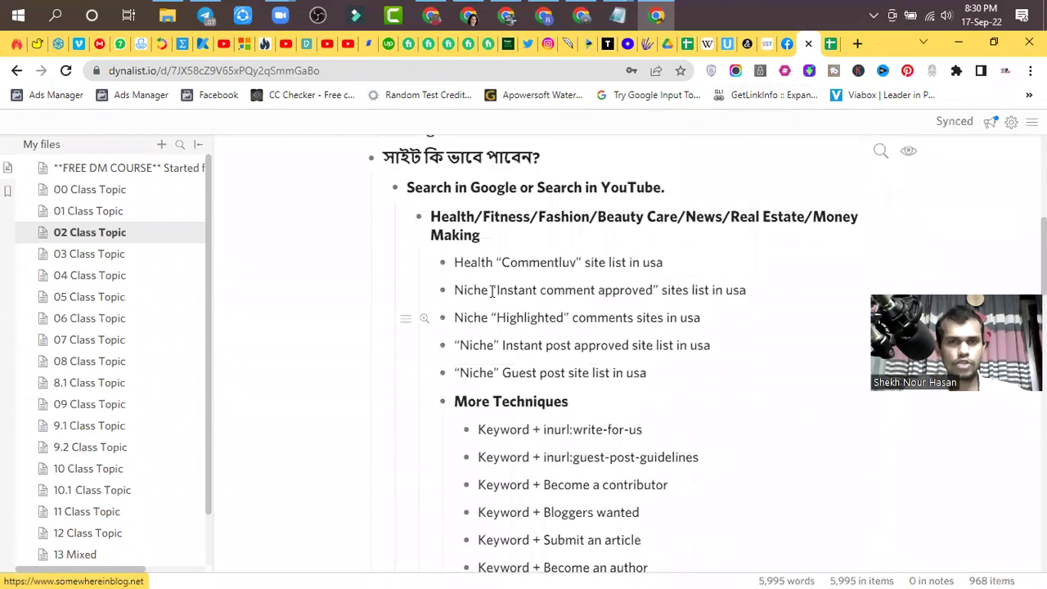
pyautogui.moveTo(665, 264); pyautogui.dragTo(458, 263)
pyautogui.hotkey('ctrl', 'c')
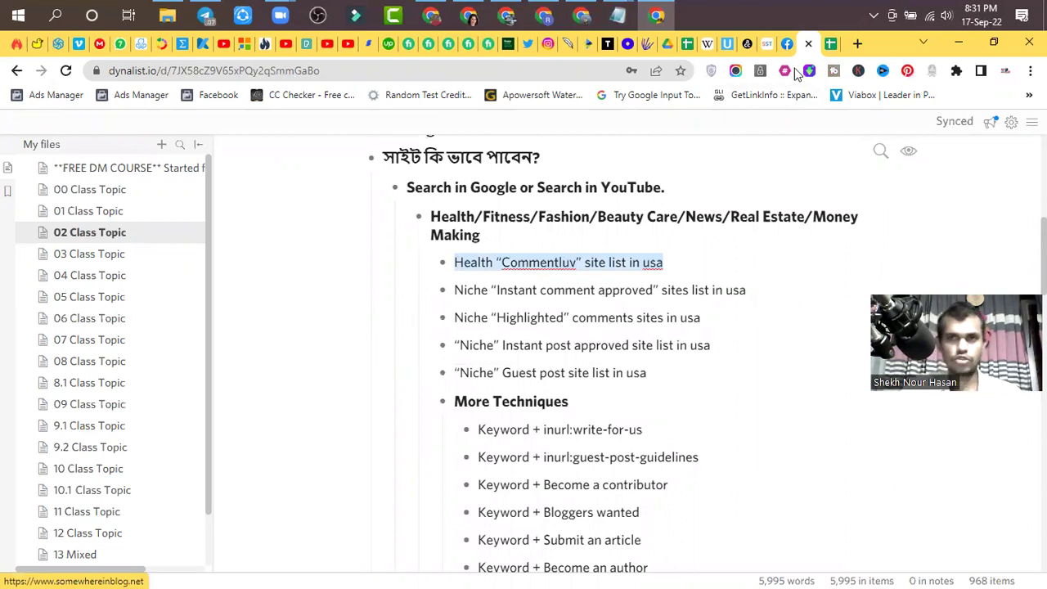
pyautogui.hotkey('ctrl', 't')
# - Search Google for the pasted query Health “Commentluv” site list in usa
pyautogui.press('Return')
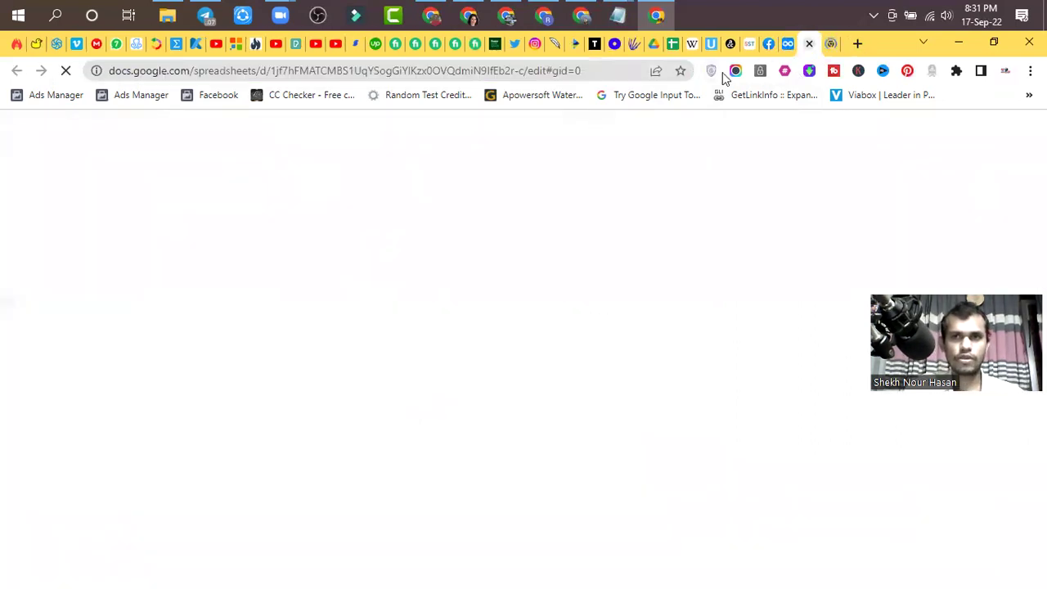
pyautogui.hotkey('ctrl', 'w')
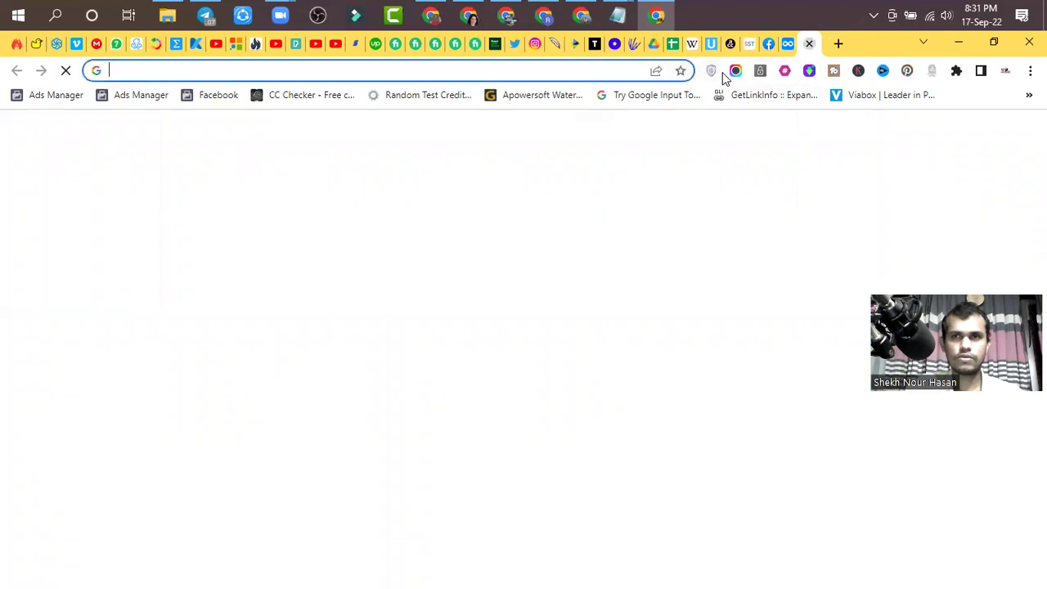
pyautogui.click(494, 70)
pyautogui.hotkey('ctrl', 'v')
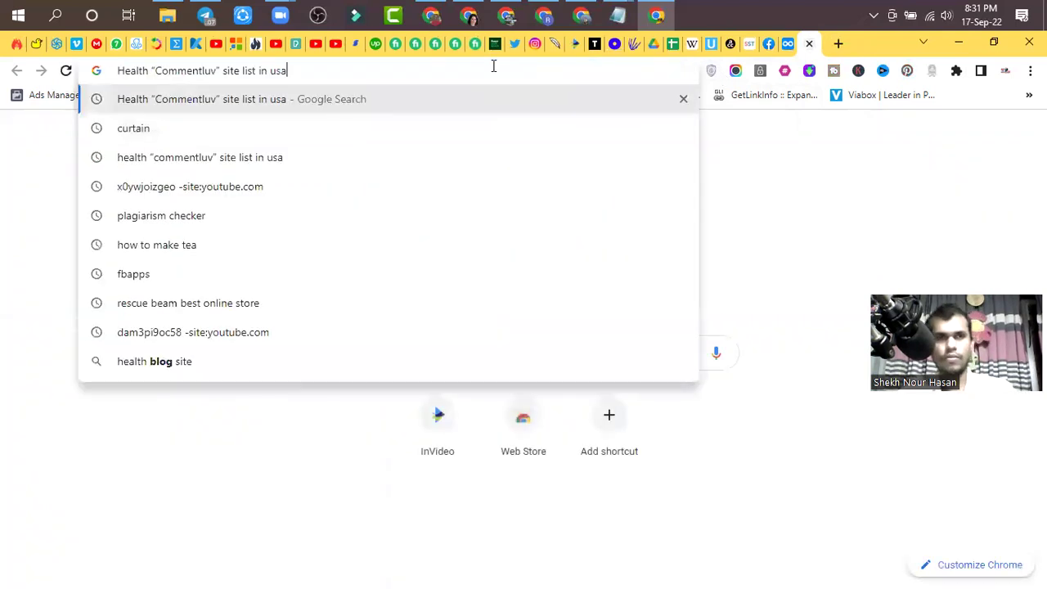
pyautogui.press('Return')
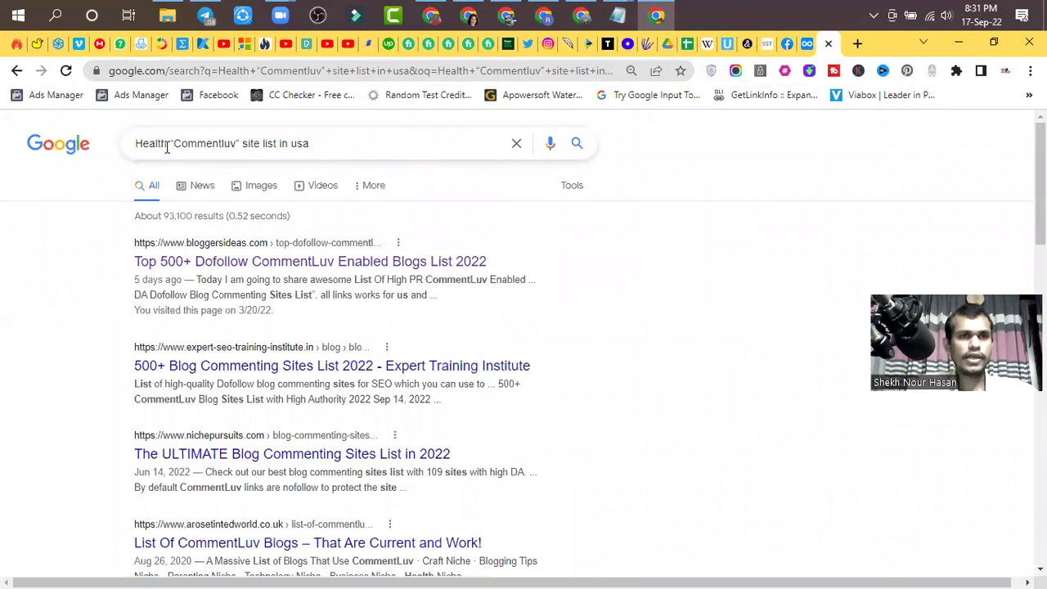
# - Select words of the query in the search box, such as usa, Health and Commentluv
pyautogui.moveTo(330, 149); pyautogui.dragTo(119, 146)
pyautogui.click(239, 144)
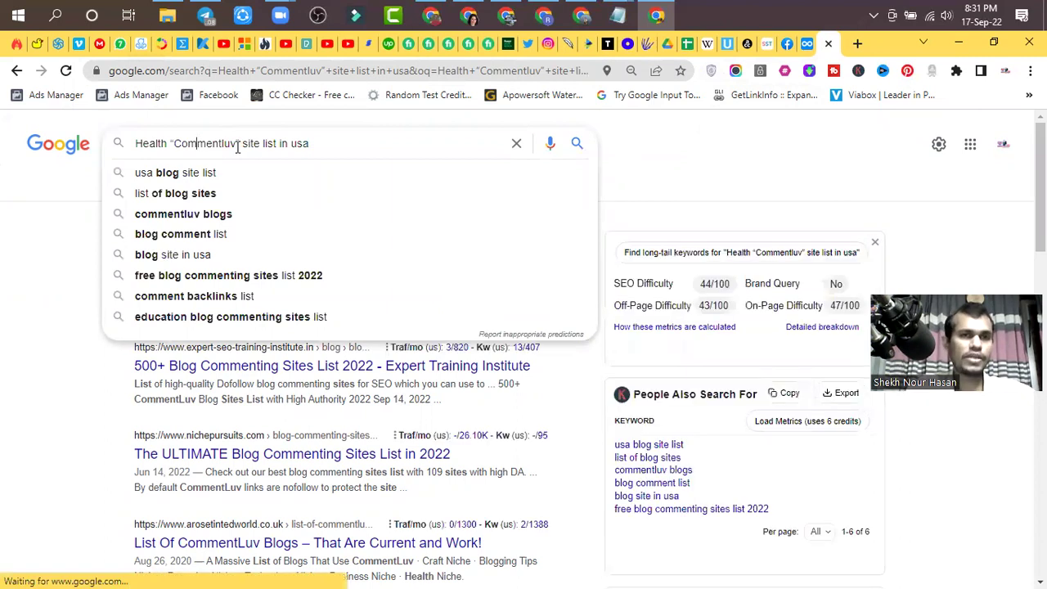
pyautogui.doubleClick(295, 145)
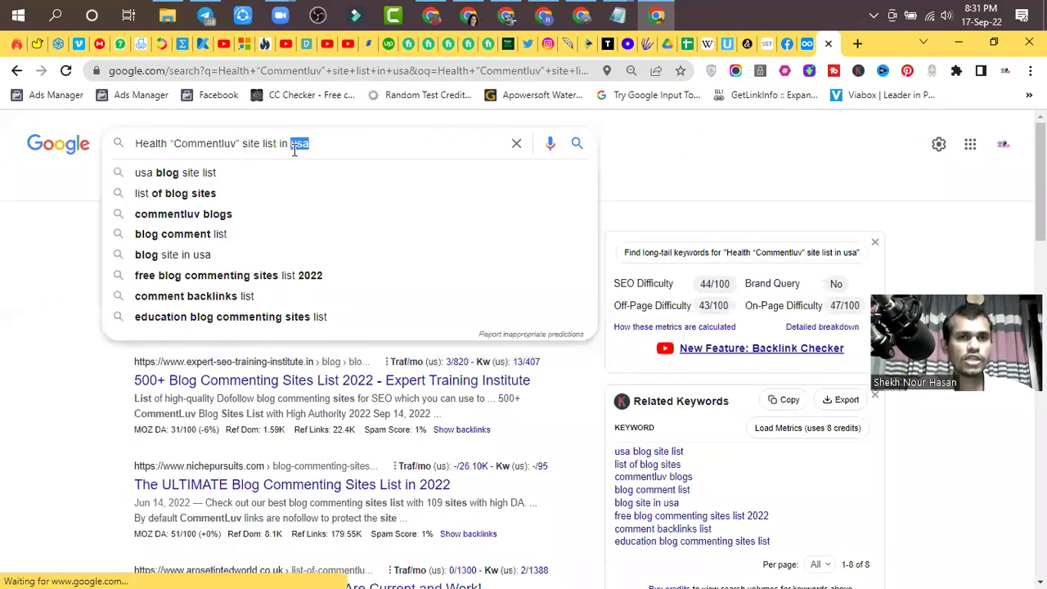
pyautogui.moveTo(324, 144); pyautogui.dragTo(297, 150)
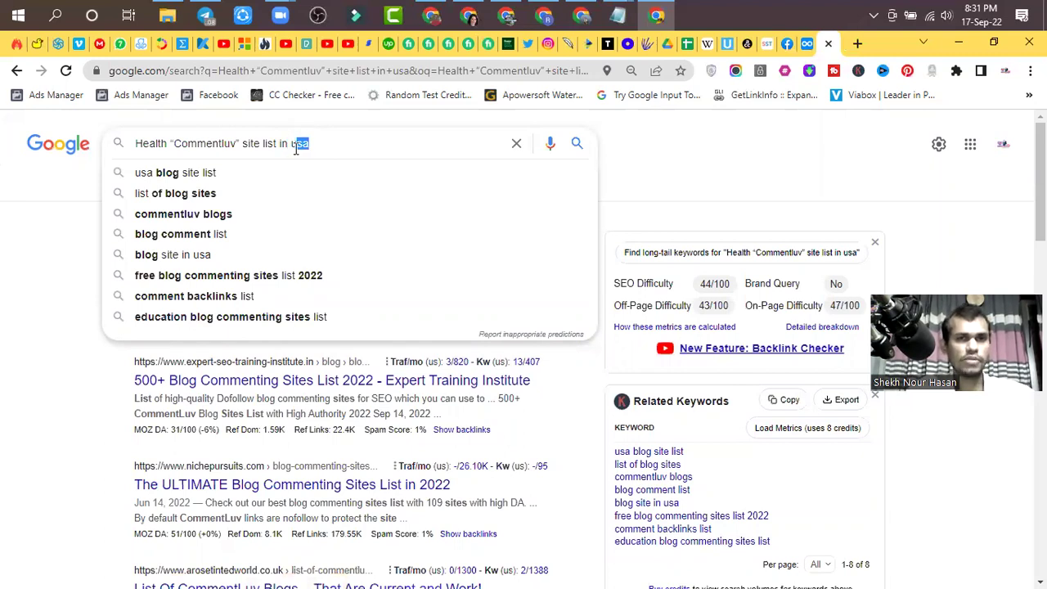
pyautogui.click(167, 144)
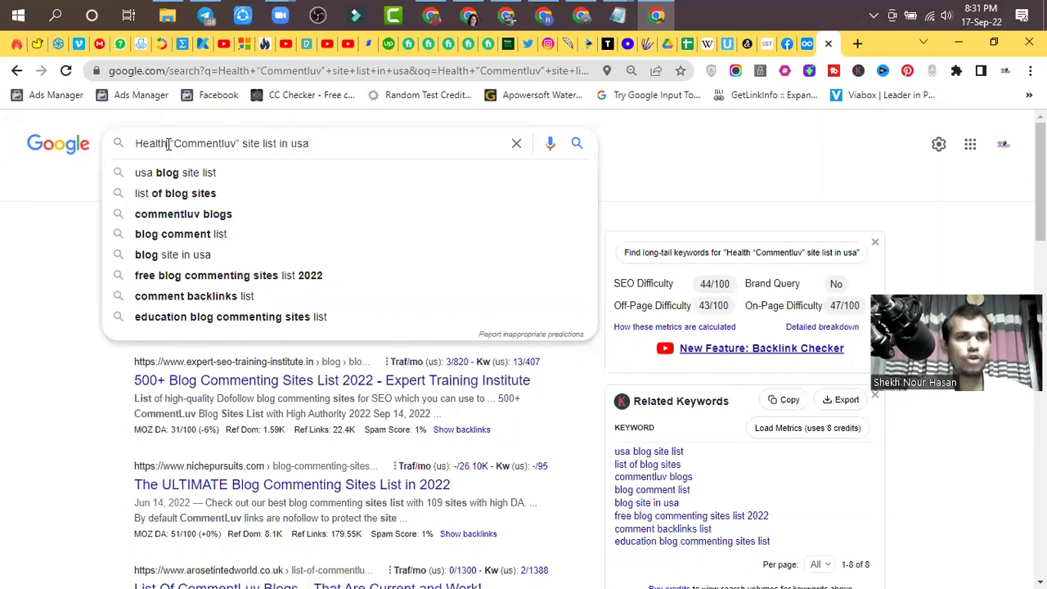
pyautogui.doubleClick(137, 144)
pyautogui.click(160, 144)
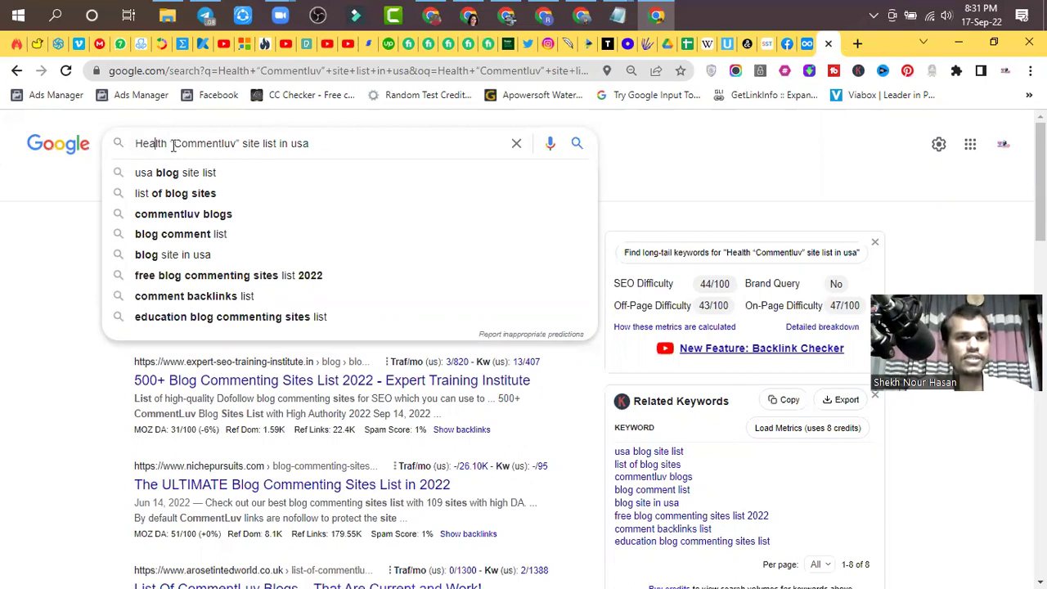
pyautogui.moveTo(168, 144); pyautogui.dragTo(111, 149)
pyautogui.click(368, 143)
pyautogui.moveTo(196, 144); pyautogui.dragTo(270, 148)
pyautogui.click(415, 144)
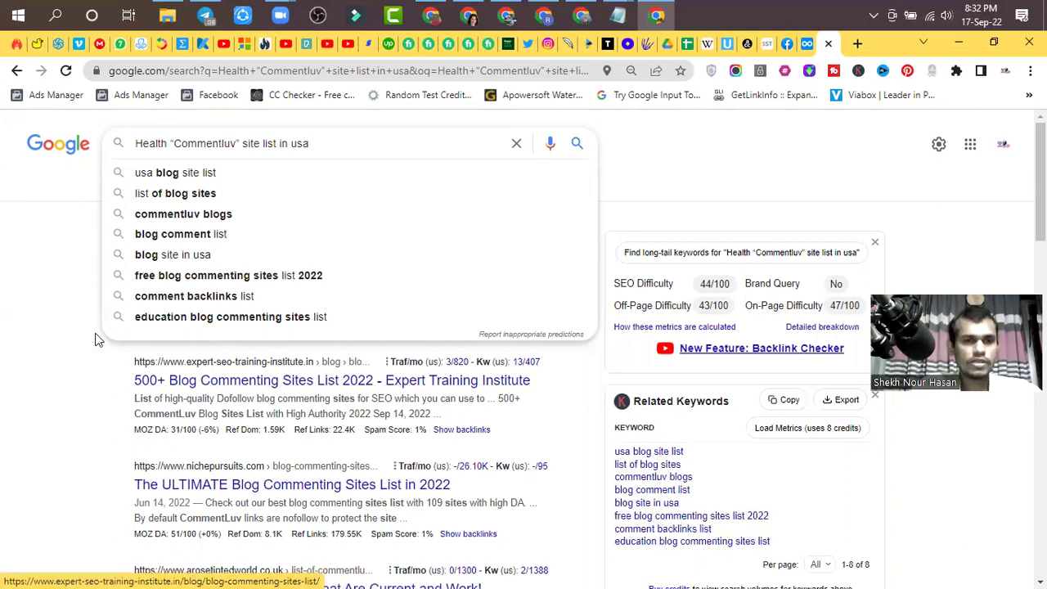
# - Hide the search suggestions and select parts of the query, including 'in usa'
pyautogui.scroll(-1, 70, 321)
pyautogui.click(69, 324)
pyautogui.scroll(1, 75, 326)
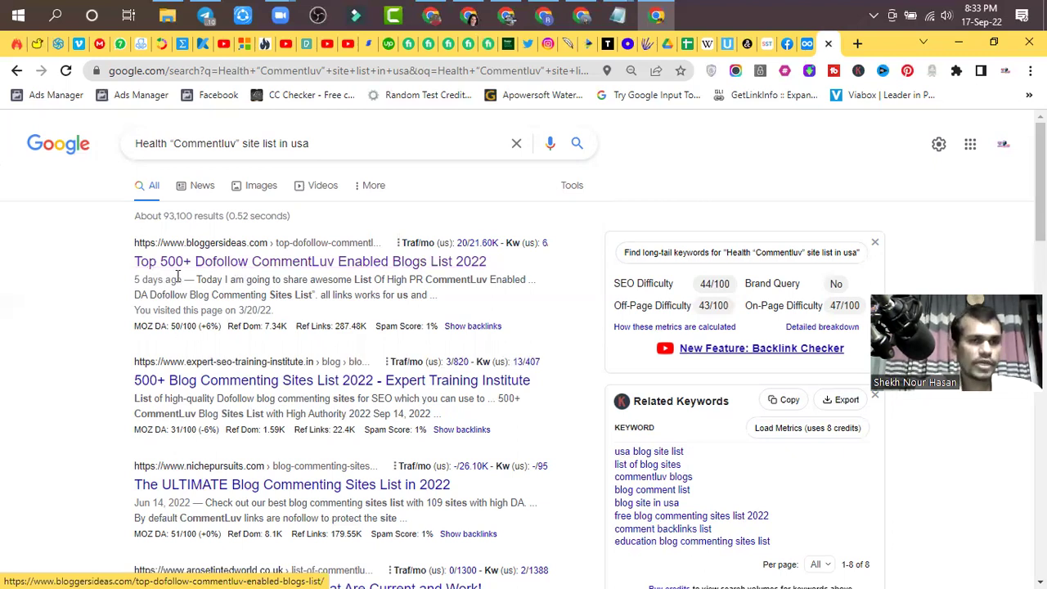
pyautogui.moveTo(320, 144); pyautogui.dragTo(131, 148)
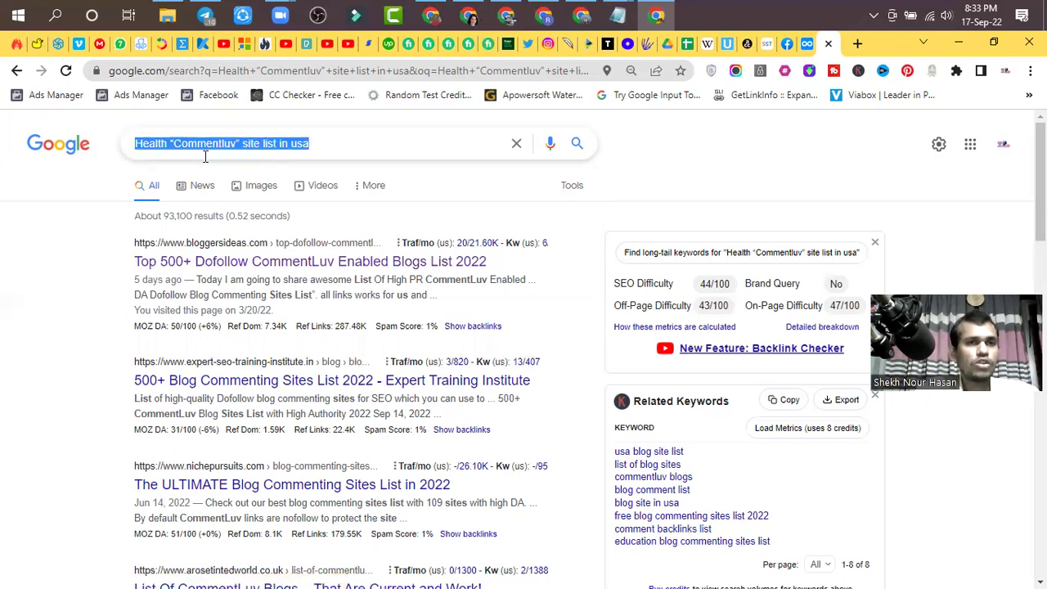
pyautogui.click(162, 142)
pyautogui.moveTo(318, 144); pyautogui.dragTo(132, 143)
pyautogui.click(328, 143)
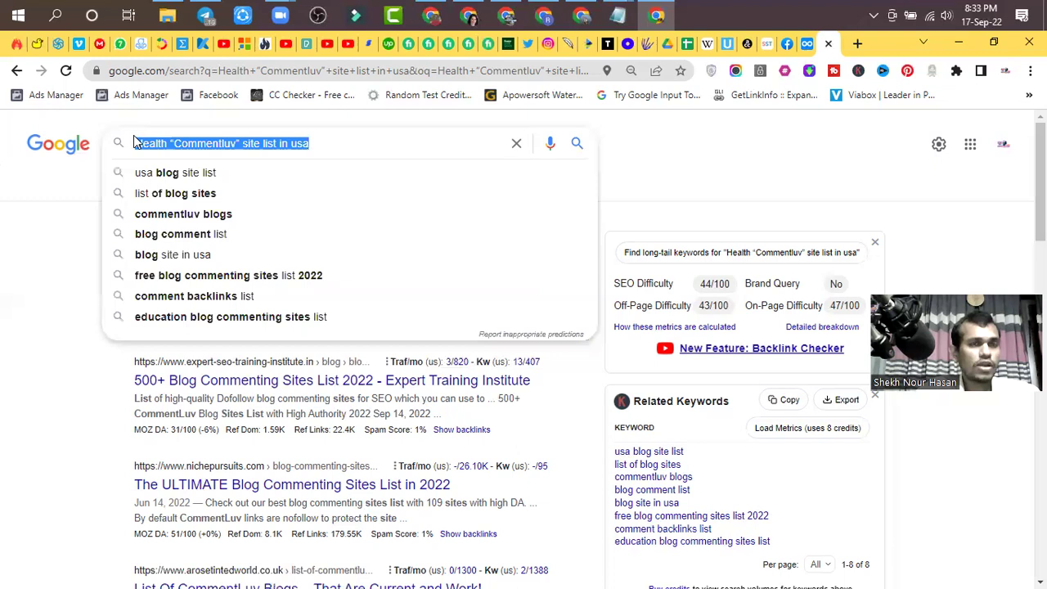
pyautogui.click(325, 143)
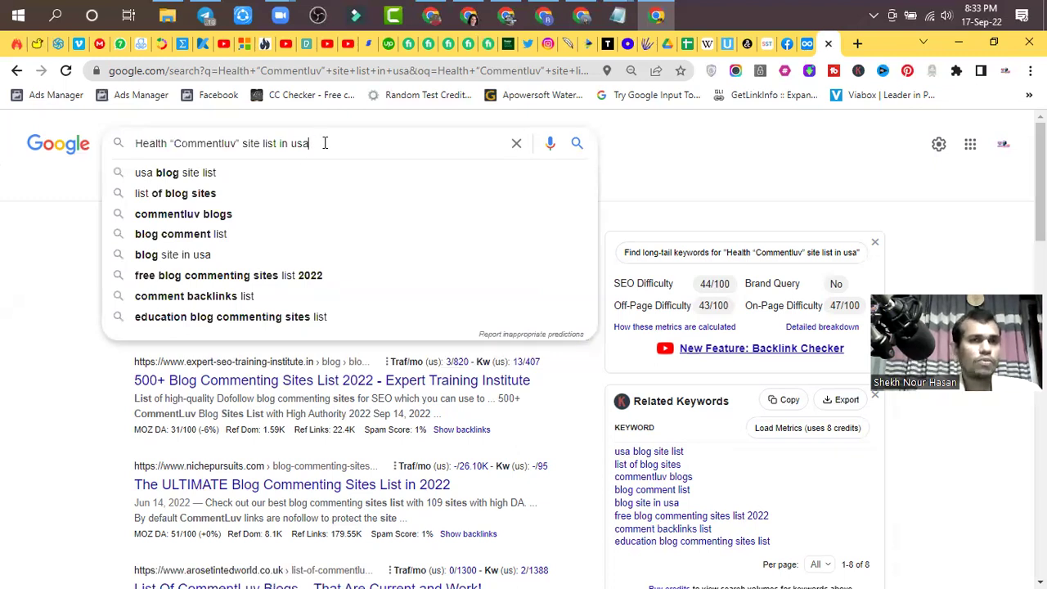
# - Re-run the Health “Commentluv” site list in usa search, then open a blank tab
pyautogui.click(89, 249)
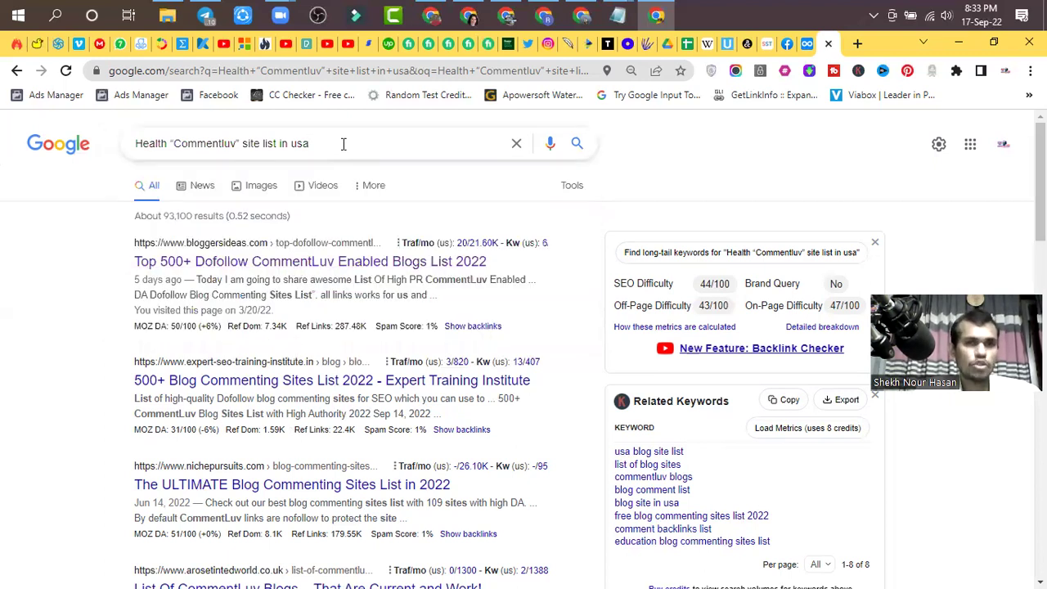
pyautogui.moveTo(344, 143); pyautogui.dragTo(107, 152)
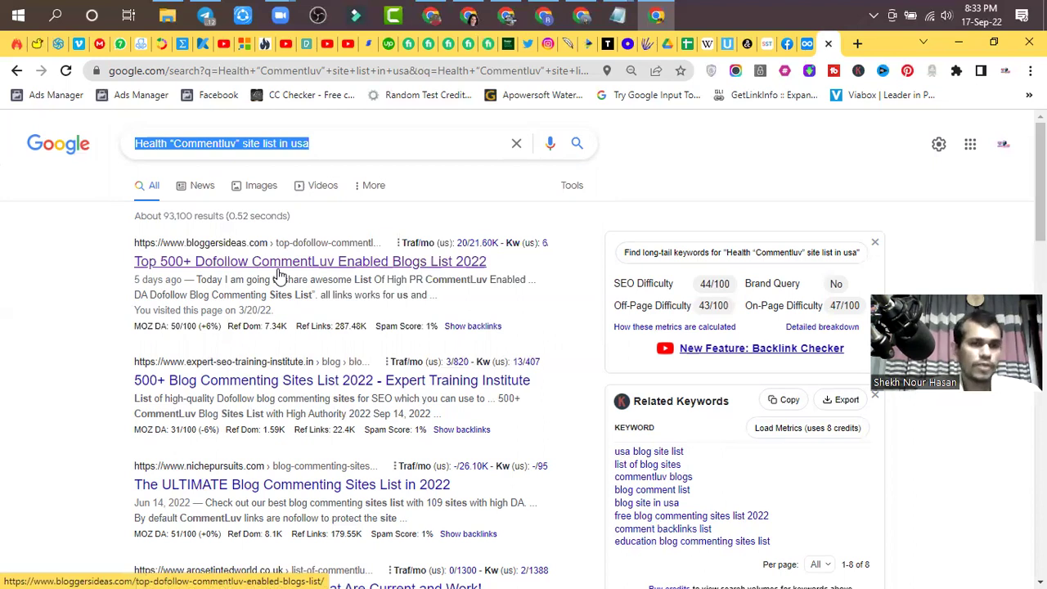
pyautogui.click(331, 144)
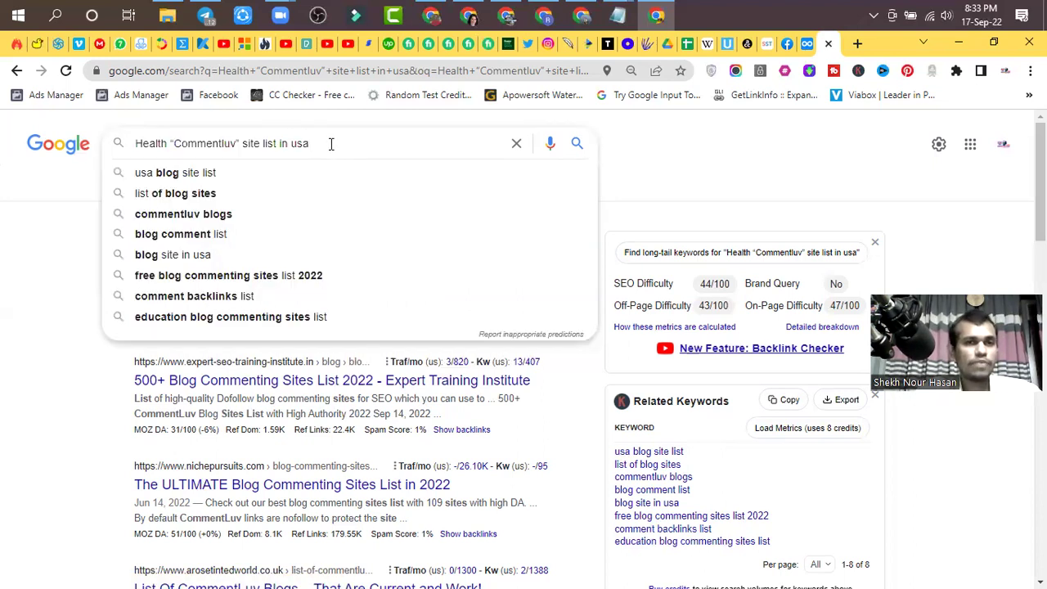
pyautogui.tripleClick(331, 144)
pyautogui.click(334, 143)
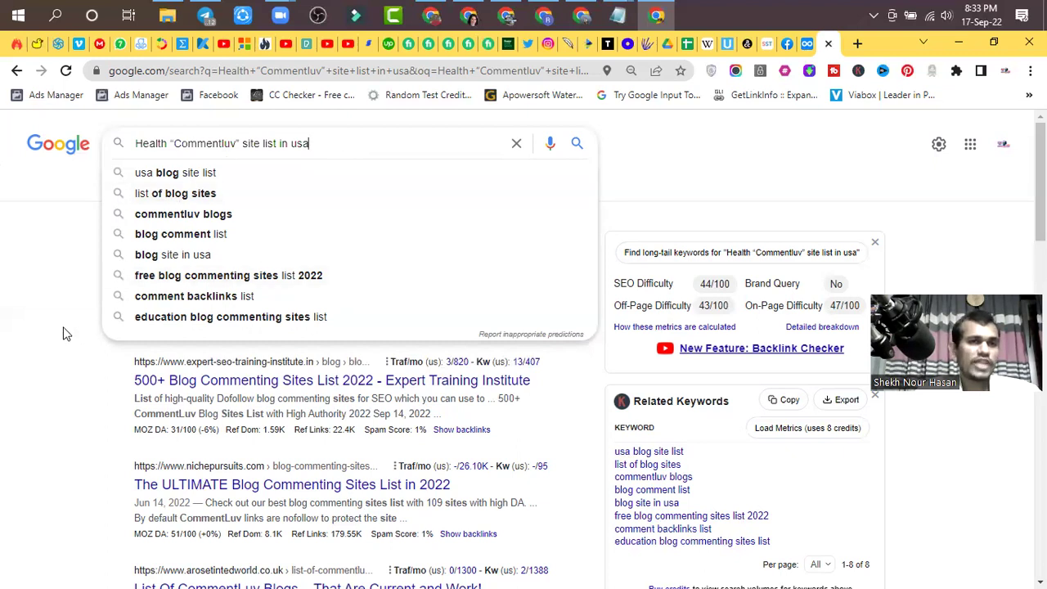
pyautogui.press('Return')
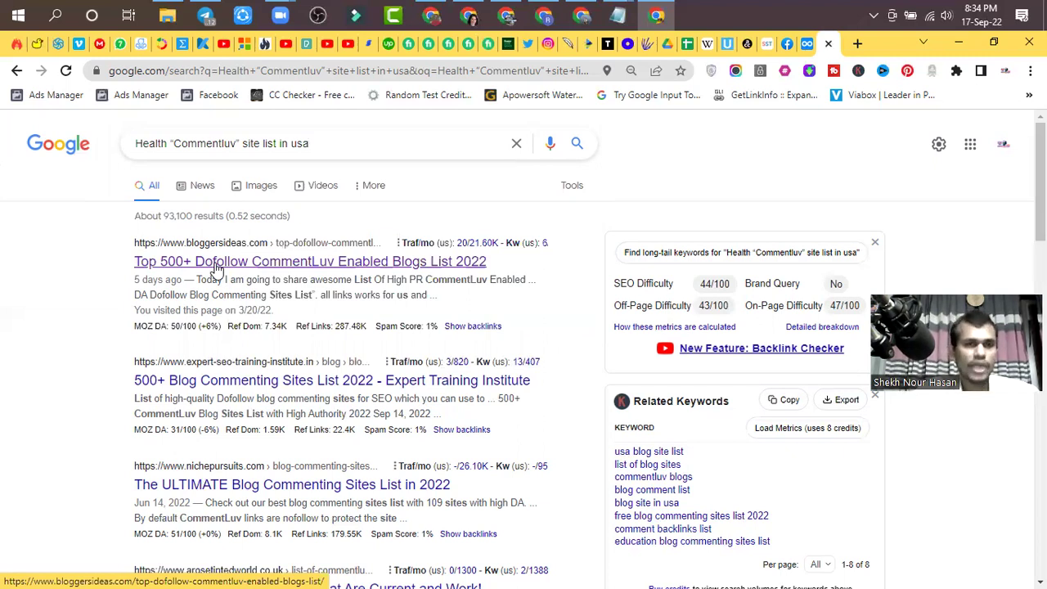
pyautogui.click(857, 42)
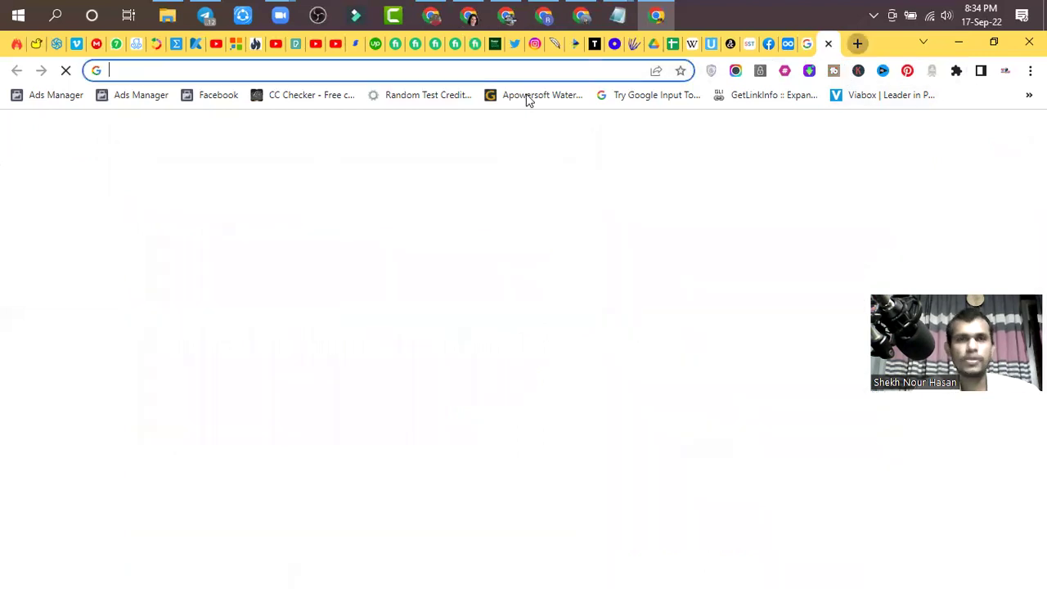
# - Load digitaalmarketingagency.blogspot.com from the 'digit' autocomplete and scroll through its recent posts
pyautogui.click(446, 70)
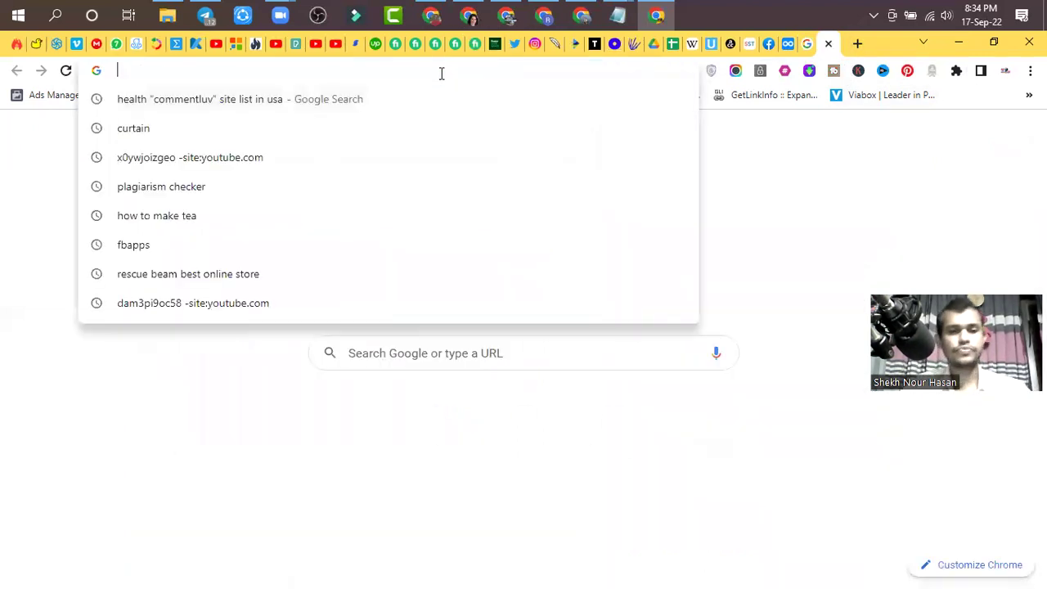
pyautogui.write('digit')
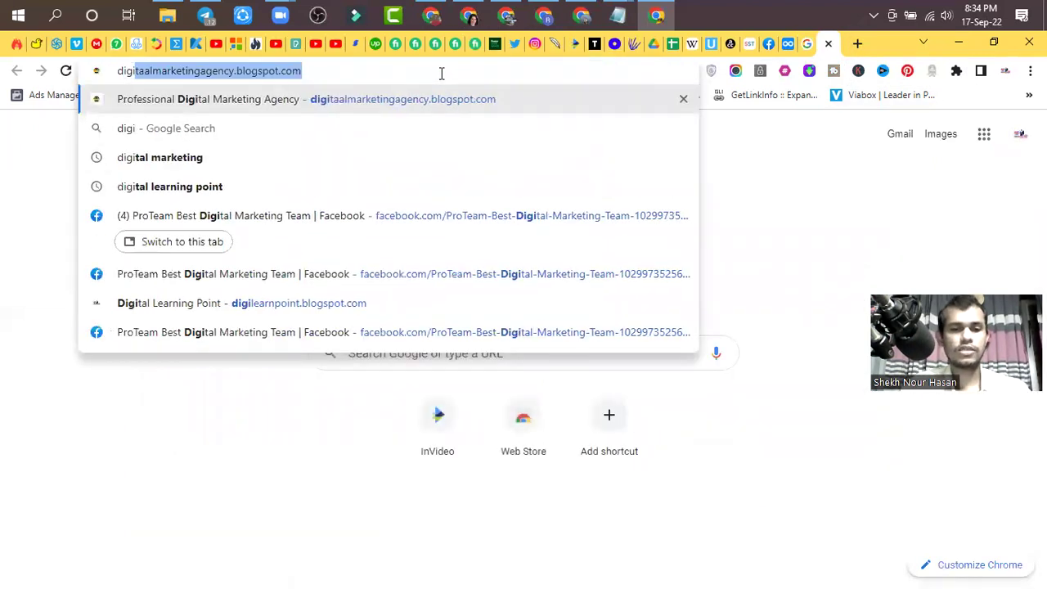
pyautogui.press('Return')
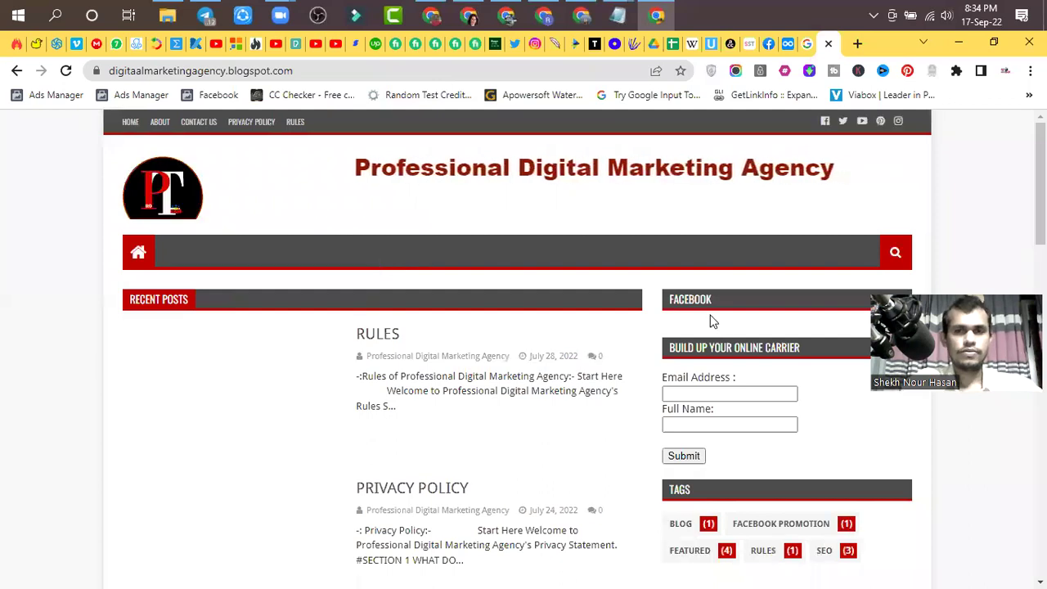
pyautogui.scroll(-2, 469, 296)
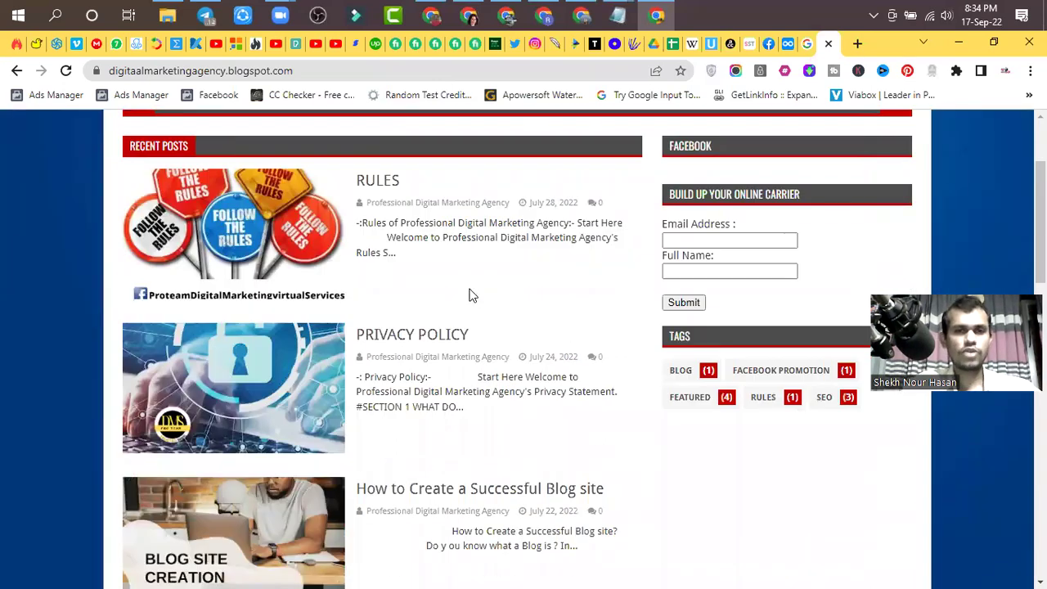
pyautogui.scroll(-2, 469, 295)
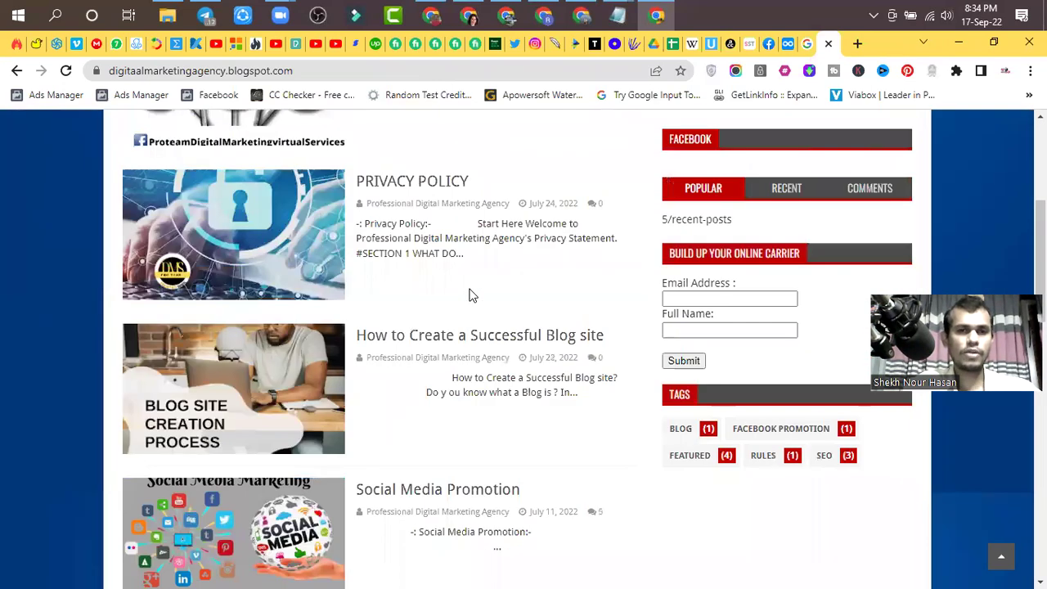
pyautogui.scroll(4, 470, 292)
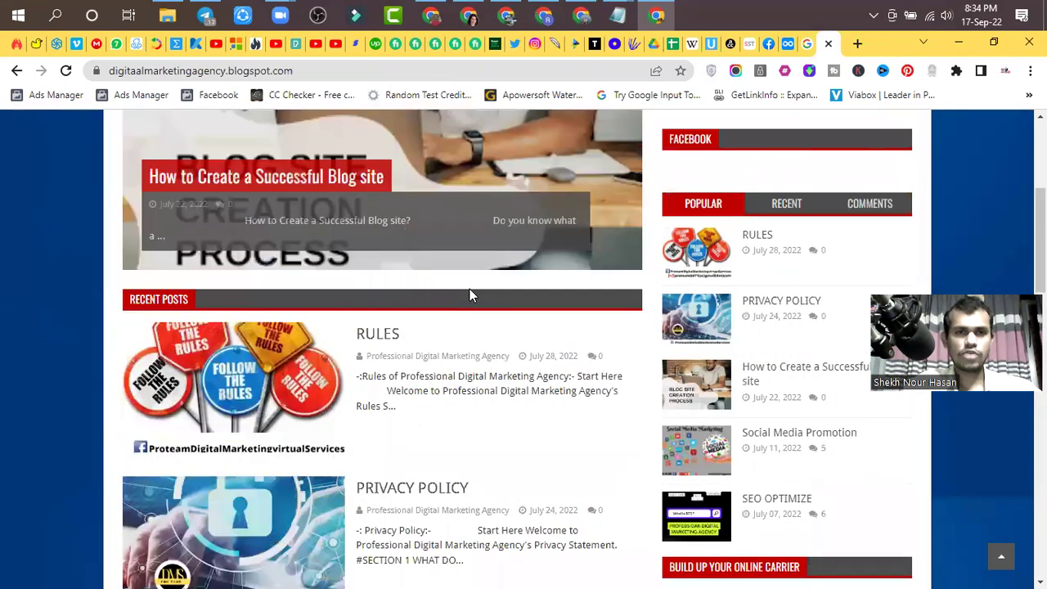
pyautogui.scroll(-6, 473, 375)
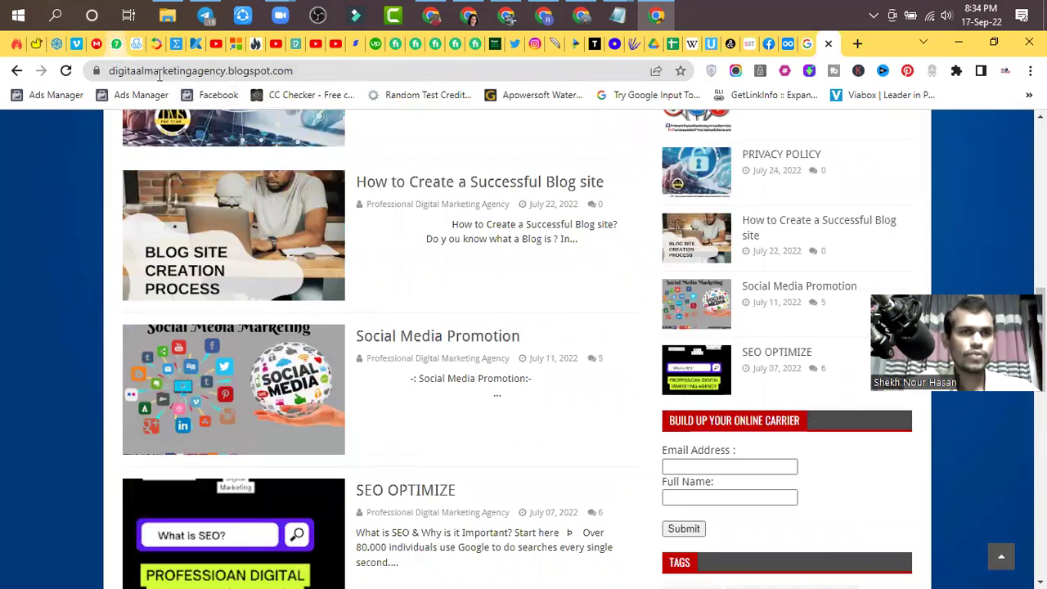
# - Fix the blog address typo with 'lal' and load the Digital Marketing Agency blog
pyautogui.click(143, 72)
pyautogui.click(175, 74)
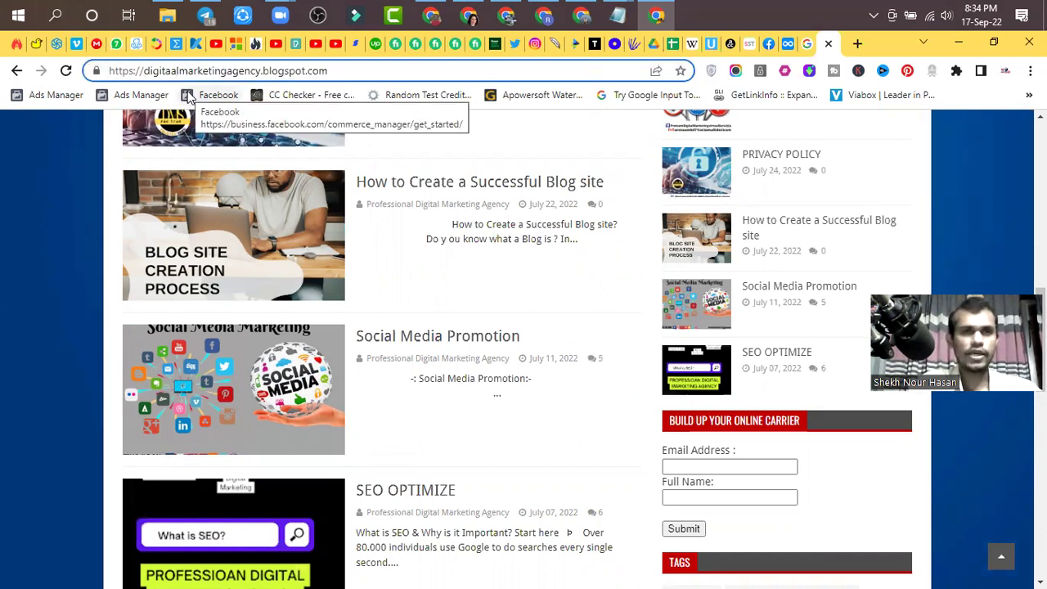
pyautogui.press('BackSpace')
pyautogui.write('la')
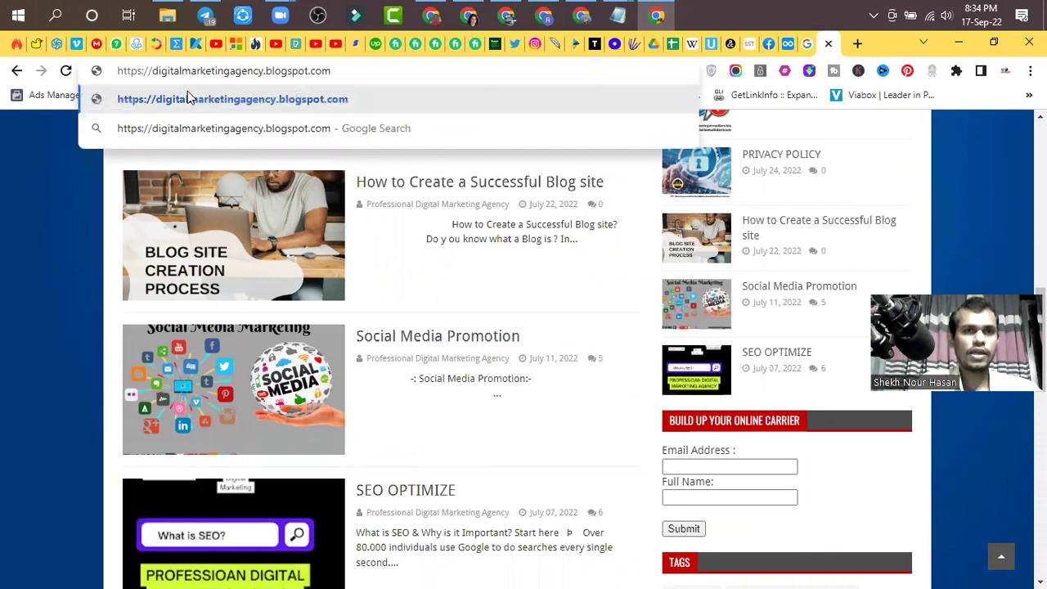
pyautogui.write('l')
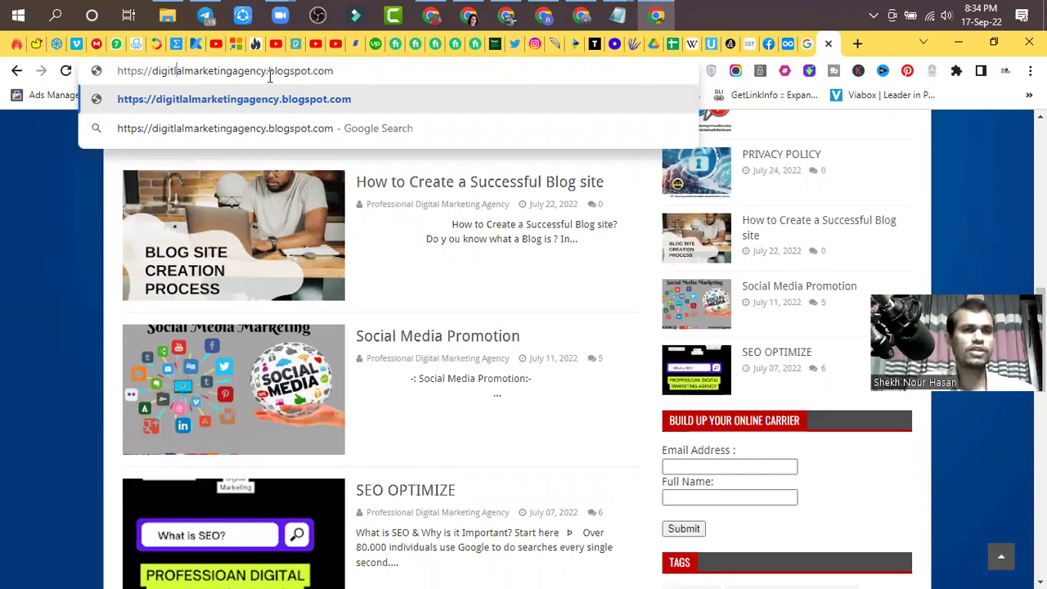
pyautogui.click(177, 71)
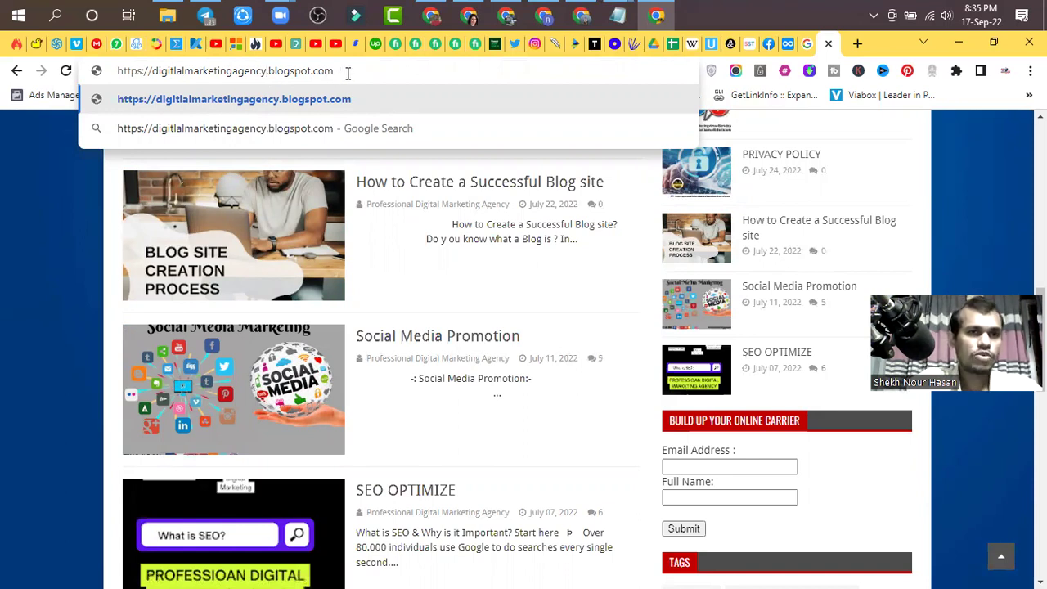
pyautogui.click(348, 72)
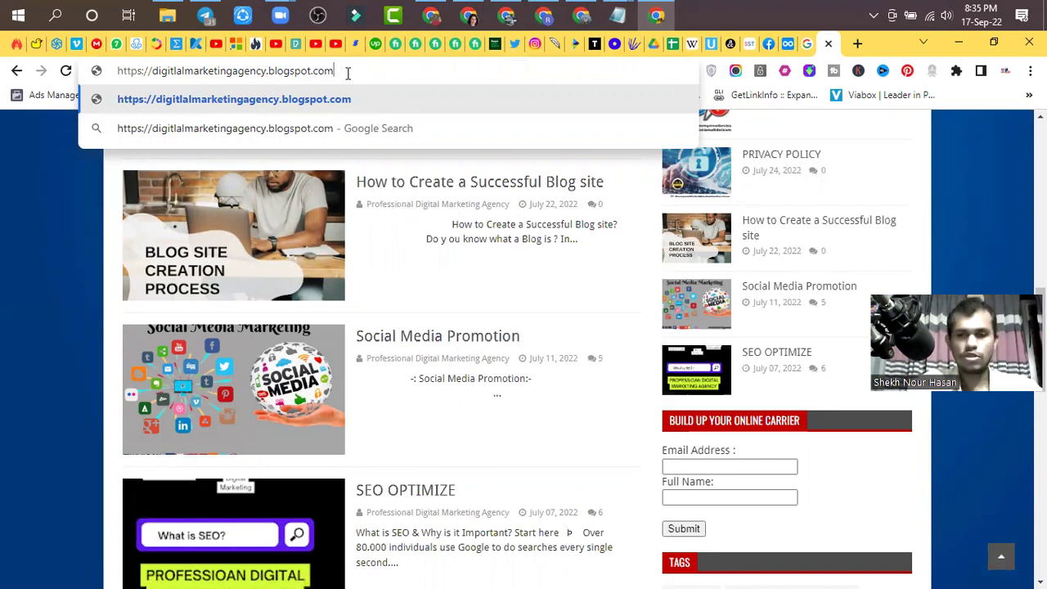
pyautogui.press('Return')
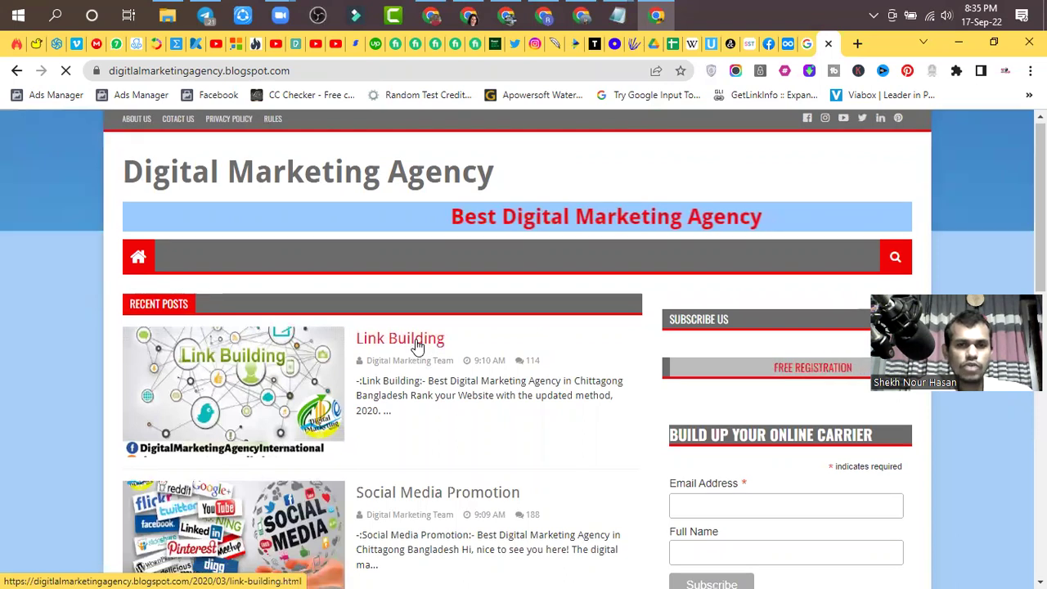
# - Open the Link Building post in a new tab and close the blog homepage tab
pyautogui.scroll(-2, 416, 345)
pyautogui.scroll(-5, 416, 345)
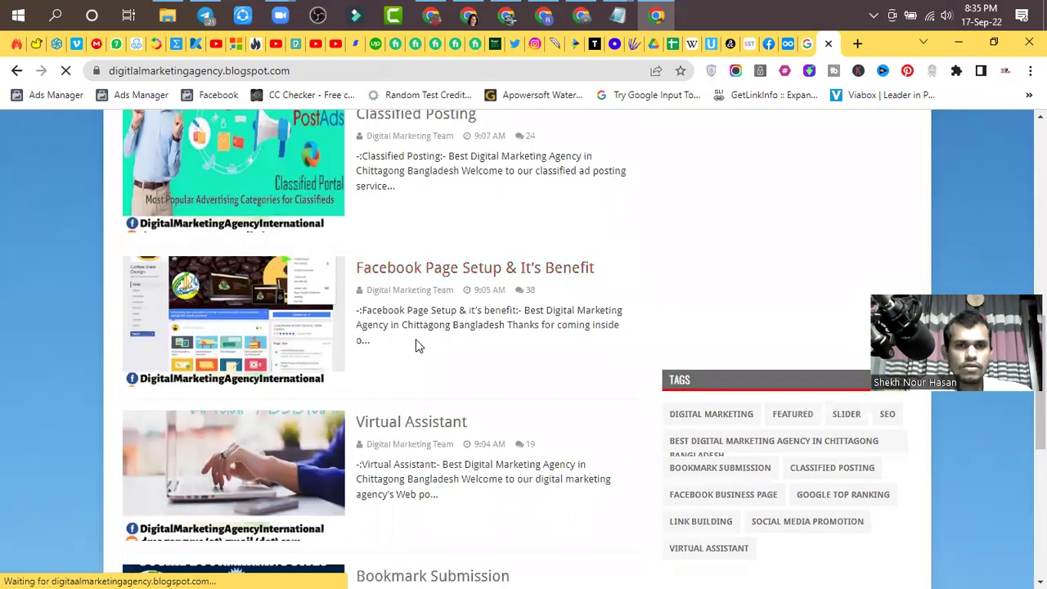
pyautogui.scroll(5, 418, 346)
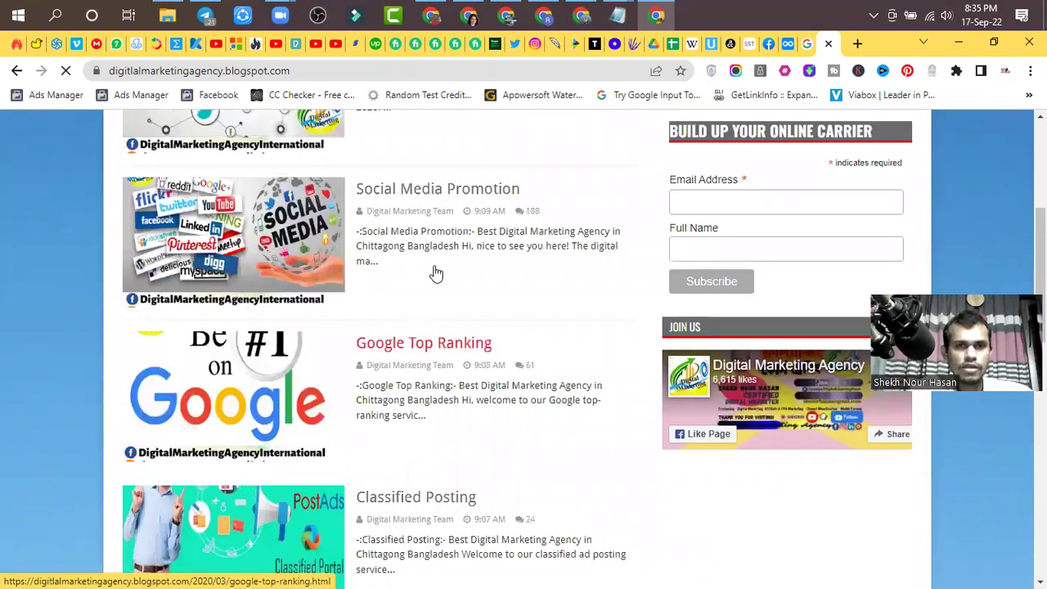
pyautogui.scroll(3, 442, 254)
pyautogui.scroll(1, 398, 277)
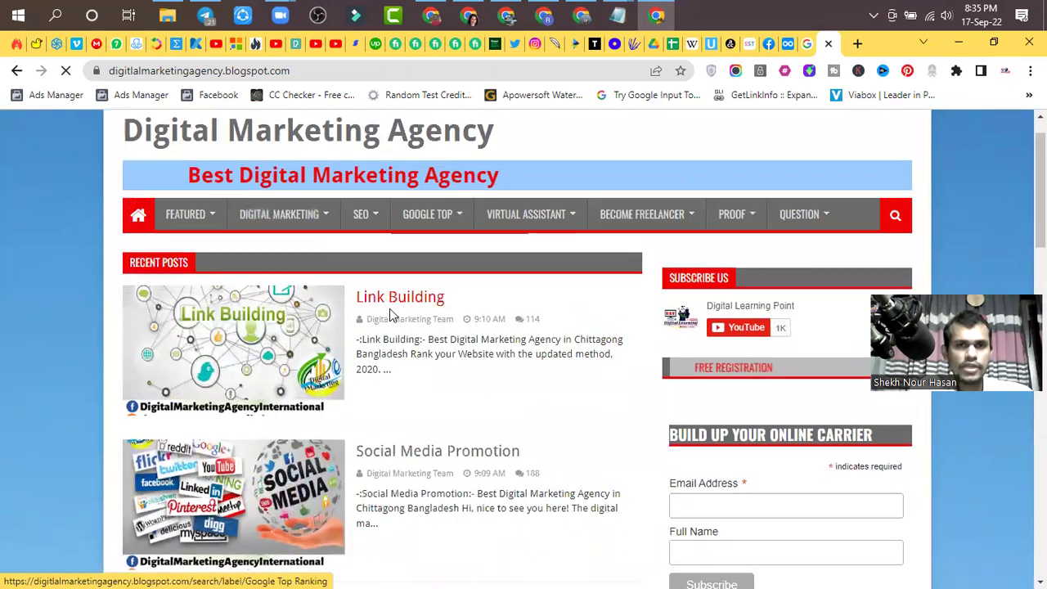
pyautogui.click(391, 345)
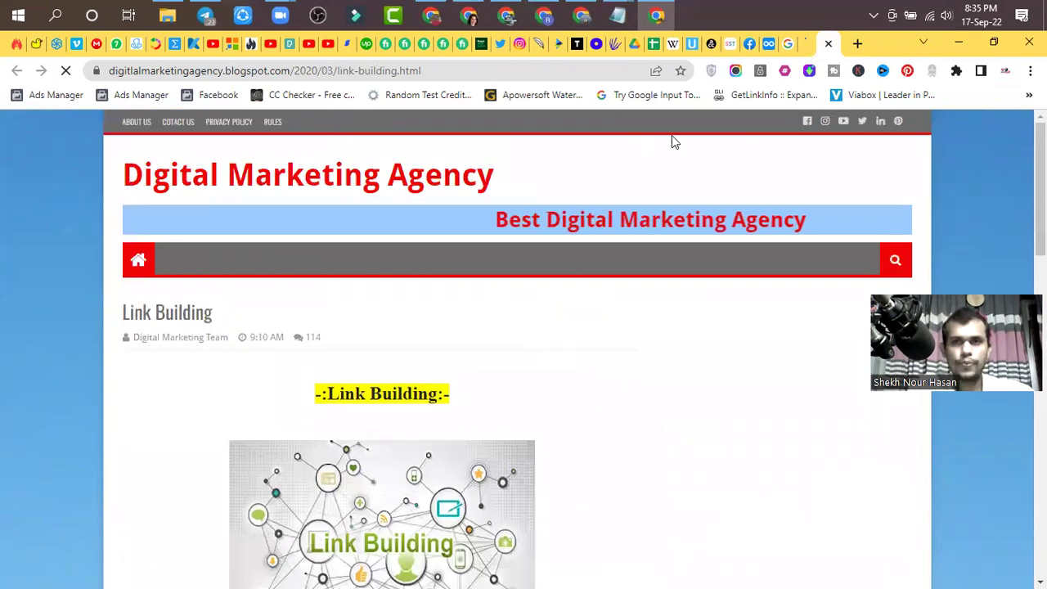
pyautogui.hotkey('ctrl', 'shift', 'Tab')
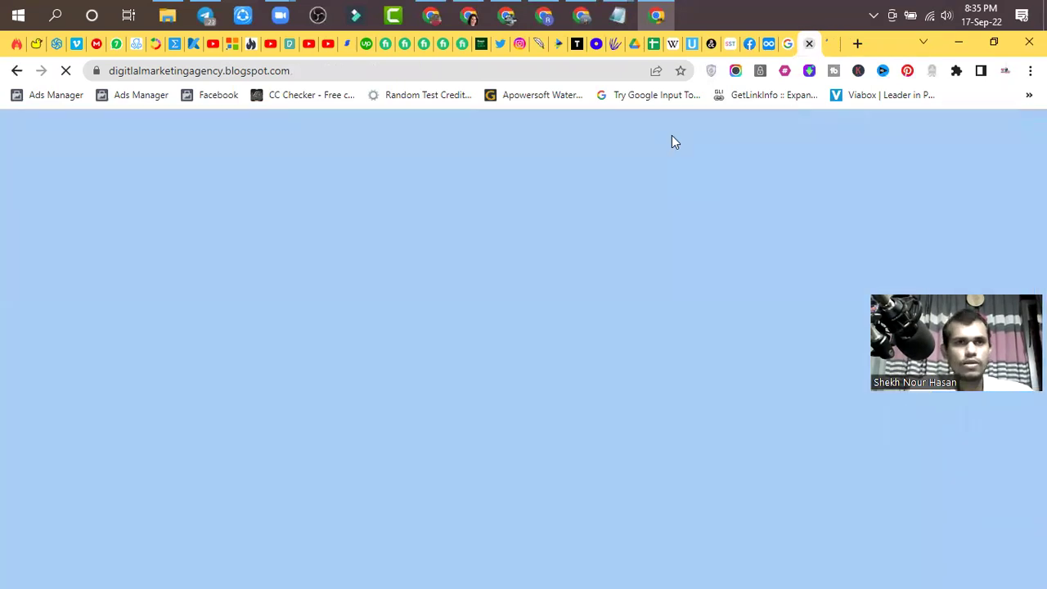
pyautogui.click(809, 43)
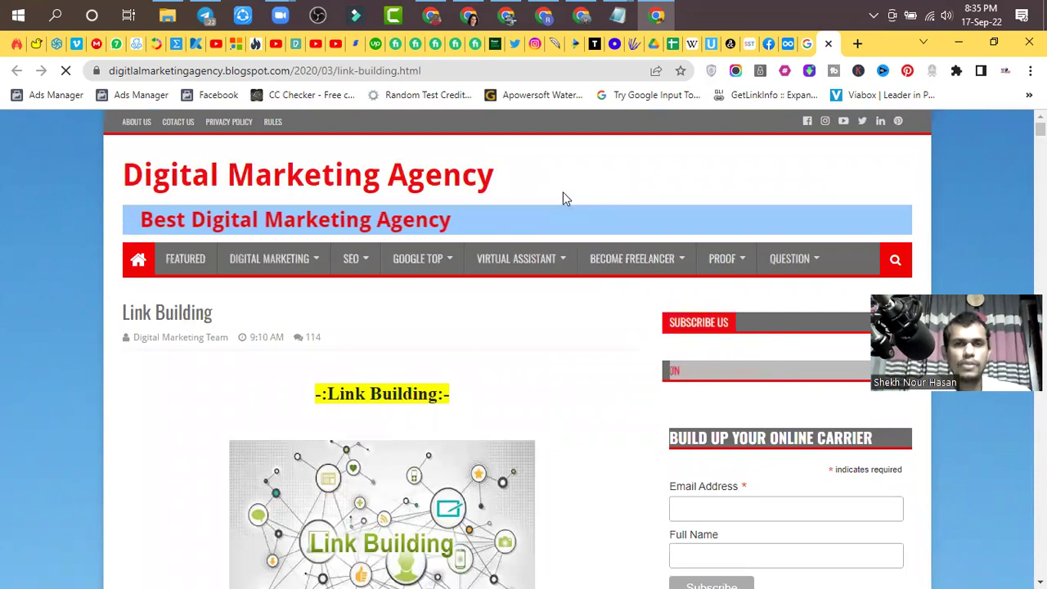
# - Scroll past the Link Building comments to the Facebook comments section and expand its Add a comment box
pyautogui.scroll(-7, 516, 237)
pyautogui.scroll(-7, 516, 238)
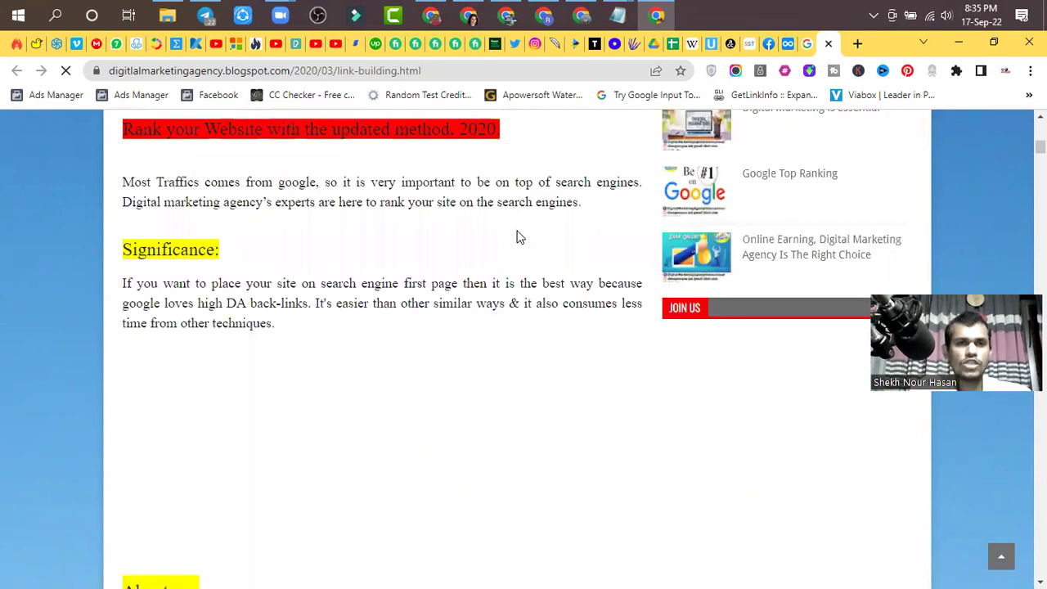
pyautogui.scroll(-6, 516, 238)
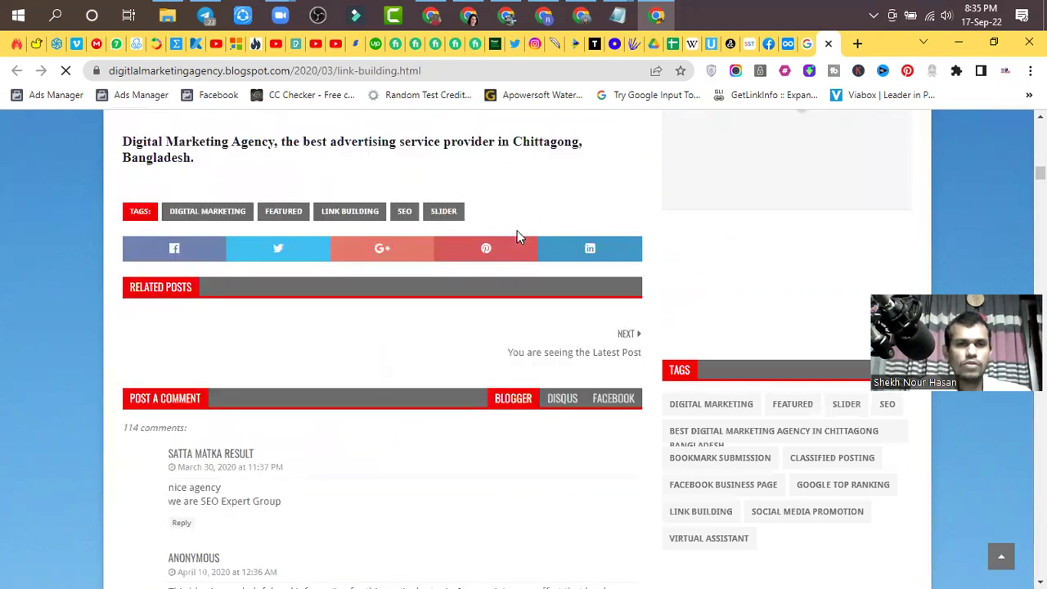
pyautogui.scroll(-4, 516, 238)
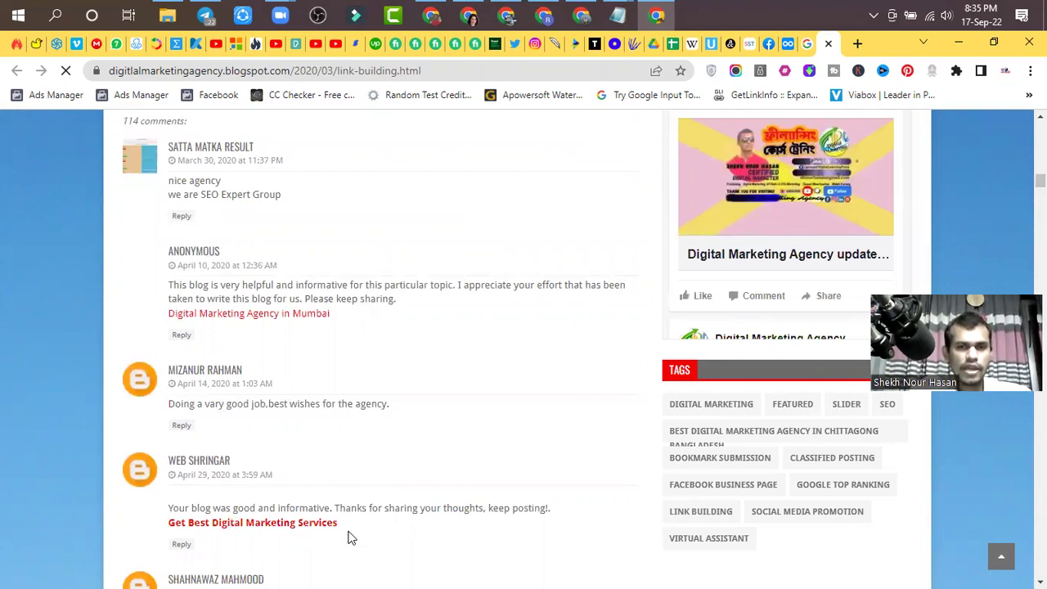
pyautogui.scroll(-1, 348, 536)
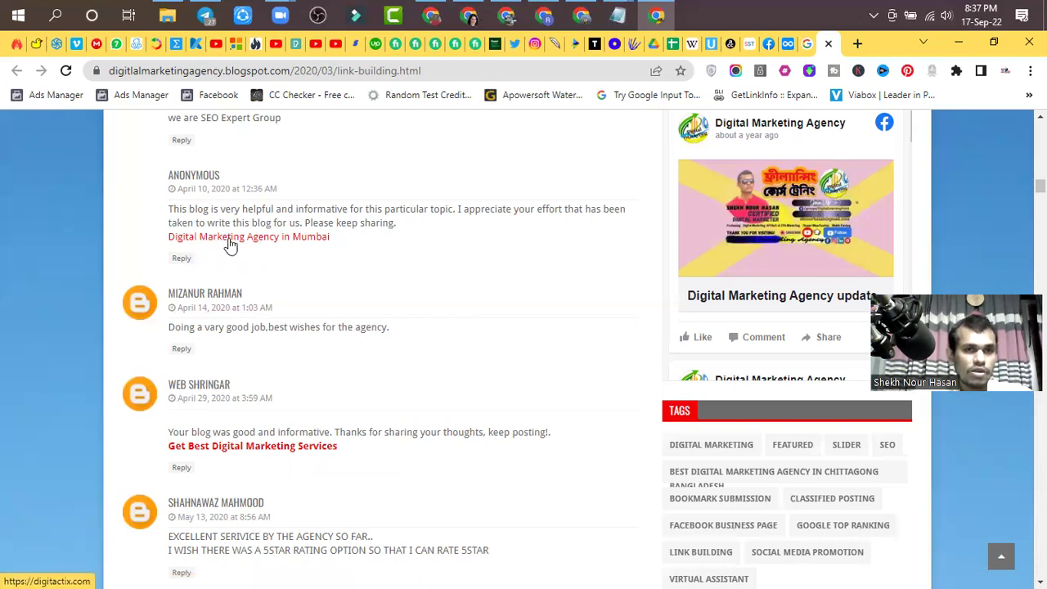
pyautogui.scroll(2, 232, 246)
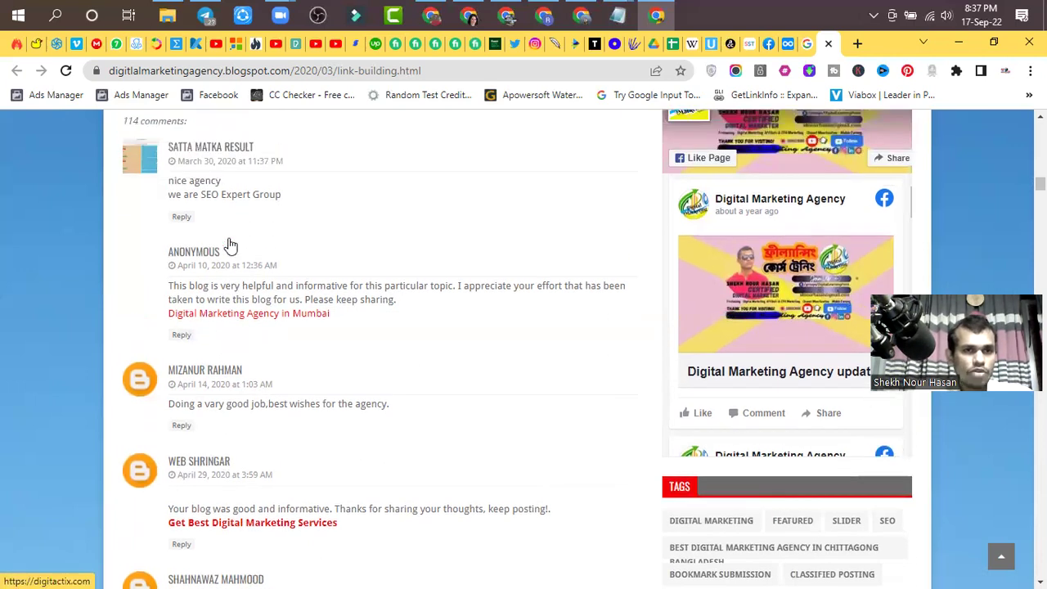
pyautogui.scroll(-1, 232, 259)
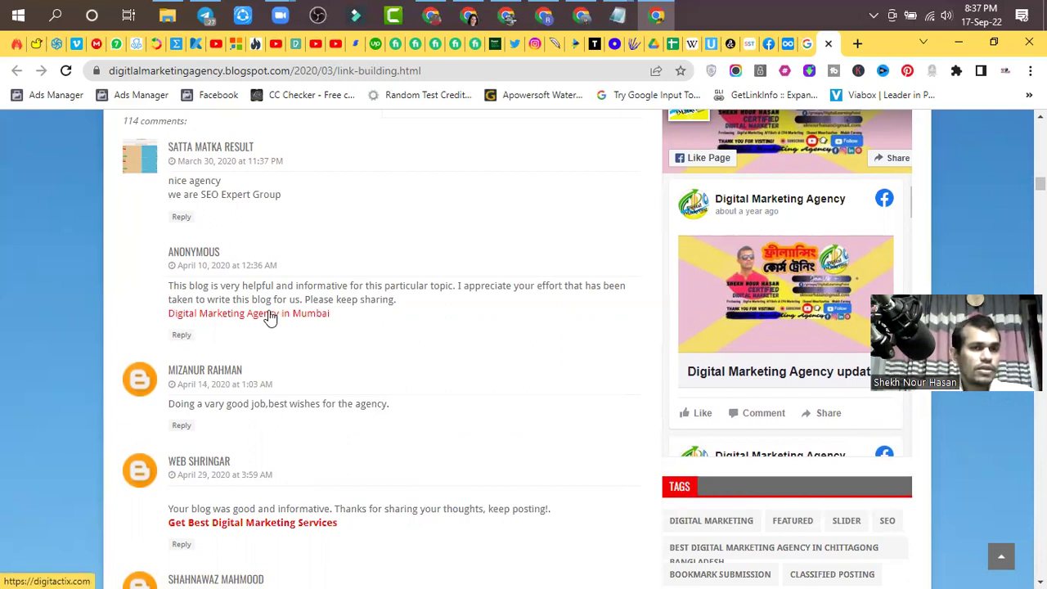
pyautogui.scroll(-12, 270, 317)
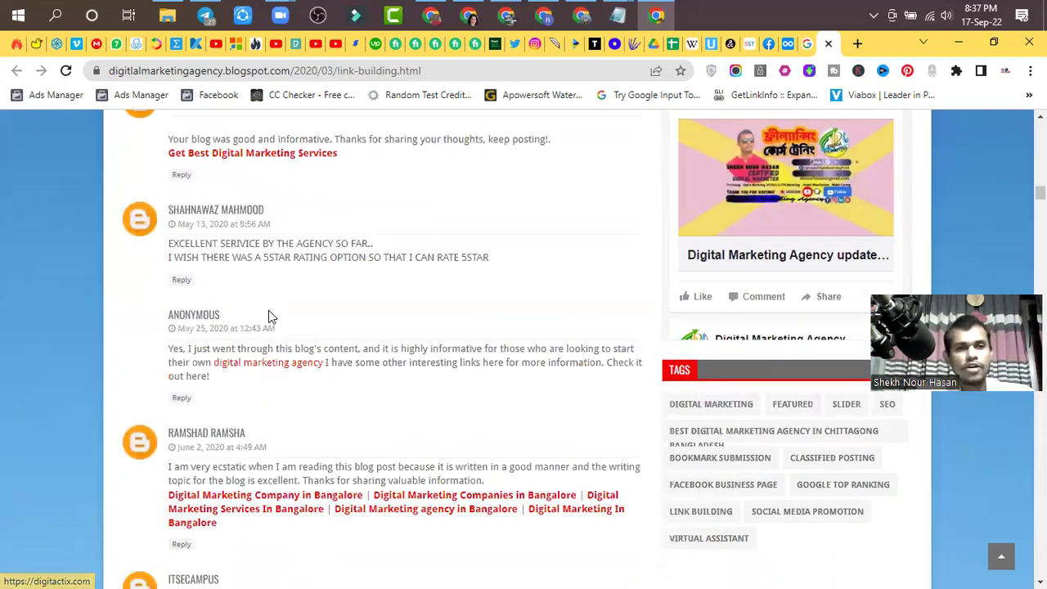
pyautogui.scroll(-15, 270, 315)
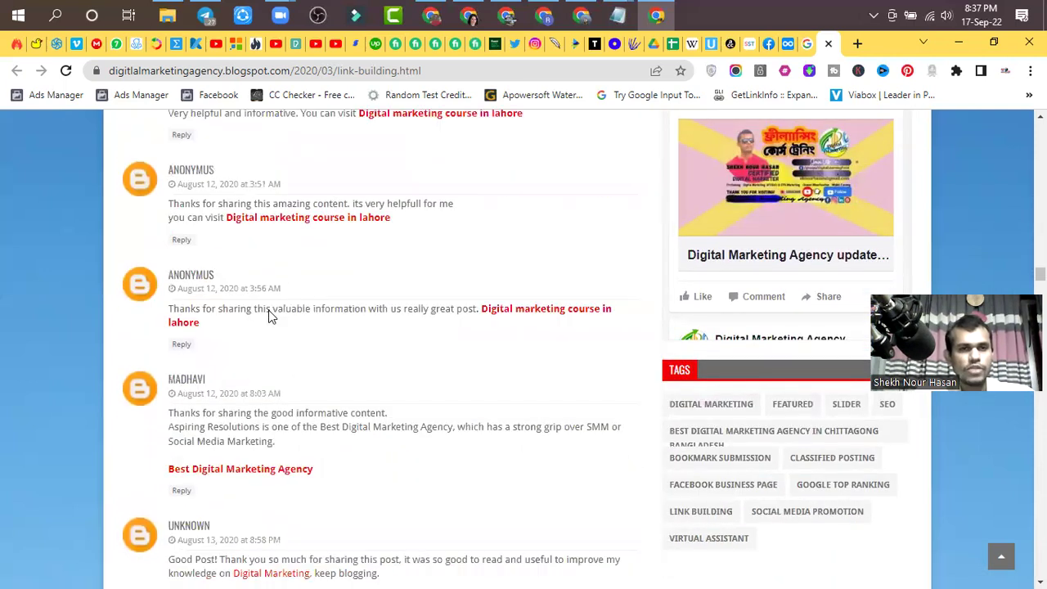
pyautogui.scroll(-15, 270, 314)
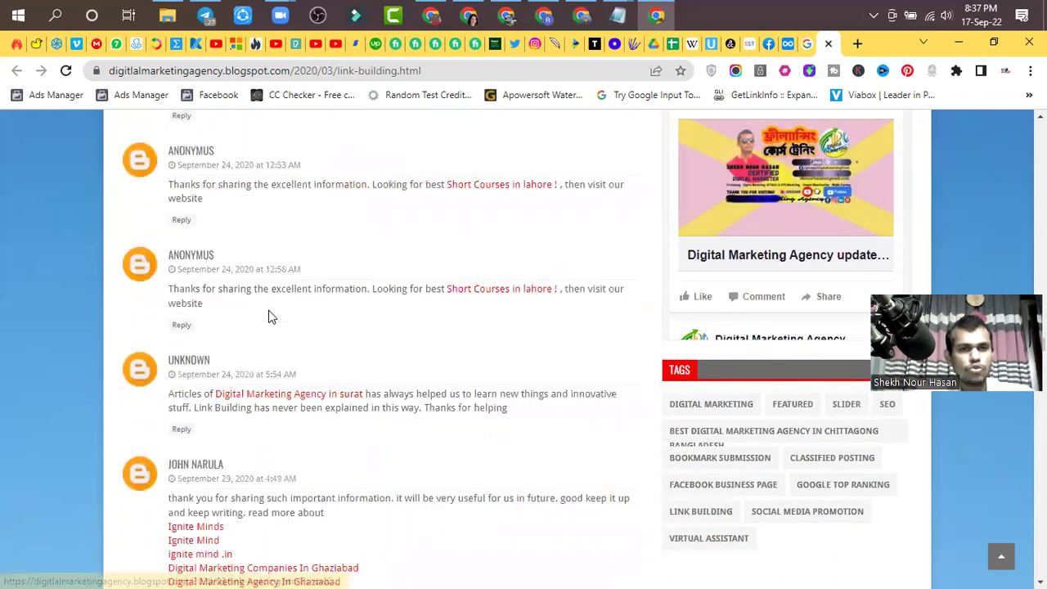
pyautogui.scroll(-15, 270, 318)
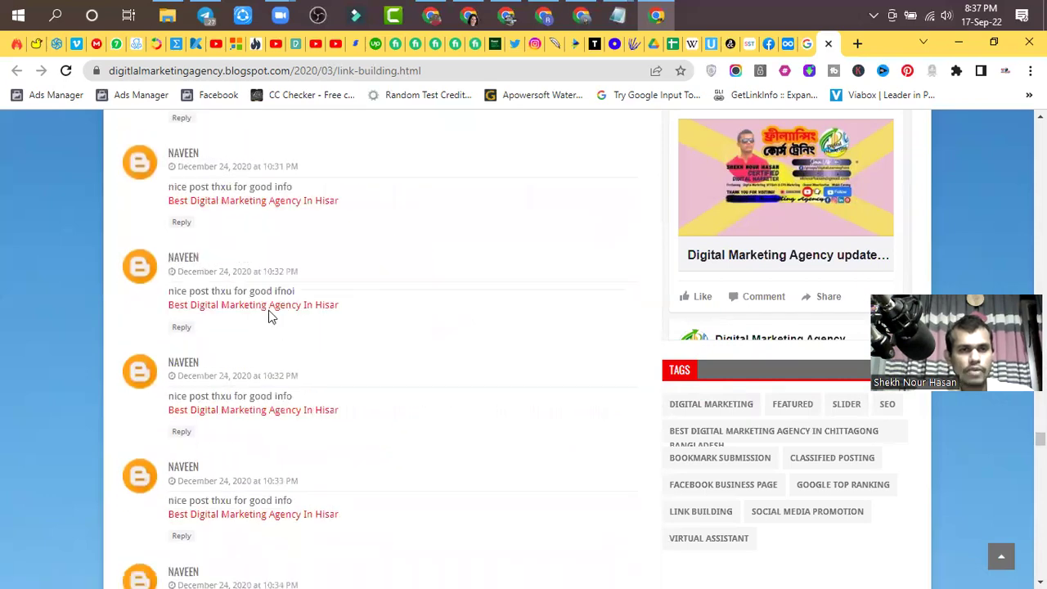
pyautogui.scroll(-15, 272, 317)
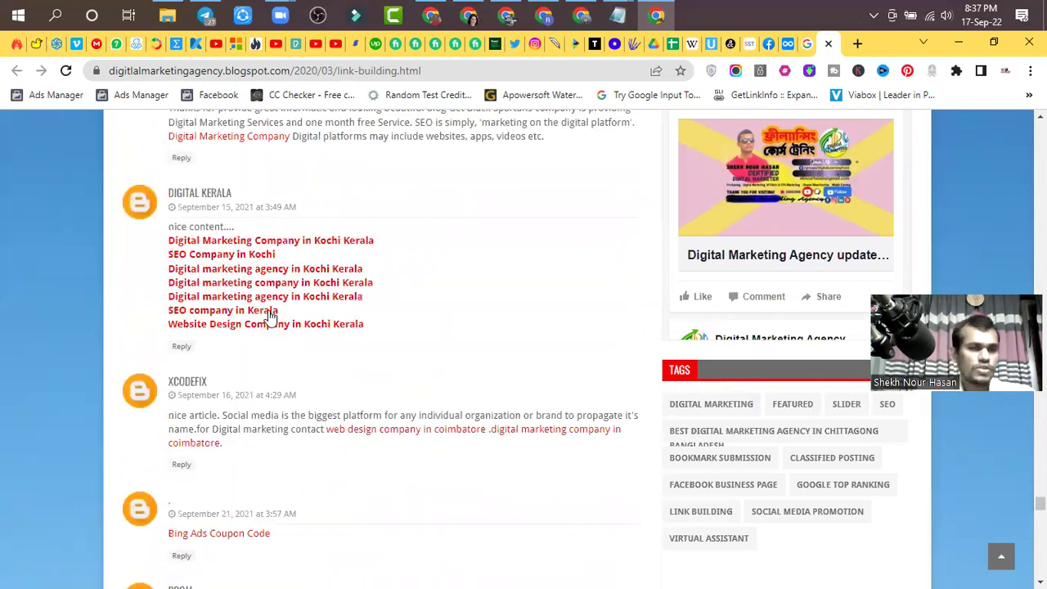
pyautogui.scroll(-8, 270, 315)
pyautogui.scroll(5, 269, 319)
pyautogui.click(212, 413)
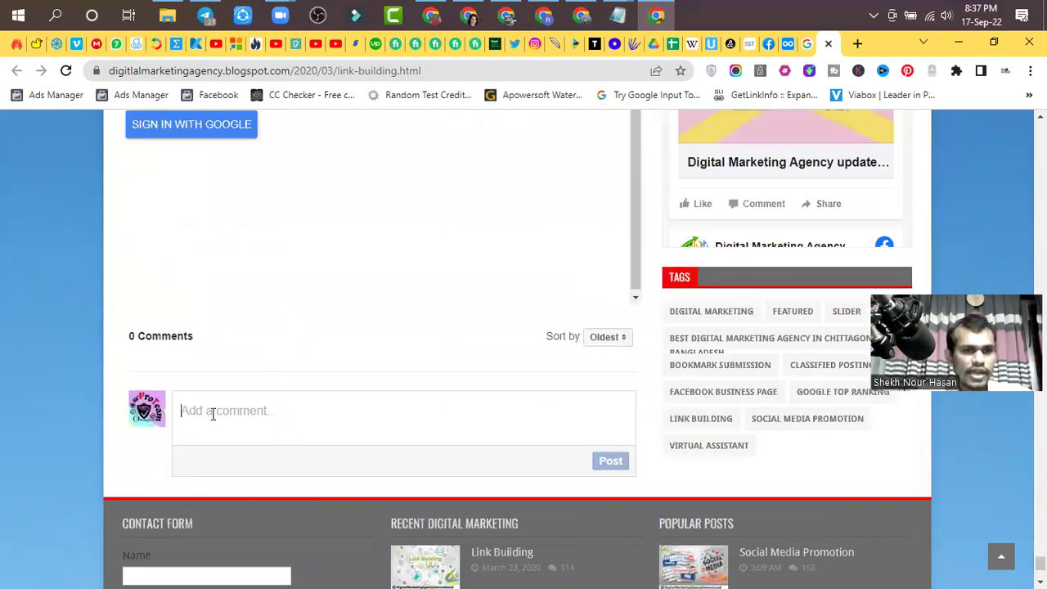
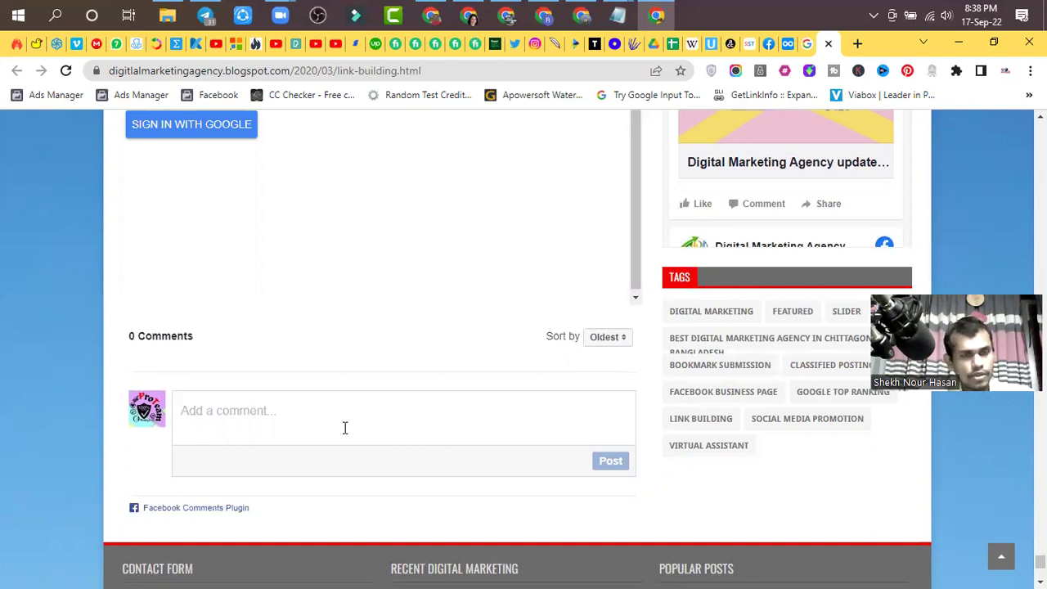
# - Scroll through the blog post's comments to find the commenter's backlink
pyautogui.scroll(4, 198, 391)
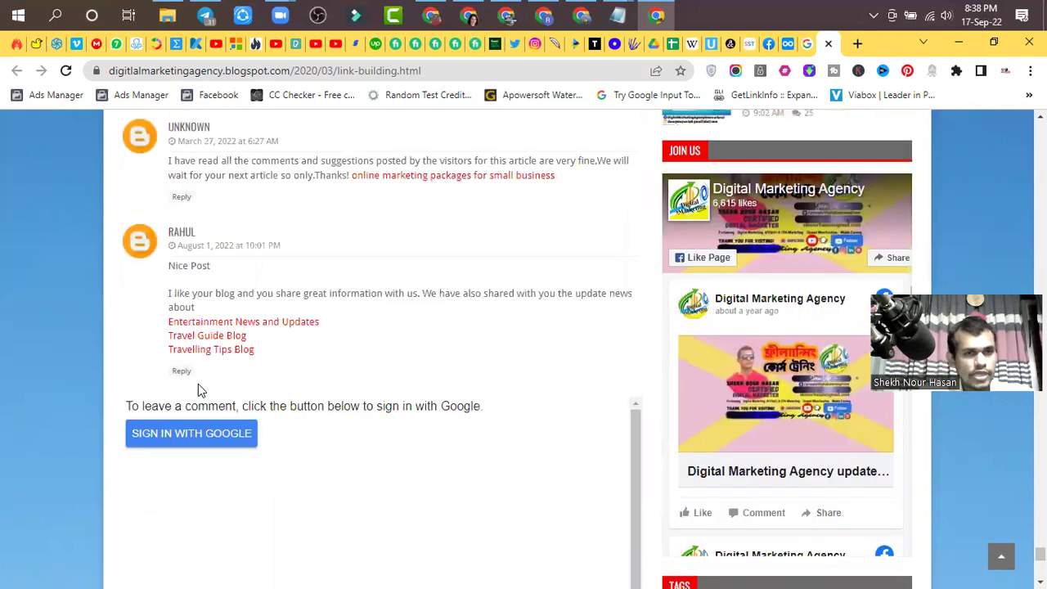
pyautogui.scroll(1, 192, 352)
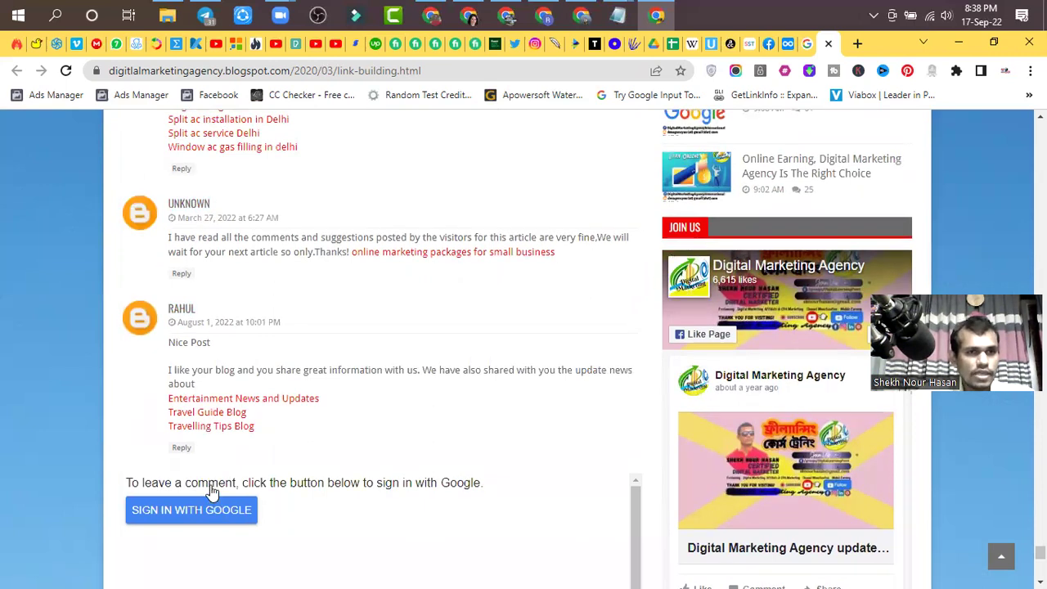
pyautogui.scroll(2, 211, 491)
pyautogui.scroll(1, 210, 491)
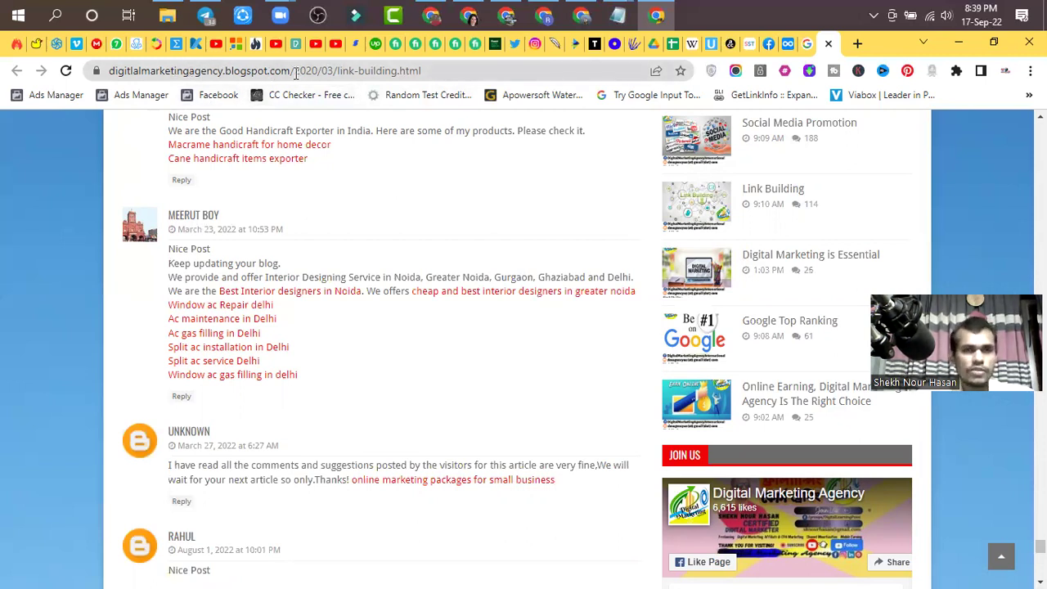
pyautogui.scroll(-2, 261, 504)
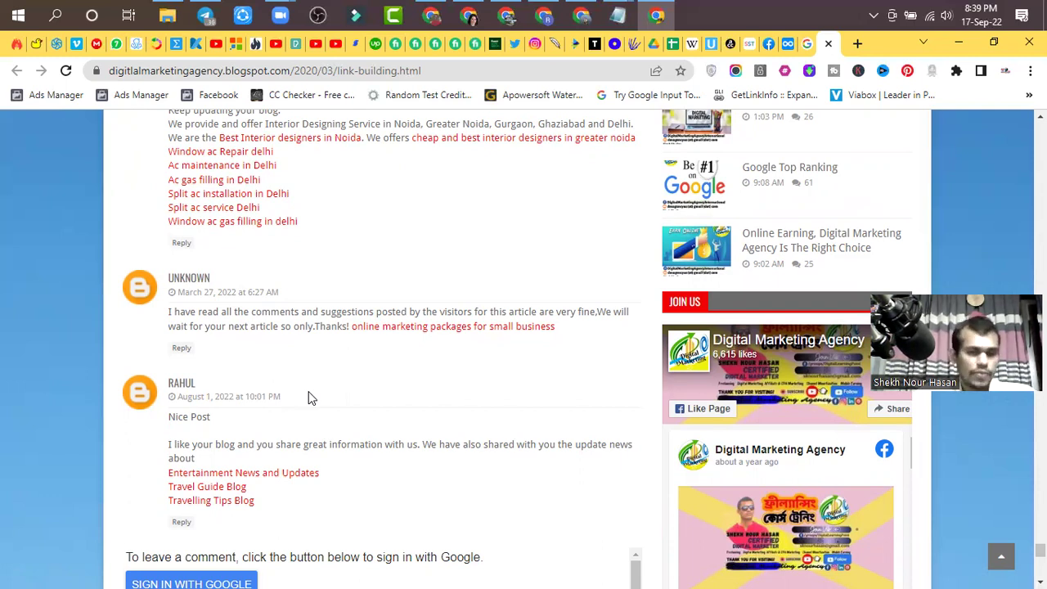
pyautogui.scroll(-2, 308, 399)
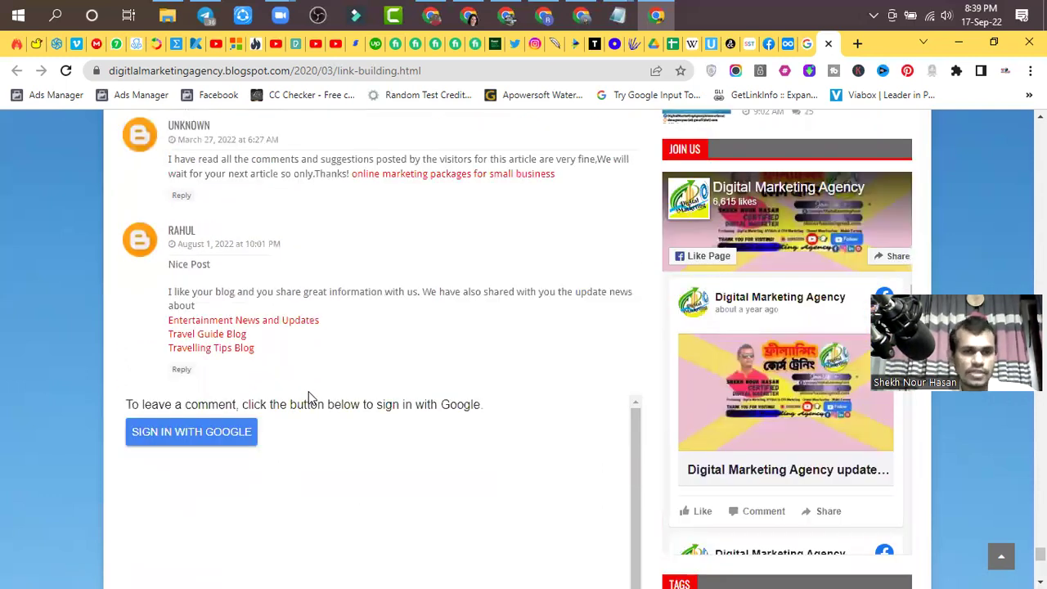
pyautogui.scroll(13, 308, 398)
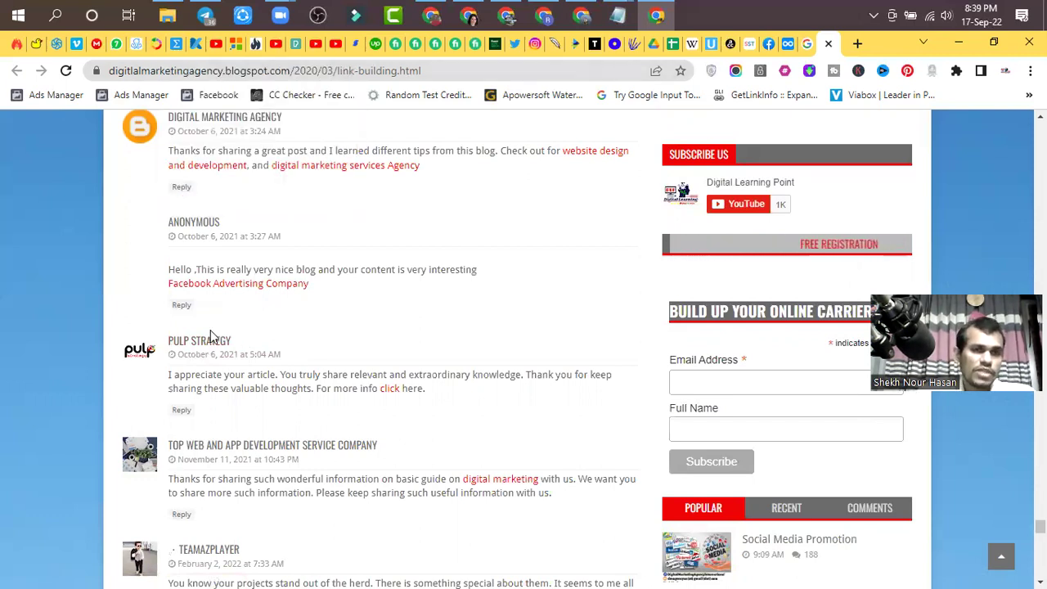
pyautogui.scroll(-6, 290, 388)
pyautogui.scroll(-10, 244, 478)
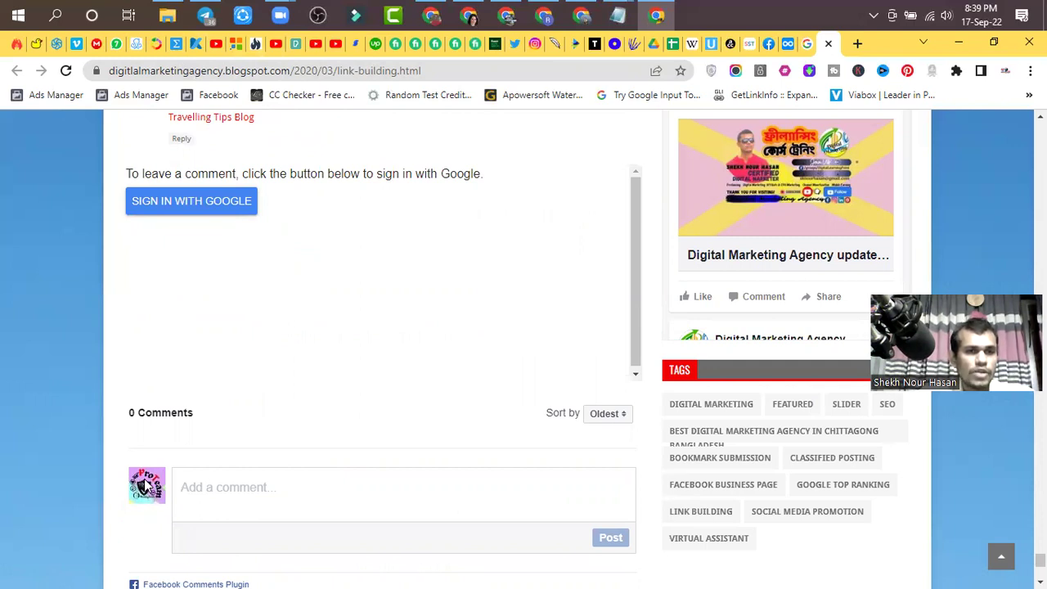
pyautogui.scroll(5, 143, 484)
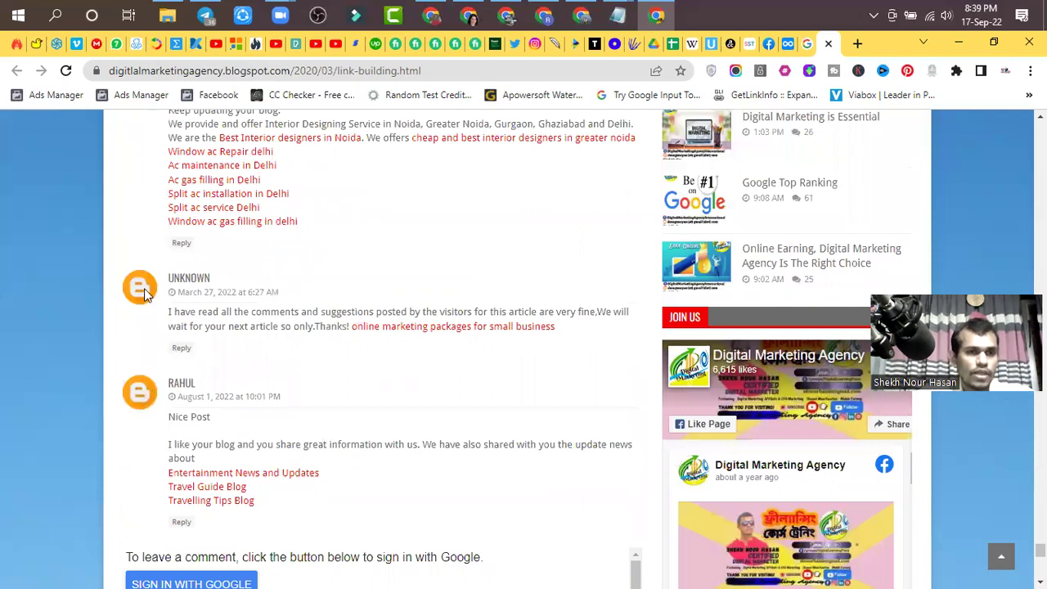
pyautogui.scroll(-4, 146, 295)
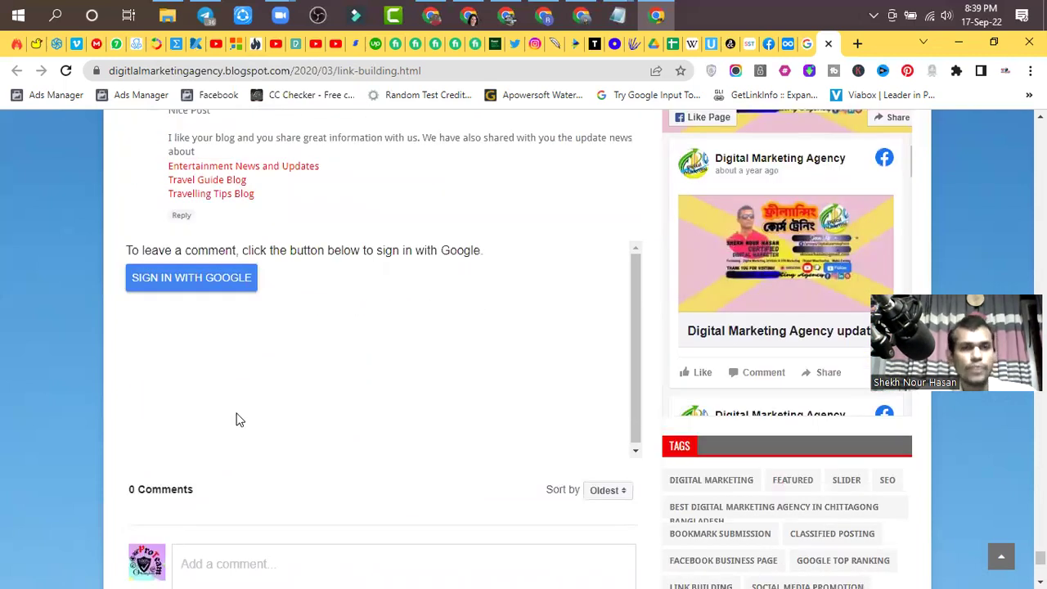
pyautogui.scroll(3, 238, 419)
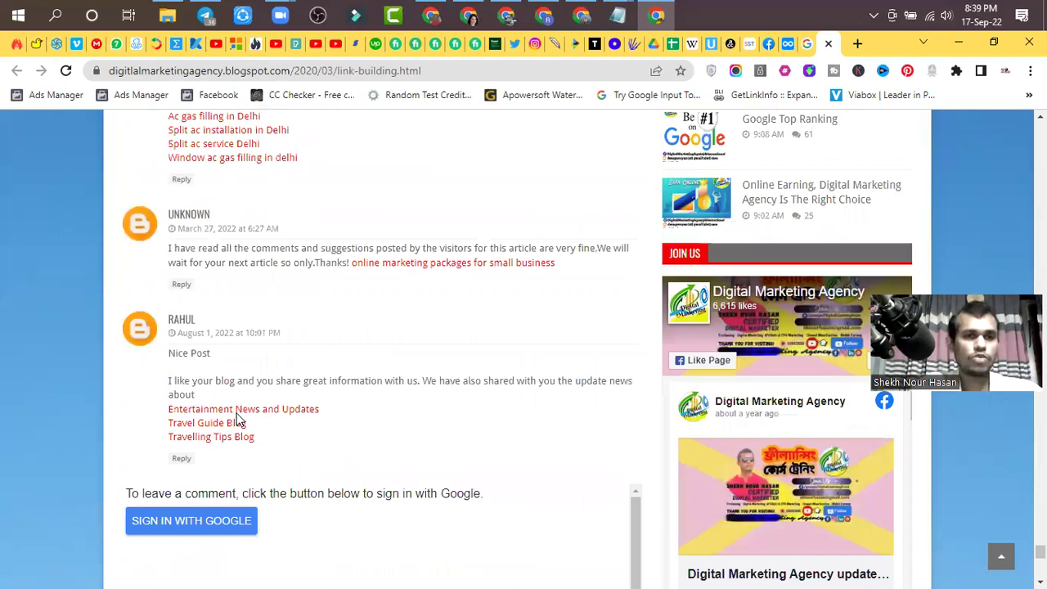
pyautogui.scroll(1, 239, 422)
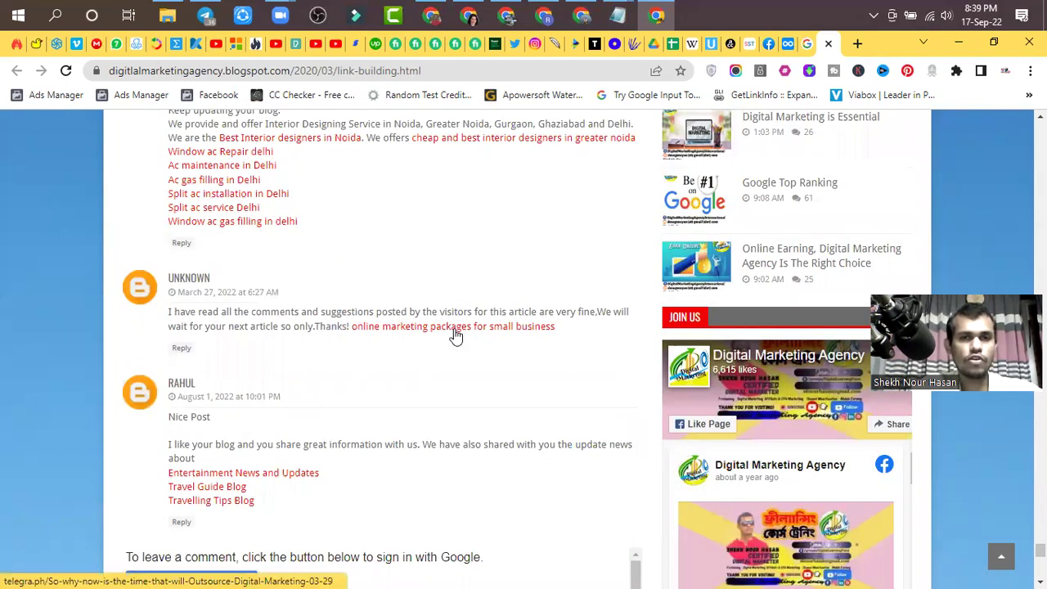
pyautogui.scroll(1, 288, 263)
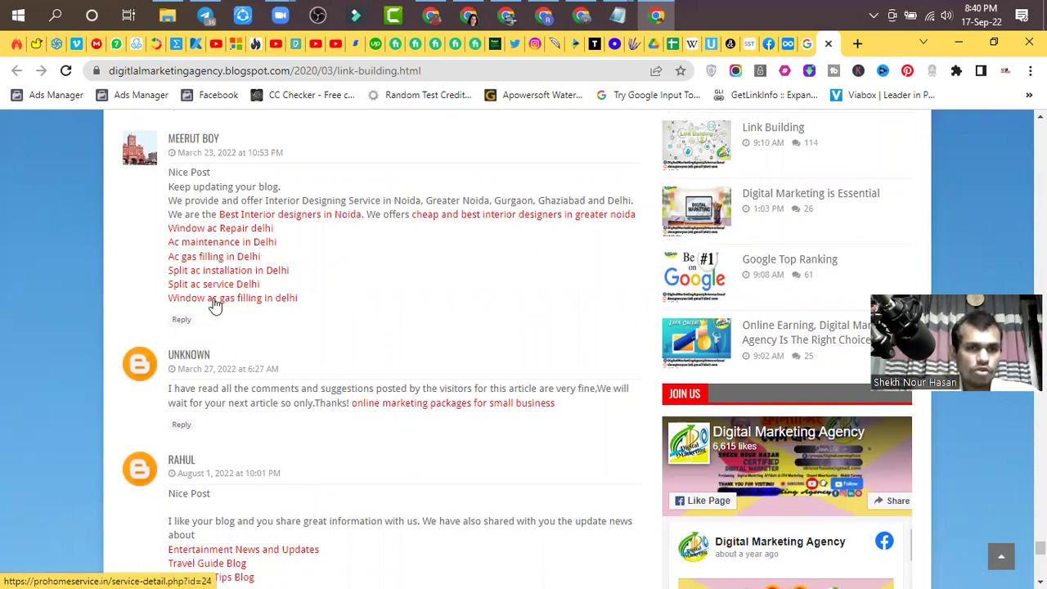
# - Inspect the commenter's backlink HTML in DevTools, then bring up the 02 Class Topic outline
pyautogui.rightClick(449, 411)
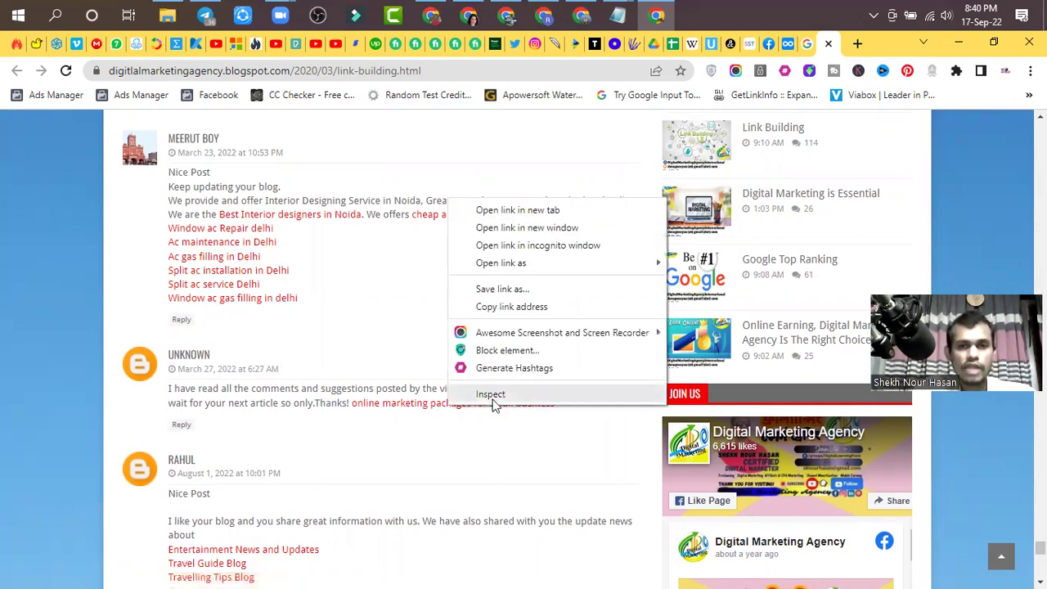
pyautogui.click(493, 401)
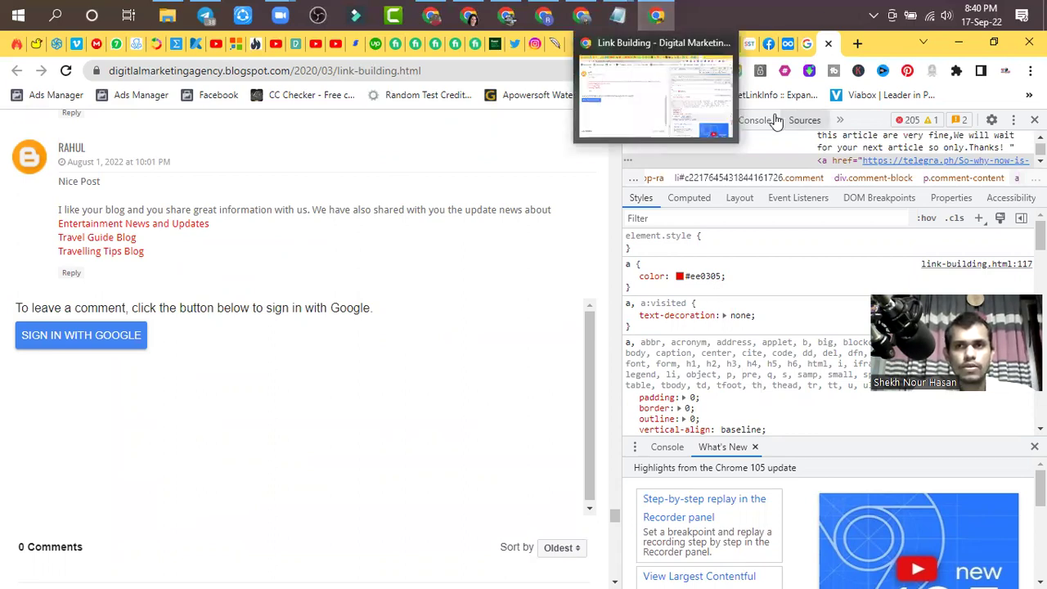
pyautogui.click(788, 45)
pyautogui.scroll(-10, 462, 406)
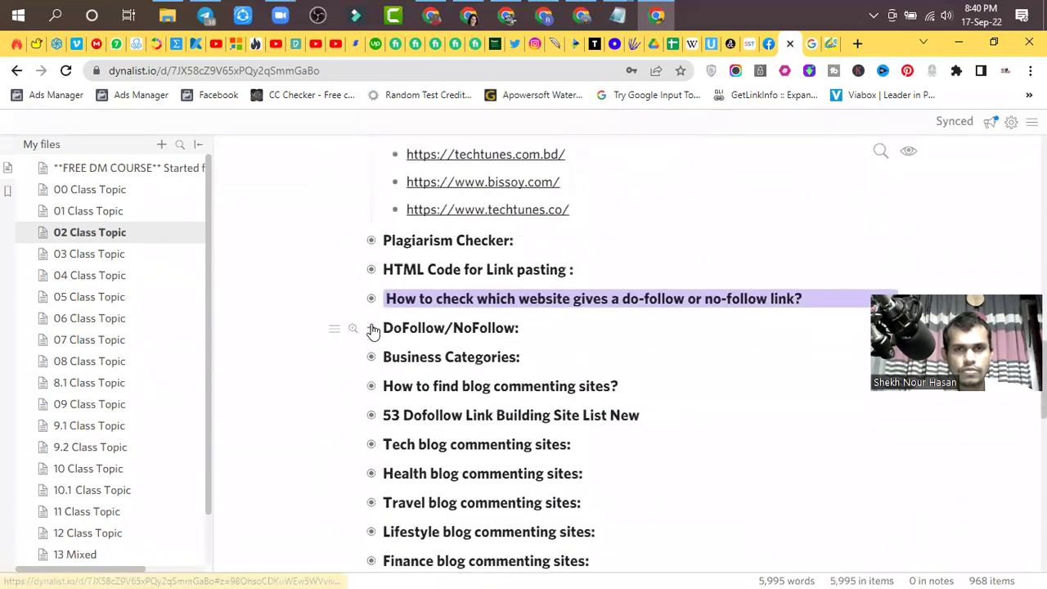
# - Expand the DoFollow/NoFollow notes and the Some Other Info item
pyautogui.click(372, 329)
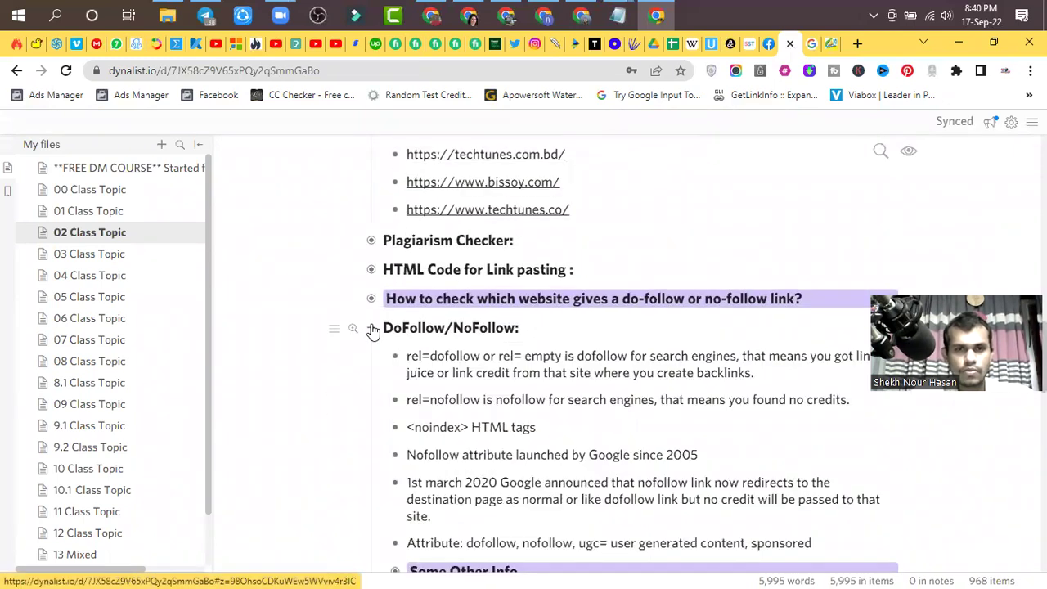
pyautogui.scroll(-1, 372, 328)
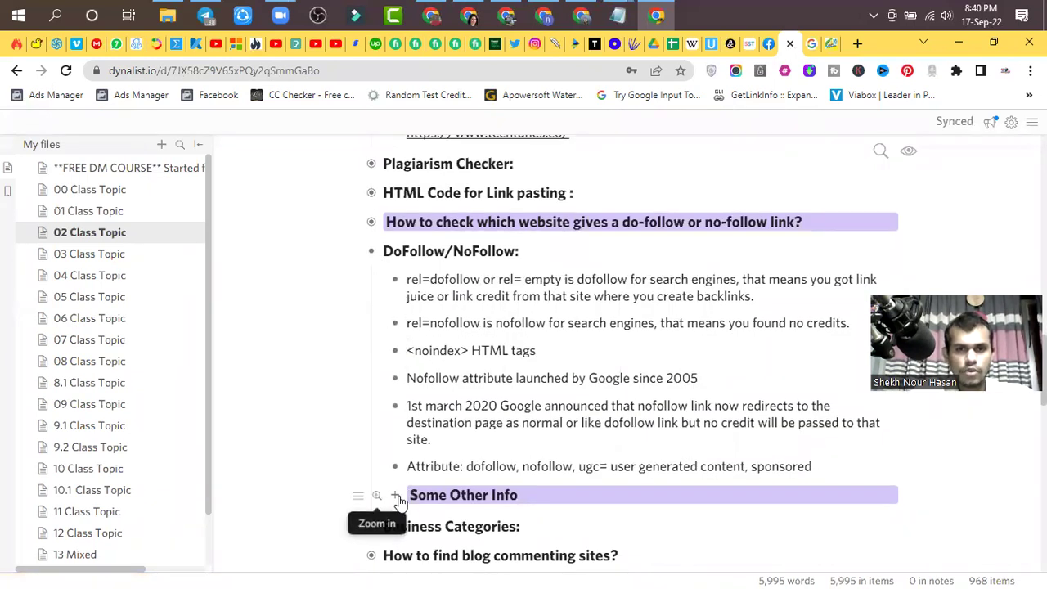
pyautogui.click(394, 495)
pyautogui.scroll(-2, 409, 437)
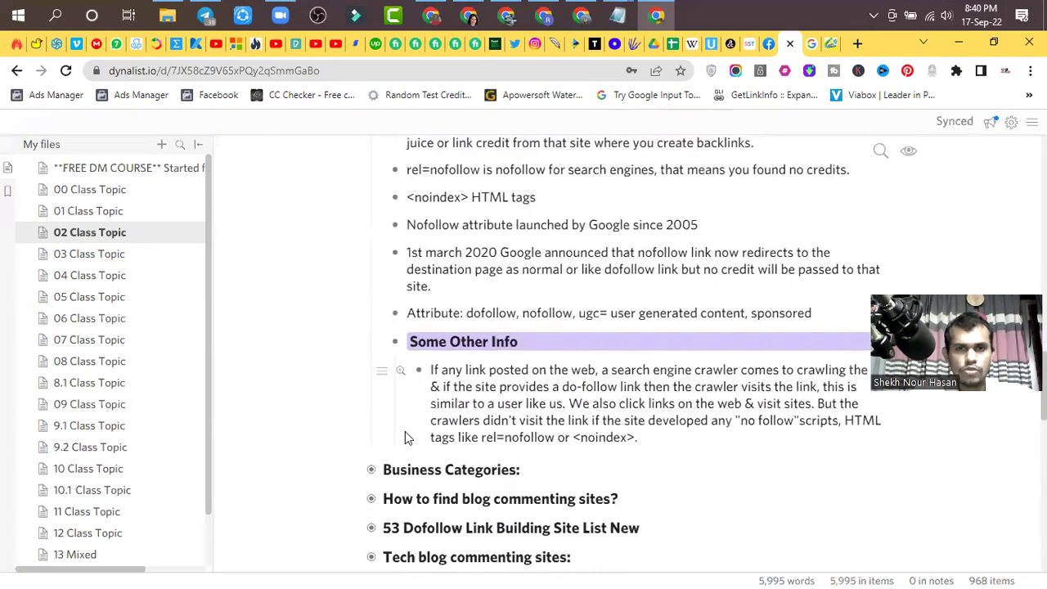
pyautogui.scroll(-1, 411, 420)
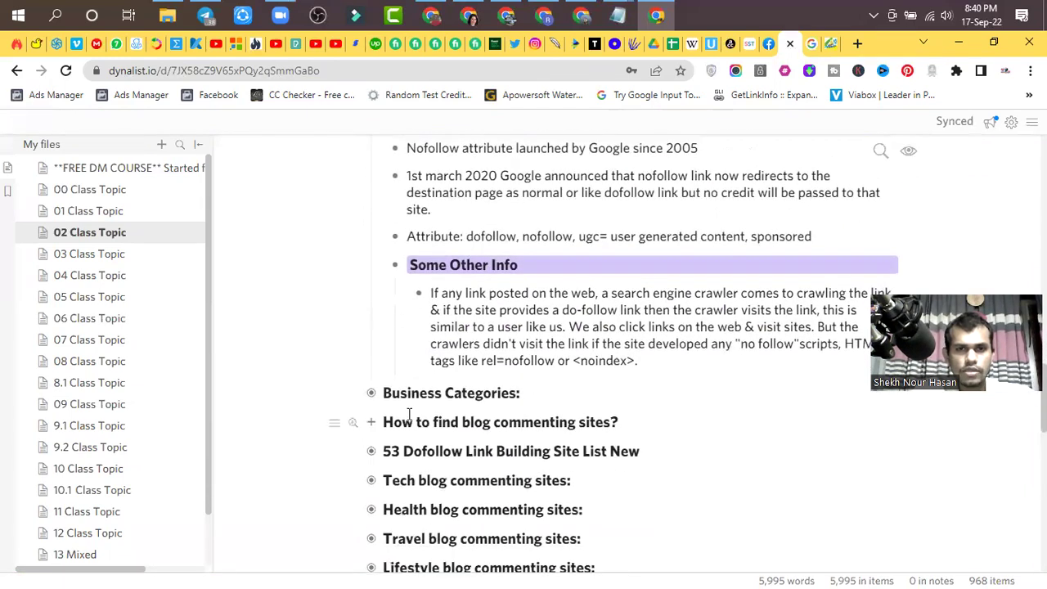
pyautogui.scroll(2, 409, 413)
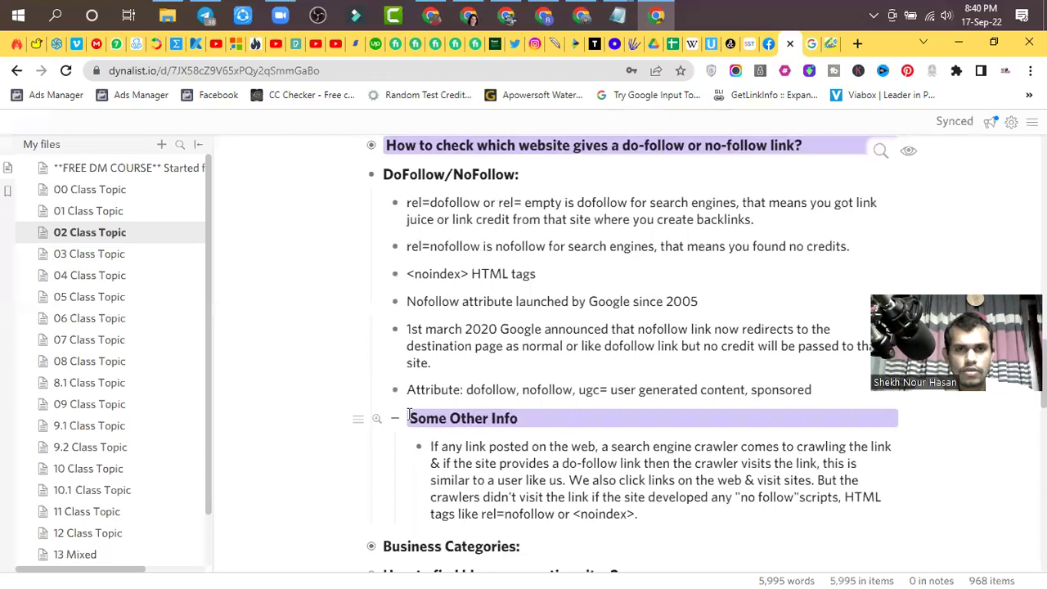
pyautogui.scroll(2, 409, 416)
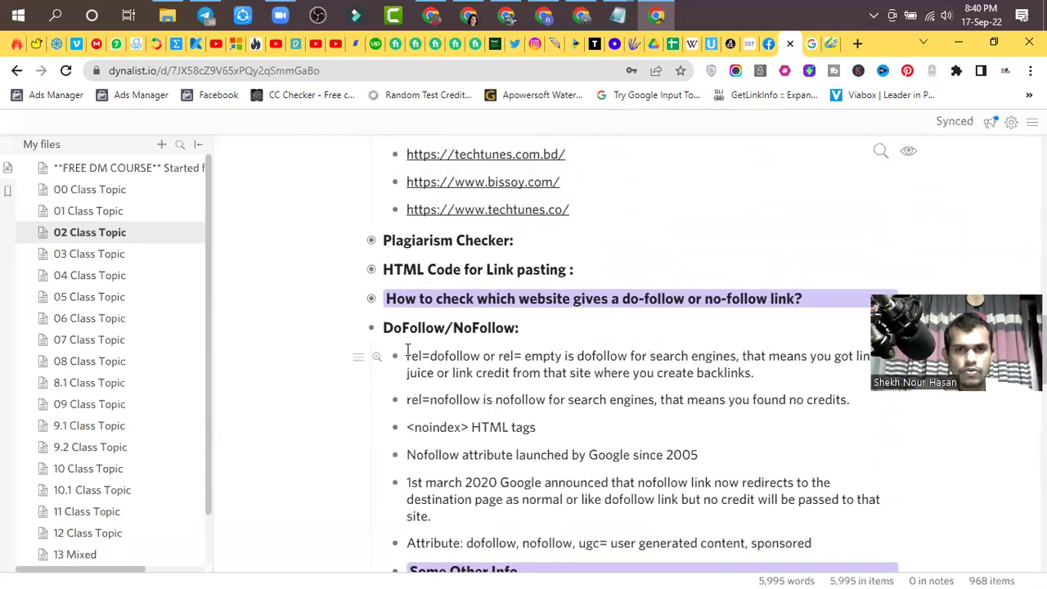
# - Collapse DoFollow/NoFollow, expand the do-follow checking steps and open the first example image
pyautogui.click(370, 329)
pyautogui.click(371, 300)
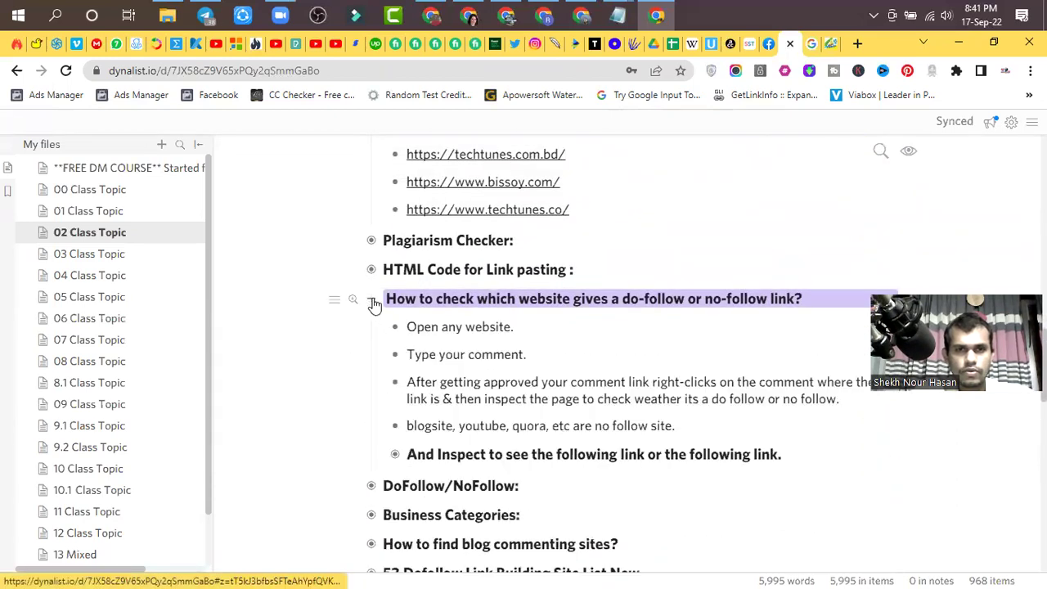
pyautogui.scroll(-1, 496, 372)
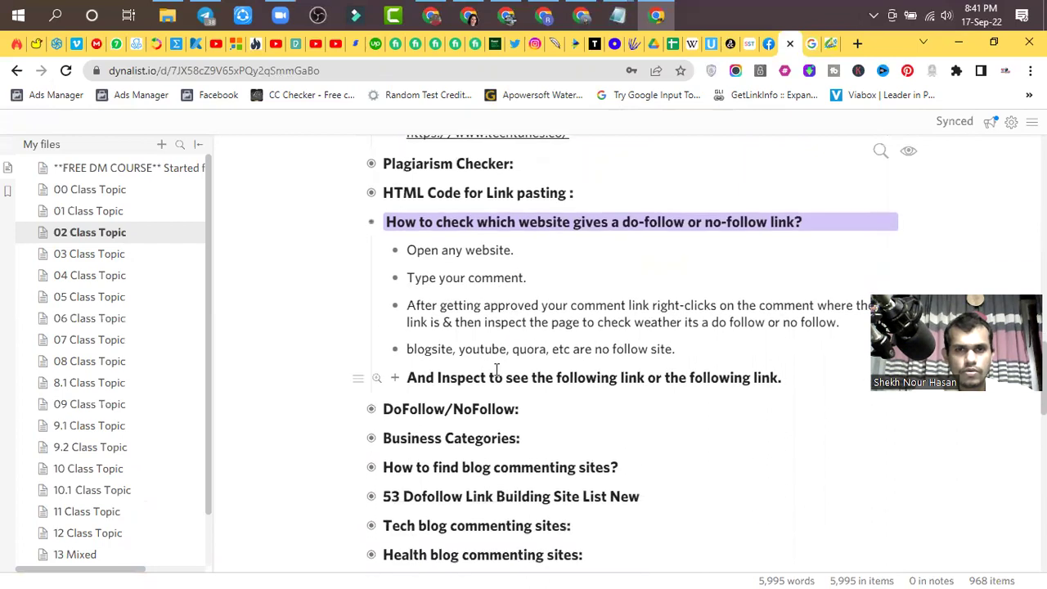
pyautogui.scroll(-1, 496, 372)
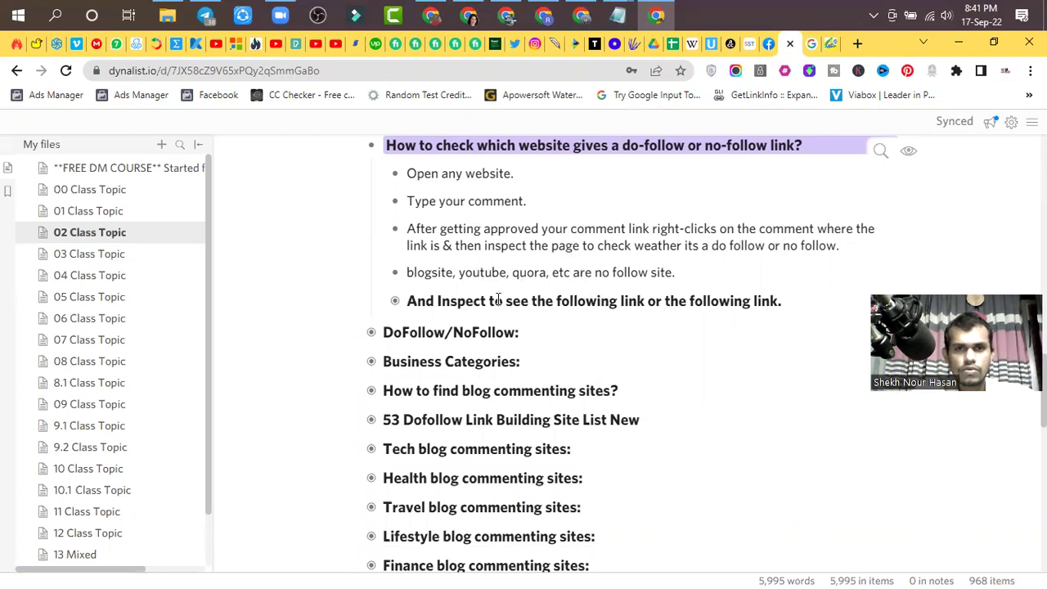
pyautogui.click(399, 306)
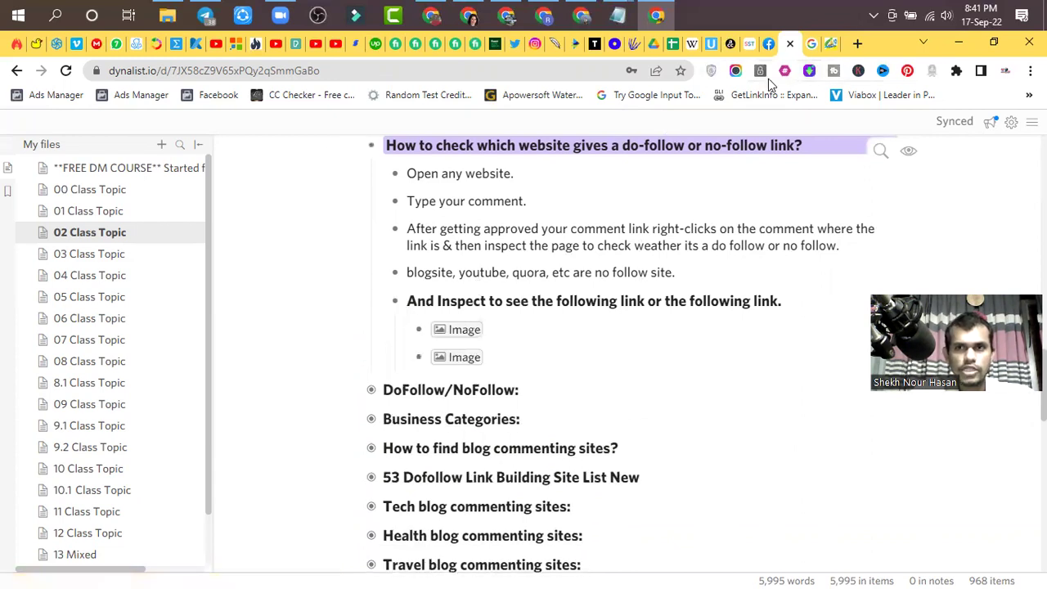
pyautogui.click(448, 329)
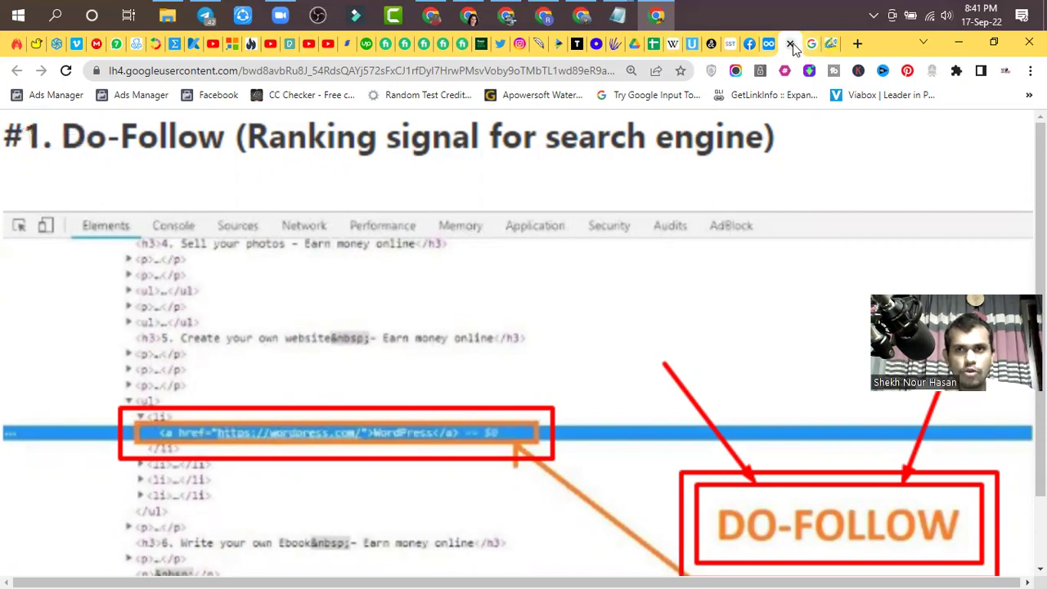
# - Close the Do-Follow example image tab with Ctrl+W to return to Dynalist
pyautogui.hotkey('ctrl', 'w')
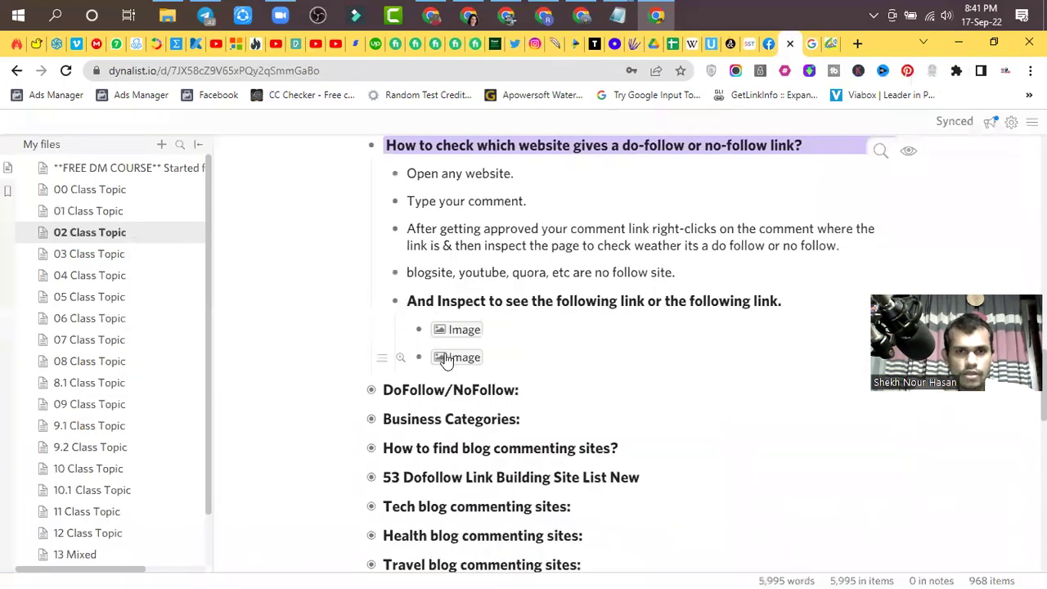
pyautogui.click(448, 357)
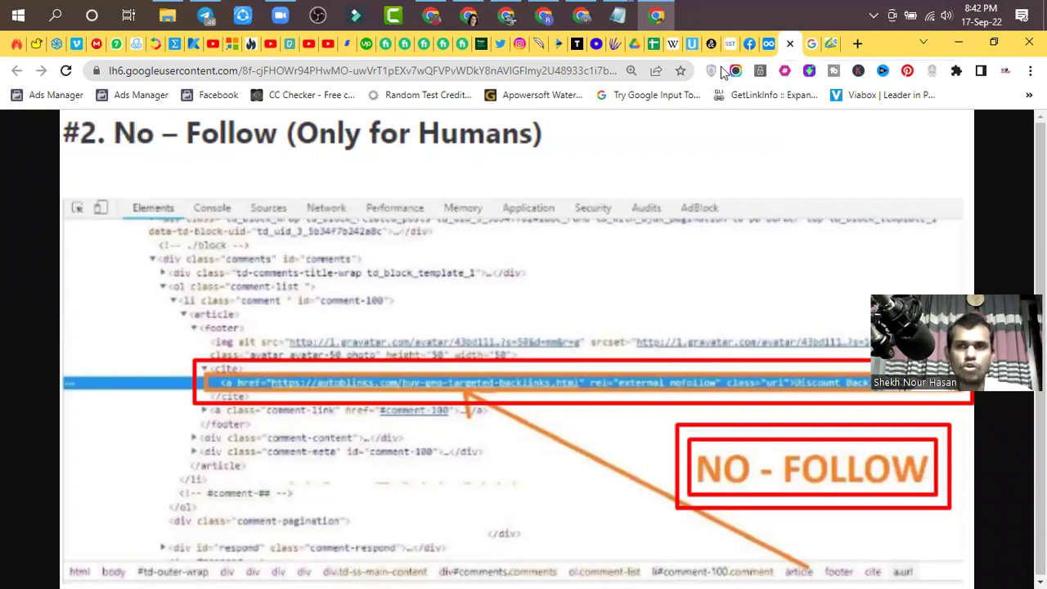
pyautogui.click(790, 43)
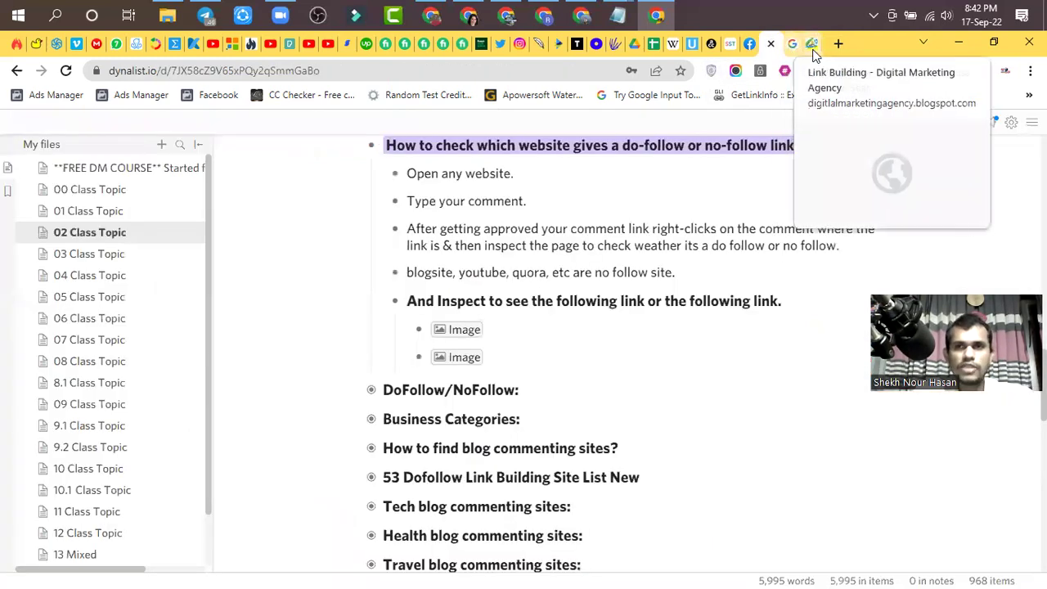
# - Back on the link-building post, widen the DevTools panel and its Elements tree
pyautogui.click(793, 44)
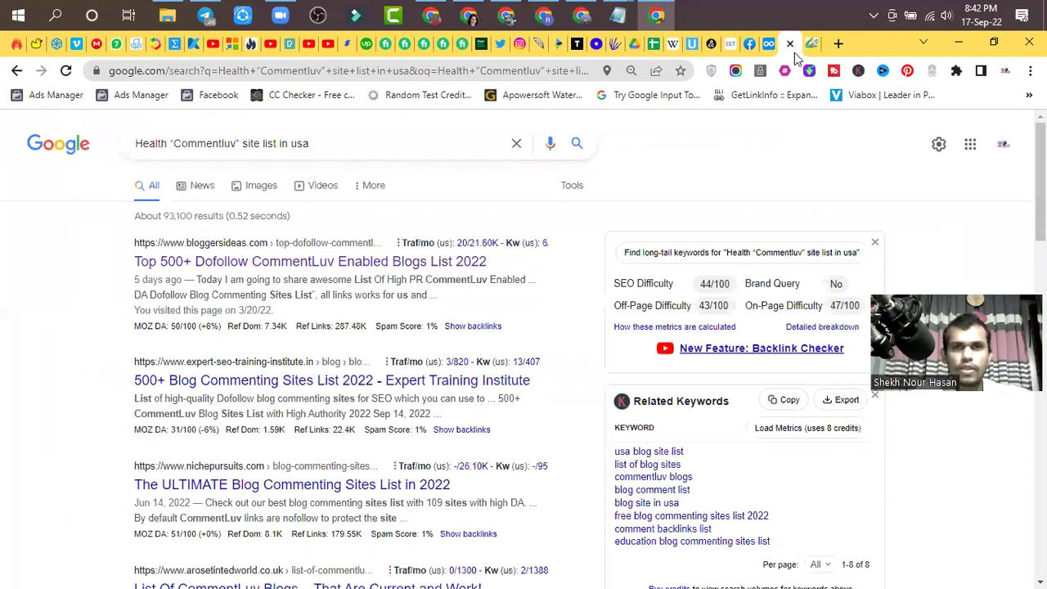
pyautogui.click(810, 44)
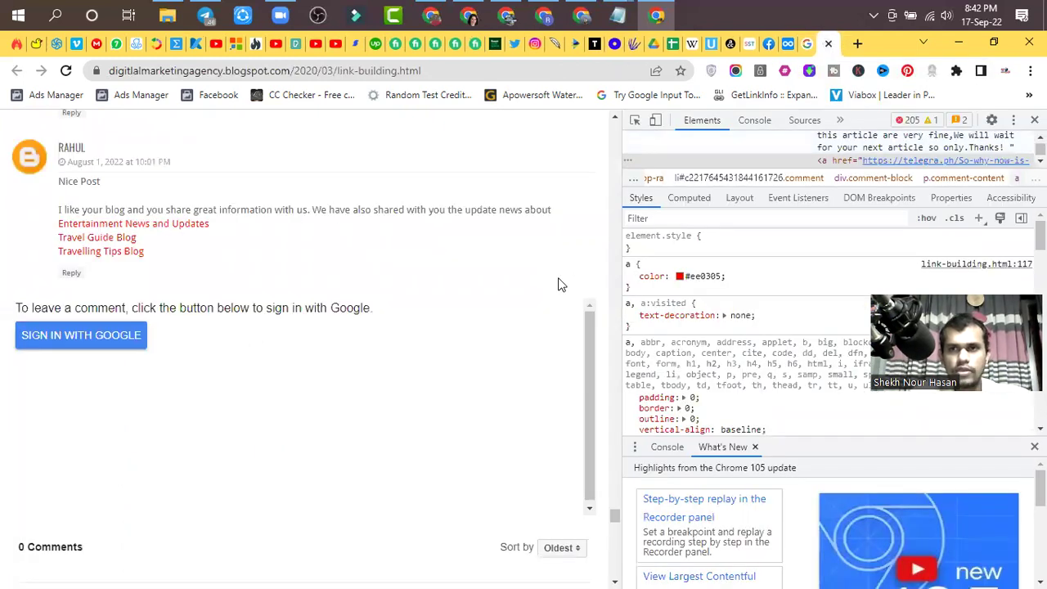
pyautogui.moveTo(623, 279); pyautogui.dragTo(486, 276)
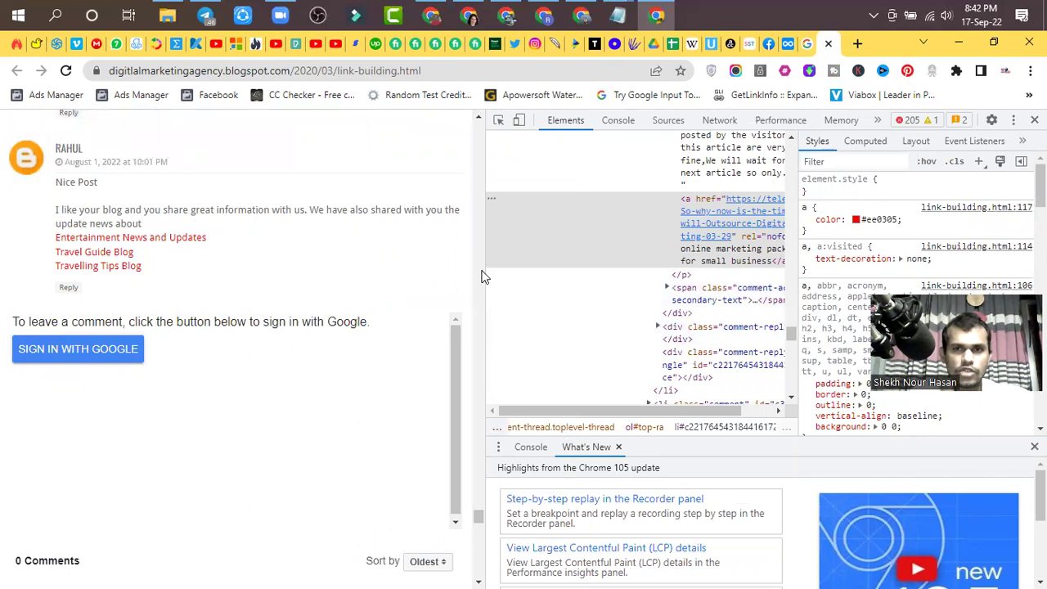
pyautogui.moveTo(474, 285); pyautogui.dragTo(460, 289)
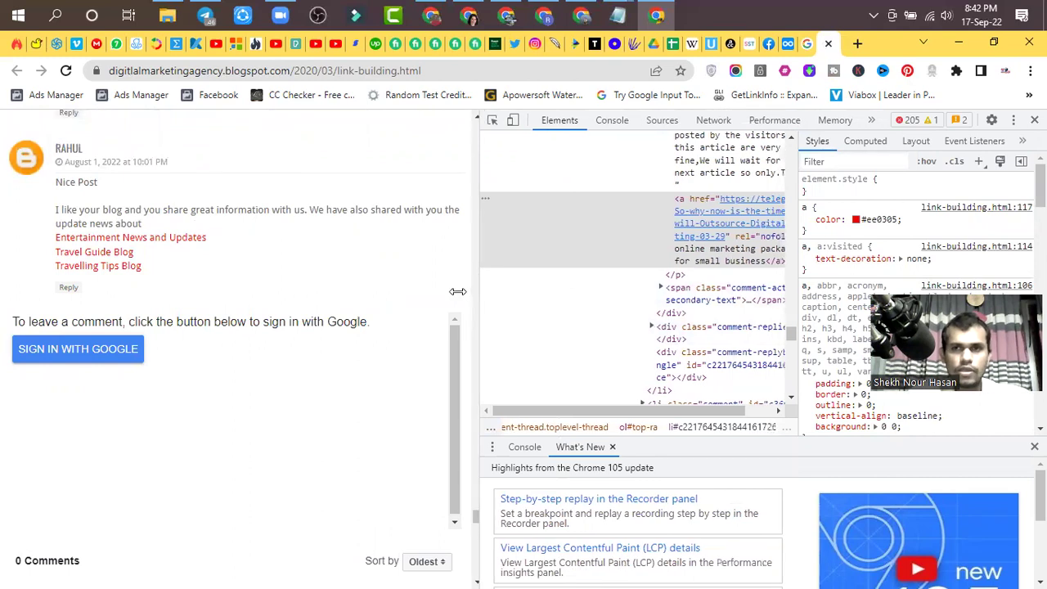
pyautogui.moveTo(798, 246); pyautogui.dragTo(926, 242)
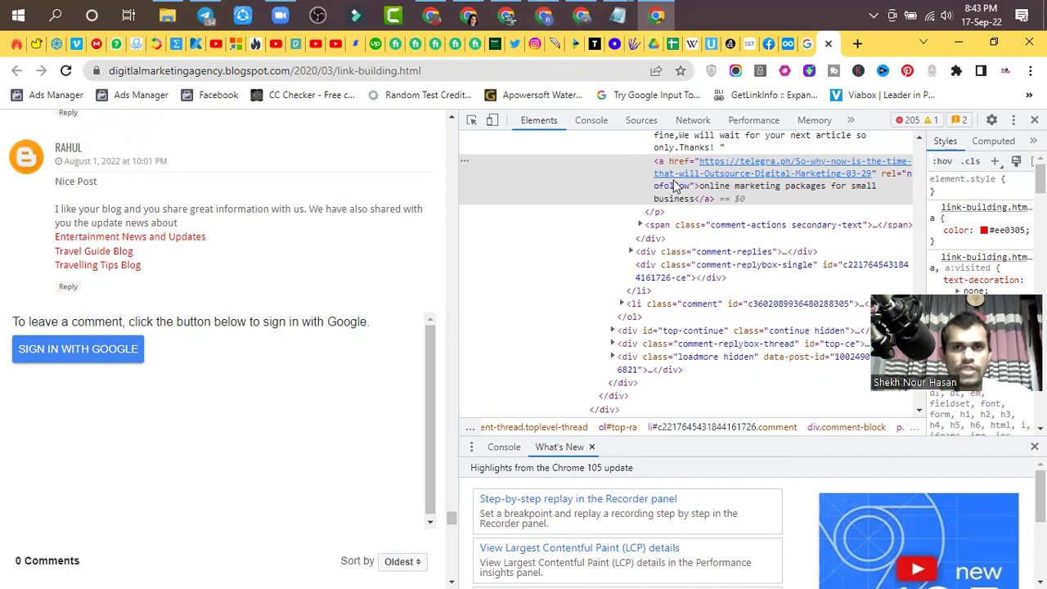
# - In Dynalist, collapse the do-follow checking steps and expand the DoFollow/NoFollow notes
pyautogui.click(582, 16)
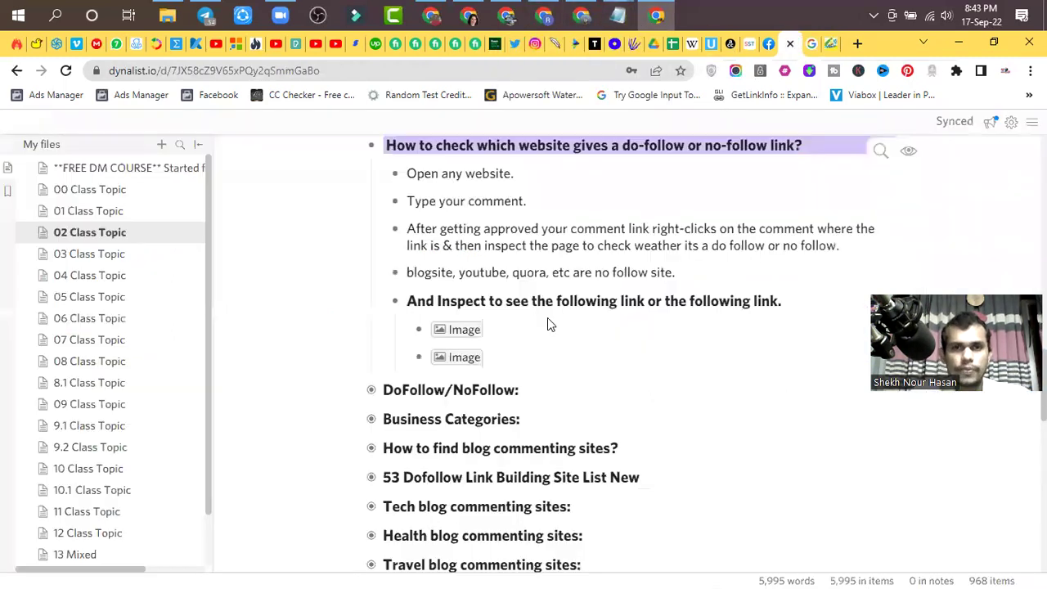
pyautogui.click(399, 303)
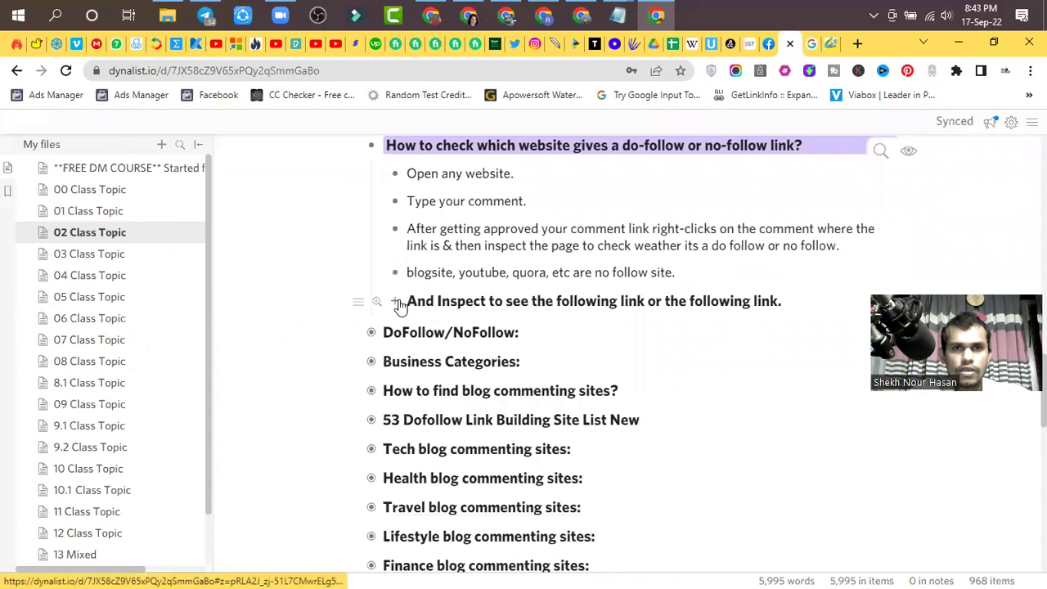
pyautogui.scroll(1, 396, 286)
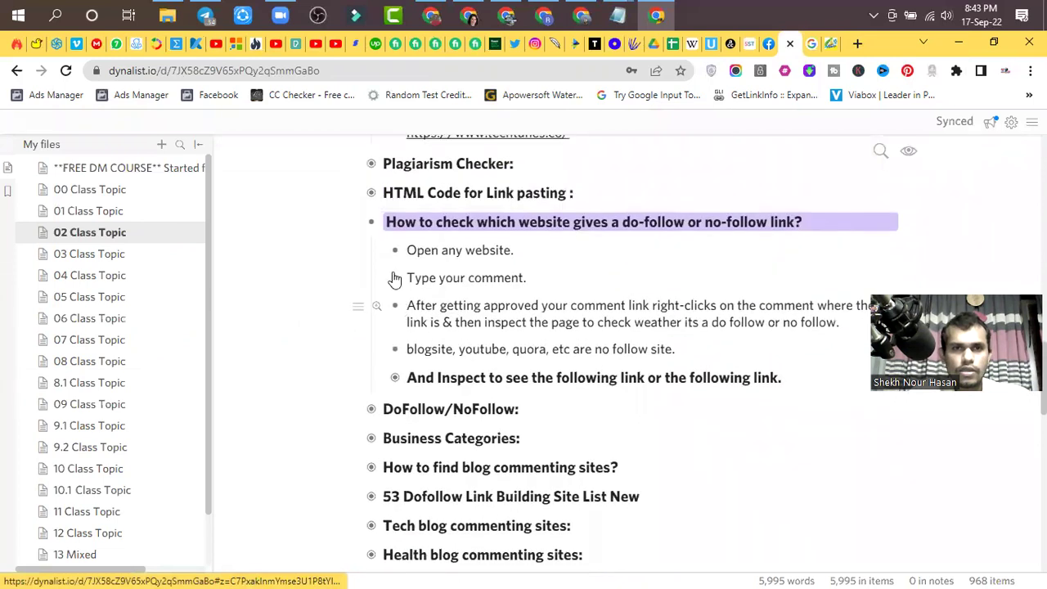
pyautogui.click(373, 222)
pyautogui.click(372, 251)
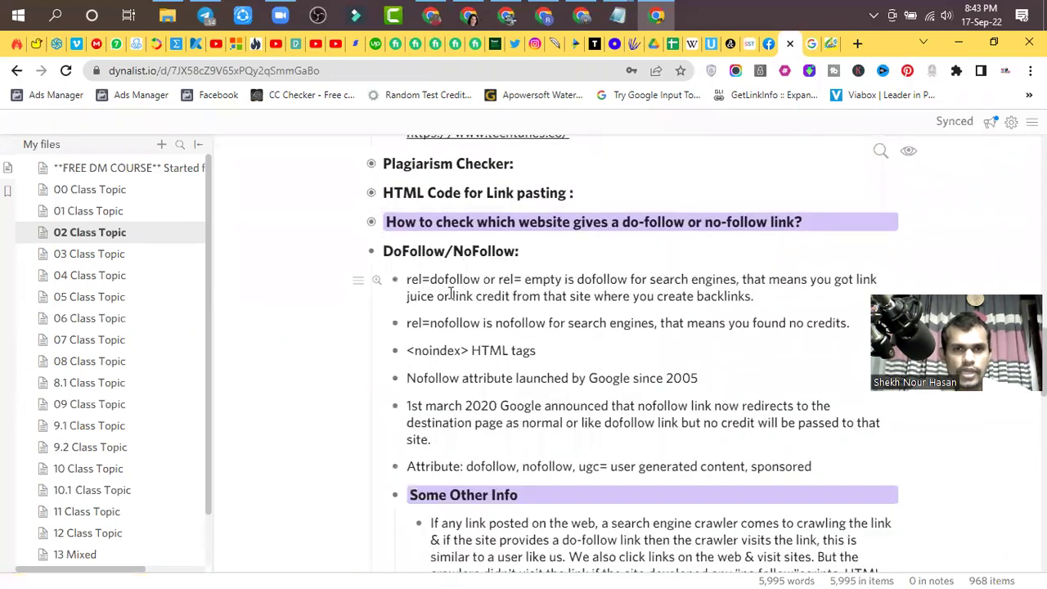
pyautogui.scroll(-1, 450, 293)
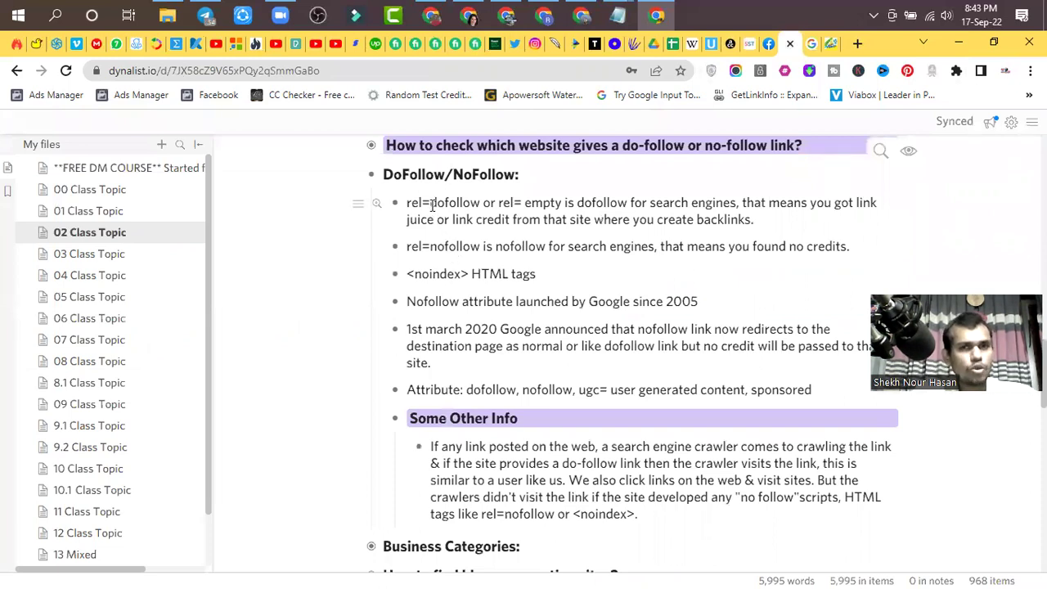
# - Compare with the blog post, then highlight the rel=nofollow and <noindex> notes
pyautogui.click(830, 45)
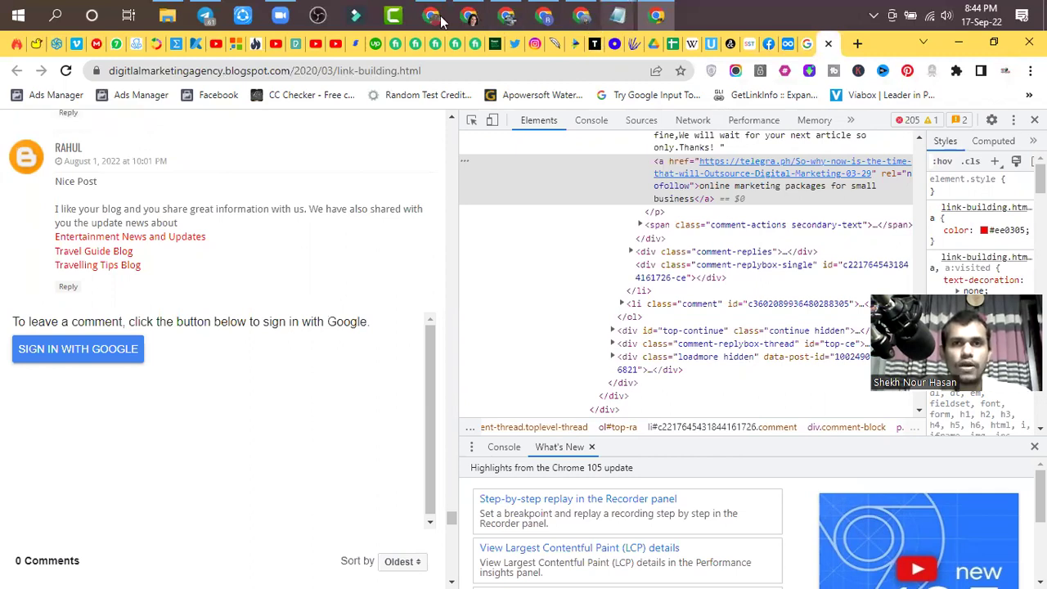
pyautogui.hotkey('ctrl', 'shift', 'Tab')
pyautogui.hotkey('ctrl', 'shift', 'Tab')
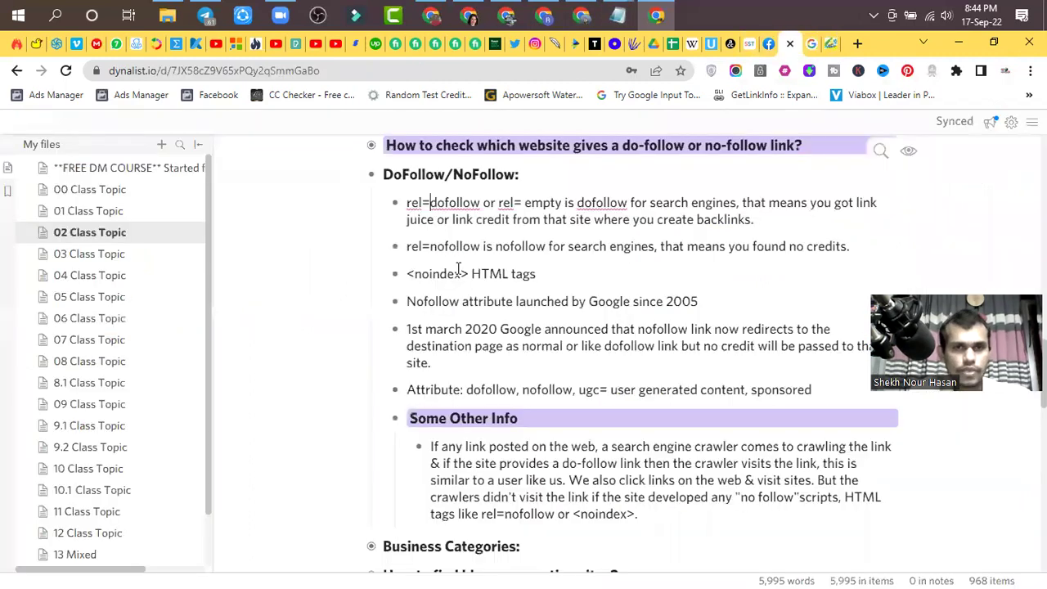
pyautogui.moveTo(421, 278); pyautogui.dragTo(409, 273)
pyautogui.click(412, 246)
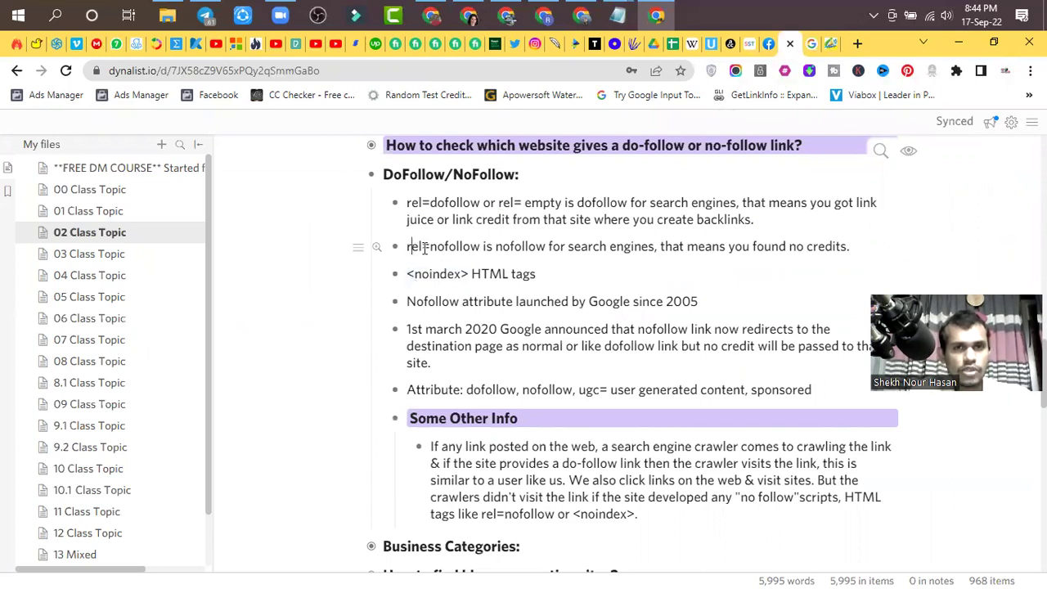
pyautogui.moveTo(483, 246); pyautogui.dragTo(407, 246)
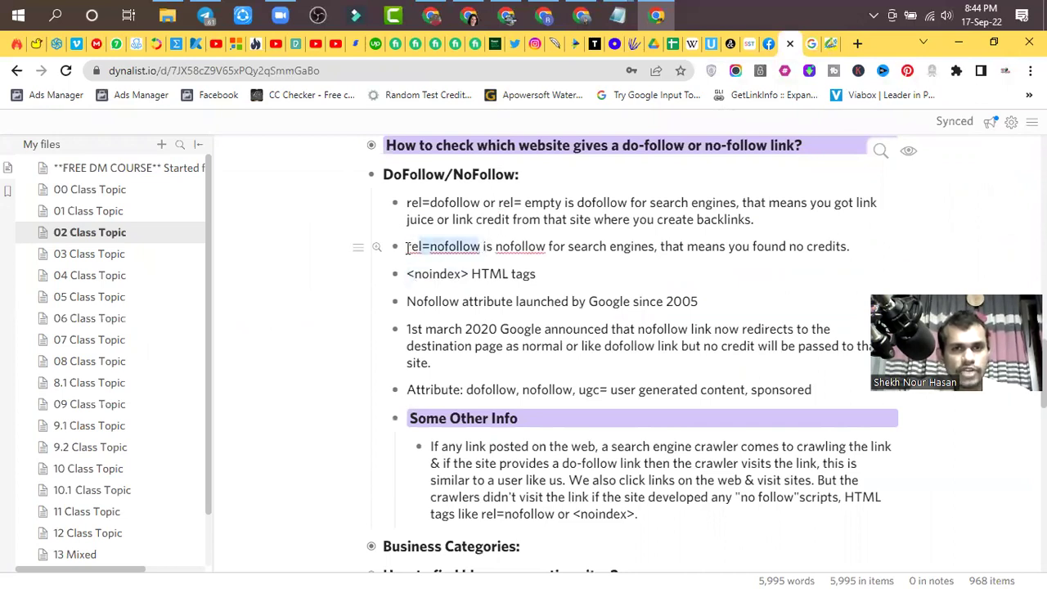
pyautogui.press('Down')
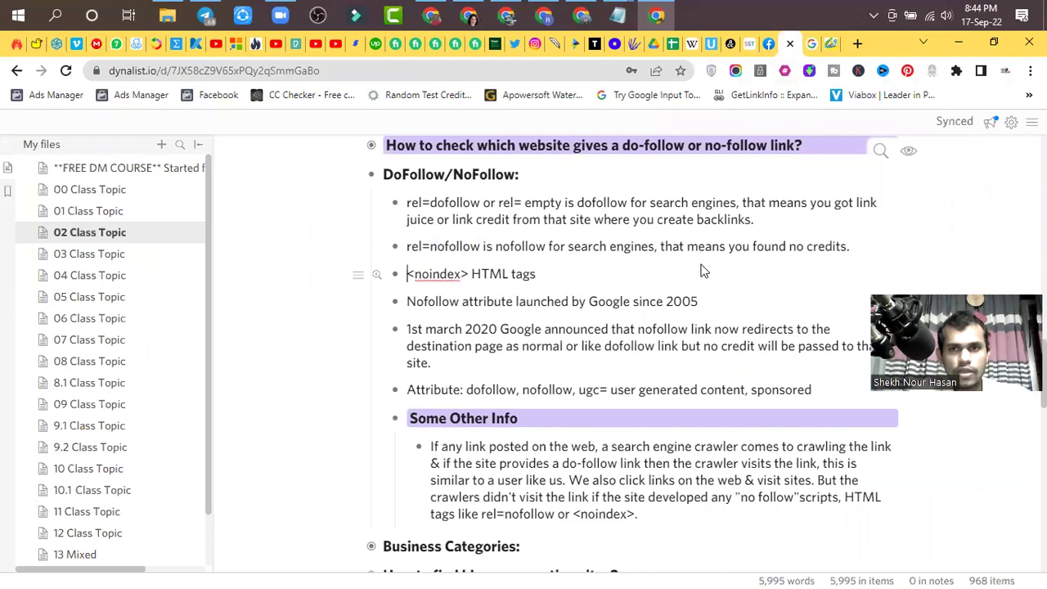
pyautogui.scroll(-1, 552, 345)
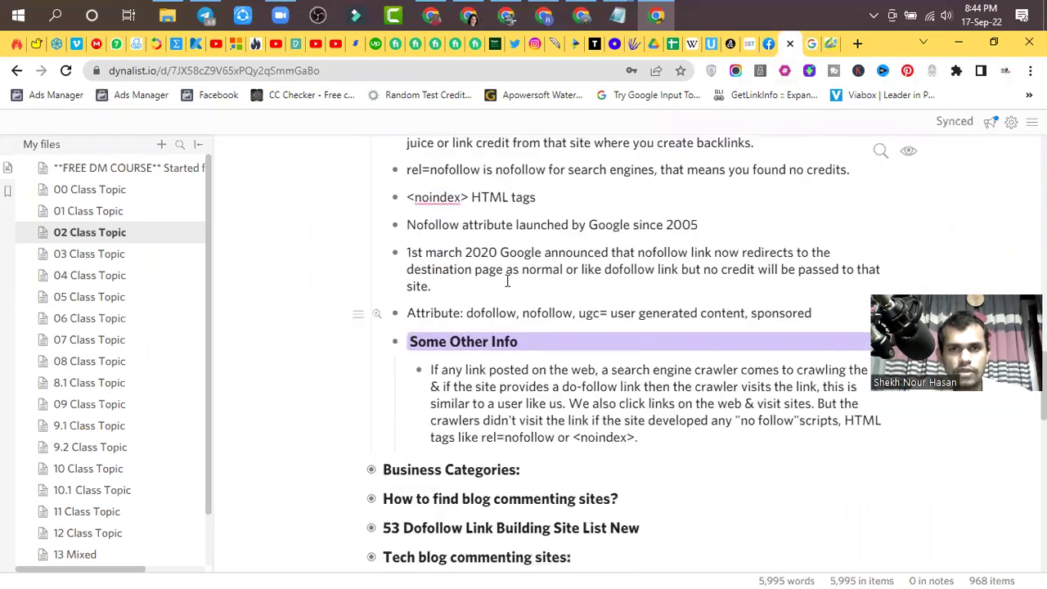
pyautogui.scroll(1, 483, 290)
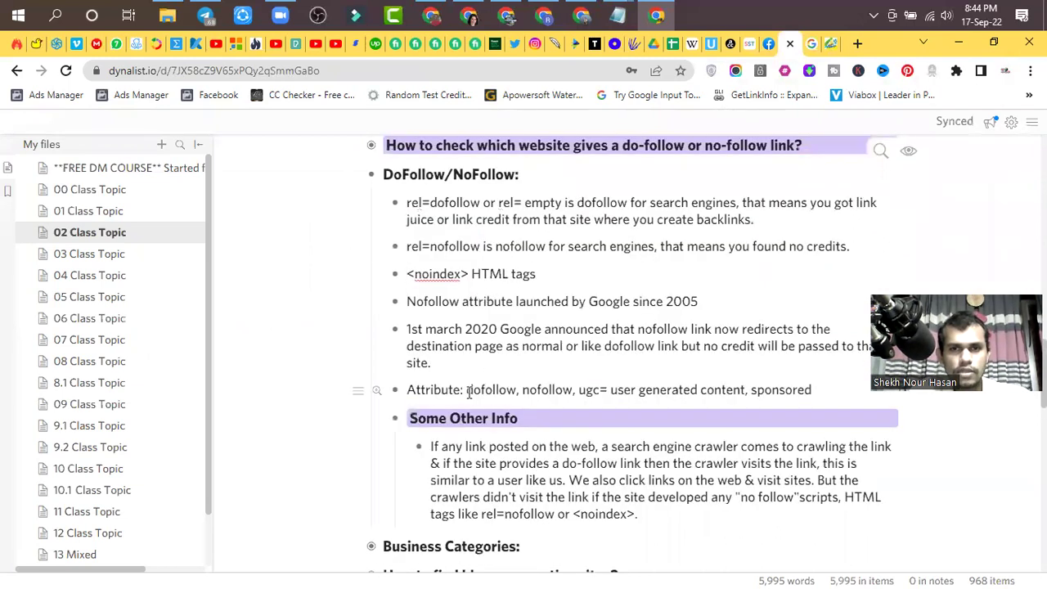
# - Highlight the ugc value, then the whole Attribute note
pyautogui.click(579, 390)
pyautogui.moveTo(602, 391); pyautogui.dragTo(578, 391)
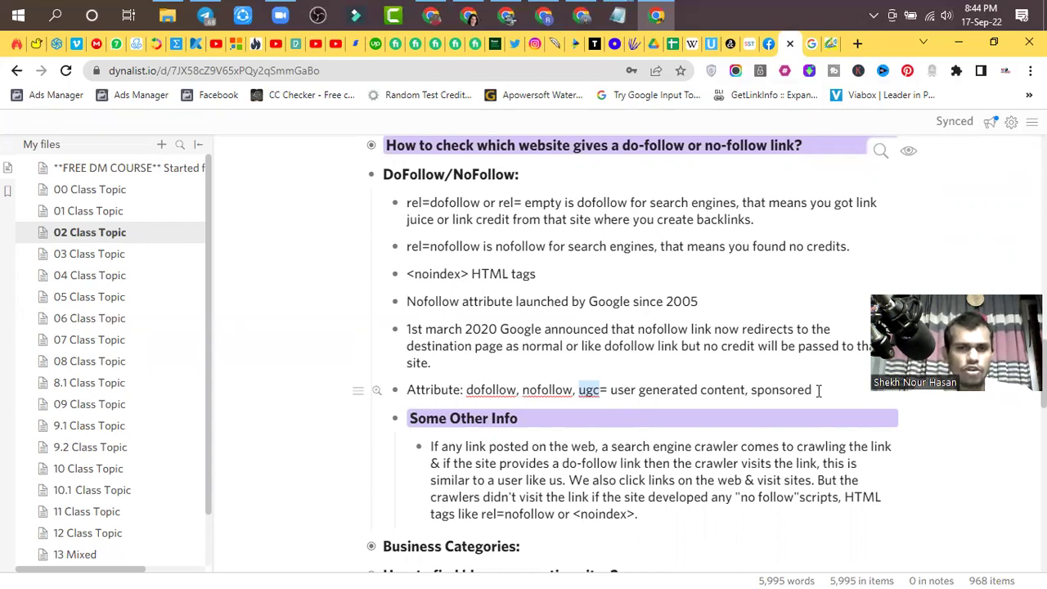
pyautogui.click(819, 392)
pyautogui.moveTo(819, 391); pyautogui.dragTo(408, 391)
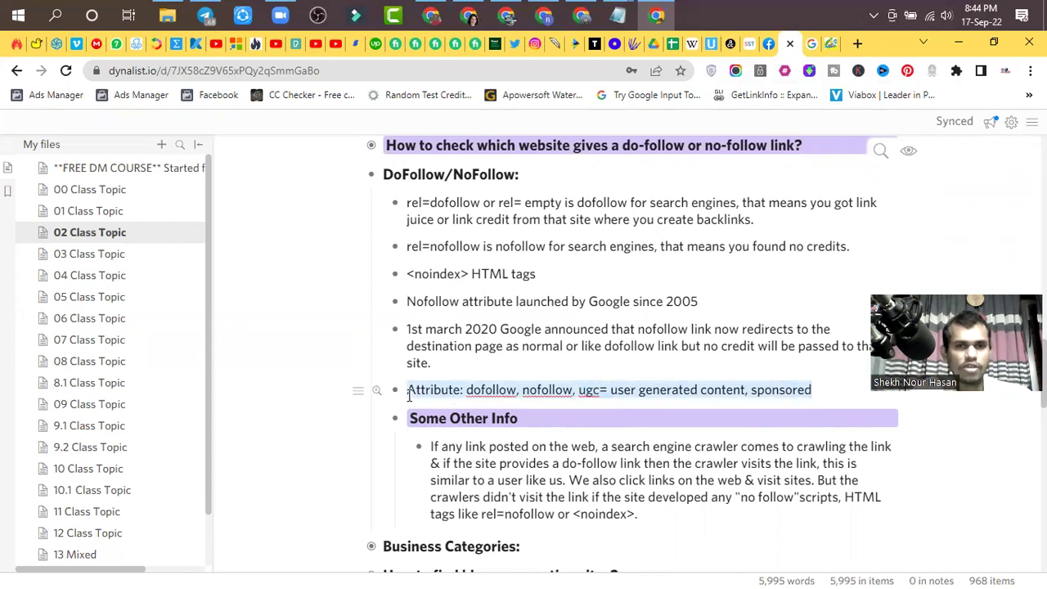
pyautogui.click(500, 390)
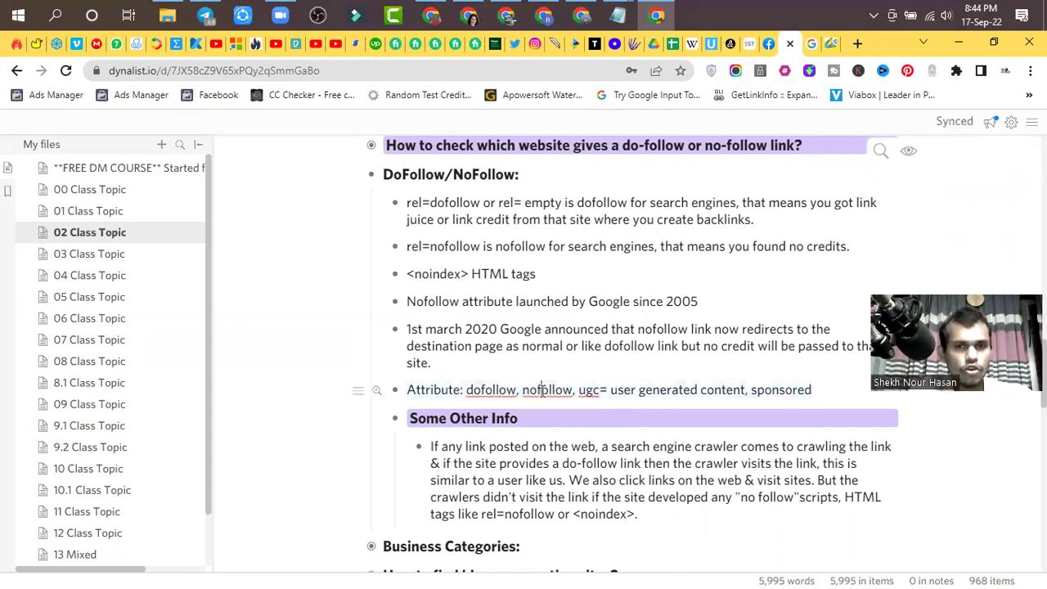
# - Highlight 'empty' in the rel=dofollow note, then collapse the DoFollow/NoFollow notes
pyautogui.click(526, 202)
pyautogui.doubleClick(526, 202)
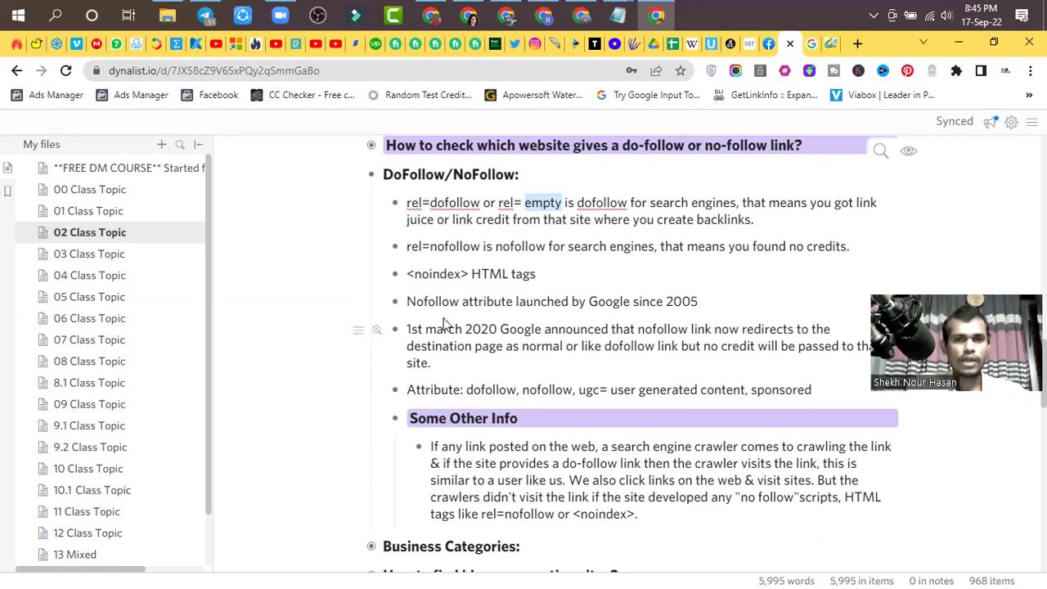
pyautogui.click(713, 302)
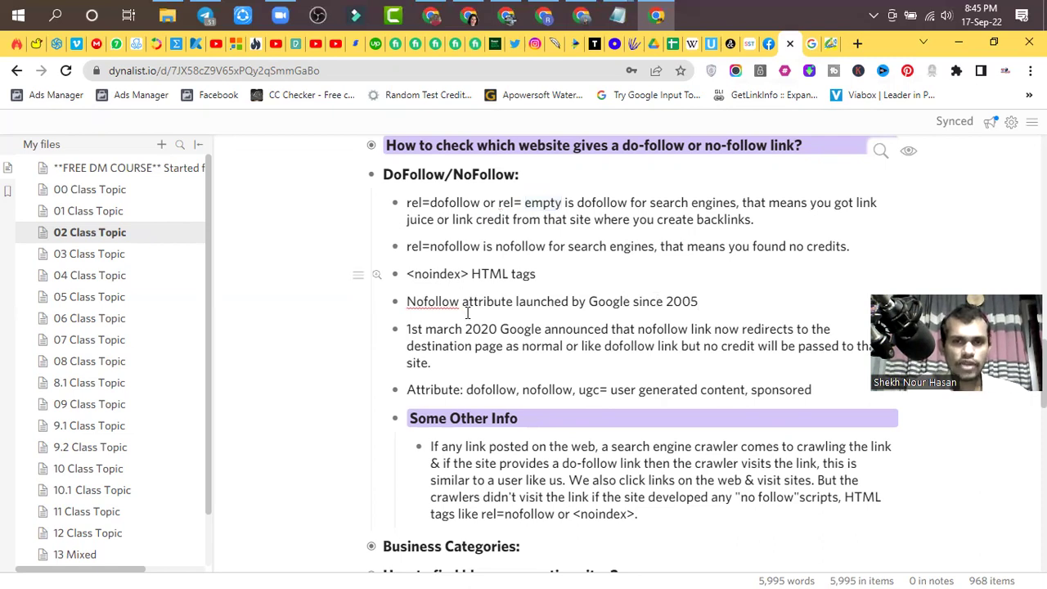
pyautogui.click(374, 179)
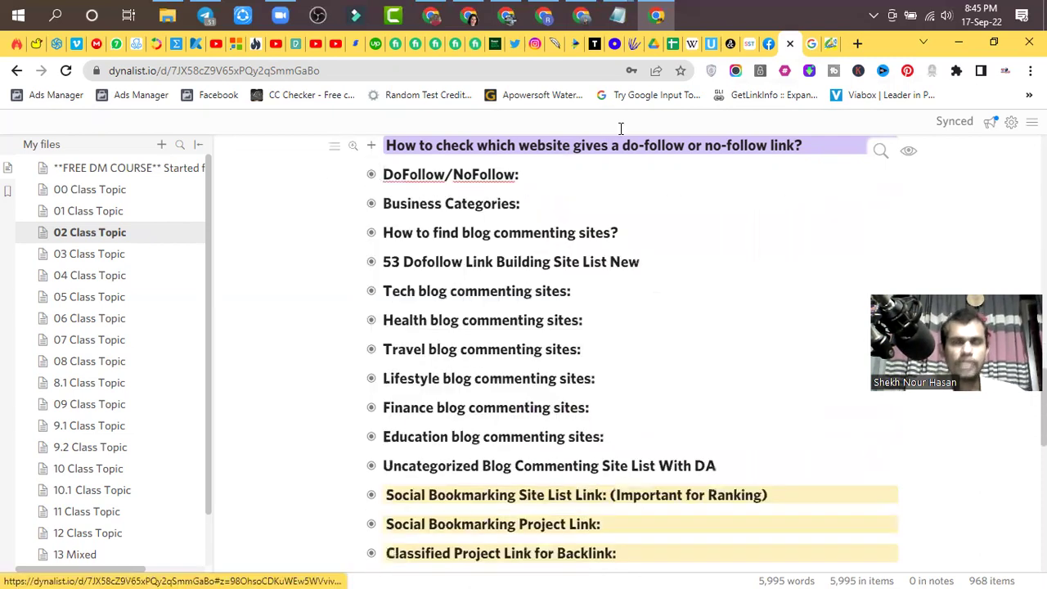
# - On the blog post, close DevTools and locate the High DA PA Blog Comment link
pyautogui.click(833, 45)
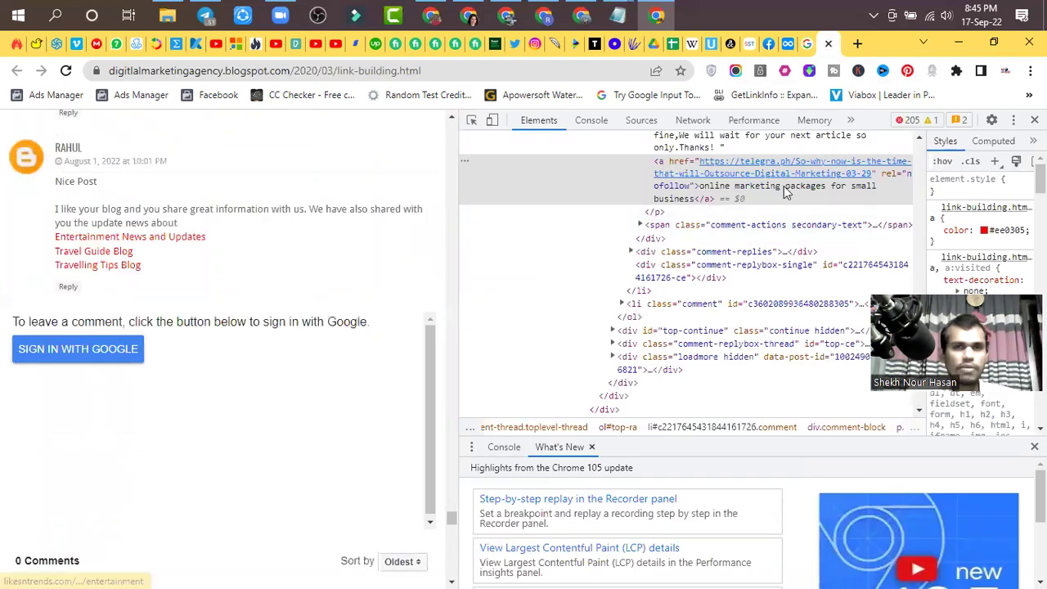
pyautogui.press('F12')
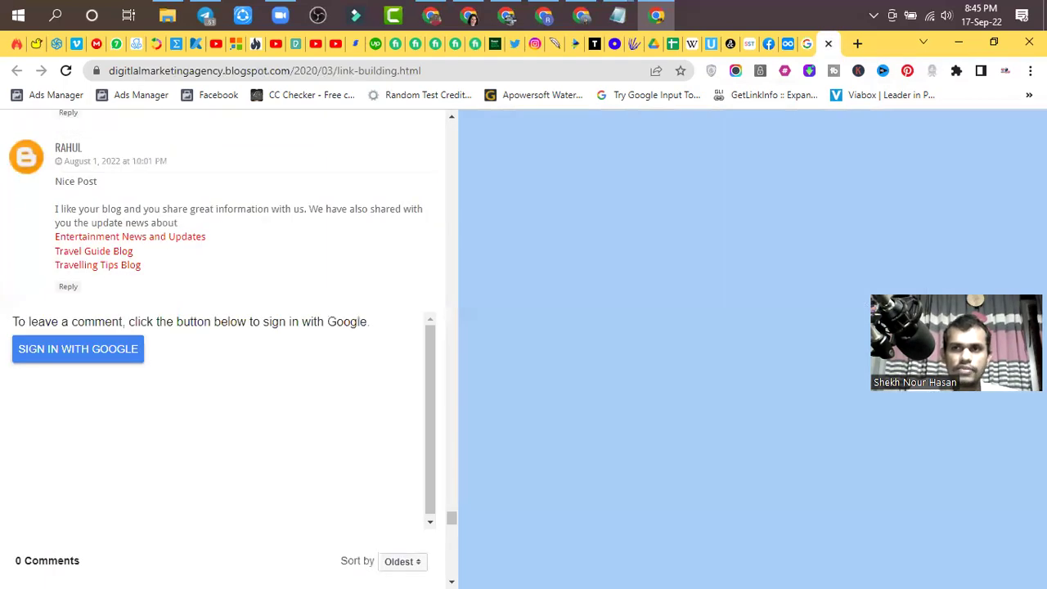
pyautogui.scroll(3, 250, 389)
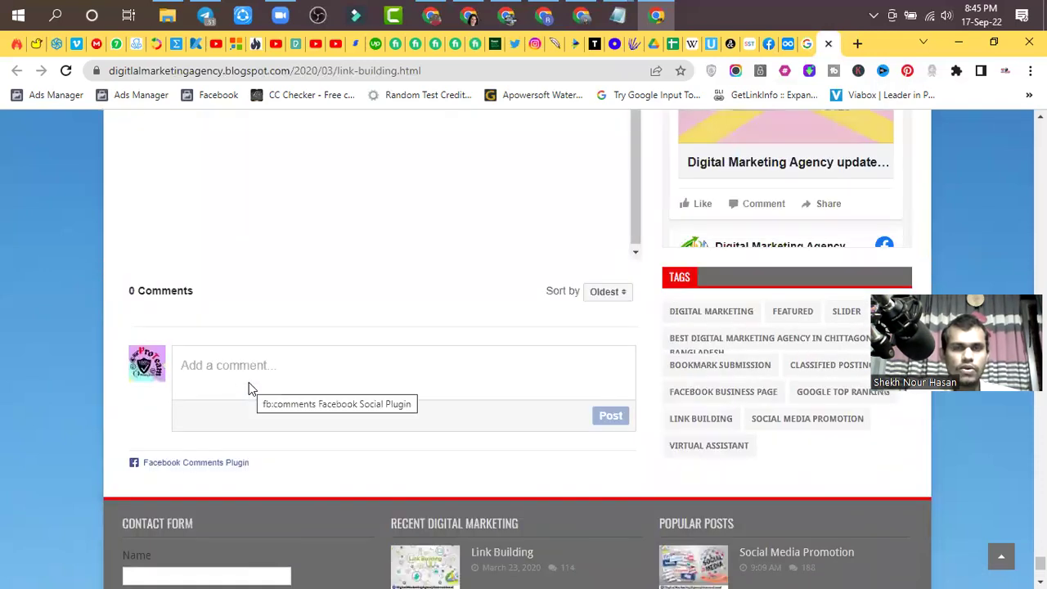
pyautogui.scroll(2, 250, 388)
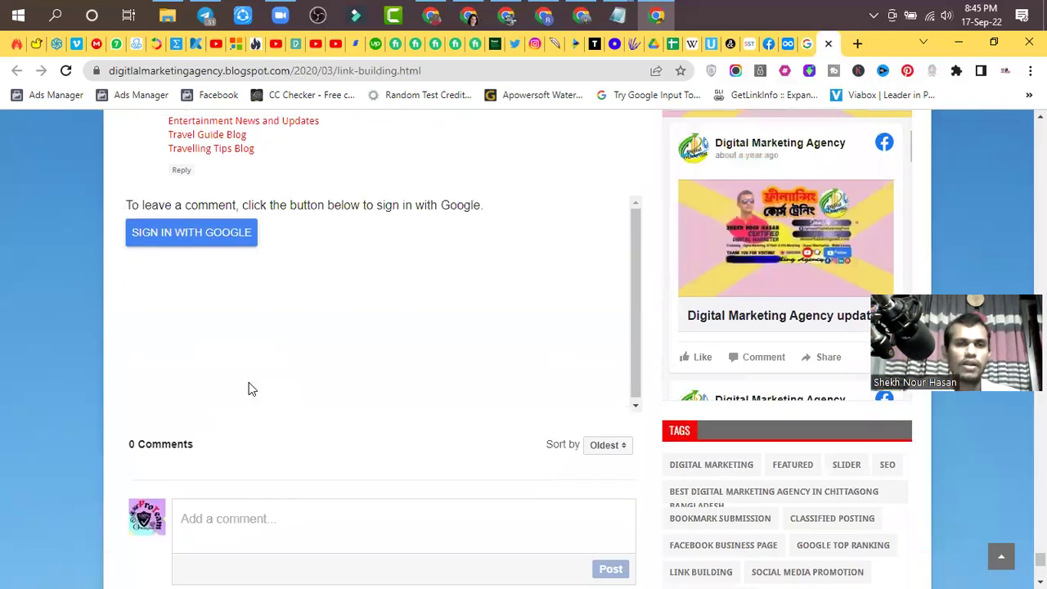
pyautogui.scroll(3, 289, 383)
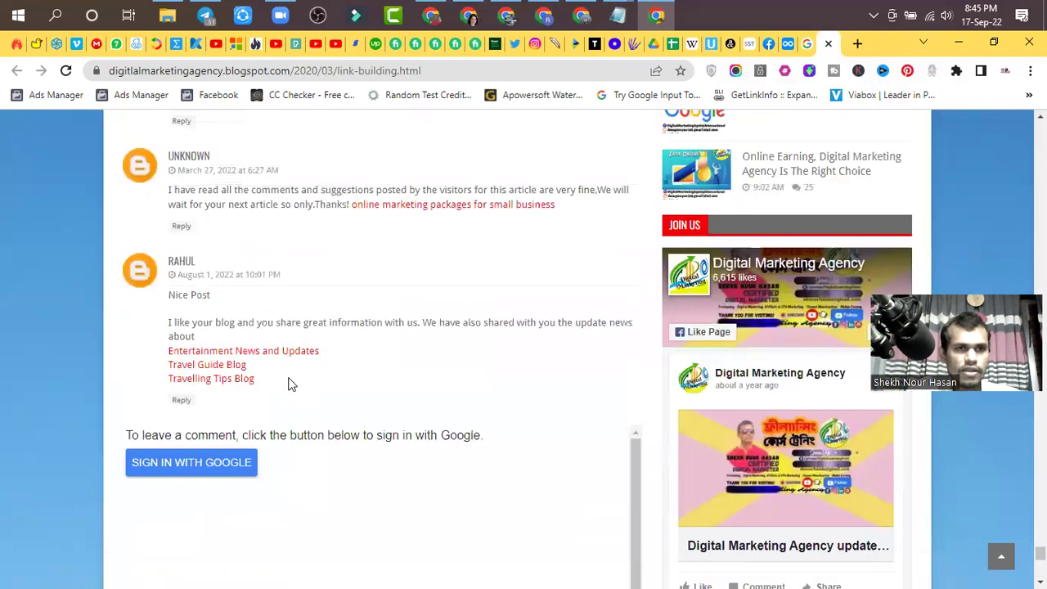
pyautogui.scroll(2, 288, 384)
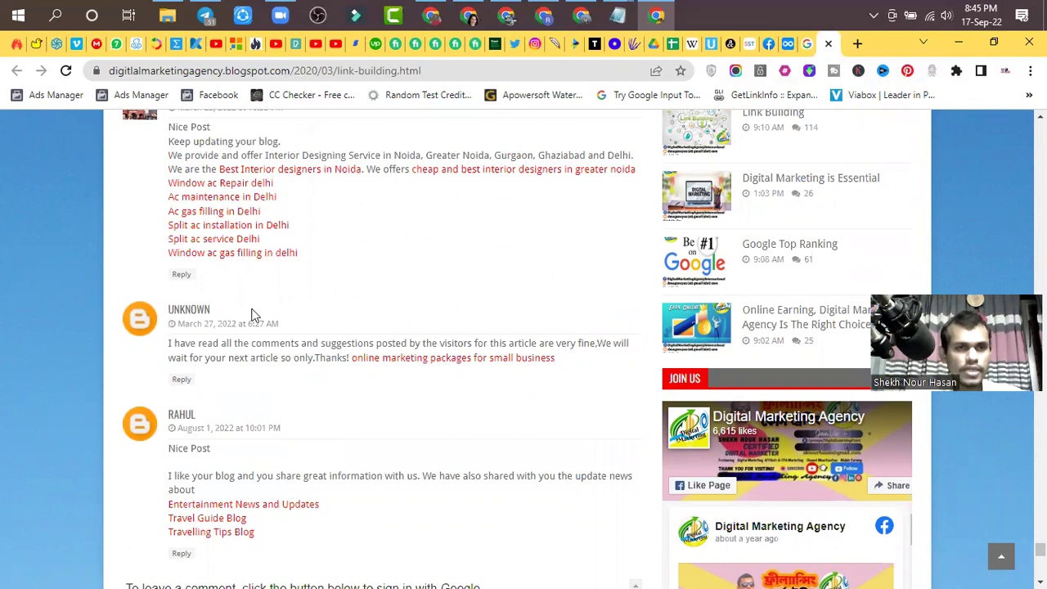
pyautogui.scroll(5, 253, 309)
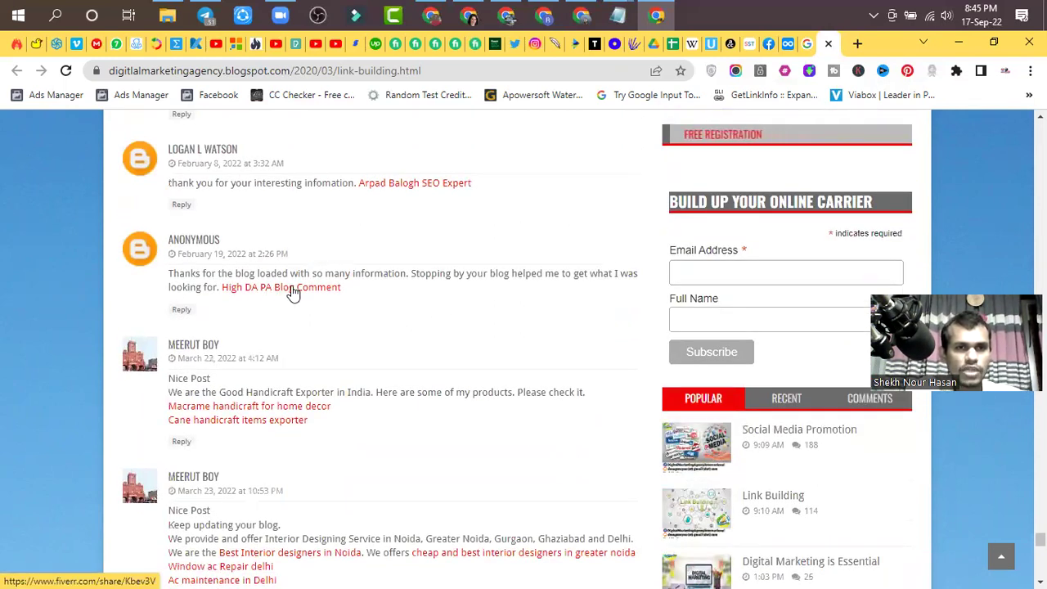
pyautogui.rightClick(292, 290)
pyautogui.press('Escape')
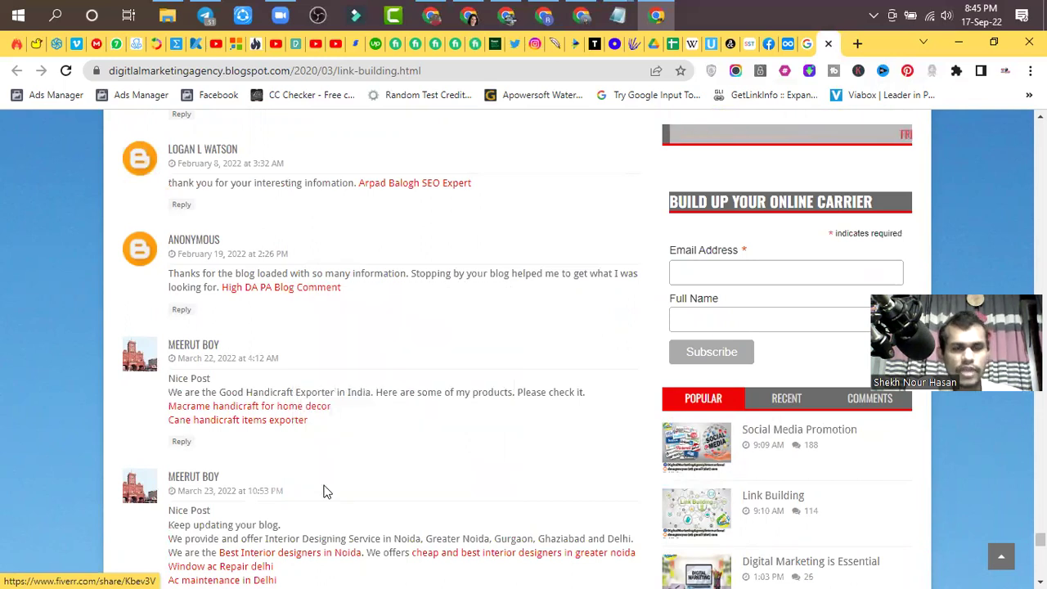
# - Reopen DevTools to confirm the link's rel='nofollow', then return to the Dynalist notes
pyautogui.scroll(1, 325, 491)
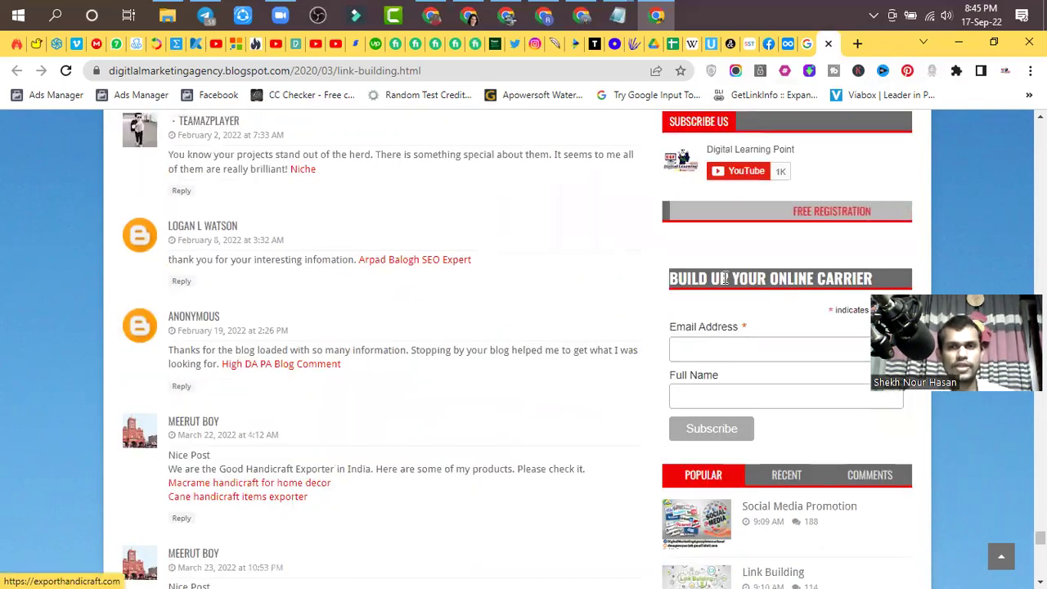
pyautogui.hotkey('ctrl', 'shift', 'i')
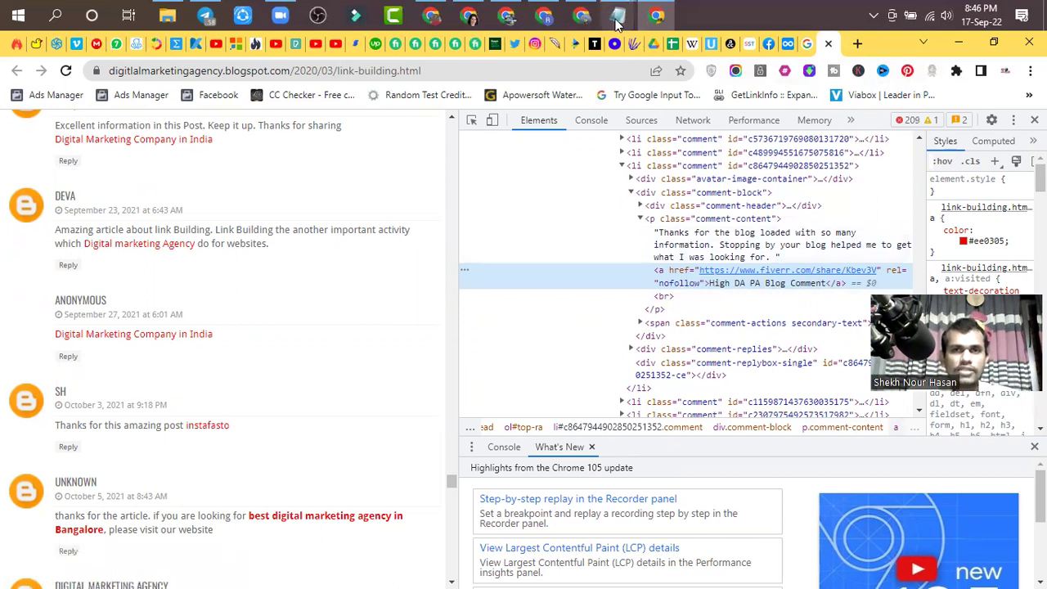
pyautogui.moveTo(620, 20)
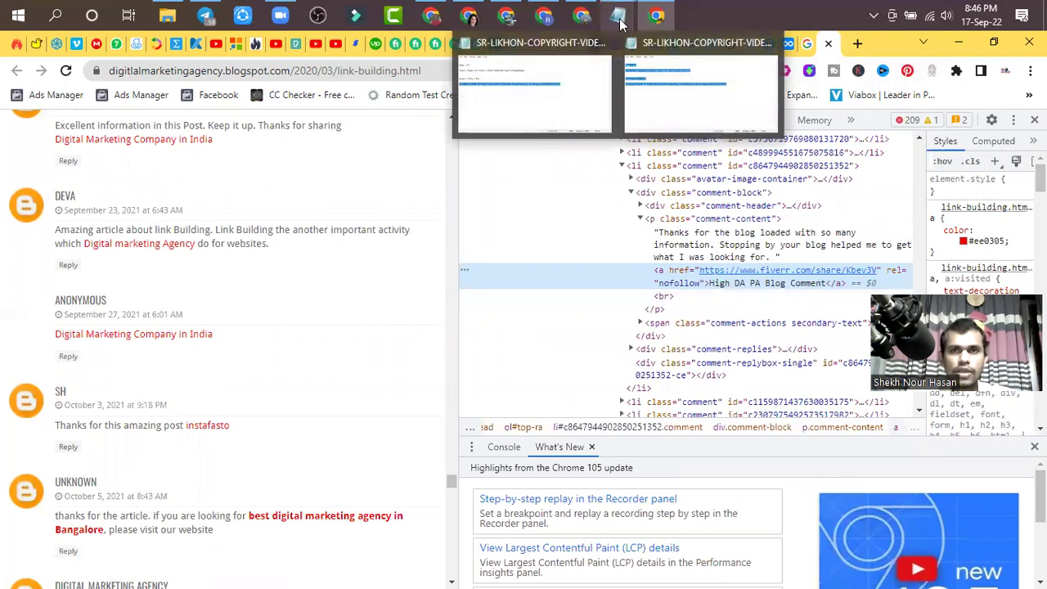
pyautogui.click(792, 43)
pyautogui.scroll(2, 385, 352)
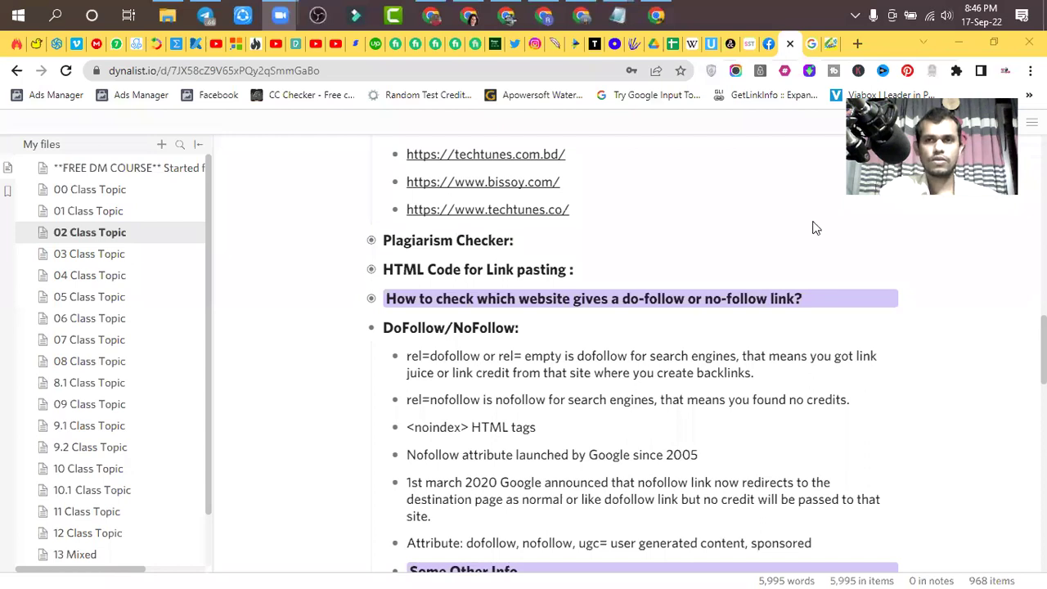
# - Collapse DoFollow/NoFollow, expand Business Categories and select the Yelp category-list link
pyautogui.click(371, 329)
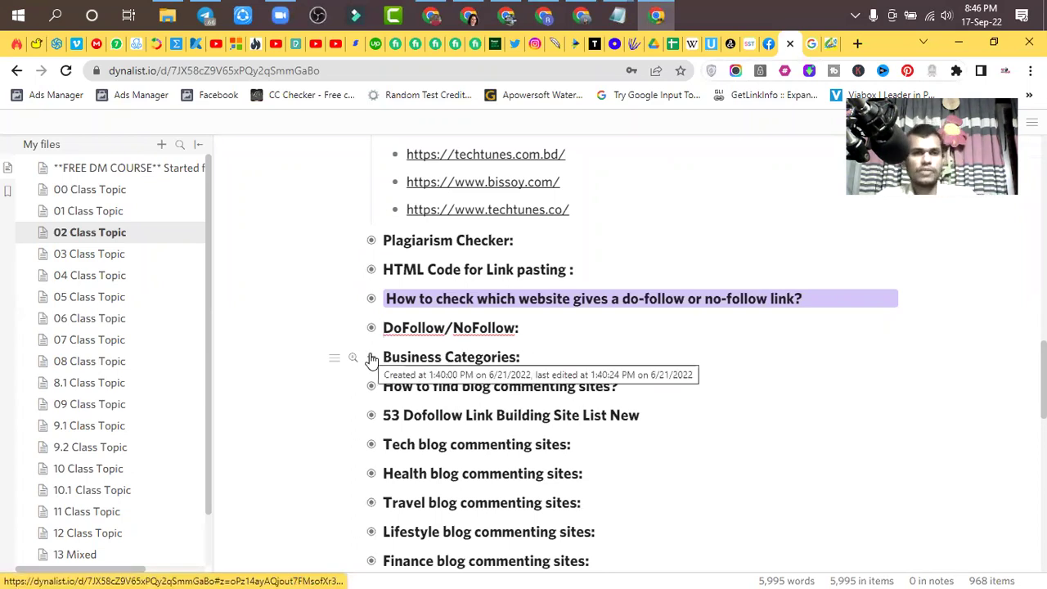
pyautogui.click(371, 358)
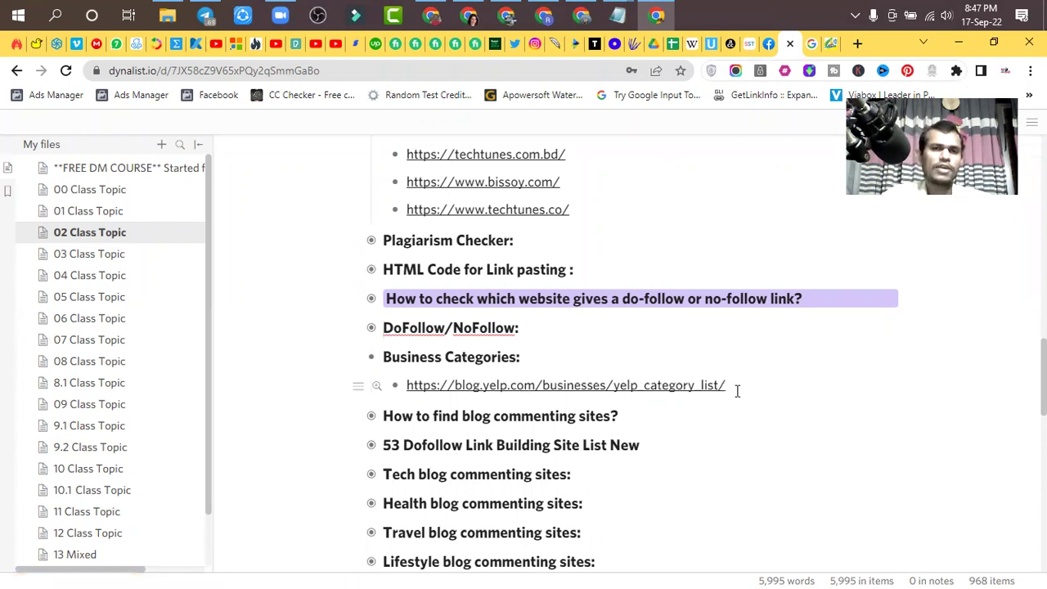
pyautogui.moveTo(727, 388); pyautogui.dragTo(407, 385)
pyautogui.hotkey('ctrl', 'c')
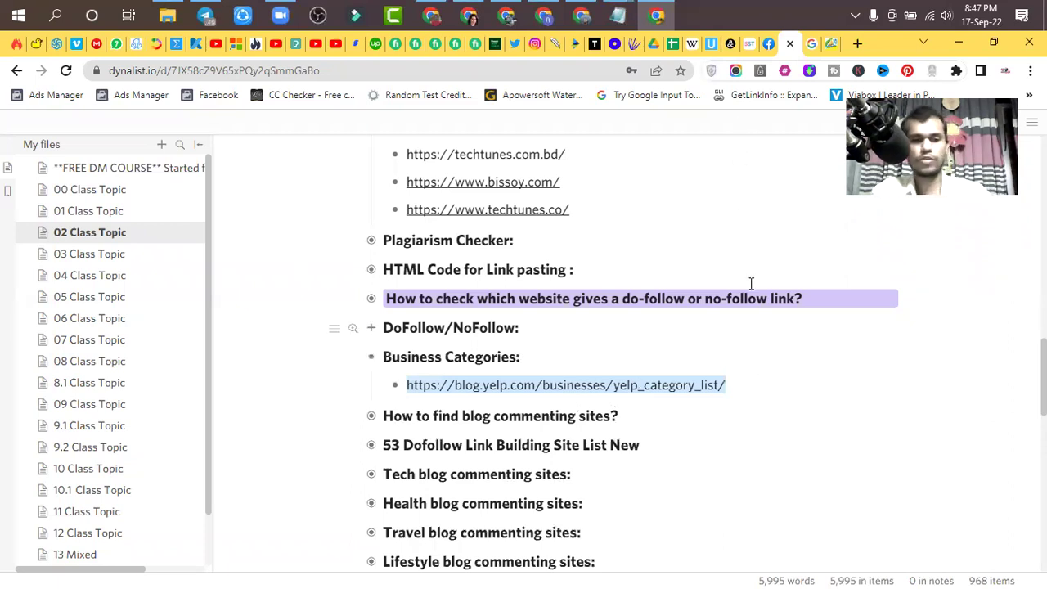
pyautogui.click(856, 43)
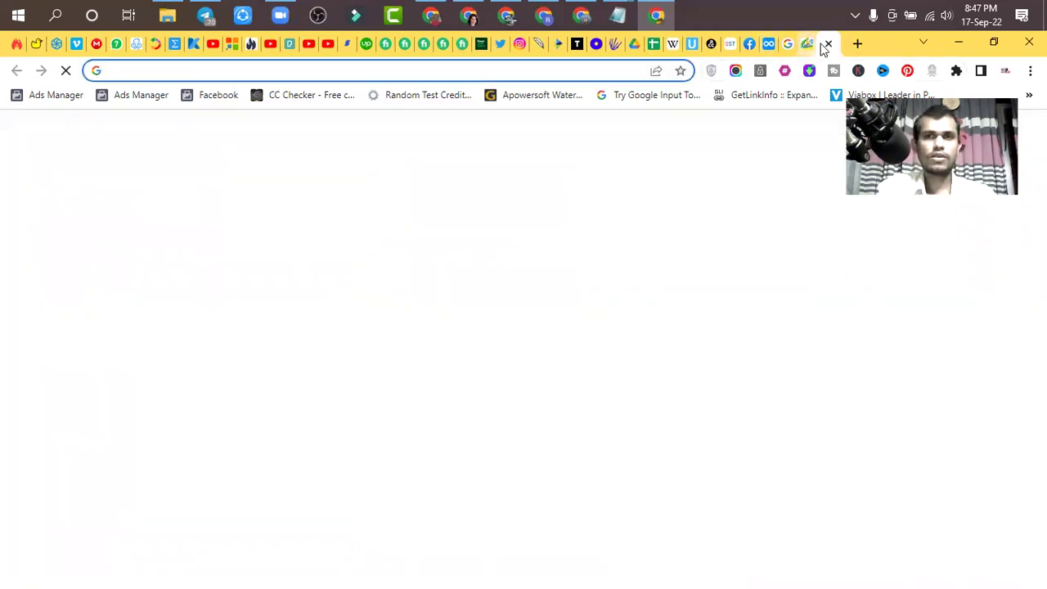
# - Load the copied Yelp category-list URL in the blog tab and close DevTools
pyautogui.click(828, 44)
pyautogui.click(829, 45)
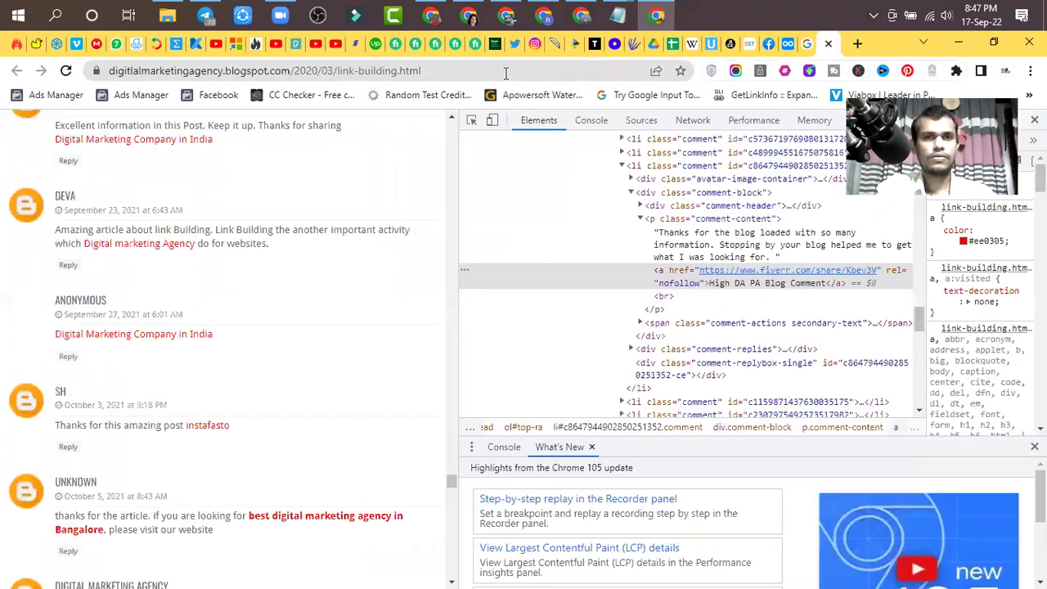
pyautogui.click(505, 72)
pyautogui.hotkey('ctrl', 'a')
pyautogui.hotkey('ctrl', 'v')
pyautogui.press('Return')
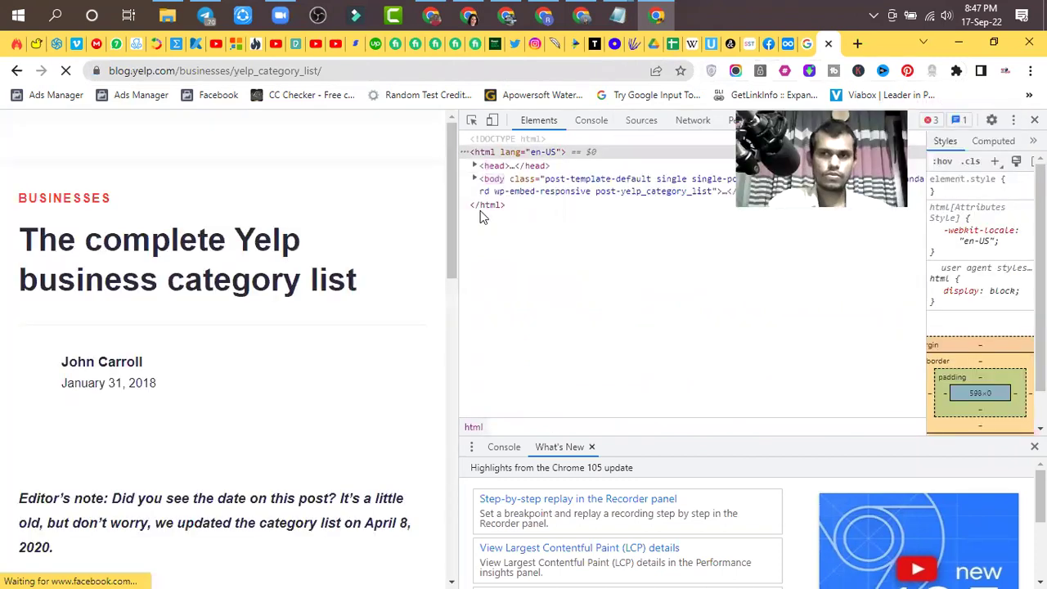
pyautogui.press('F12')
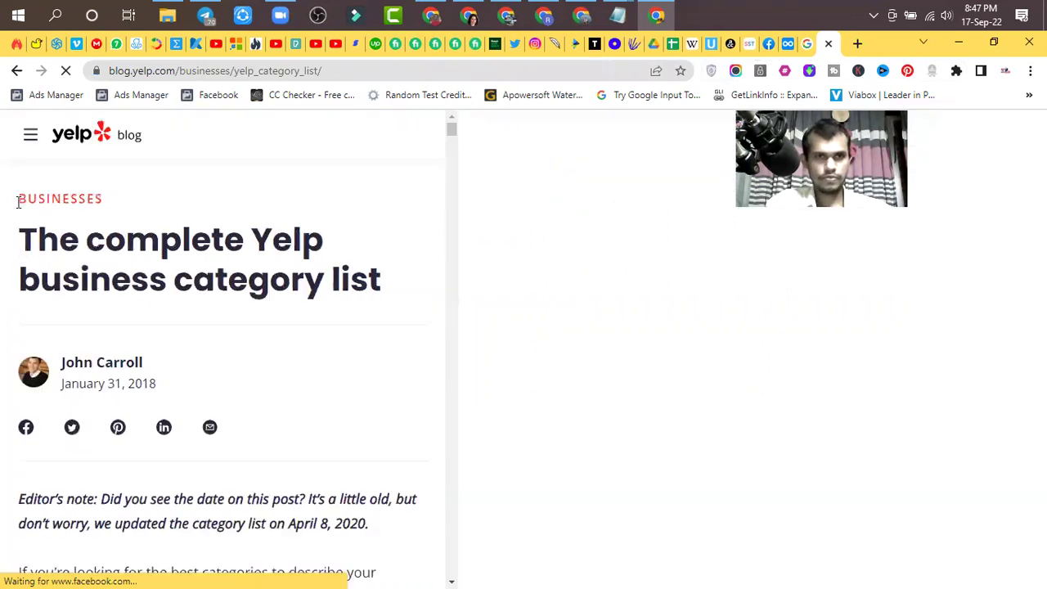
# - Scroll the Yelp business category list and jump to Health & Medical
pyautogui.scroll(-10, 421, 381)
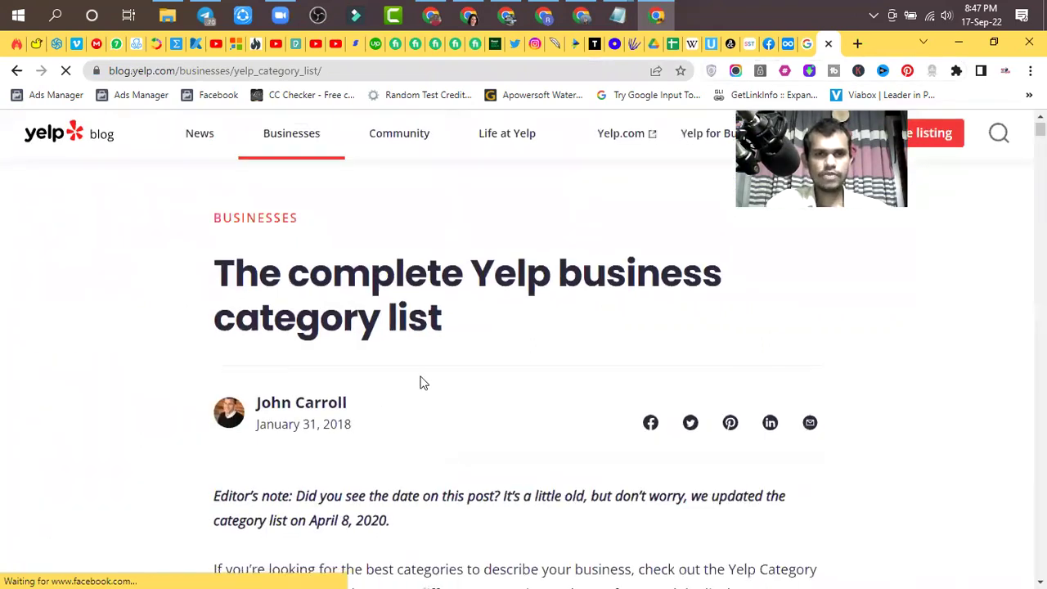
pyautogui.scroll(-10, 421, 377)
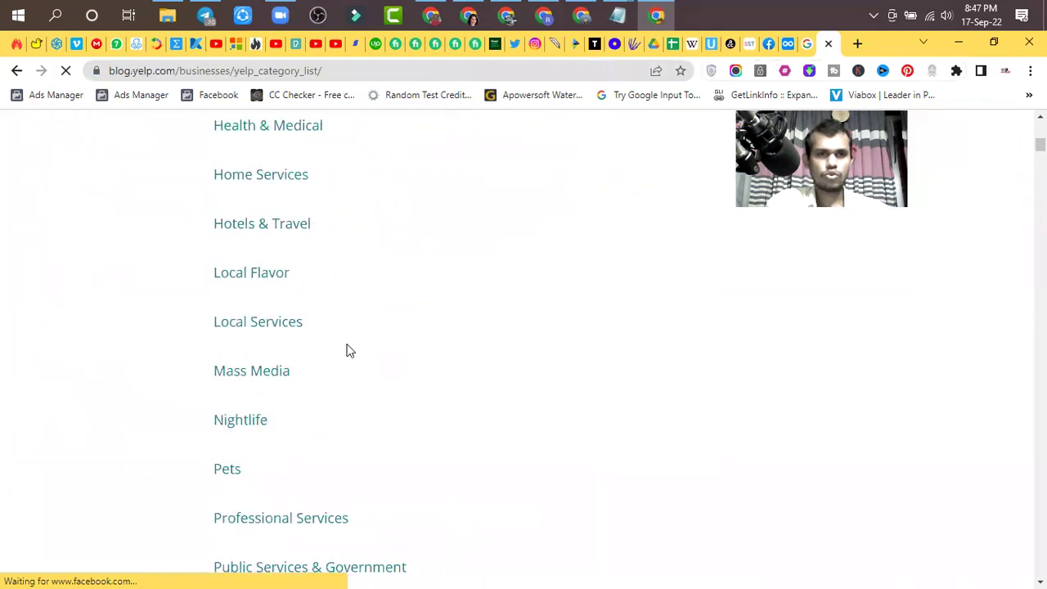
pyautogui.scroll(9, 346, 349)
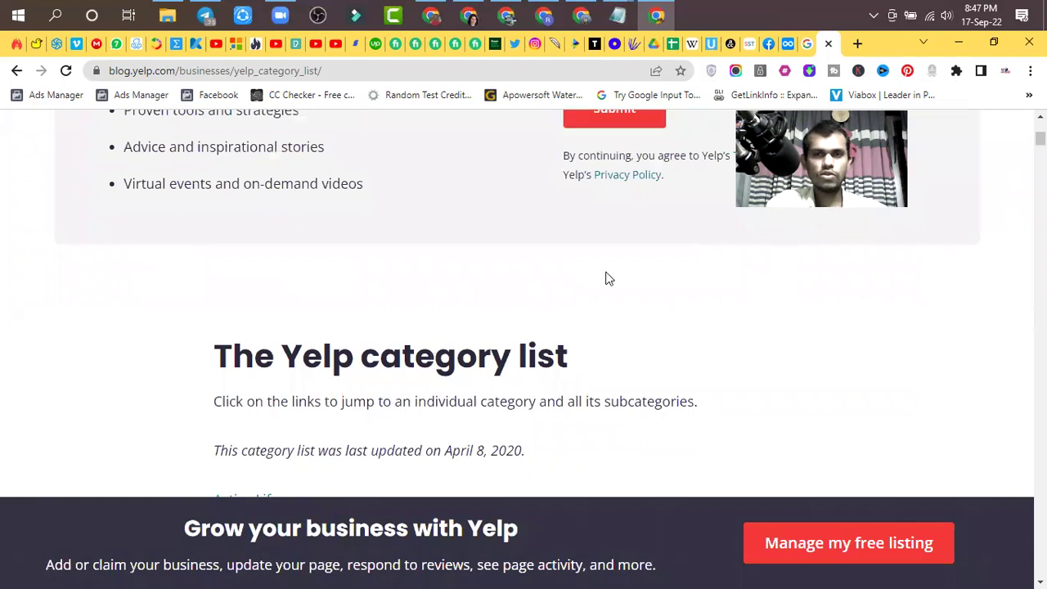
pyautogui.scroll(-1, 491, 308)
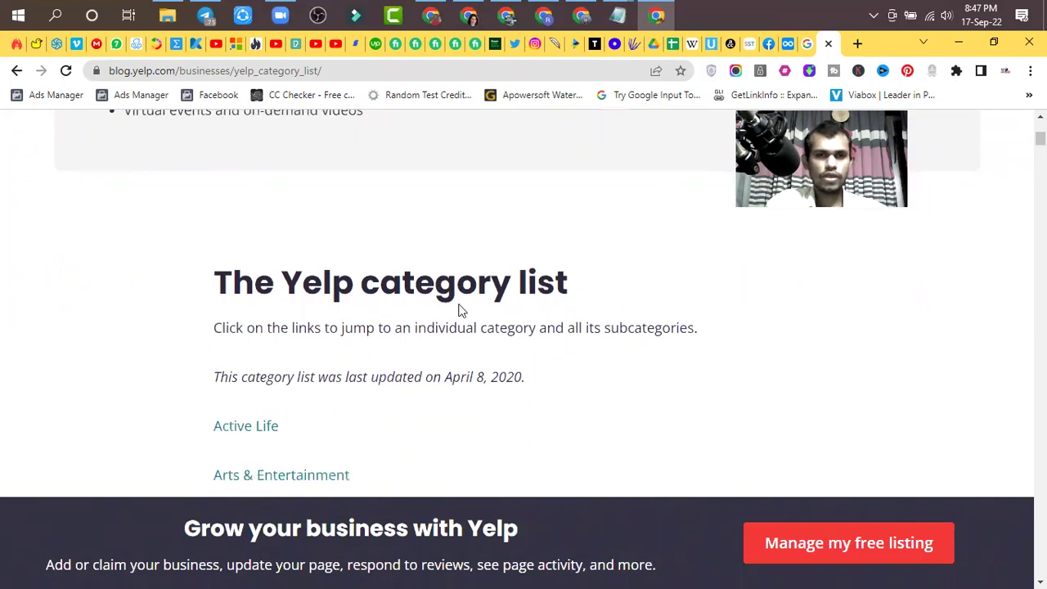
pyautogui.scroll(1, 397, 291)
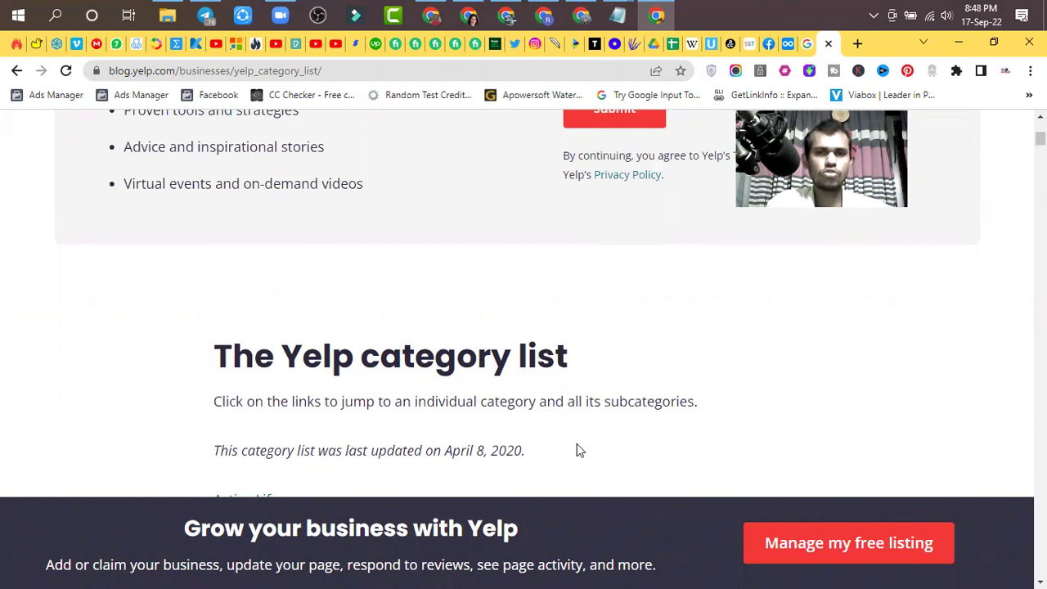
pyautogui.scroll(-8, 577, 445)
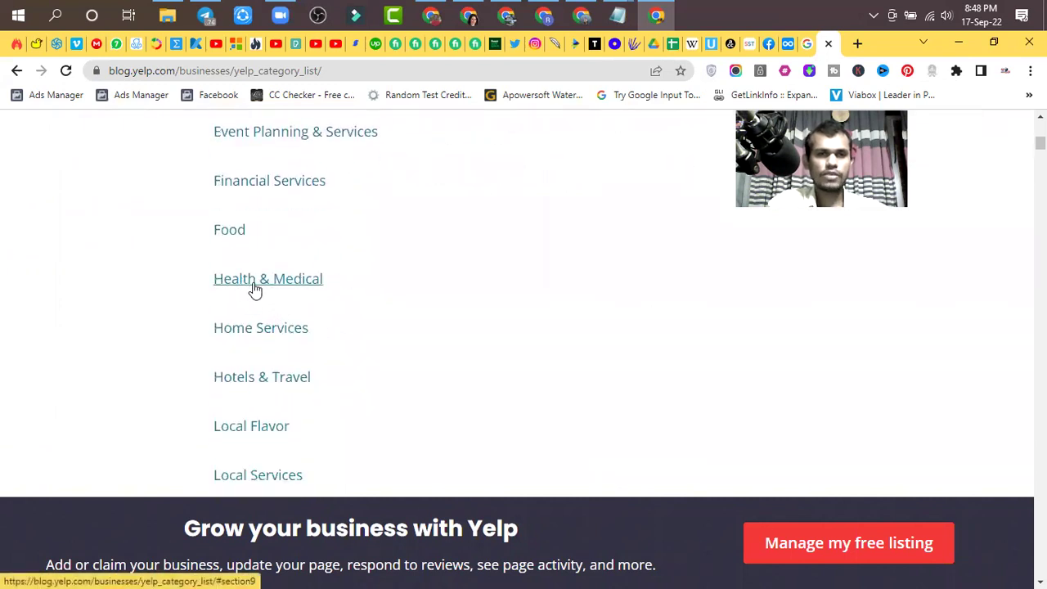
pyautogui.click(268, 283)
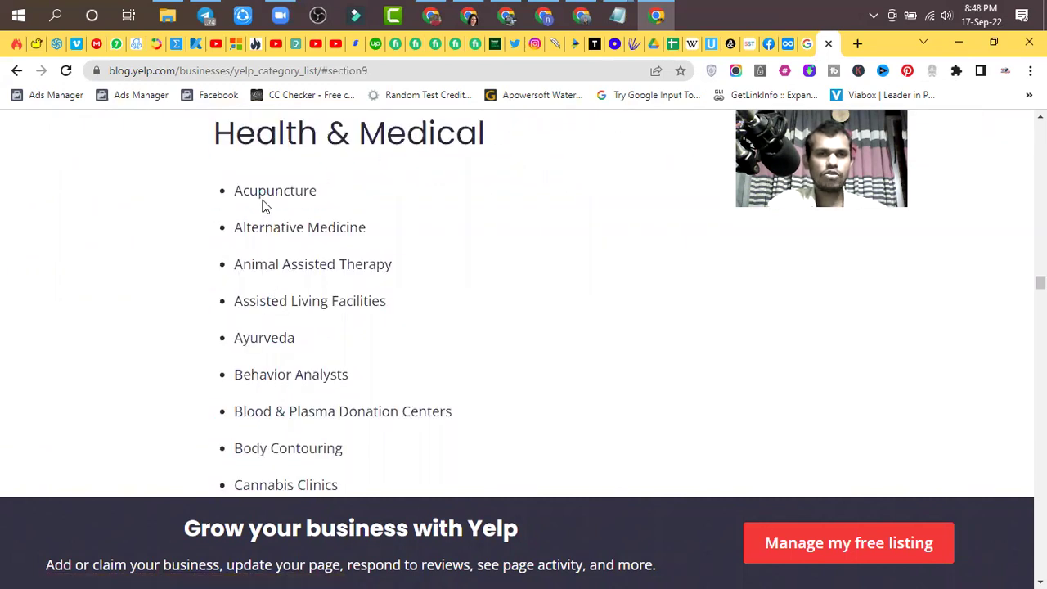
# - Browse the Health & Medical categories, then close the Yelp page
pyautogui.scroll(-8, 270, 381)
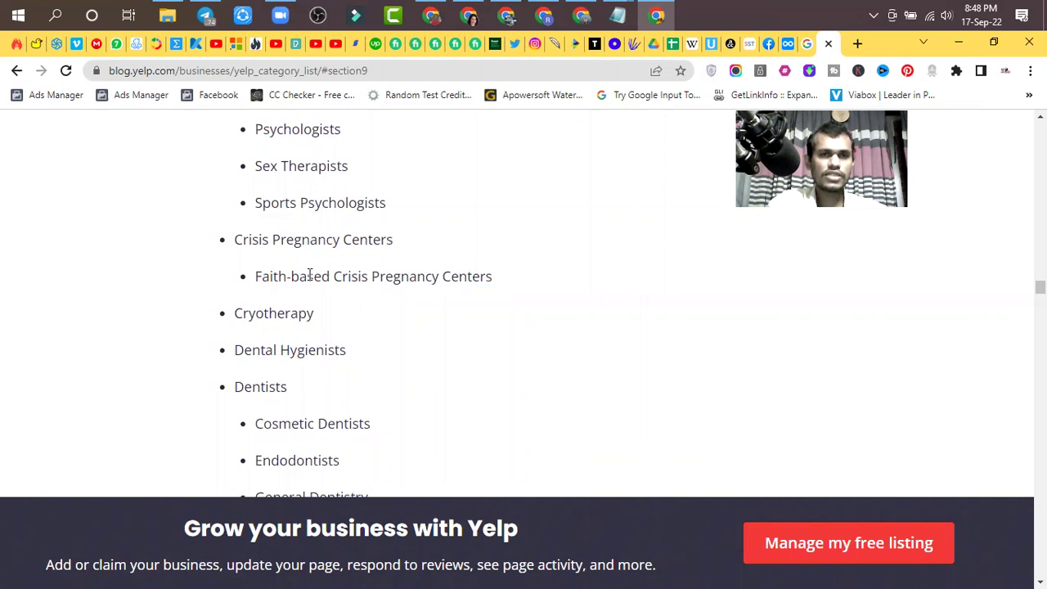
pyautogui.moveTo(302, 276); pyautogui.dragTo(505, 292)
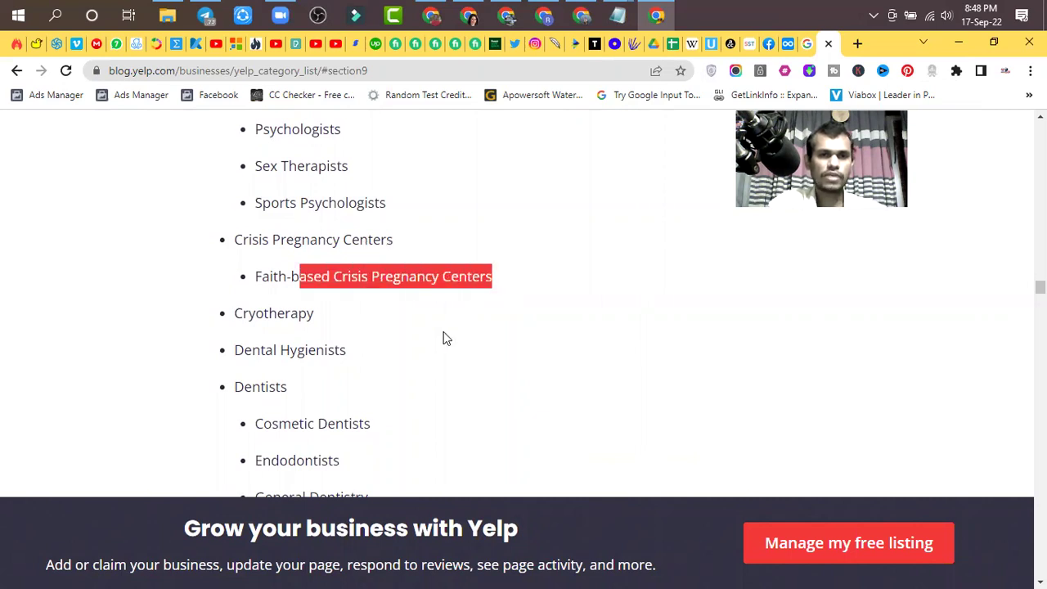
pyautogui.scroll(-2, 444, 337)
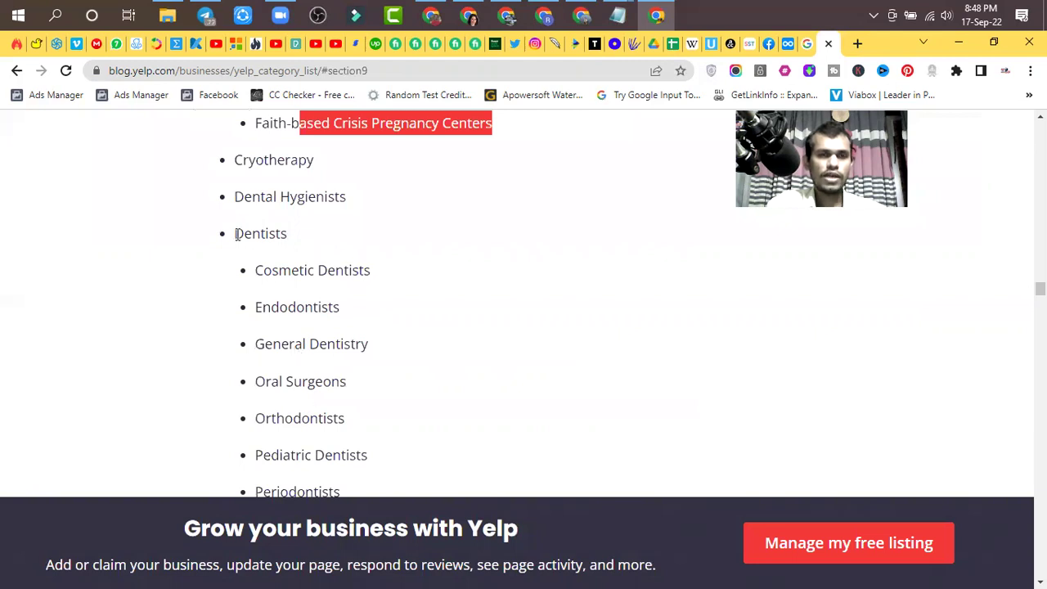
pyautogui.scroll(2, 235, 235)
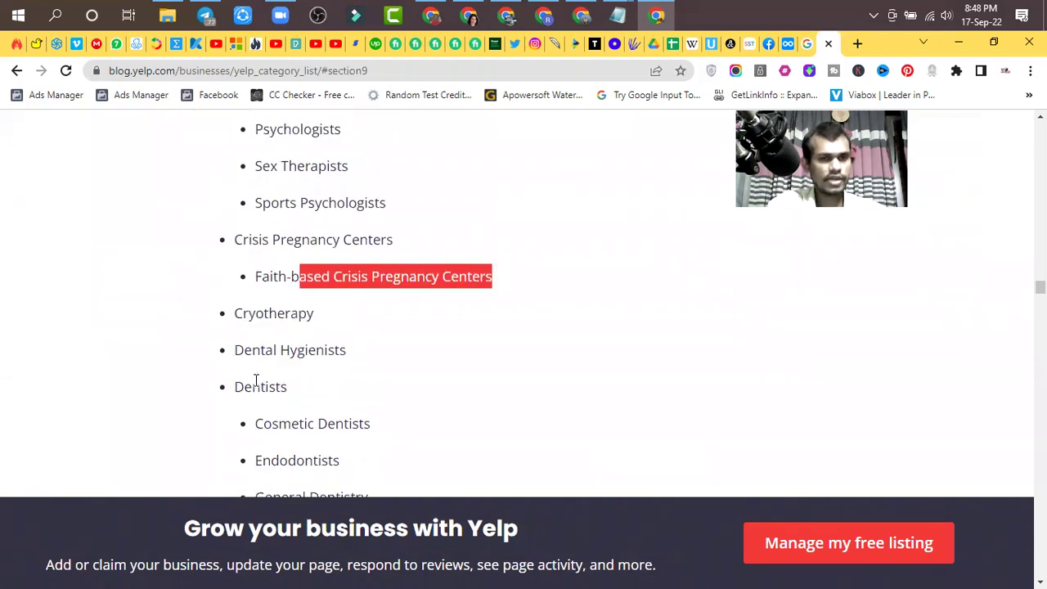
pyautogui.click(315, 424)
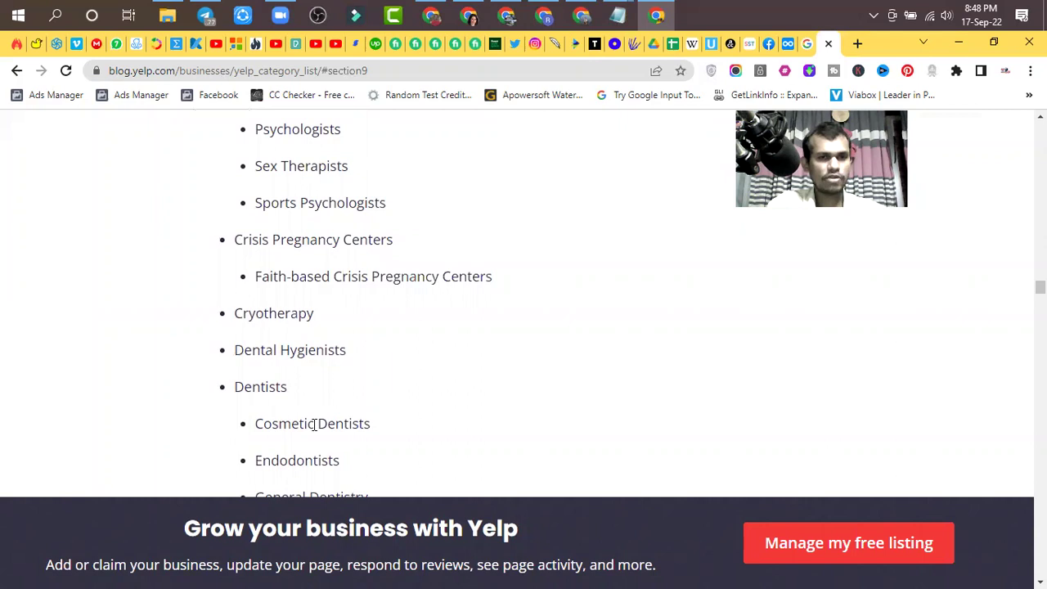
pyautogui.scroll(-2, 315, 424)
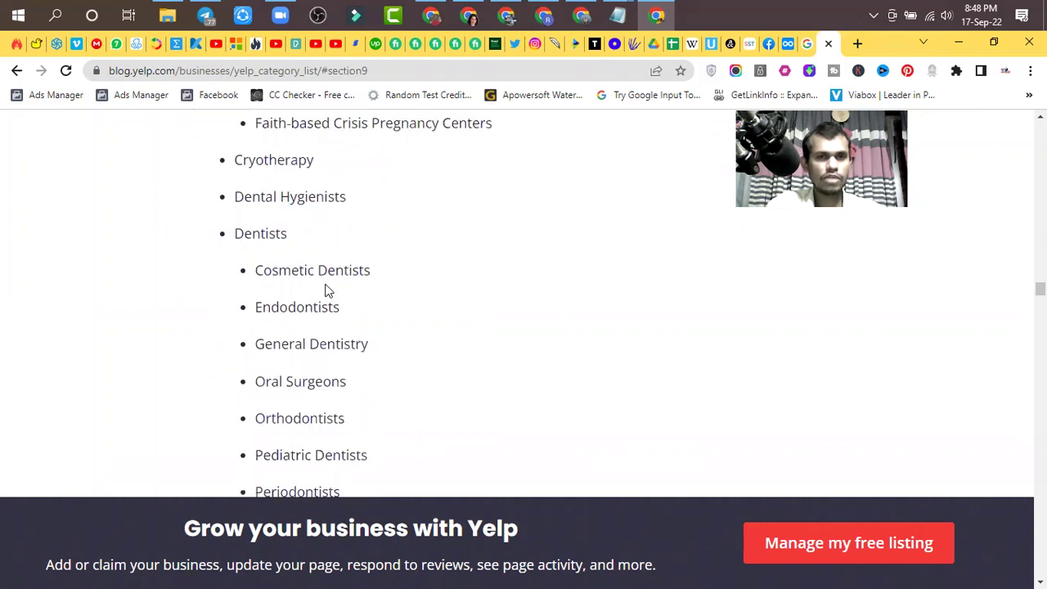
pyautogui.scroll(2, 261, 342)
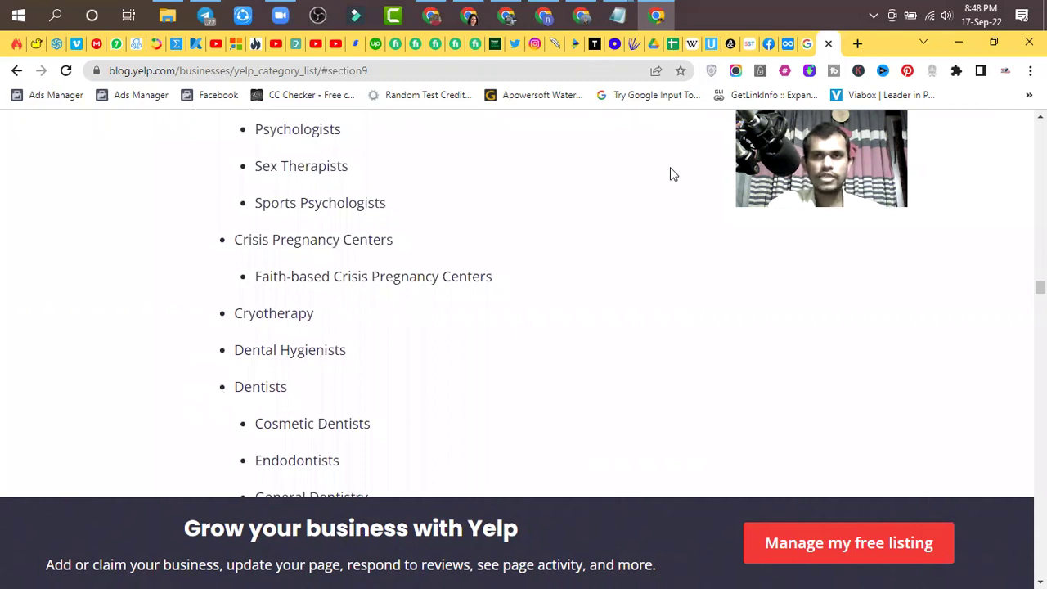
pyautogui.click(829, 44)
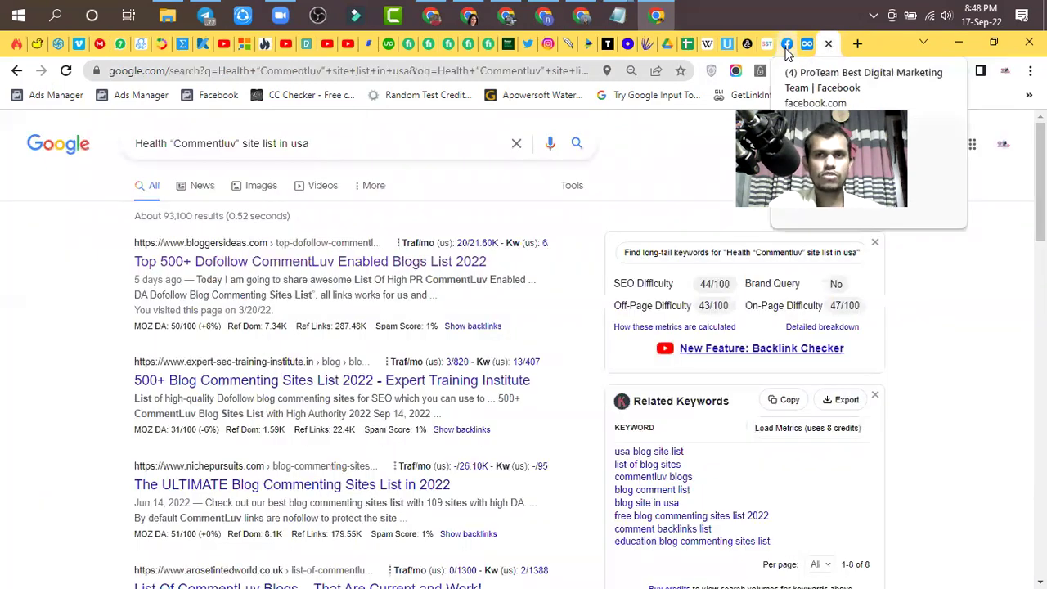
# - Select the Dynalist line 'Health “Commentluv” site list in usa' and search it on Google
pyautogui.hotkey('ctrl', 'shift', 'Tab')
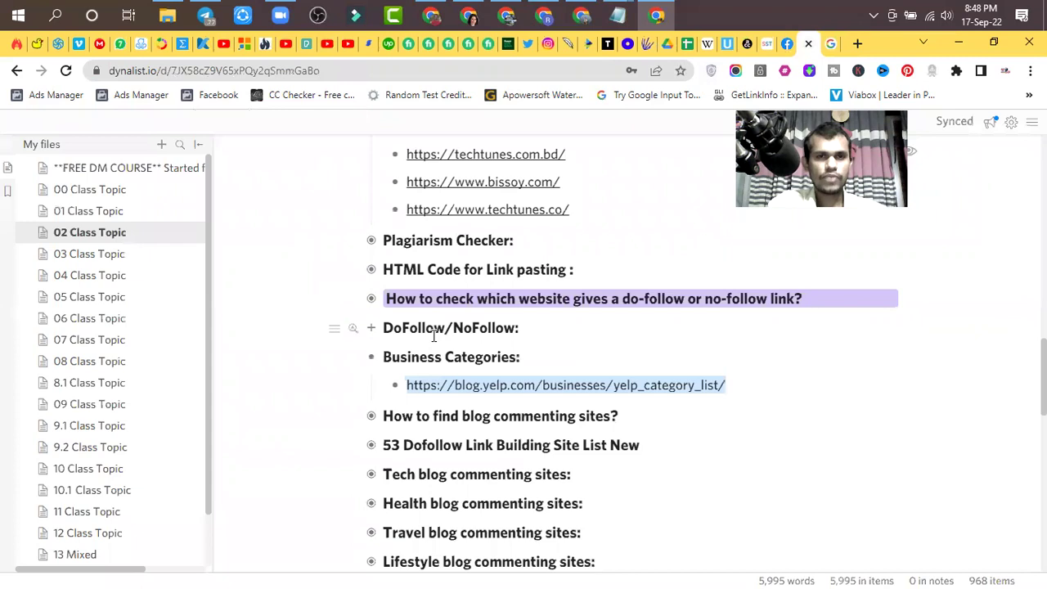
pyautogui.click(370, 329)
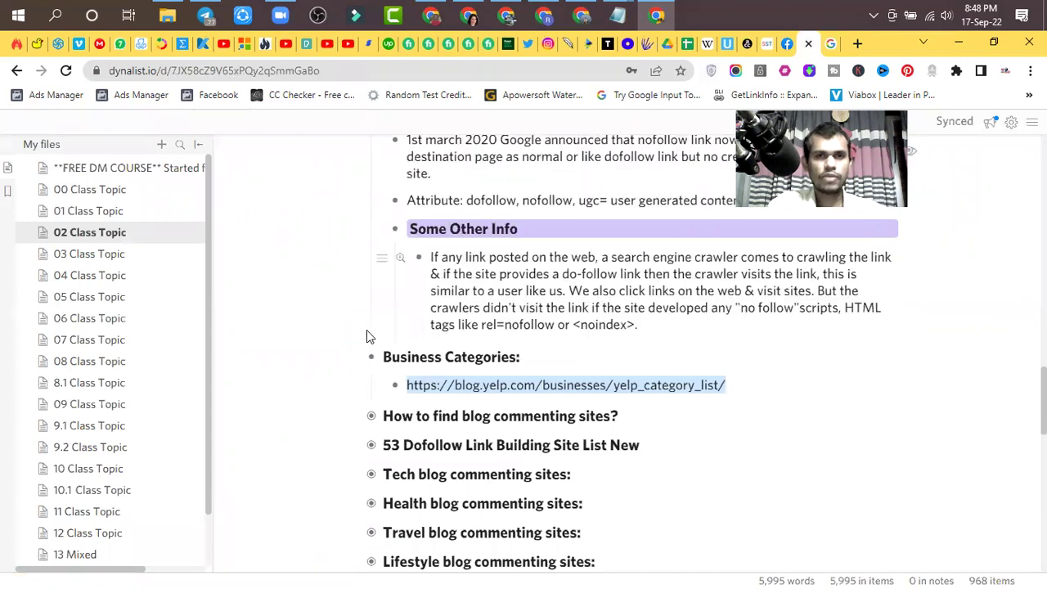
pyautogui.click(378, 230)
pyautogui.scroll(3, 385, 238)
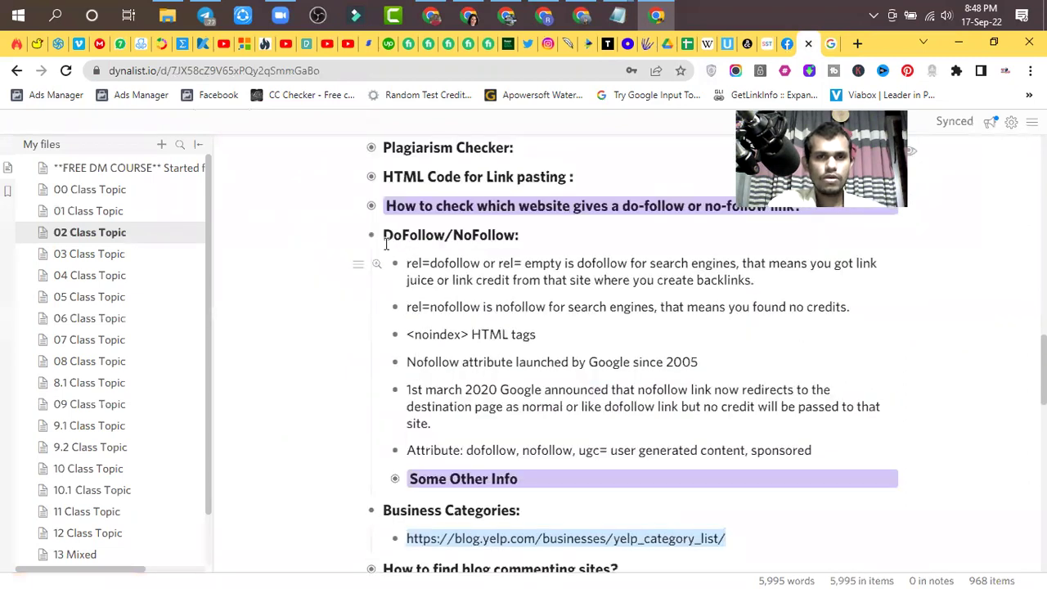
pyautogui.click(371, 235)
pyautogui.scroll(10, 606, 439)
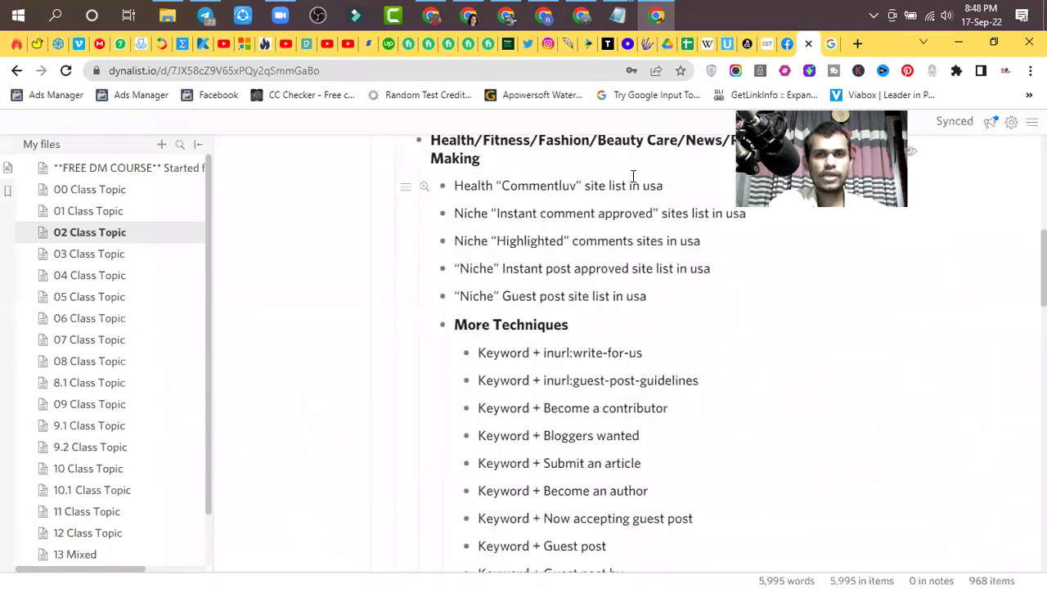
pyautogui.moveTo(670, 188); pyautogui.dragTo(453, 187)
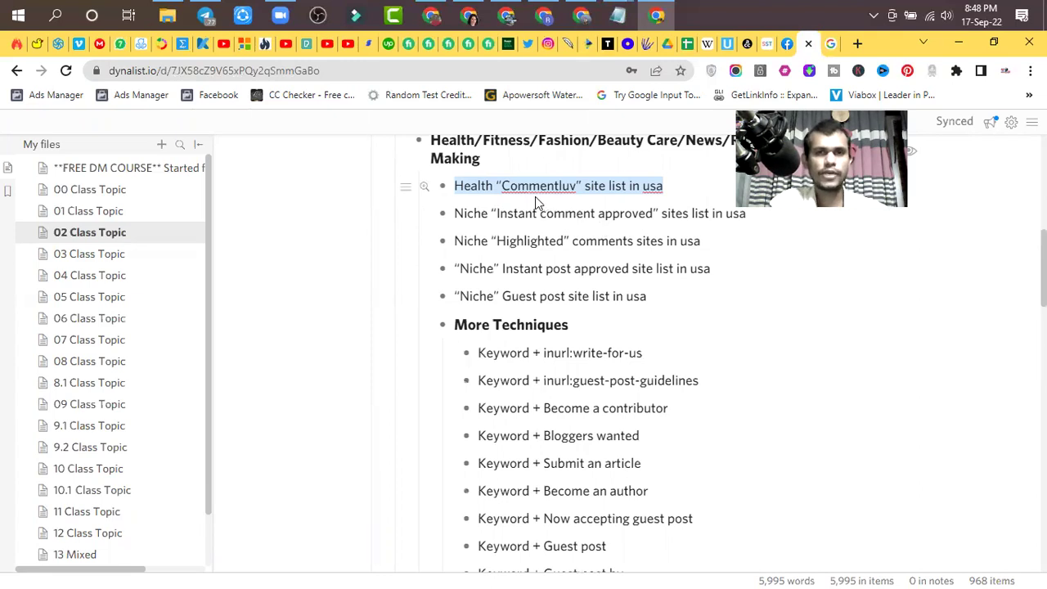
pyautogui.moveTo(546, 187)
pyautogui.mouseDown()
pyautogui.moveTo(753, 96)
pyautogui.moveTo(835, 46)
pyautogui.mouseUp()
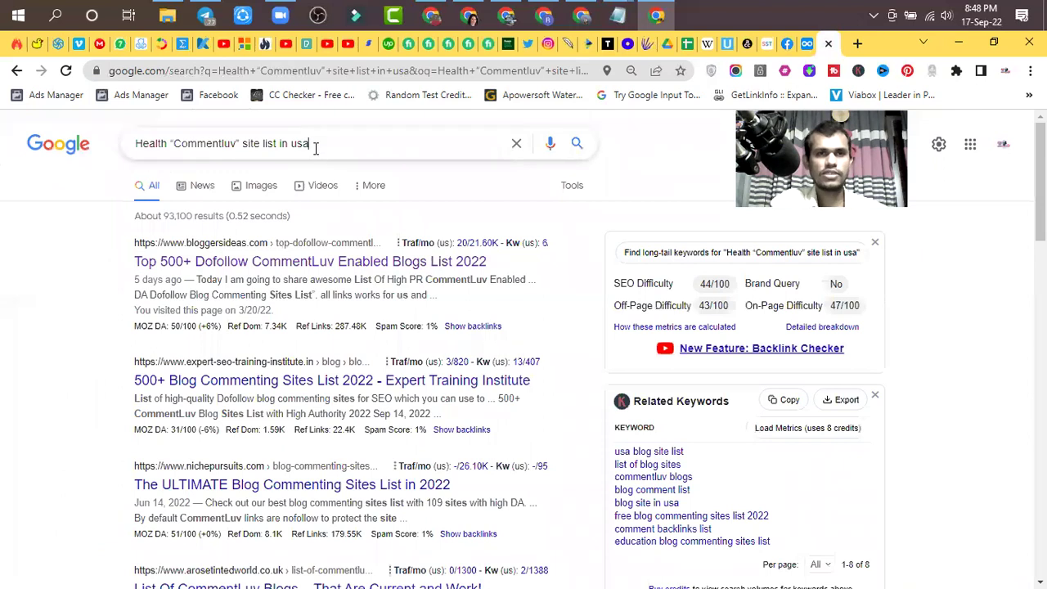
# - Open the bloggersideas.com result 'Top 500+ Dofollow CommentLuv Enabled Blogs List 2022'
pyautogui.click(316, 140)
pyautogui.click(33, 253)
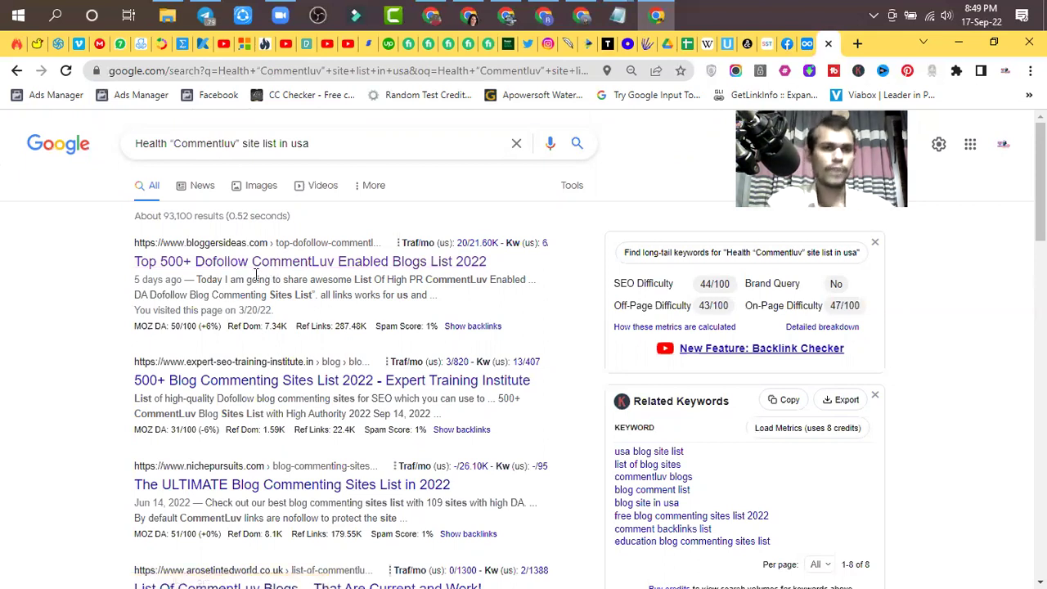
pyautogui.click(236, 262)
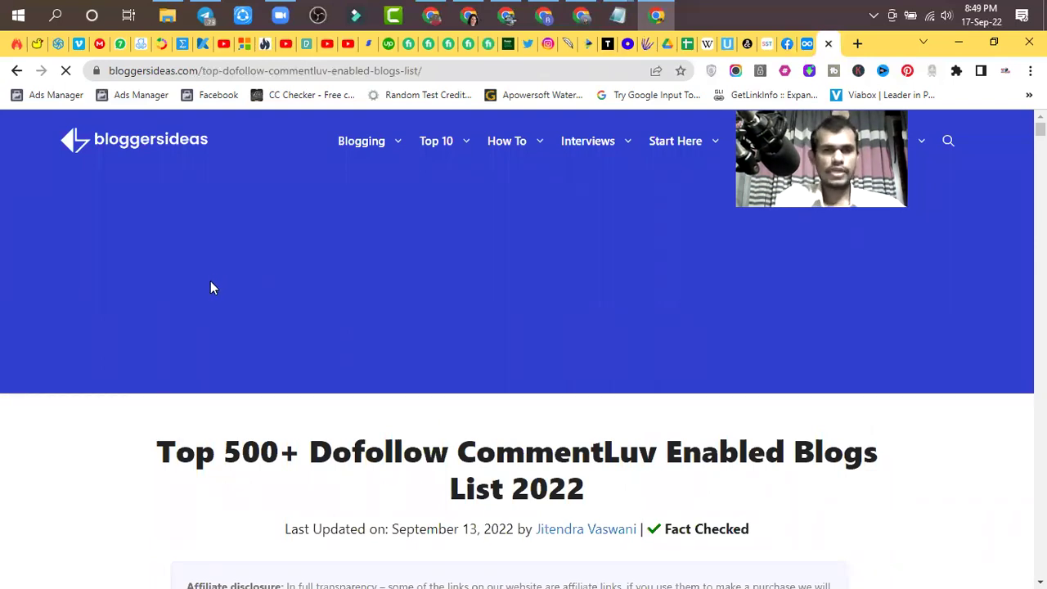
# - Dismiss the Spin to Win popup and read the CommentLuv blogs list article's introduction
pyautogui.scroll(-6, 366, 242)
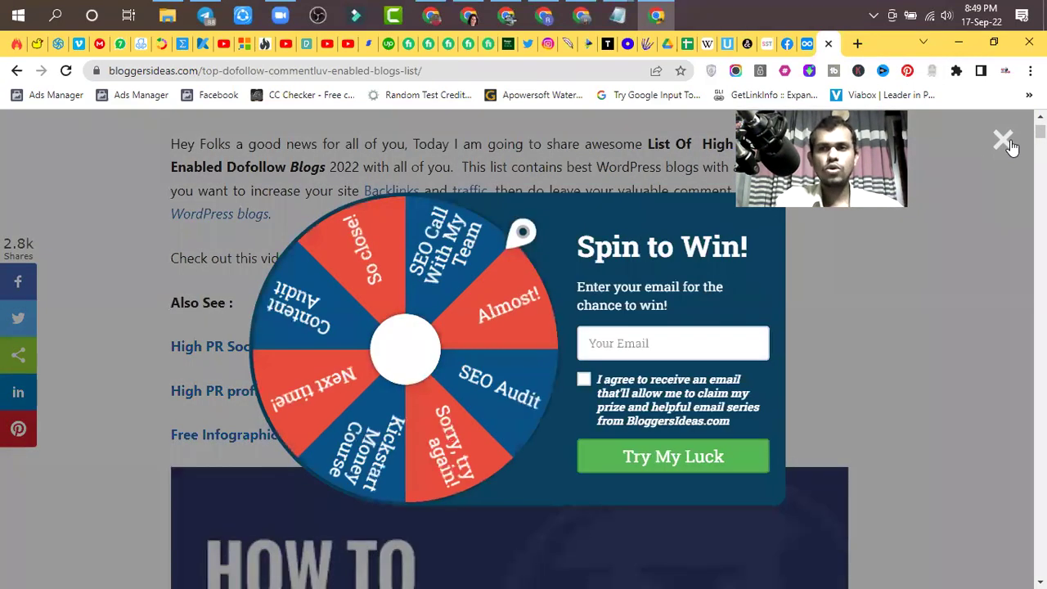
pyautogui.press('Escape')
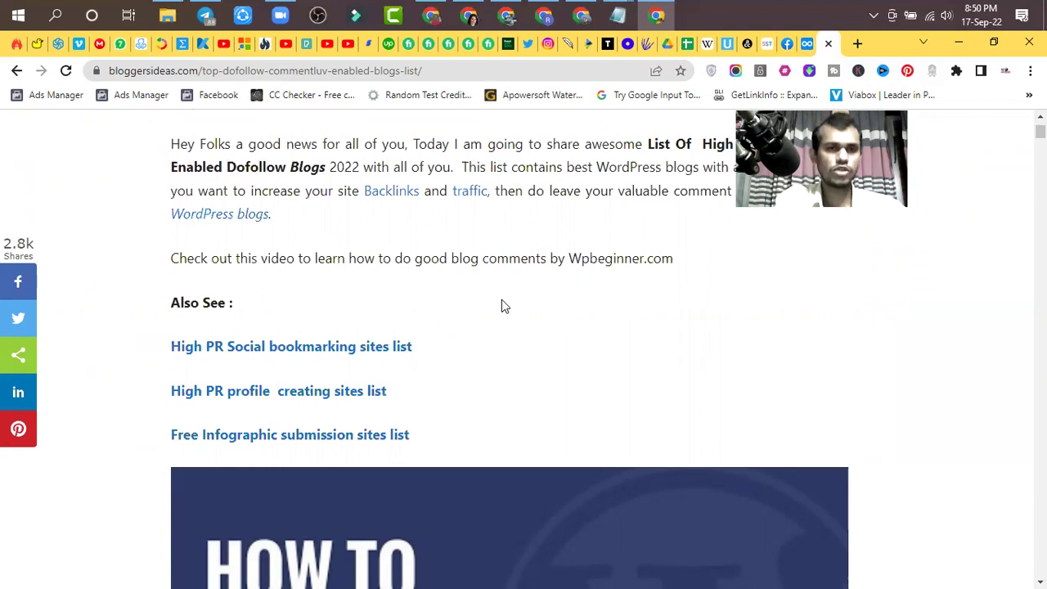
pyautogui.scroll(2, 465, 310)
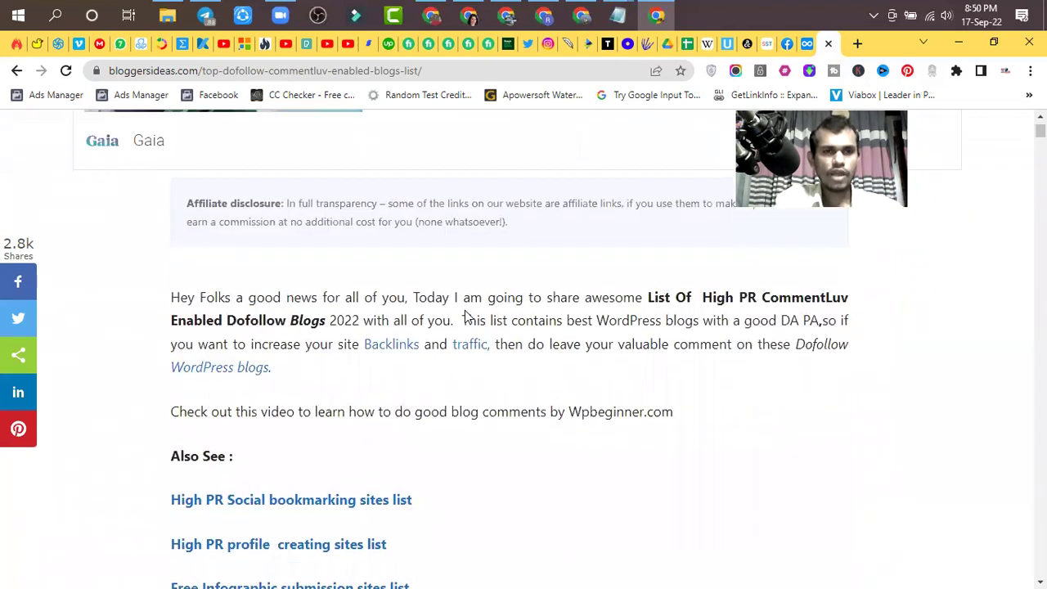
pyautogui.scroll(-10, 412, 315)
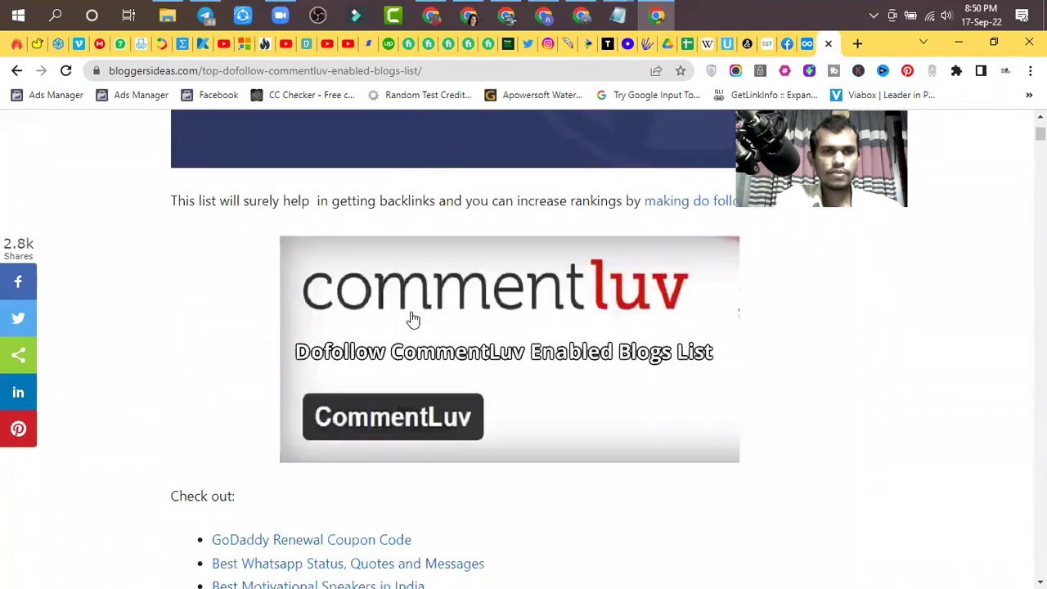
pyautogui.scroll(3, 412, 318)
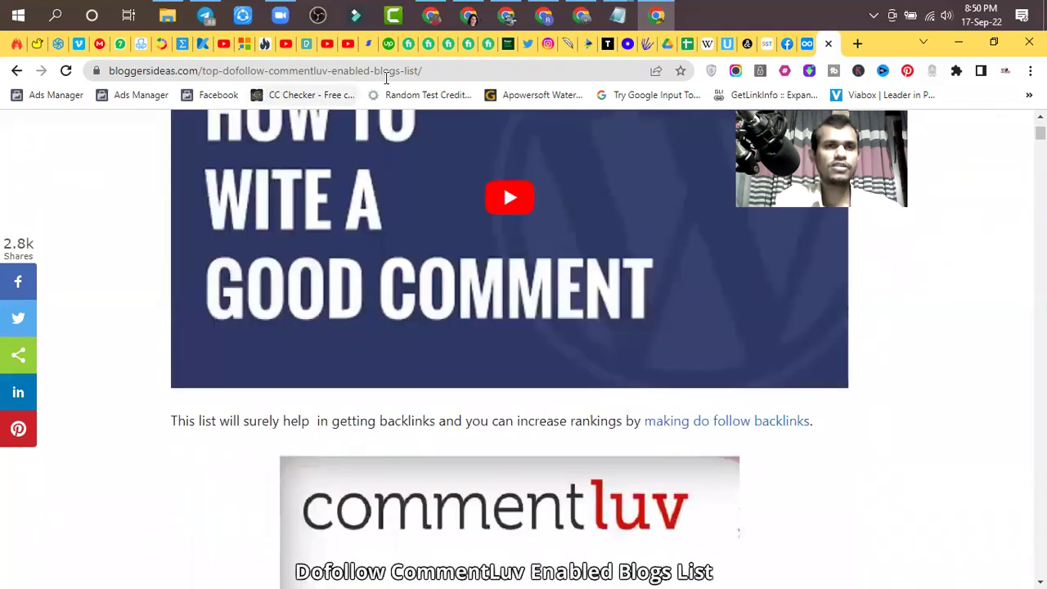
pyautogui.scroll(4, 402, 308)
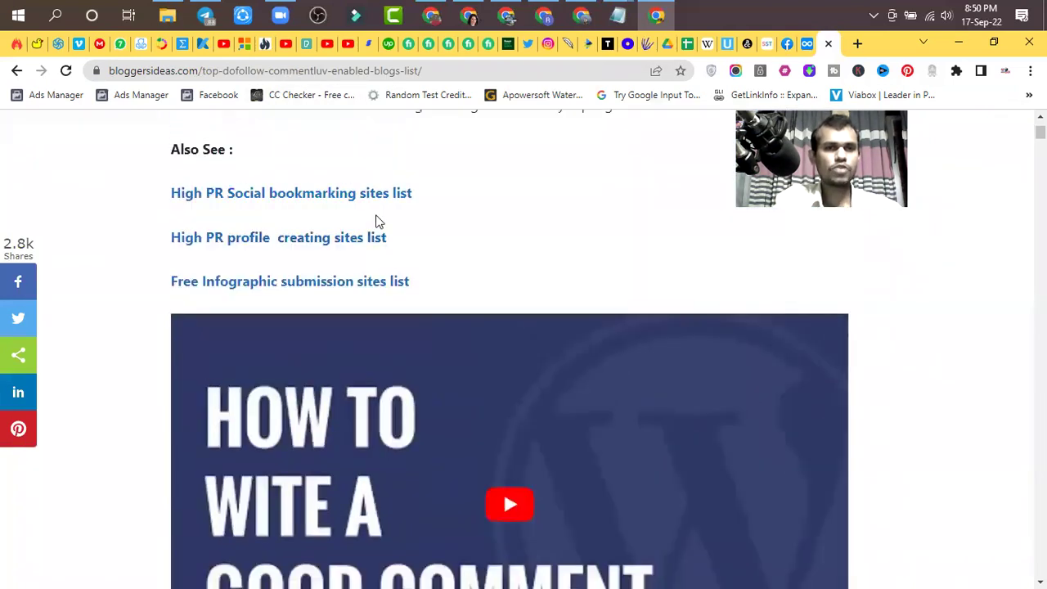
pyautogui.scroll(-12, 377, 221)
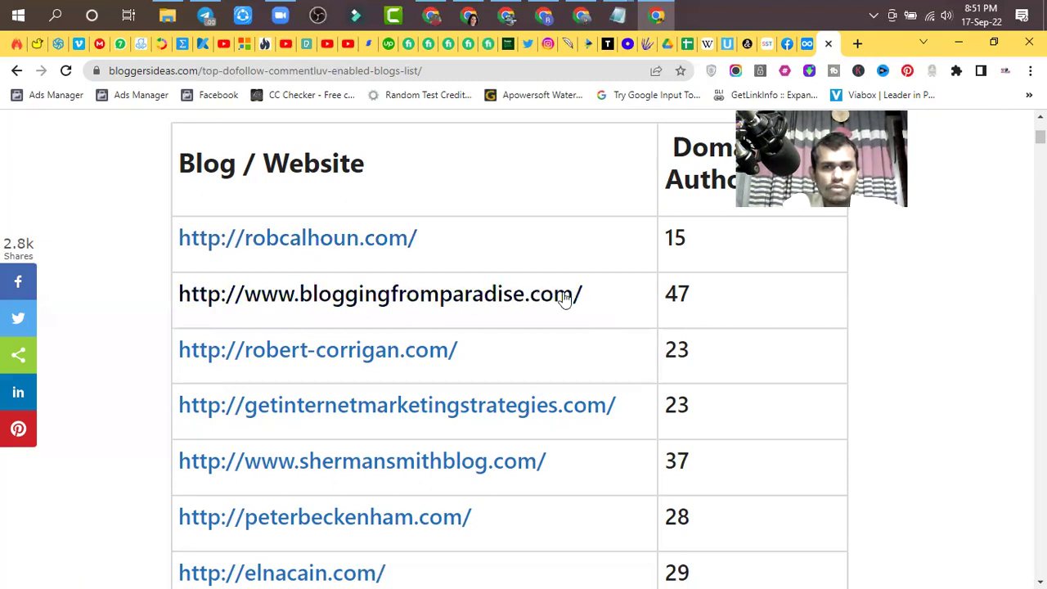
# - Select the bloggingfromparadise.com link text, domain authority 47, in the Blog / Website table
pyautogui.moveTo(592, 299); pyautogui.dragTo(205, 294)
# - Open bloggingfromparadise.com in a new tab and browse its homepage's recent posts
pyautogui.click(262, 302)
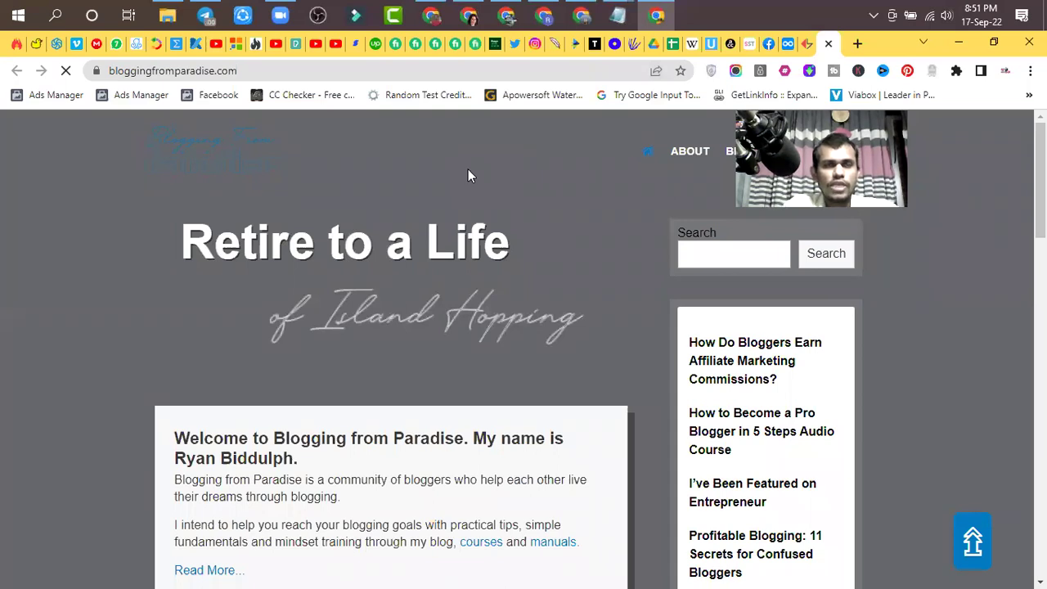
pyautogui.scroll(-2, 250, 385)
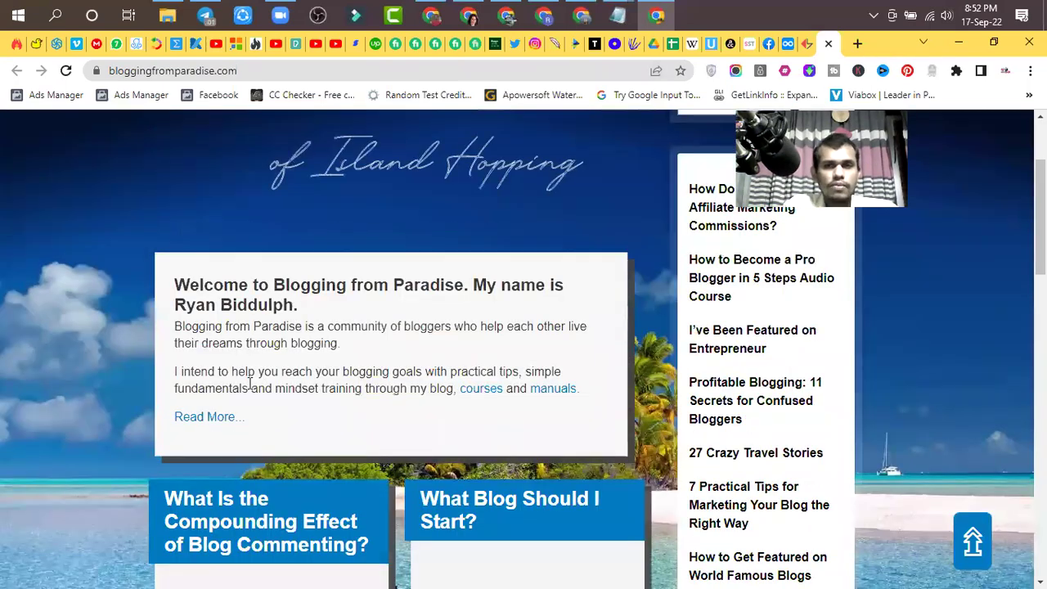
pyautogui.scroll(2, 346, 341)
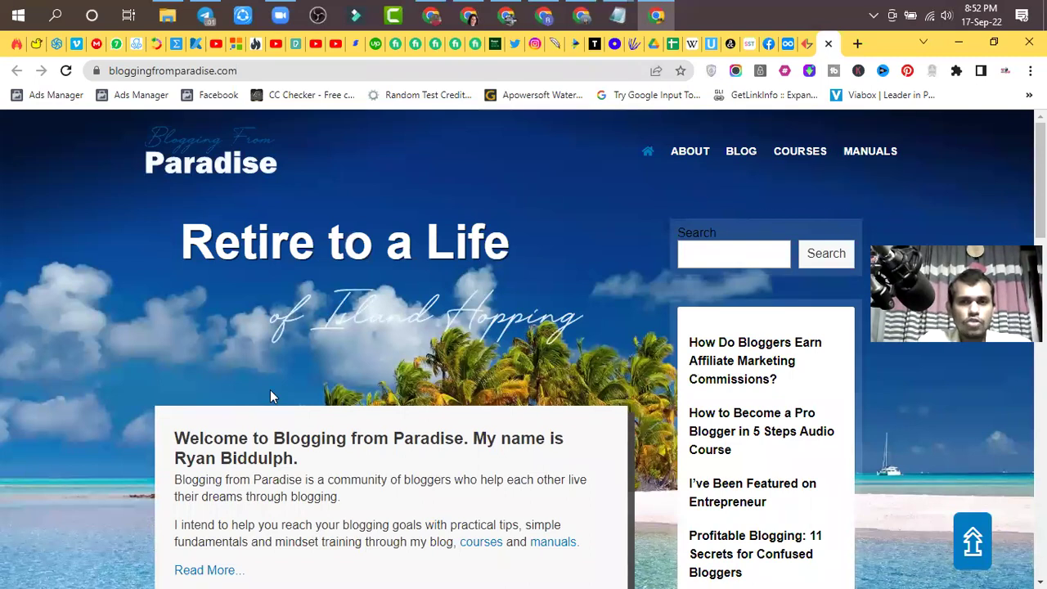
pyautogui.scroll(-12, 335, 375)
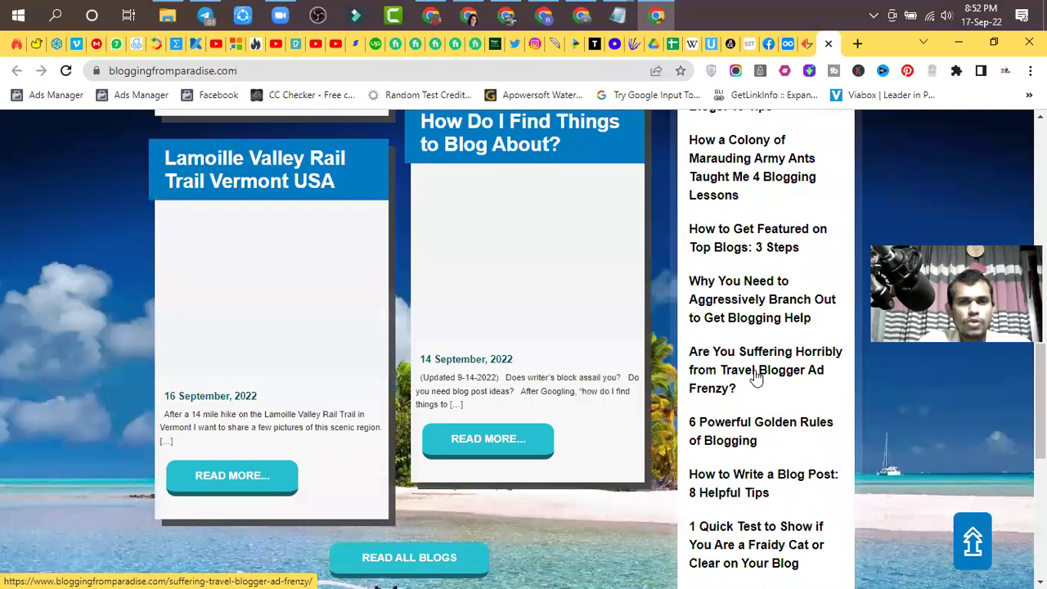
pyautogui.scroll(12, 755, 374)
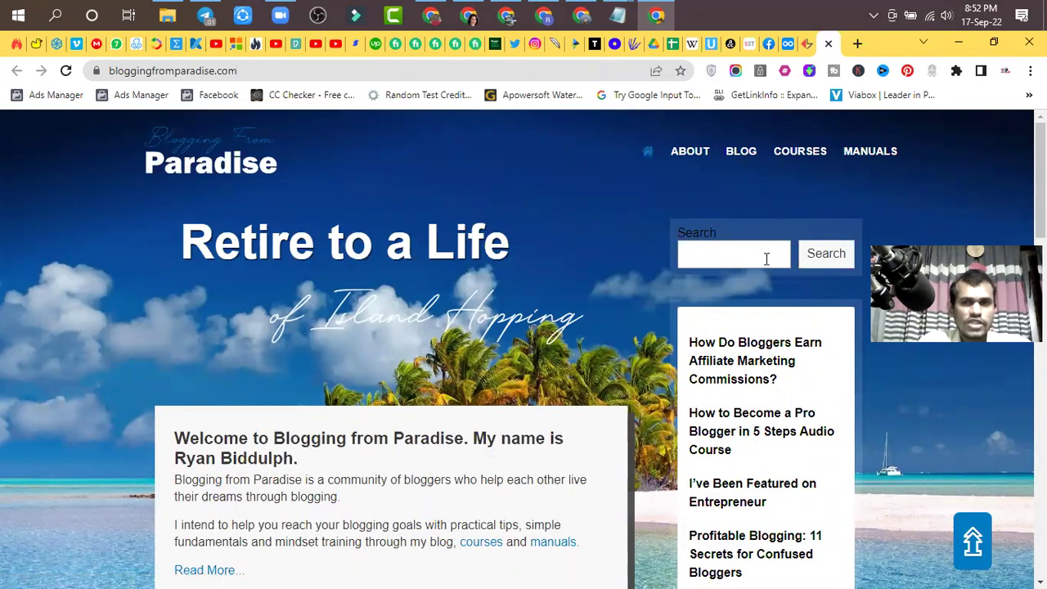
# - Search the blog's posts for 'Curtain' and look over the results
pyautogui.click(723, 255)
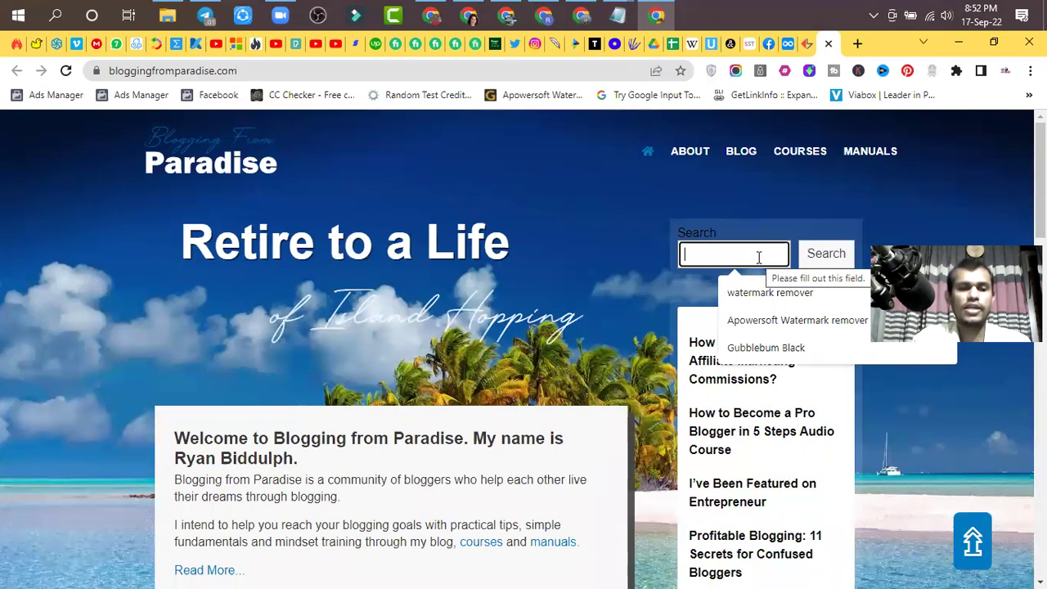
pyautogui.write('Curtain')
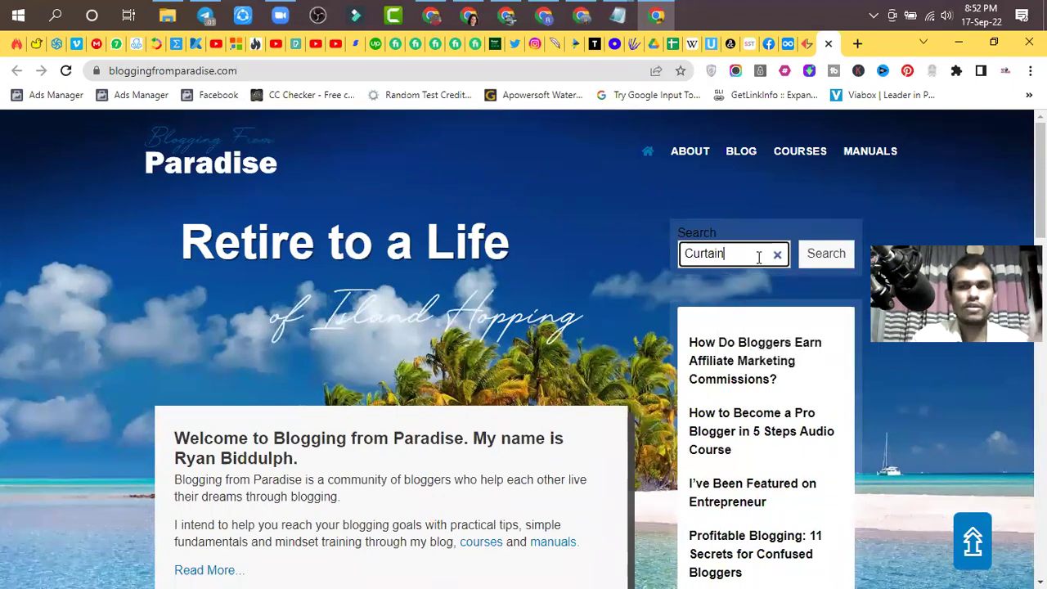
pyautogui.click(809, 270)
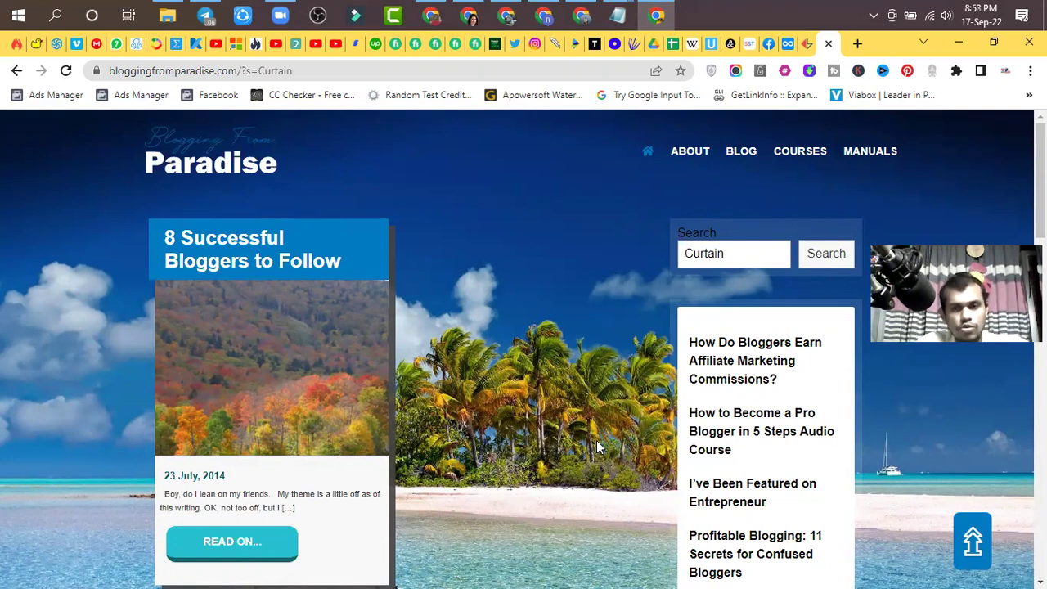
pyautogui.scroll(-3, 640, 315)
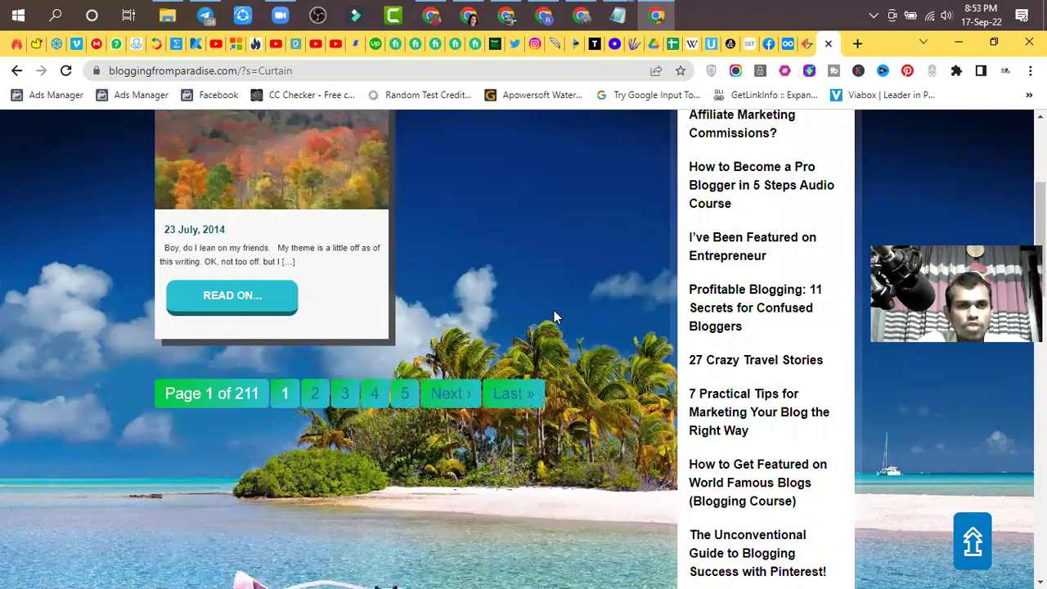
pyautogui.scroll(2, 554, 318)
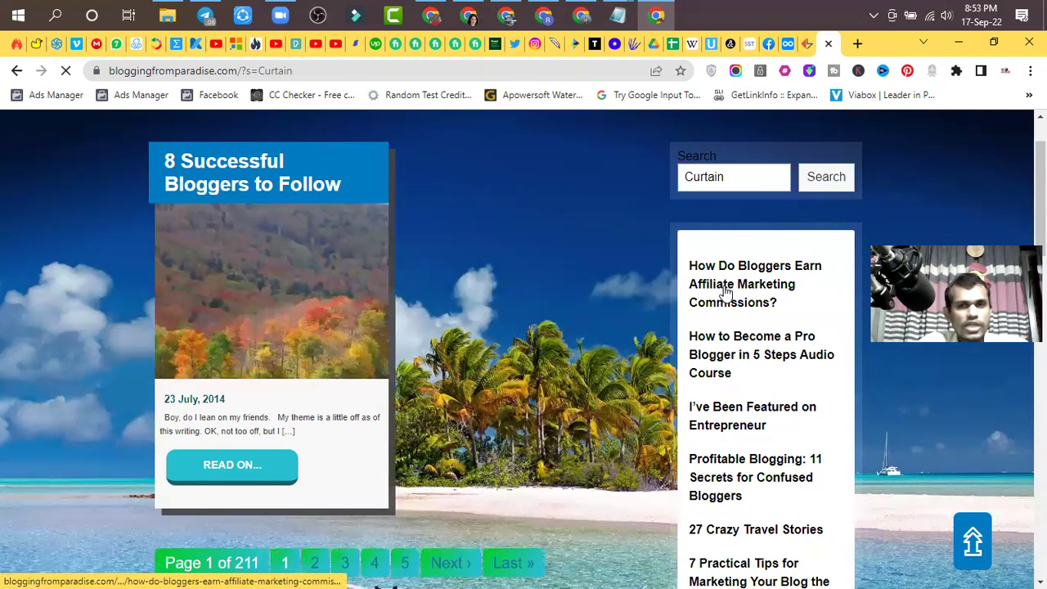
# - Open the 'How Do Bloggers Earn Affiliate Marketing Commissions?' post and read through it
pyautogui.click(754, 290)
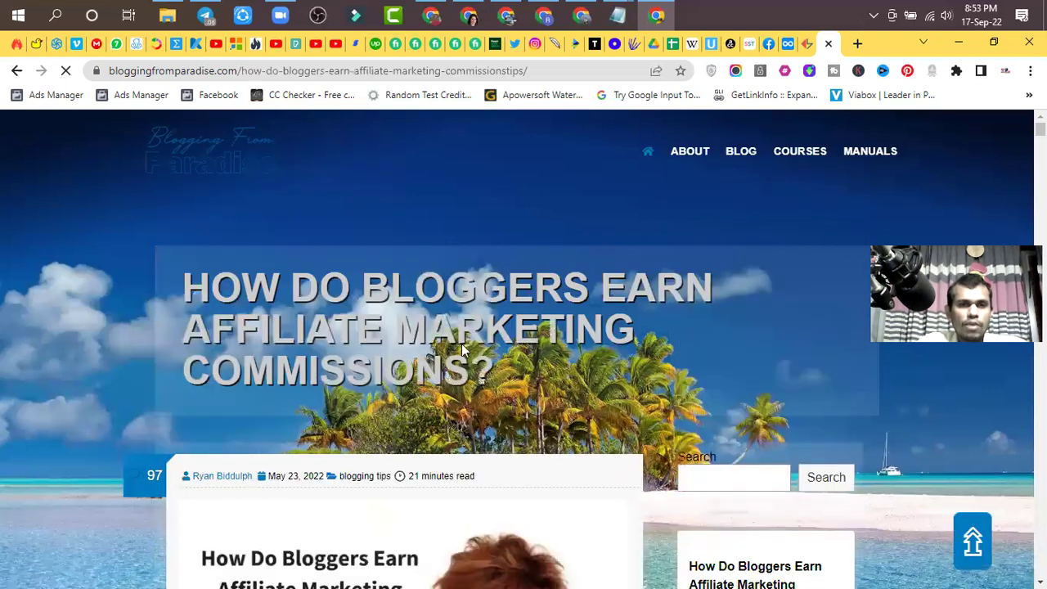
pyautogui.scroll(-5, 429, 360)
pyautogui.scroll(-10, 432, 374)
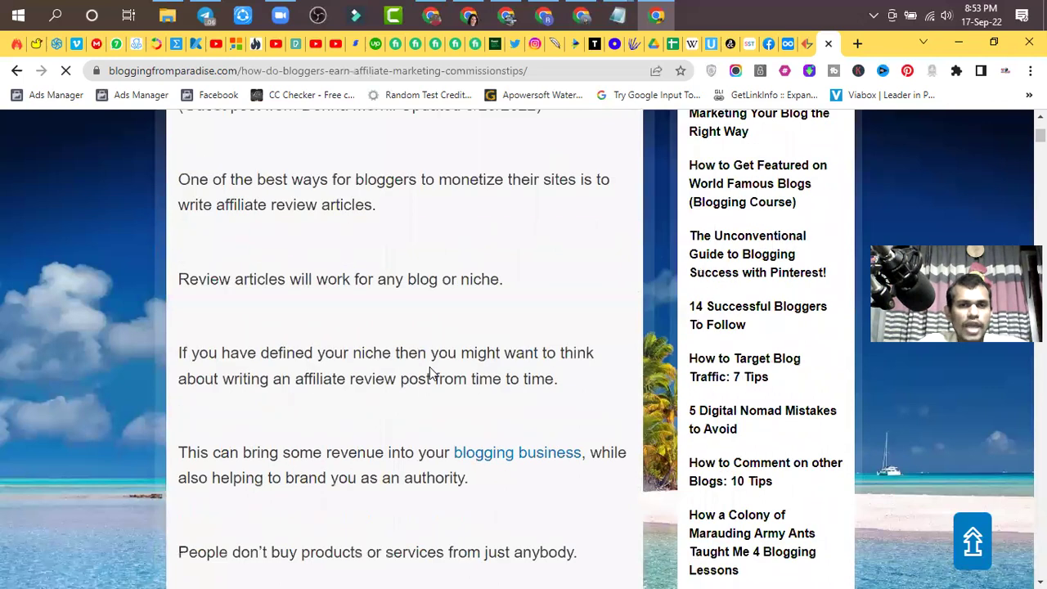
pyautogui.scroll(-15, 430, 366)
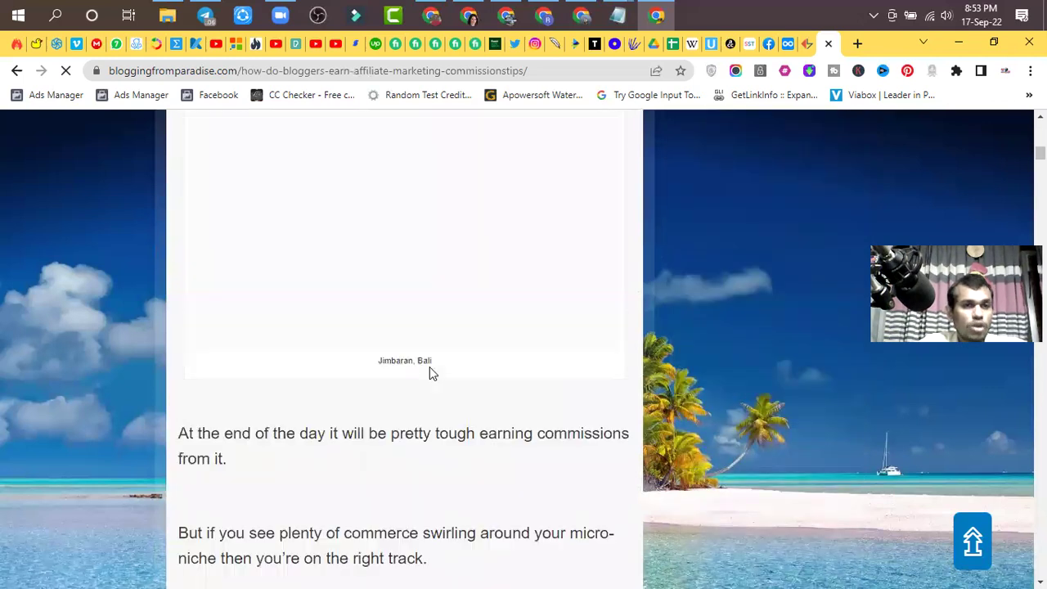
pyautogui.scroll(-20, 430, 366)
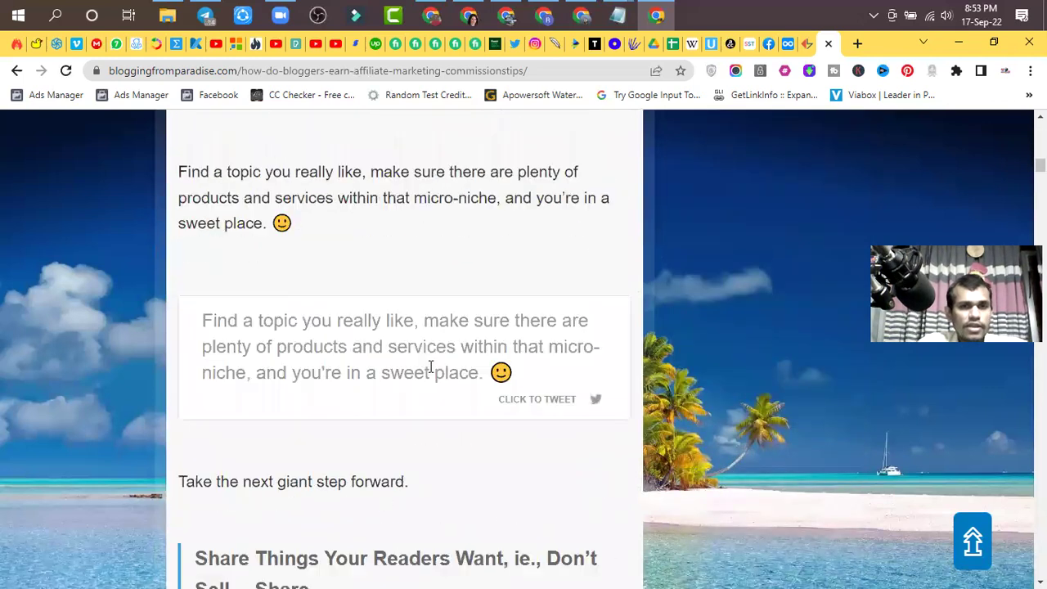
pyautogui.scroll(-10, 430, 366)
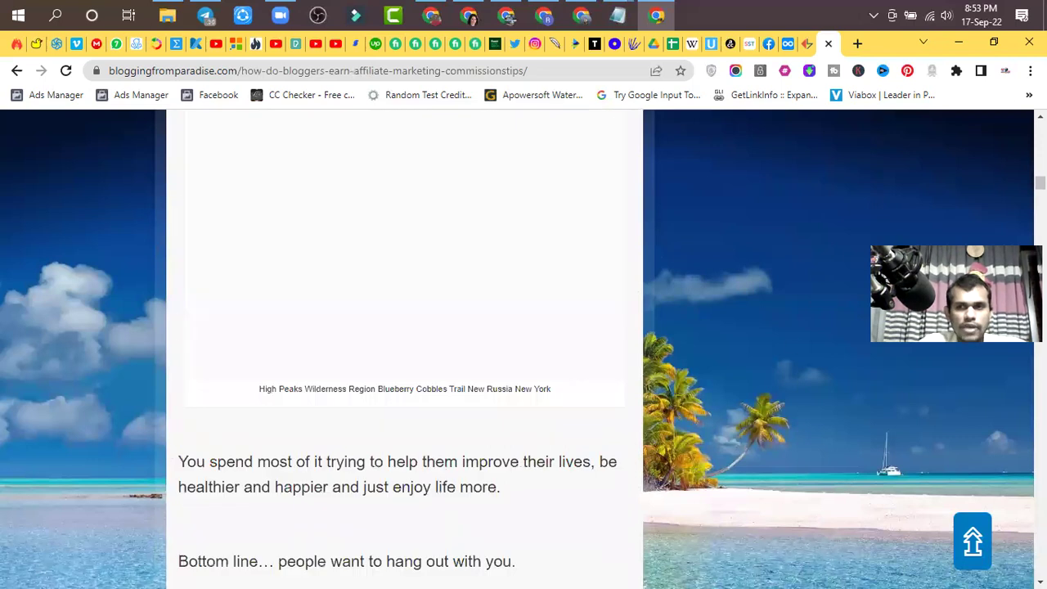
pyautogui.scroll(-15, 405, 366)
pyautogui.scroll(-20, 325, 342)
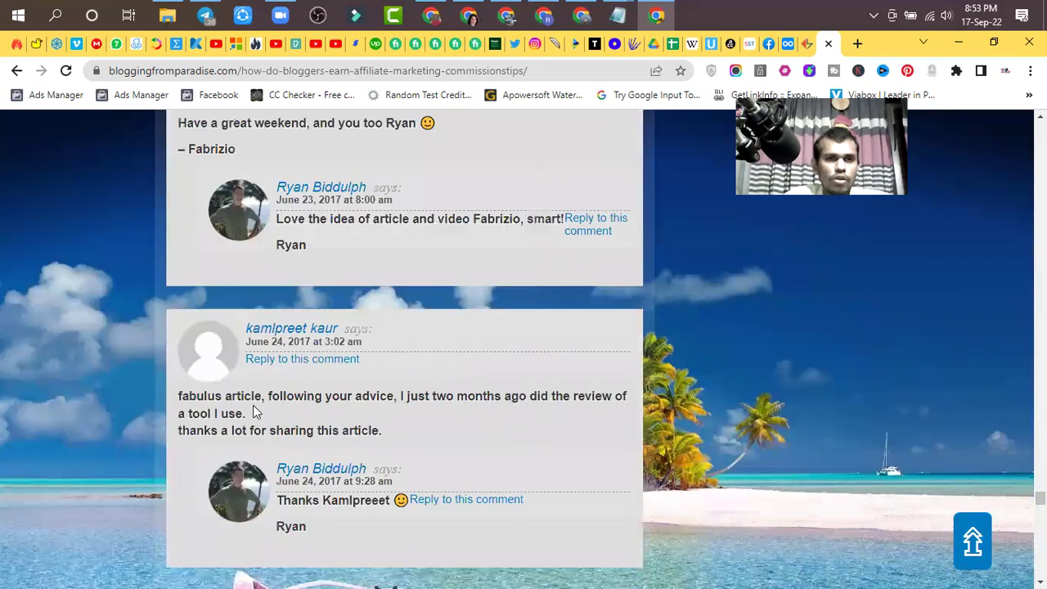
pyautogui.scroll(4, 255, 408)
pyautogui.scroll(5, 269, 338)
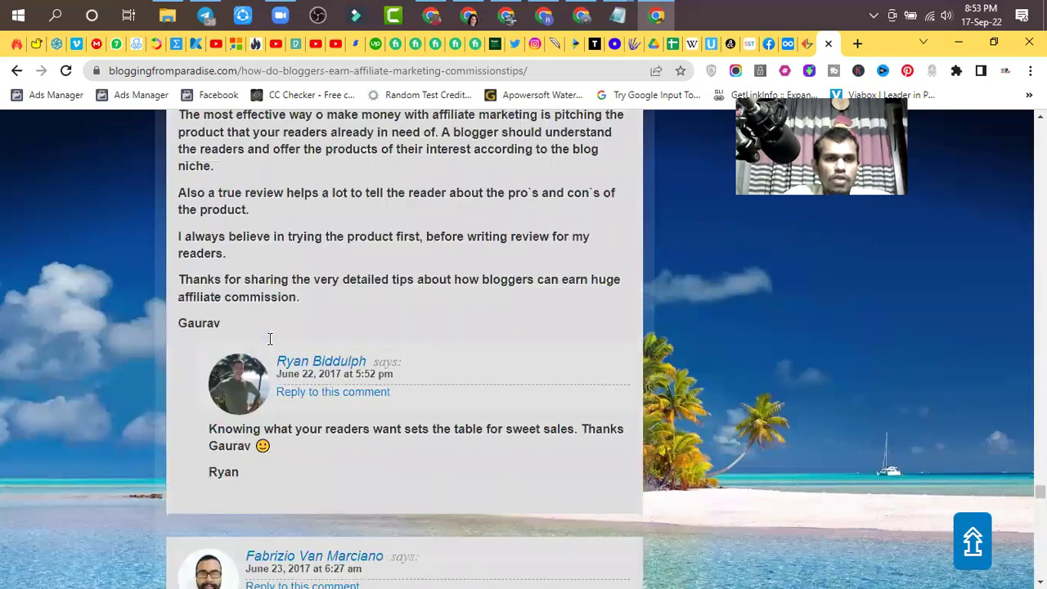
pyautogui.scroll(8, 268, 337)
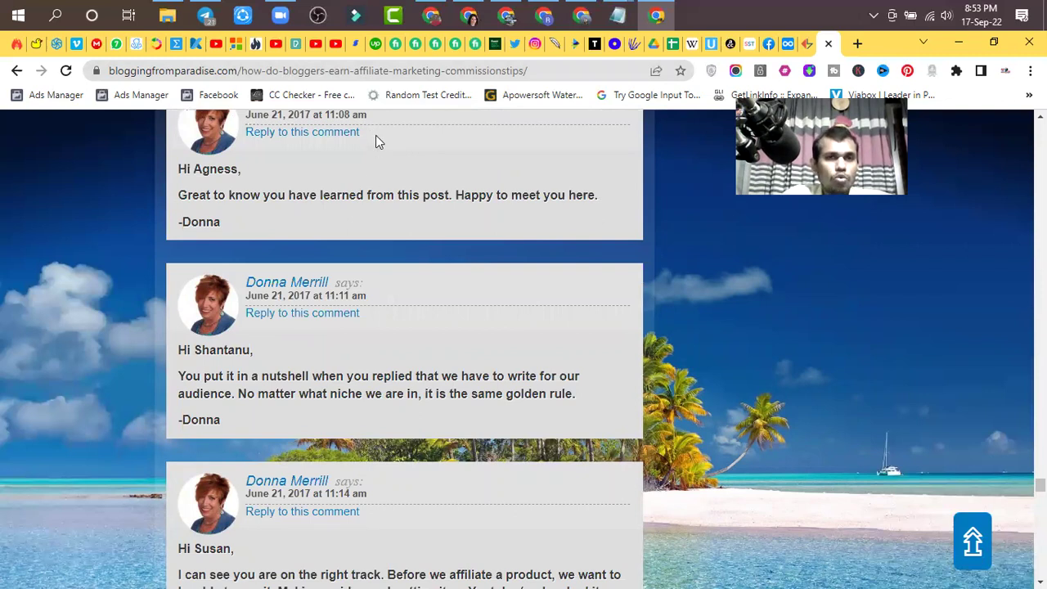
pyautogui.scroll(-5, 375, 141)
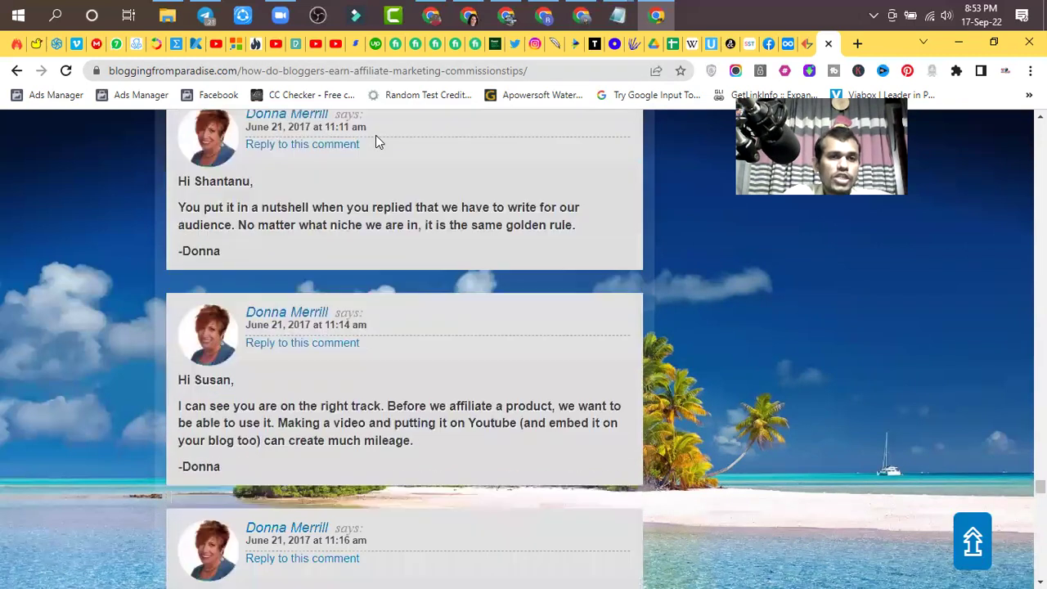
pyautogui.scroll(-4, 304, 327)
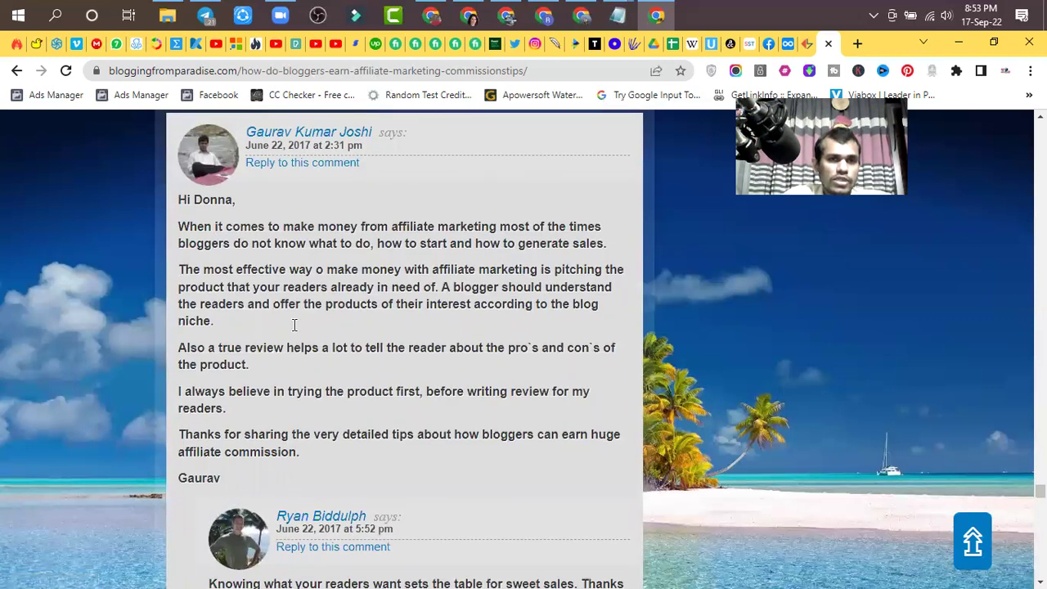
pyautogui.scroll(4, 262, 294)
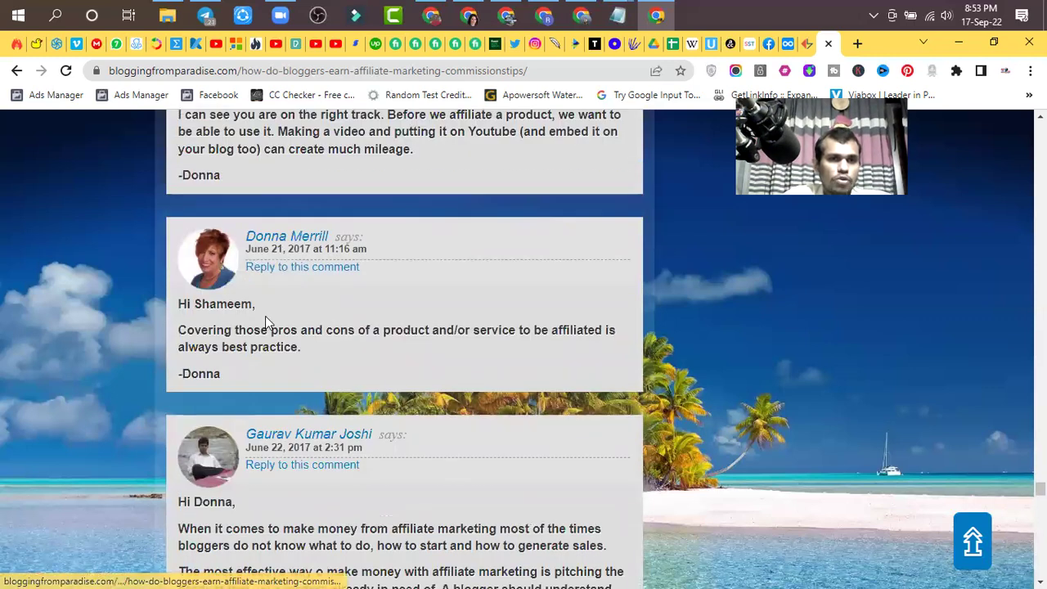
pyautogui.scroll(-1, 237, 327)
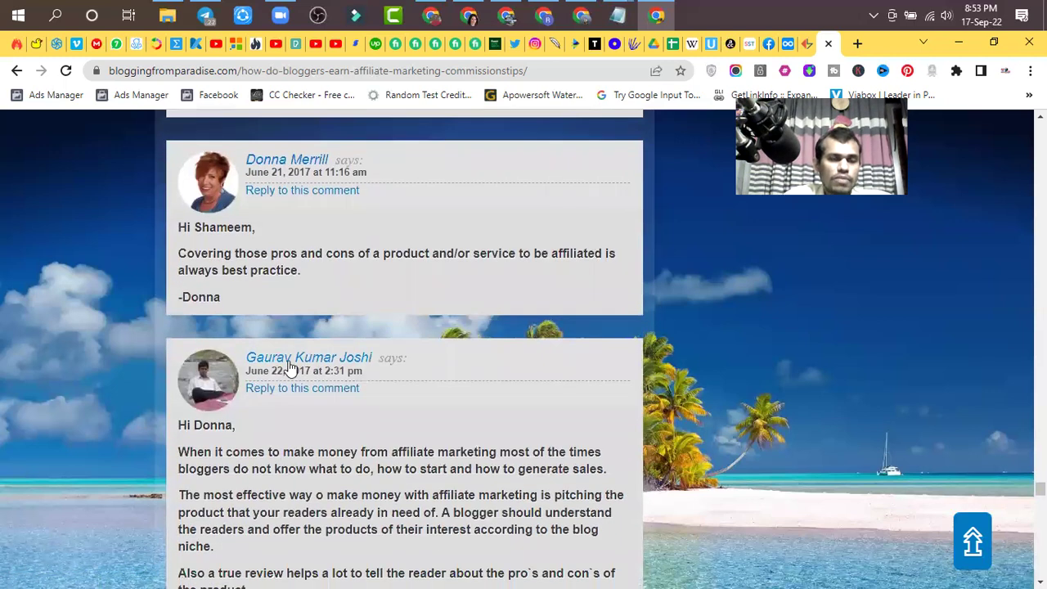
pyautogui.scroll(-1, 332, 368)
pyautogui.scroll(-2, 319, 372)
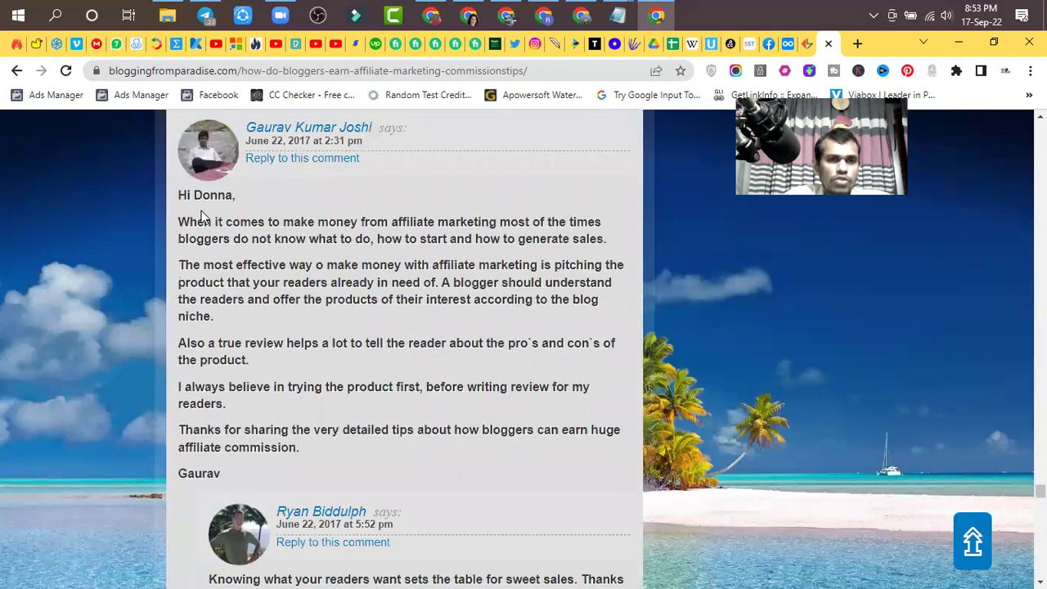
pyautogui.scroll(-3, 310, 372)
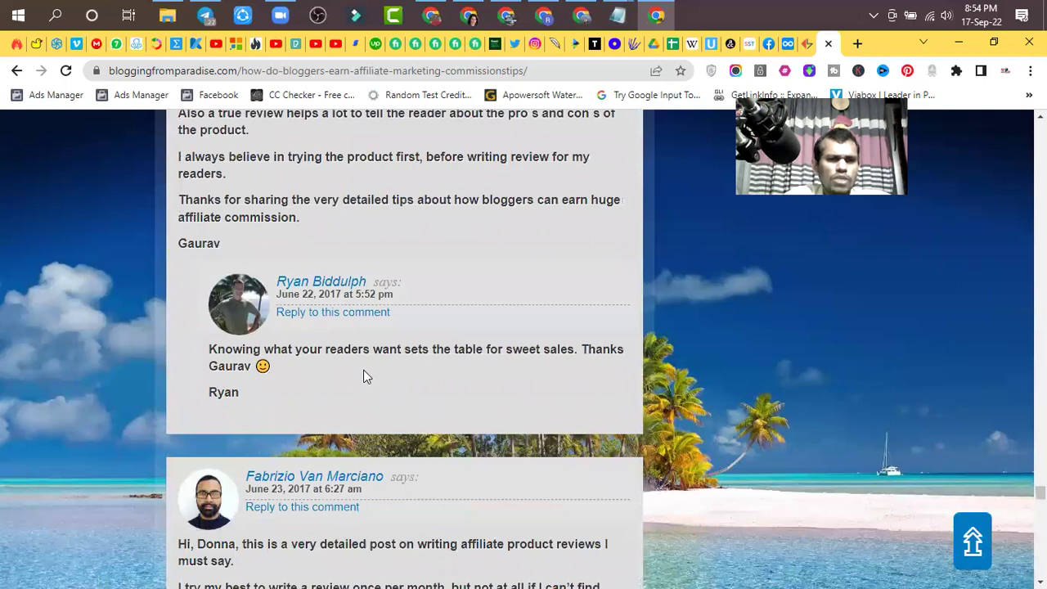
pyautogui.scroll(-3, 365, 374)
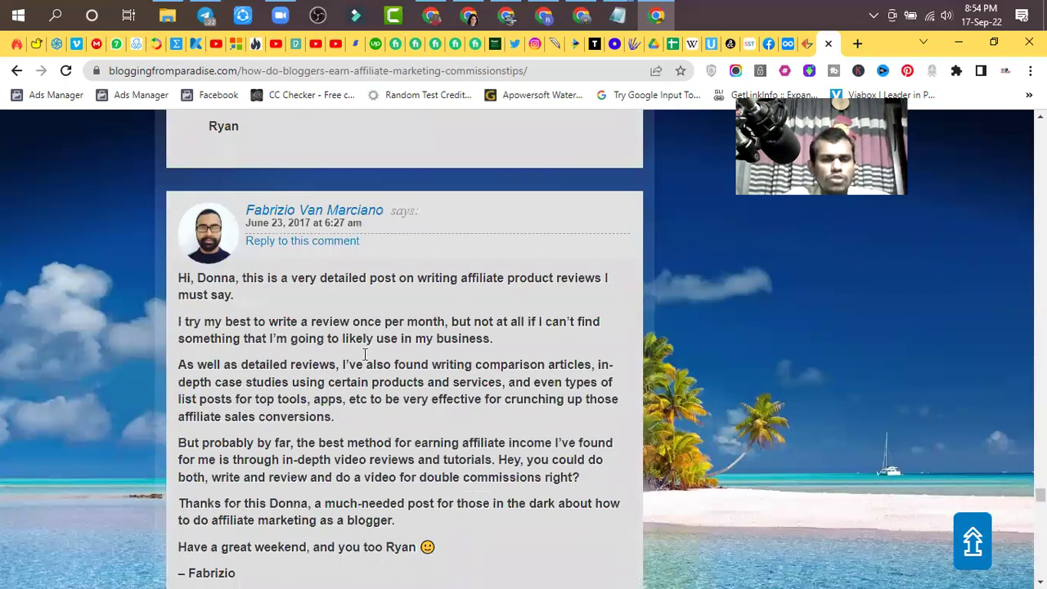
pyautogui.scroll(-1, 365, 354)
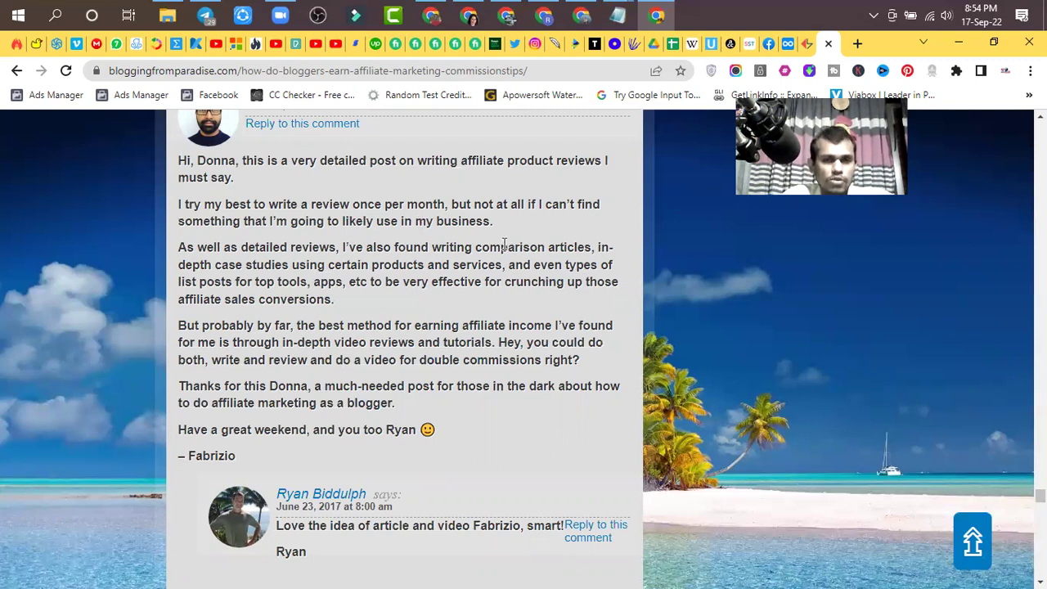
# - Scroll past the reader comments to the 'Would you like to share your thoughts?' form
pyautogui.scroll(-5, 505, 245)
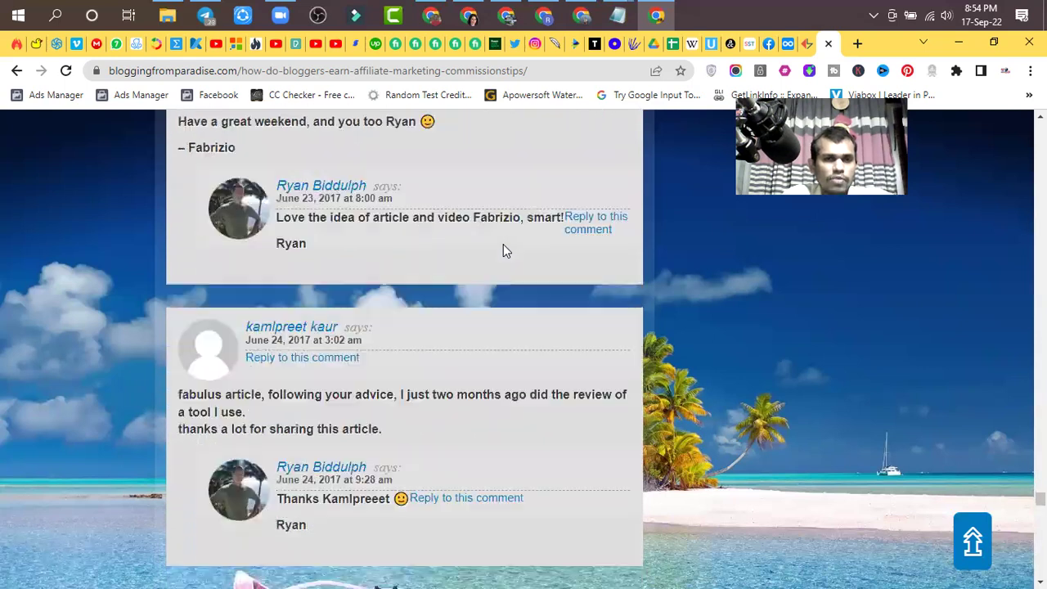
pyautogui.scroll(-2, 504, 249)
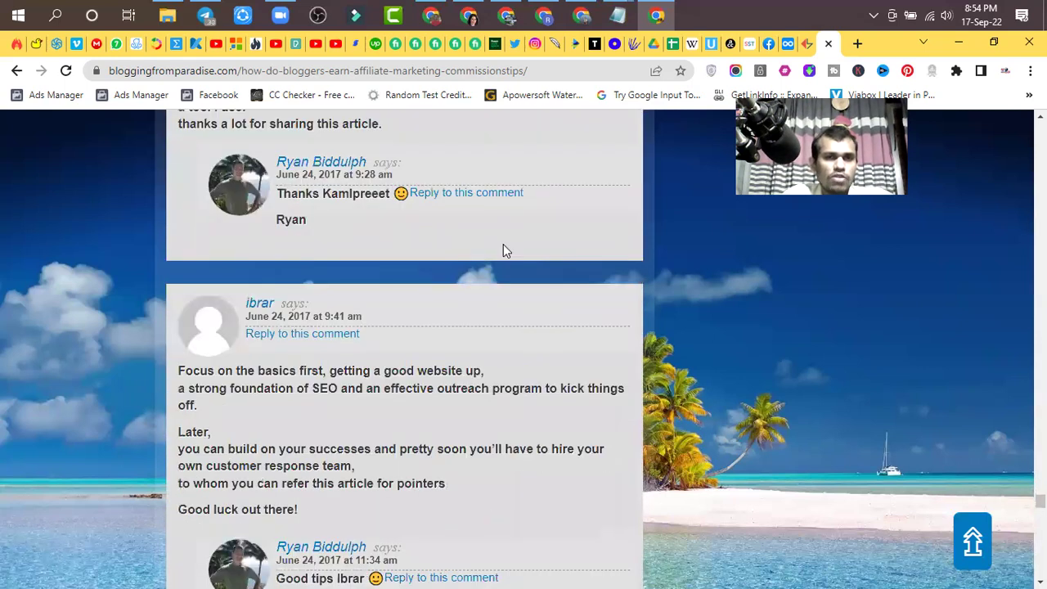
pyautogui.scroll(-3, 503, 244)
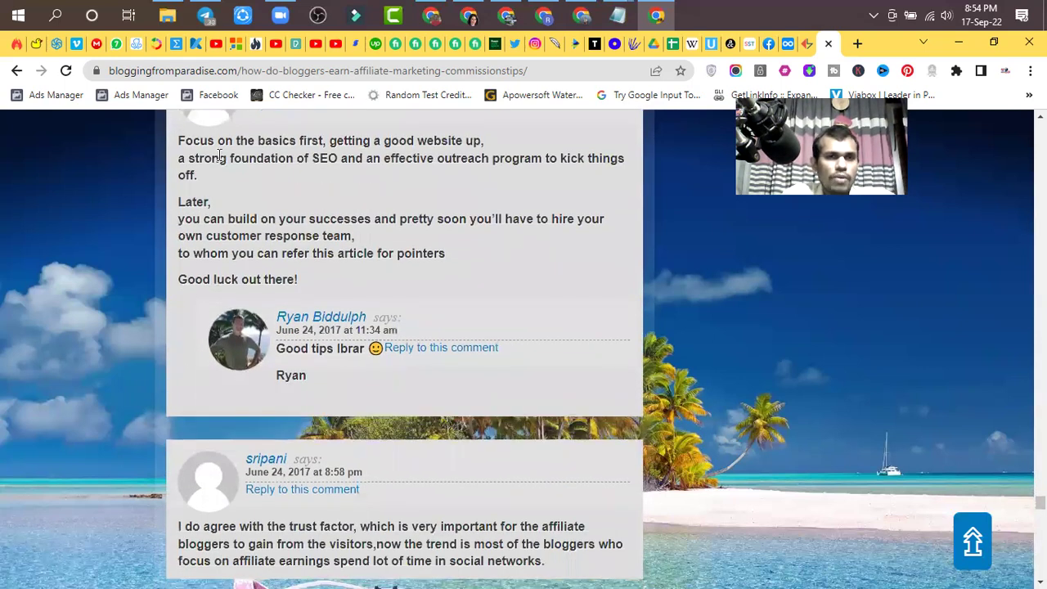
pyautogui.scroll(-15, 310, 223)
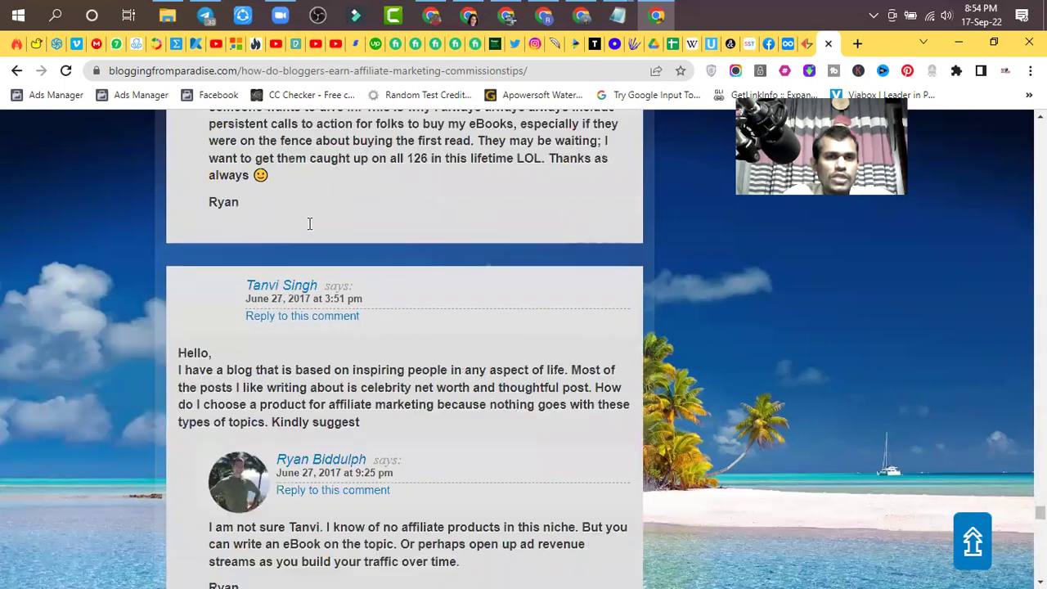
pyautogui.scroll(-15, 641, 282)
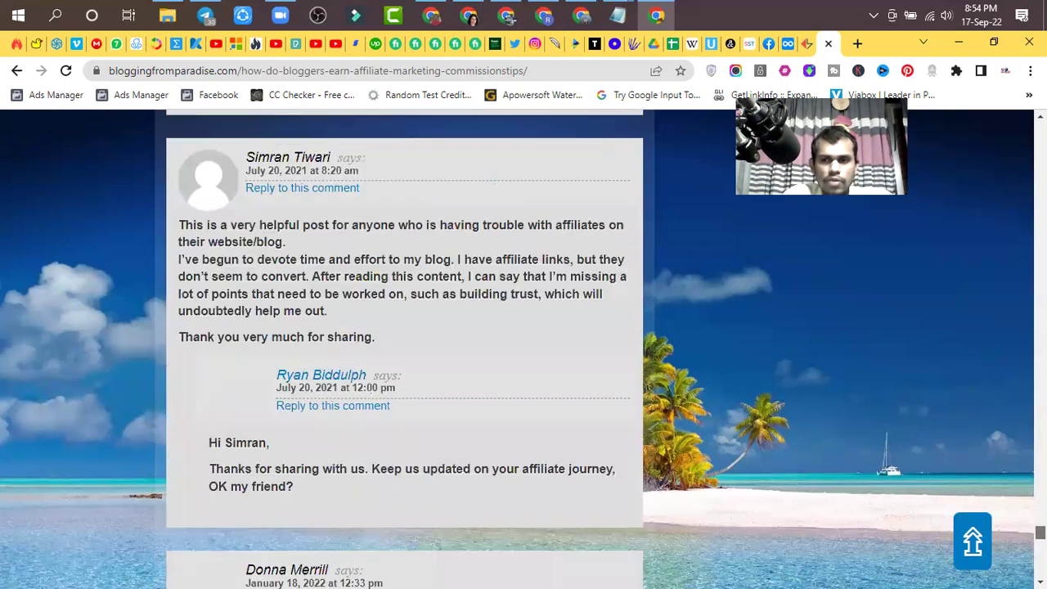
pyautogui.scroll(-15, 294, 237)
pyautogui.scroll(3, 265, 320)
# - Try the comment box and Website field, then scroll back up through the comments
pyautogui.click(229, 331)
pyautogui.click(546, 474)
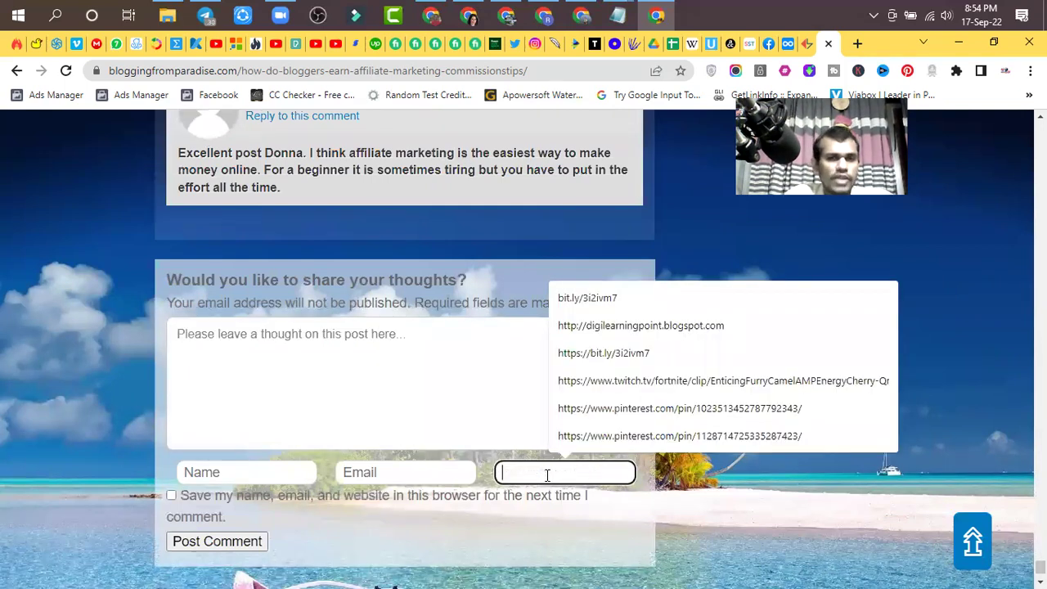
pyautogui.click(300, 340)
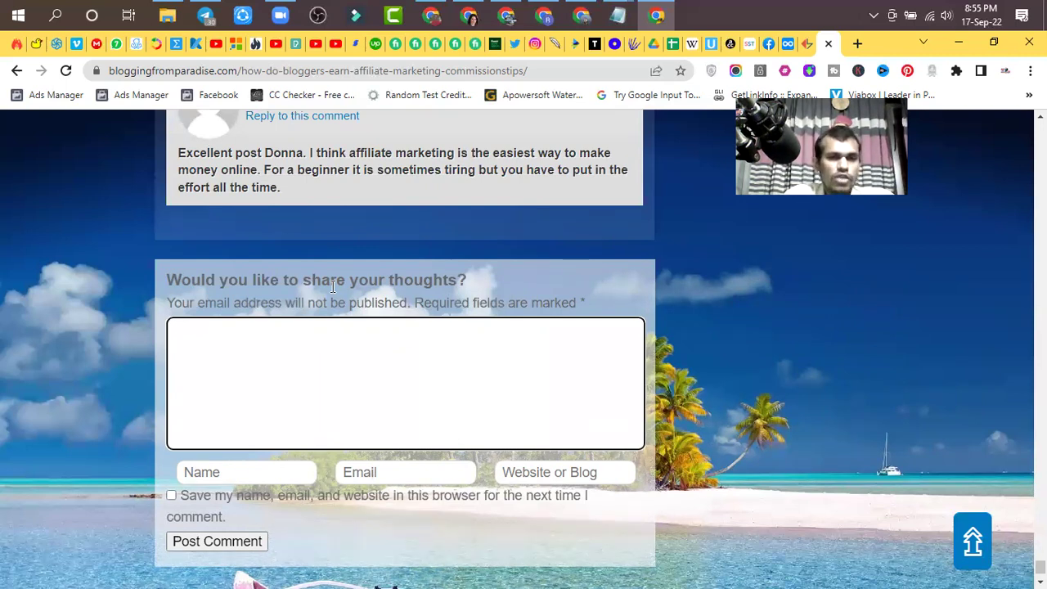
pyautogui.click(383, 370)
pyautogui.scroll(4, 382, 355)
pyautogui.scroll(2, 310, 267)
pyautogui.scroll(3, 311, 268)
pyautogui.scroll(2, 330, 375)
pyautogui.scroll(3, 328, 376)
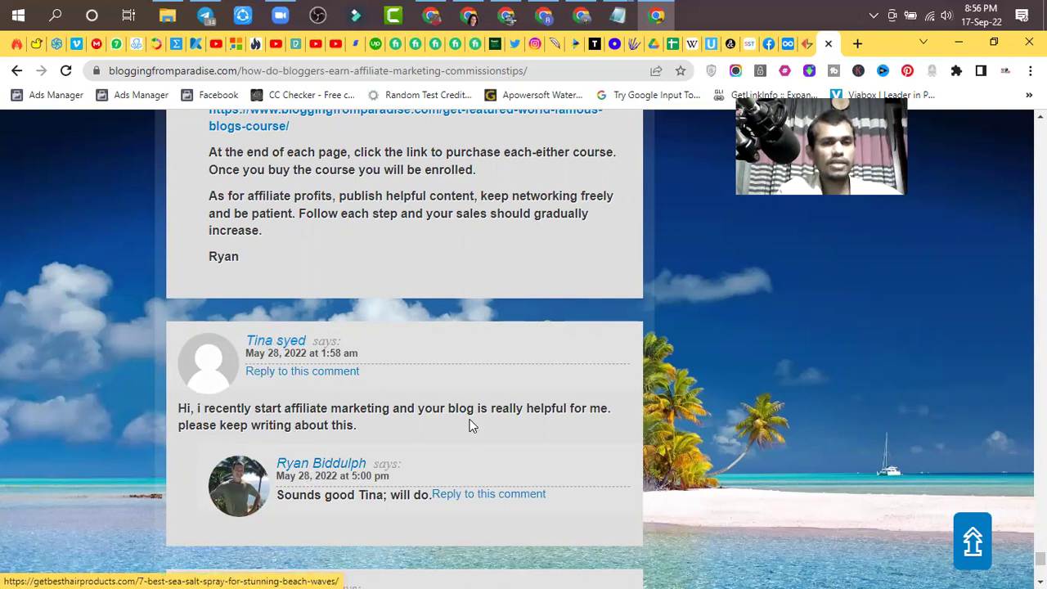
pyautogui.scroll(-15, 546, 414)
pyautogui.scroll(3, 546, 414)
# - Revisit the comment fields, then open the latest commenter's linked site, stylevibes.online
pyautogui.click(535, 379)
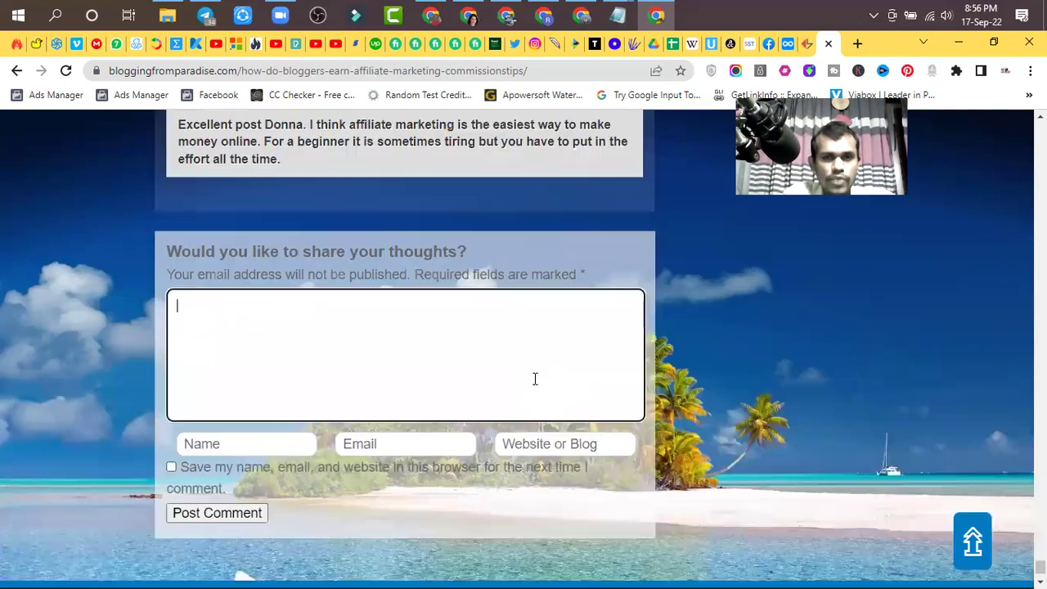
pyautogui.click(557, 472)
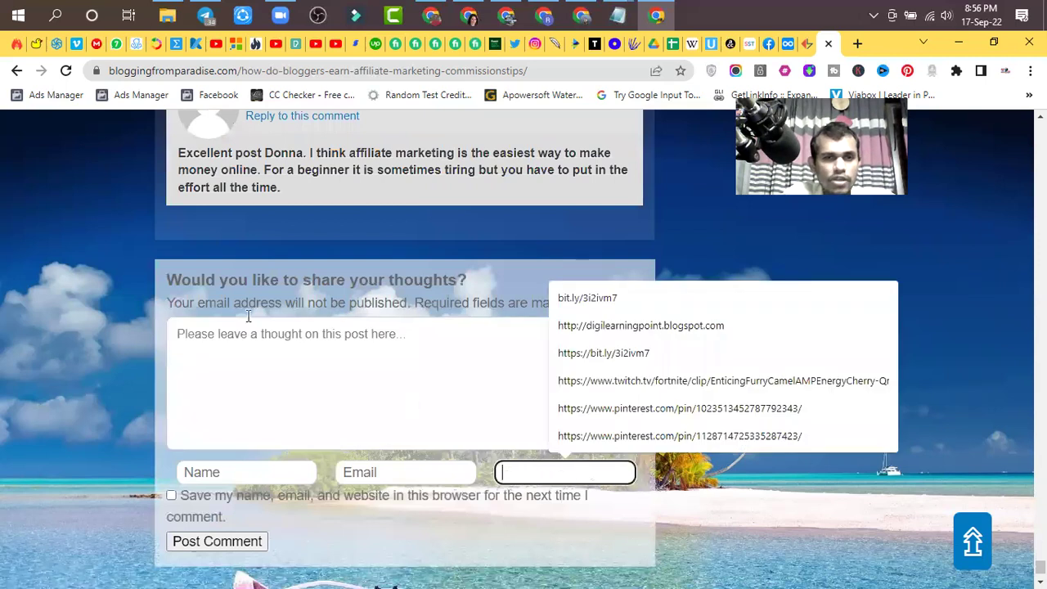
pyautogui.scroll(2, 257, 262)
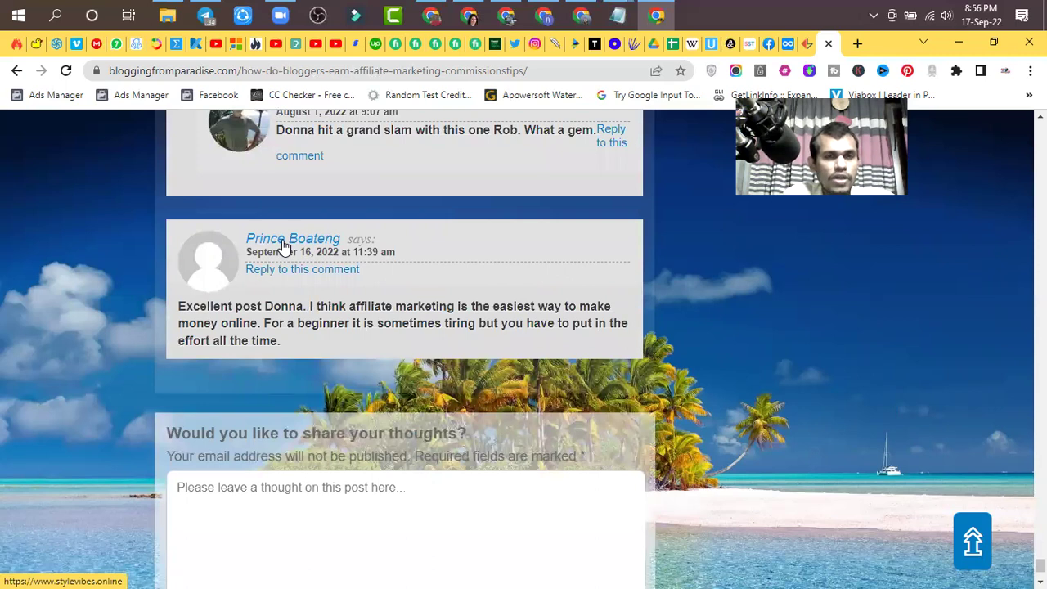
pyautogui.scroll(-2, 575, 568)
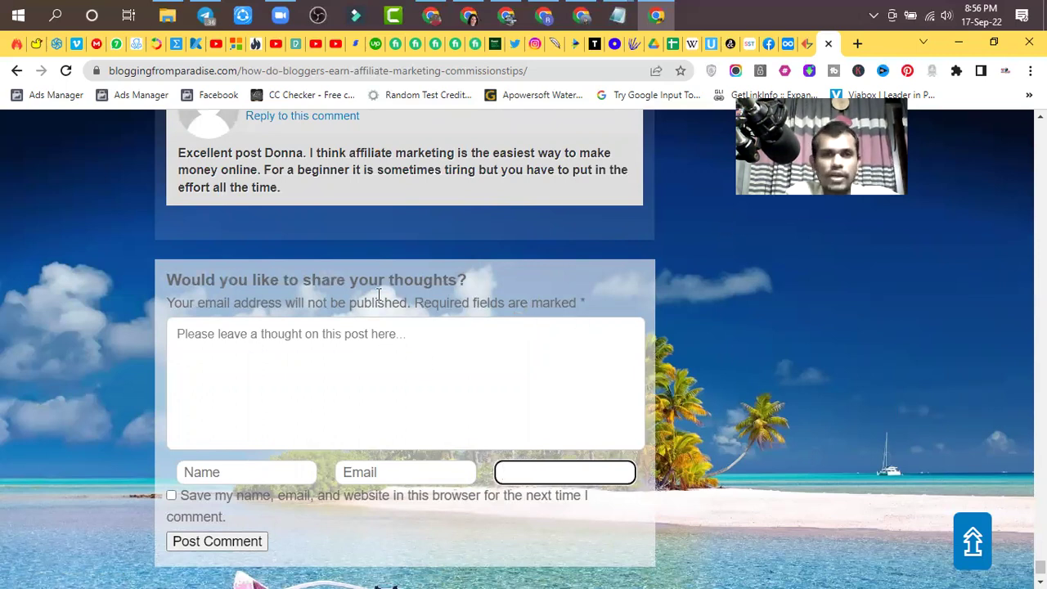
pyautogui.scroll(2, 278, 246)
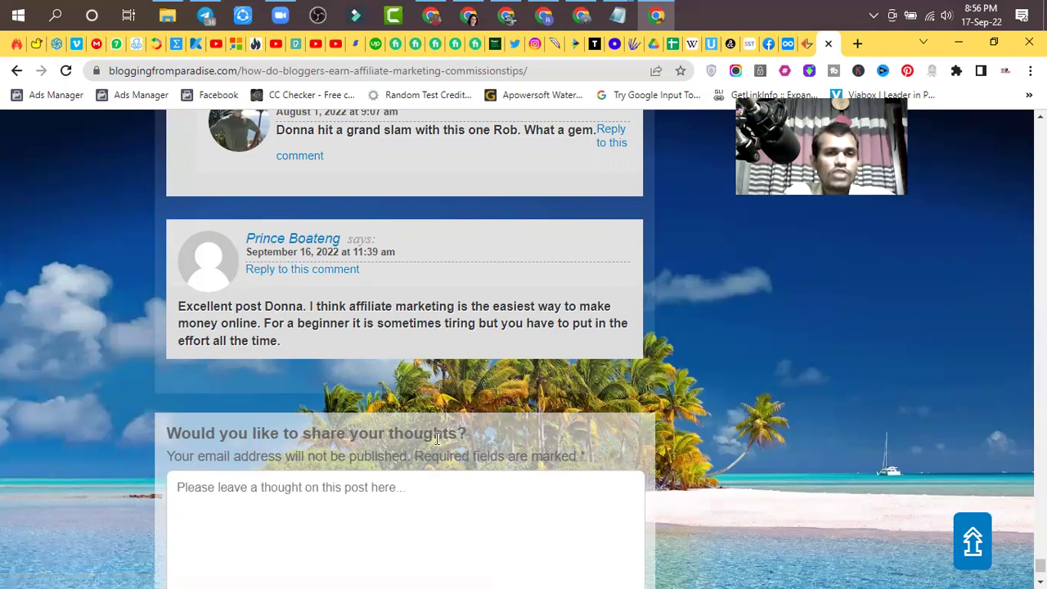
pyautogui.scroll(-5, 438, 437)
pyautogui.click(561, 507)
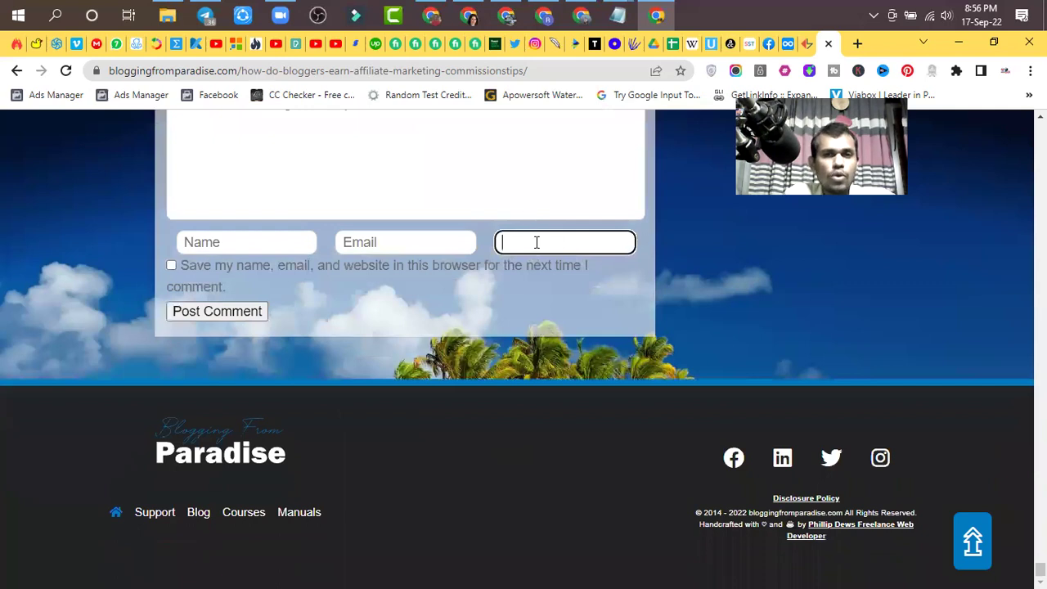
pyautogui.scroll(5, 537, 243)
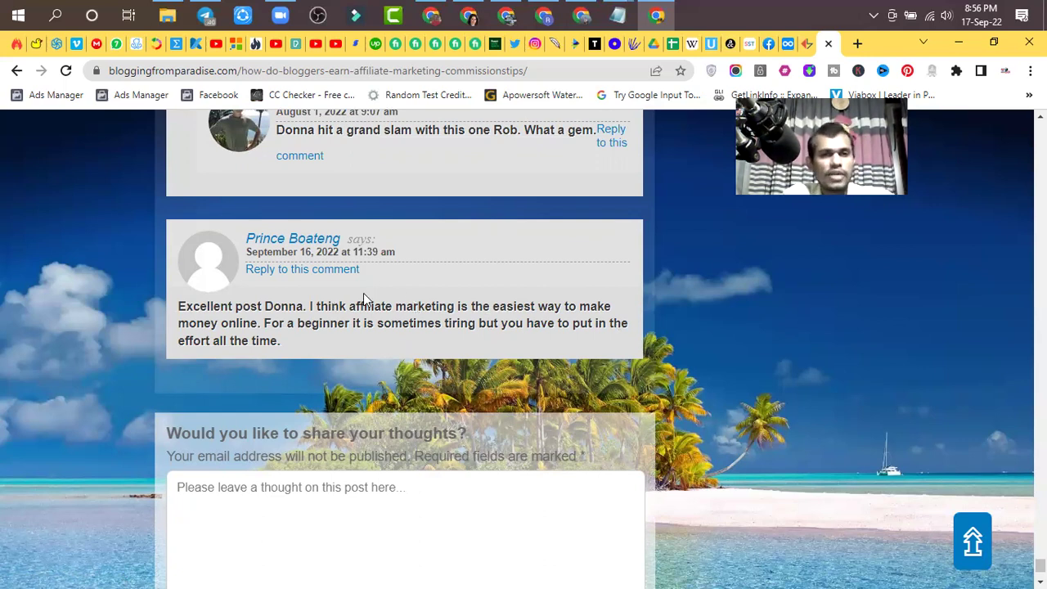
pyautogui.click(281, 247)
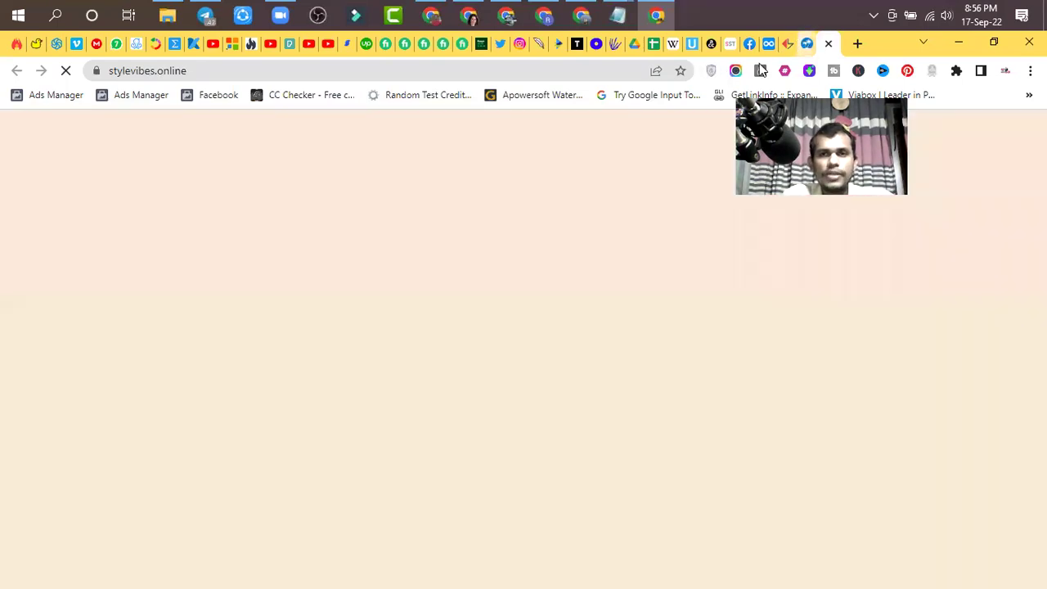
# - Reopen stylevibes.online in a fresh tab, browse its homepage, then return to the blog post
pyautogui.click(828, 44)
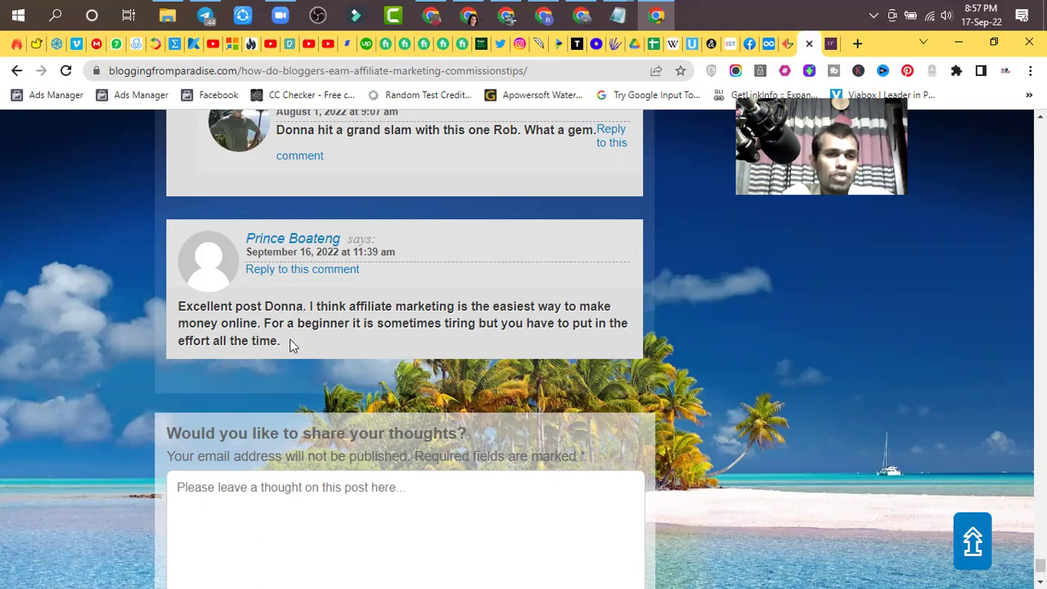
pyautogui.click(278, 242)
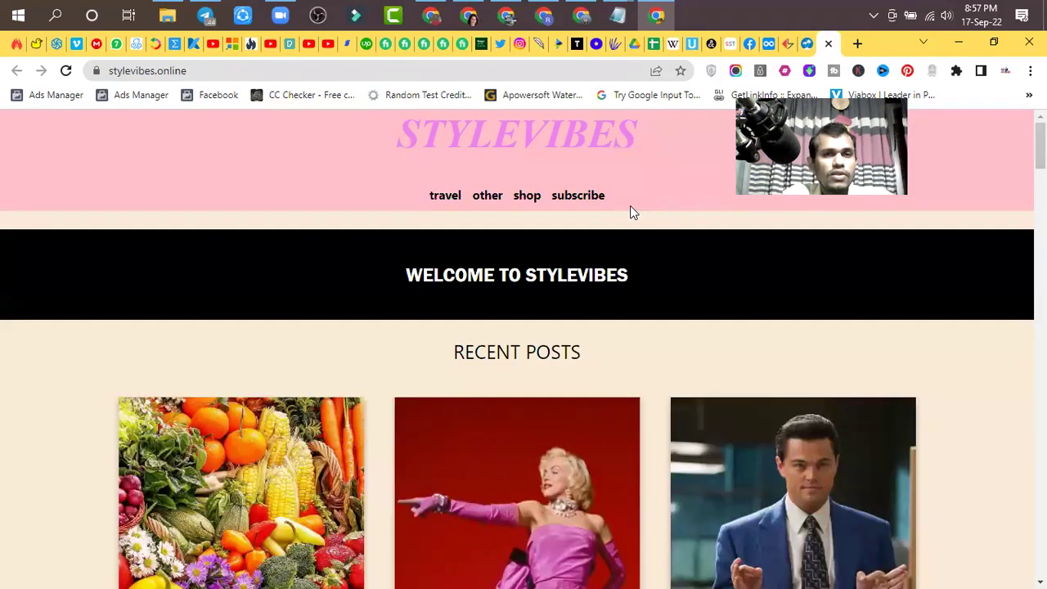
pyautogui.scroll(-6, 630, 212)
pyautogui.scroll(-12, 478, 249)
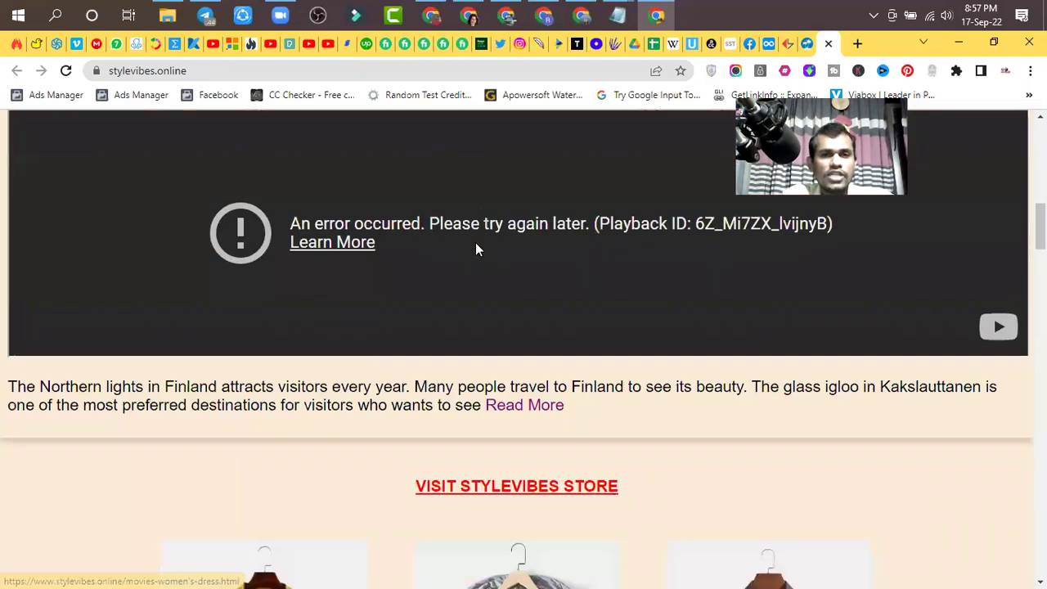
pyautogui.scroll(-15, 475, 244)
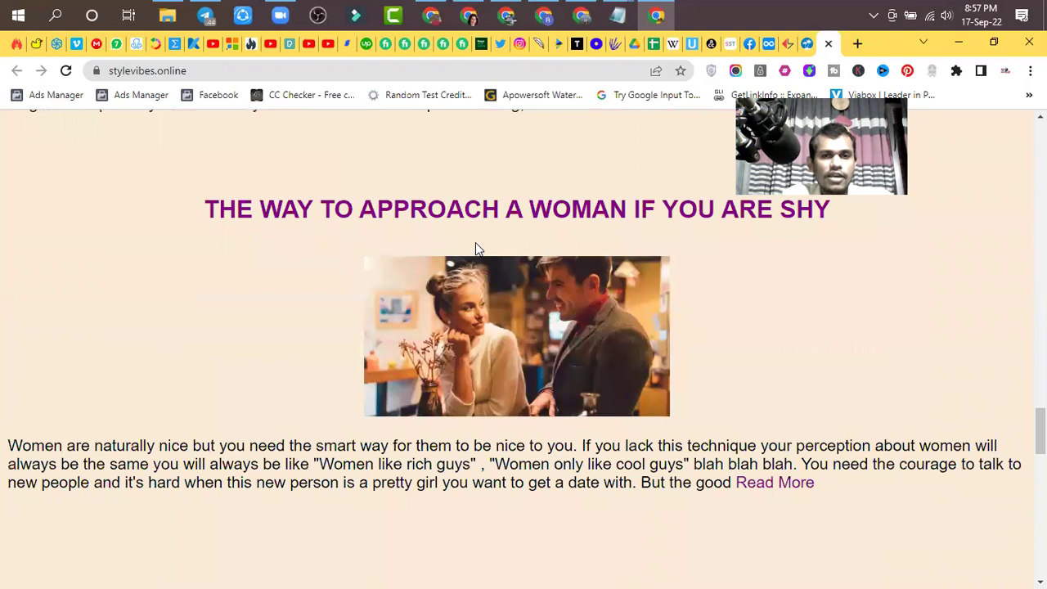
pyautogui.scroll(2, 476, 242)
pyautogui.scroll(1, 702, 155)
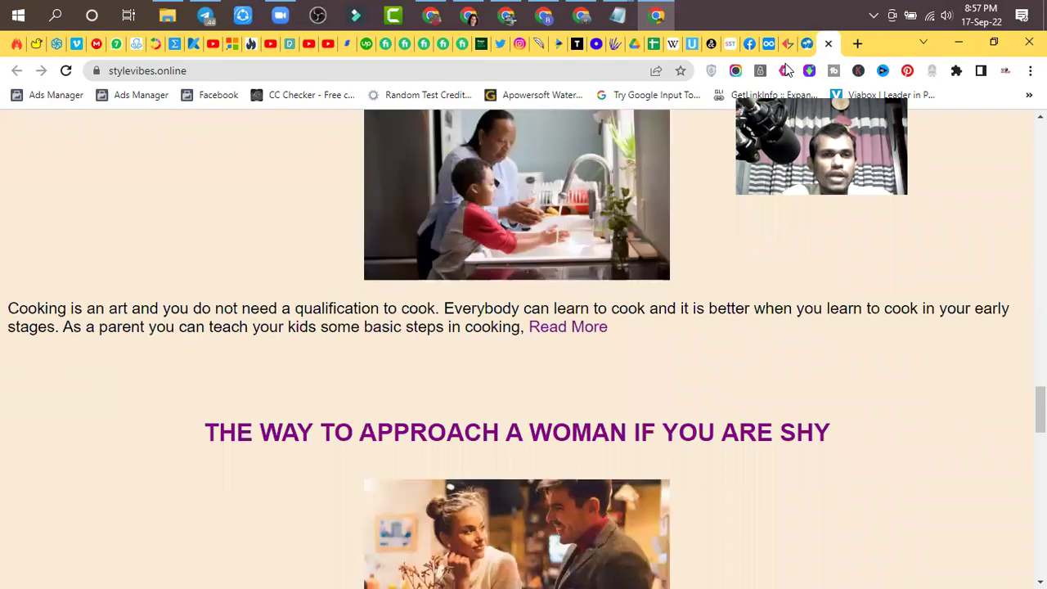
pyautogui.hotkey('ctrl', 'shift', 'Tab')
pyautogui.scroll(-5, 441, 412)
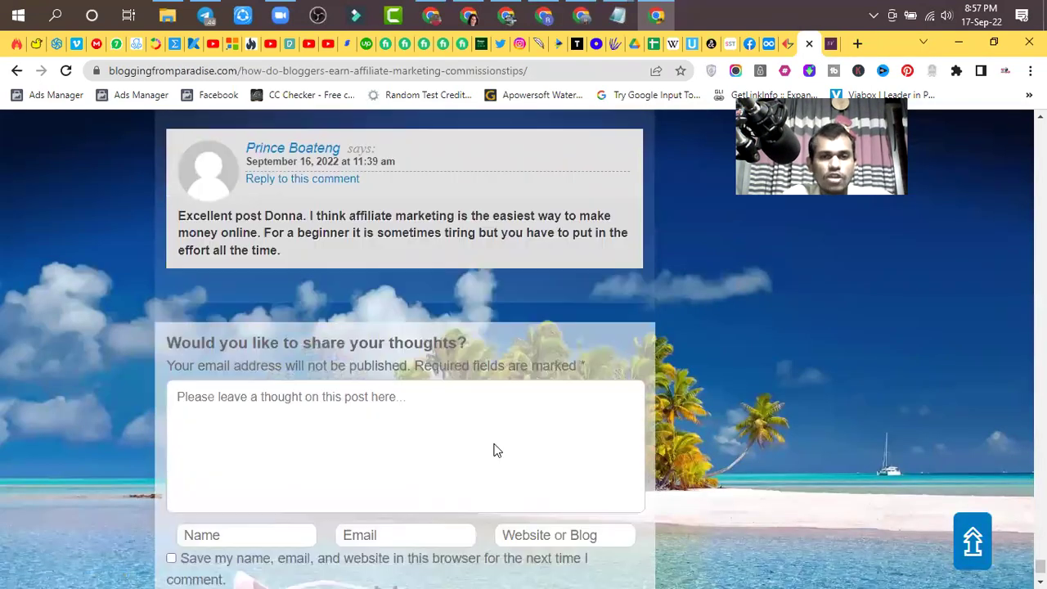
# - Close the extra commenter-site tabs and return to the affiliate-marketing post's comment form
pyautogui.click(566, 243)
pyautogui.scroll(6, 559, 246)
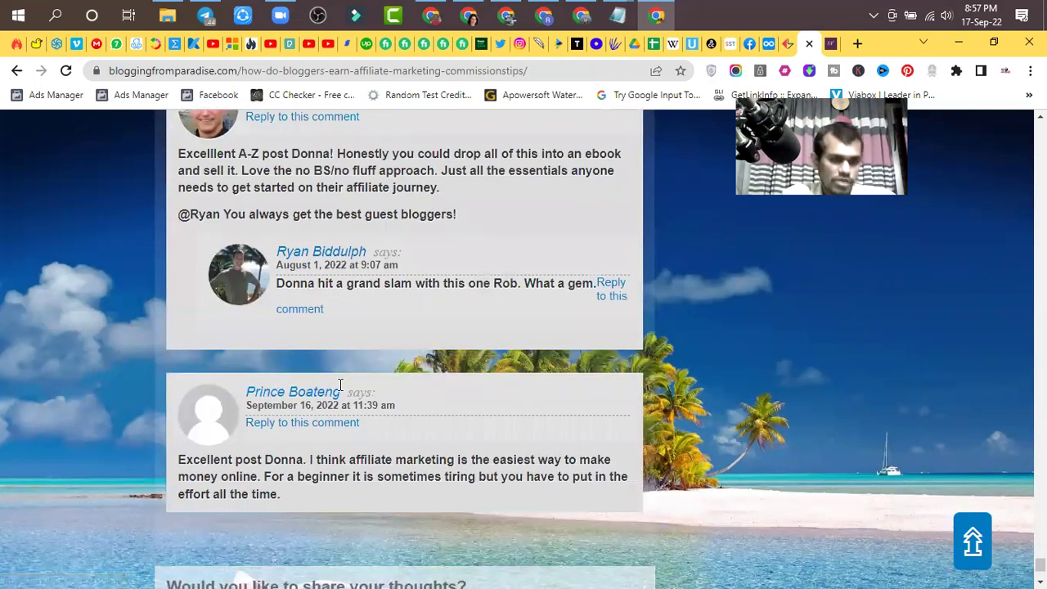
pyautogui.scroll(-3, 391, 321)
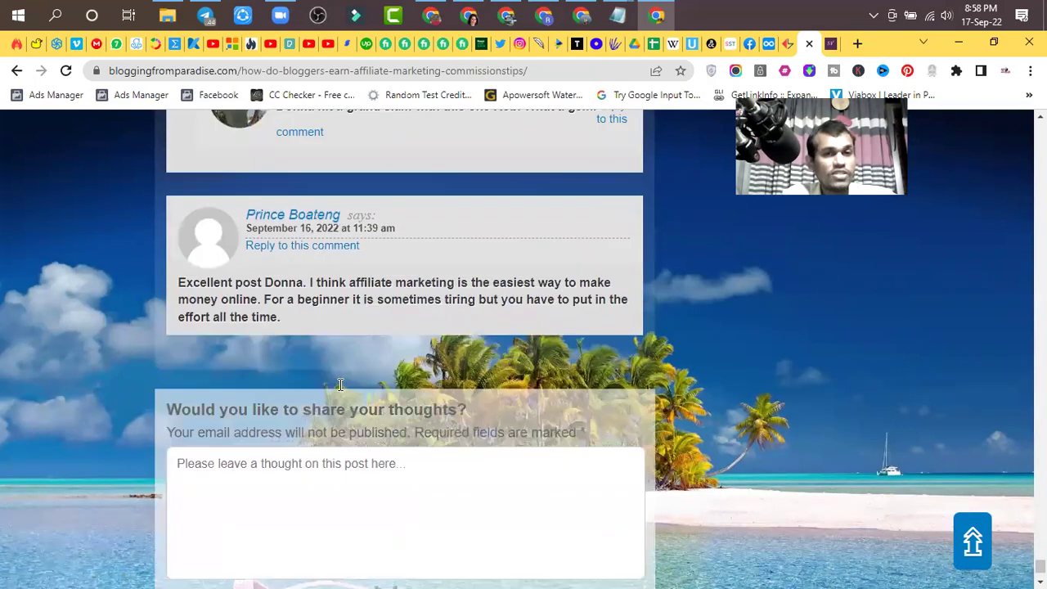
pyautogui.scroll(-2, 391, 320)
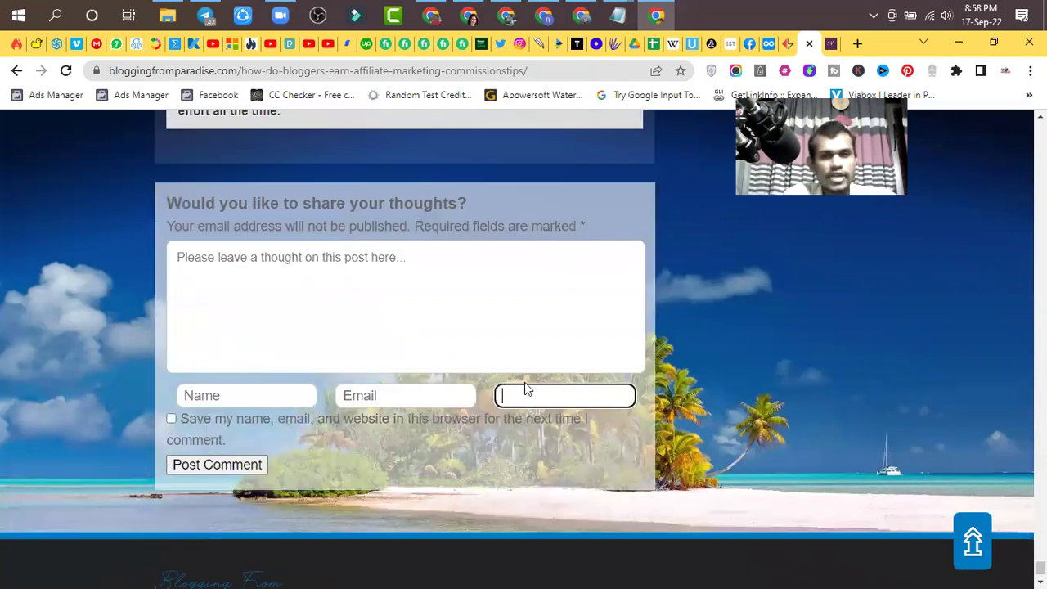
pyautogui.scroll(4, 316, 281)
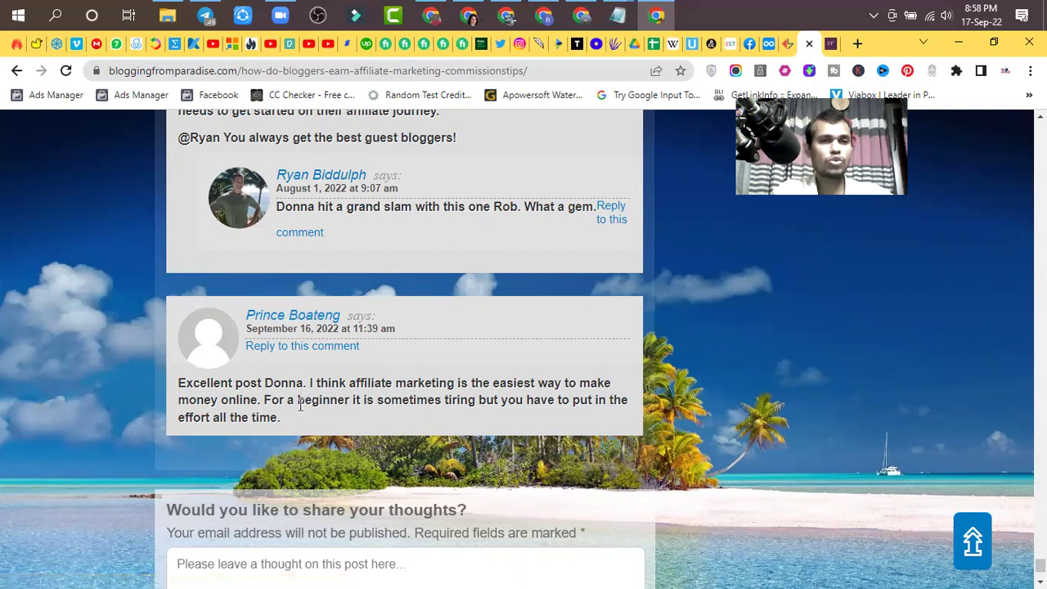
pyautogui.click(831, 45)
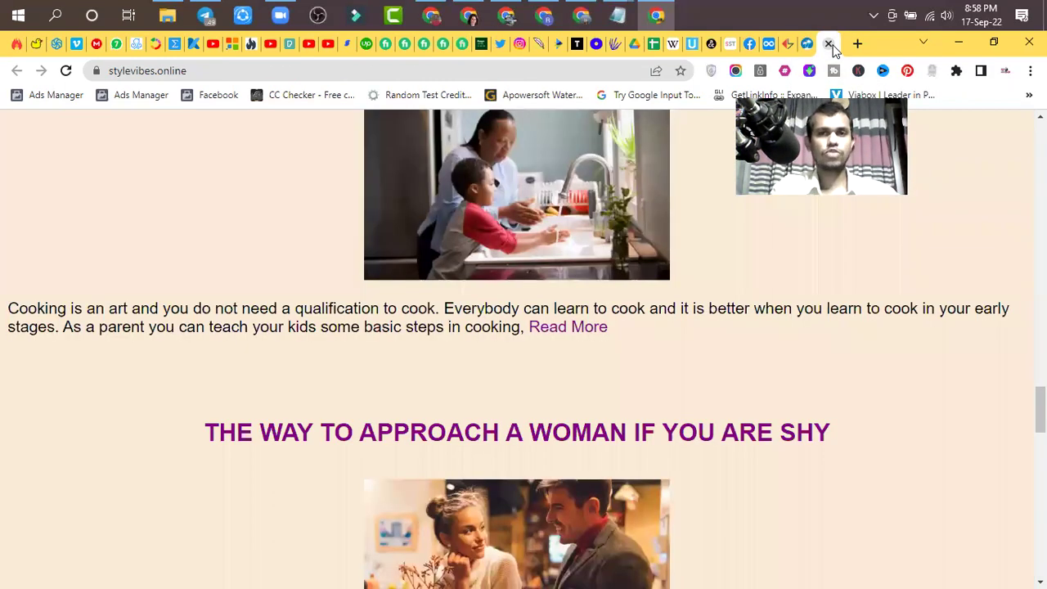
pyautogui.click(829, 44)
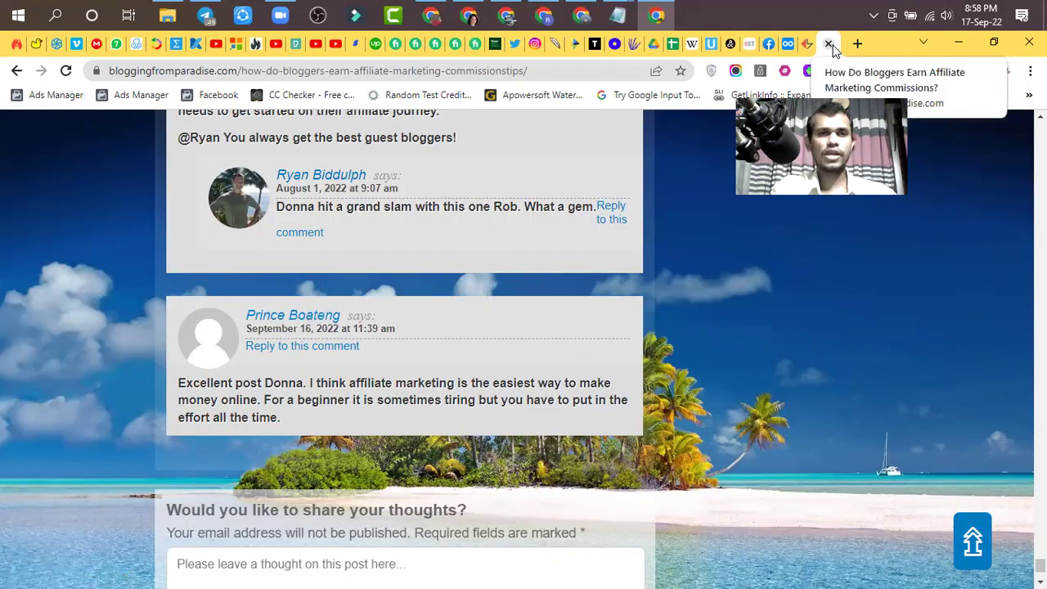
pyautogui.scroll(-5, 243, 205)
pyautogui.scroll(2, 230, 253)
# - Clear the comment box and copy 'Excelllent A-Z post Donna!' from an earlier reader's comment
pyautogui.click(216, 267)
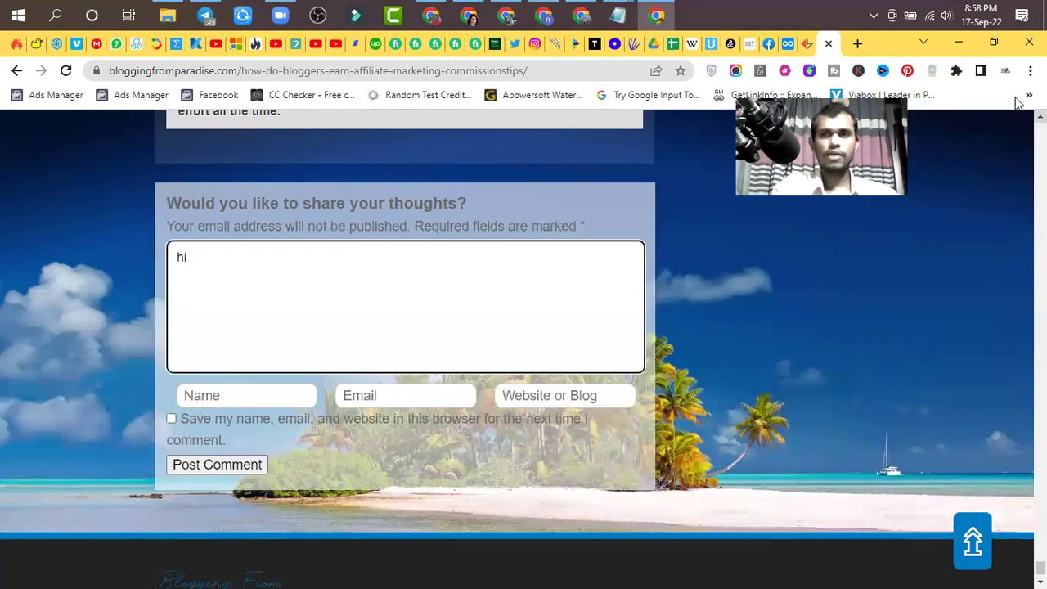
pyautogui.scroll(3, 435, 356)
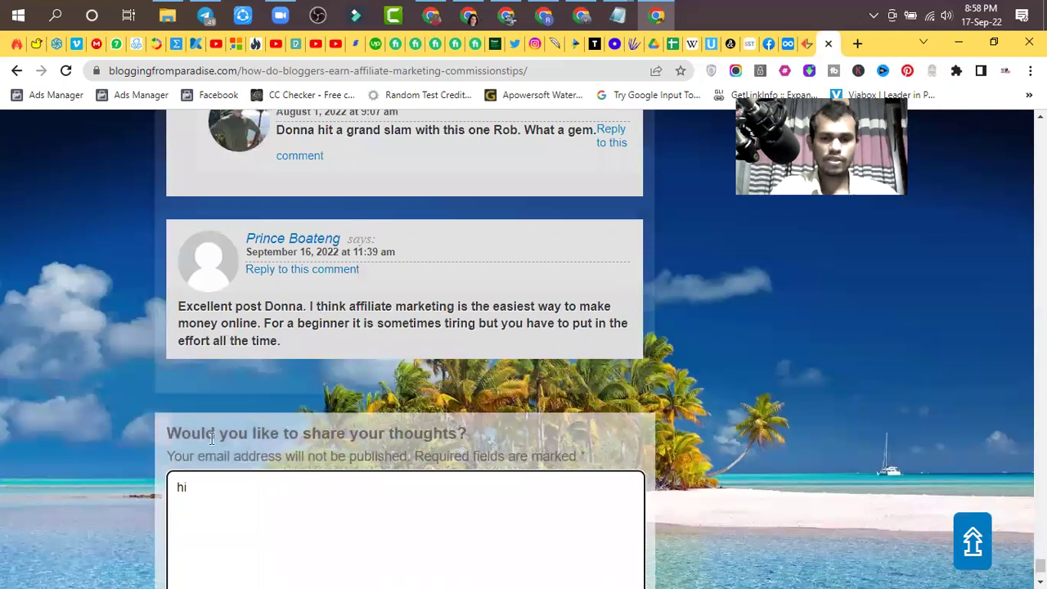
pyautogui.scroll(1, 211, 439)
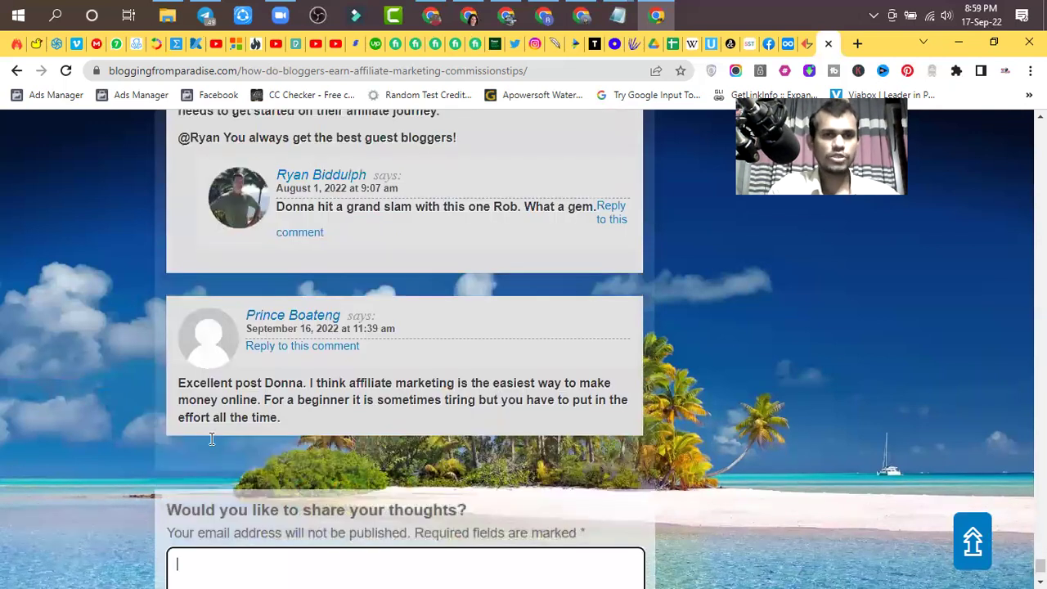
pyautogui.scroll(1, 211, 445)
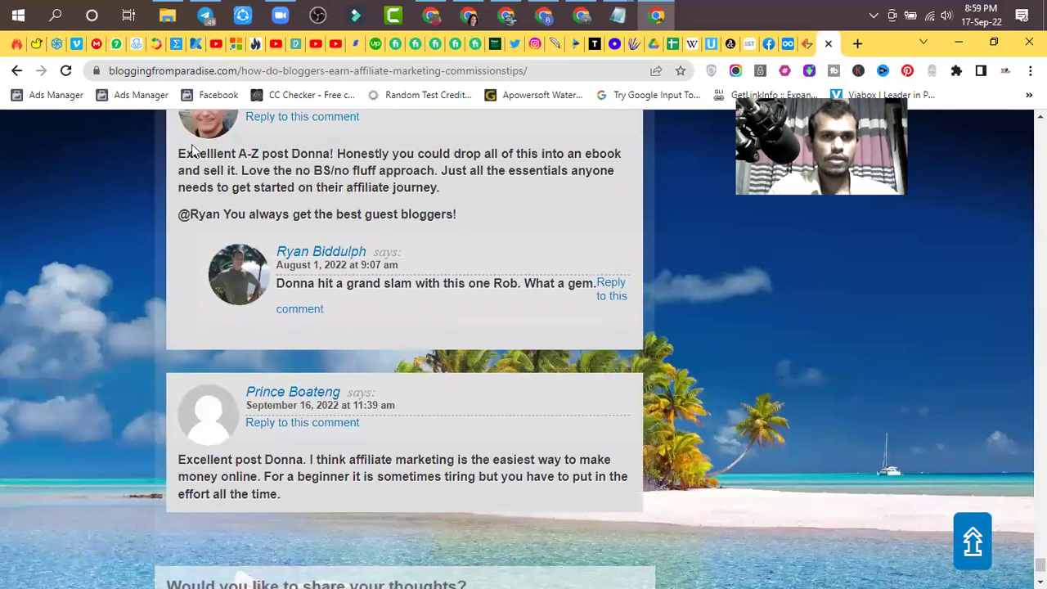
pyautogui.moveTo(179, 153); pyautogui.dragTo(334, 148)
pyautogui.hotkey('ctrl', 'c')
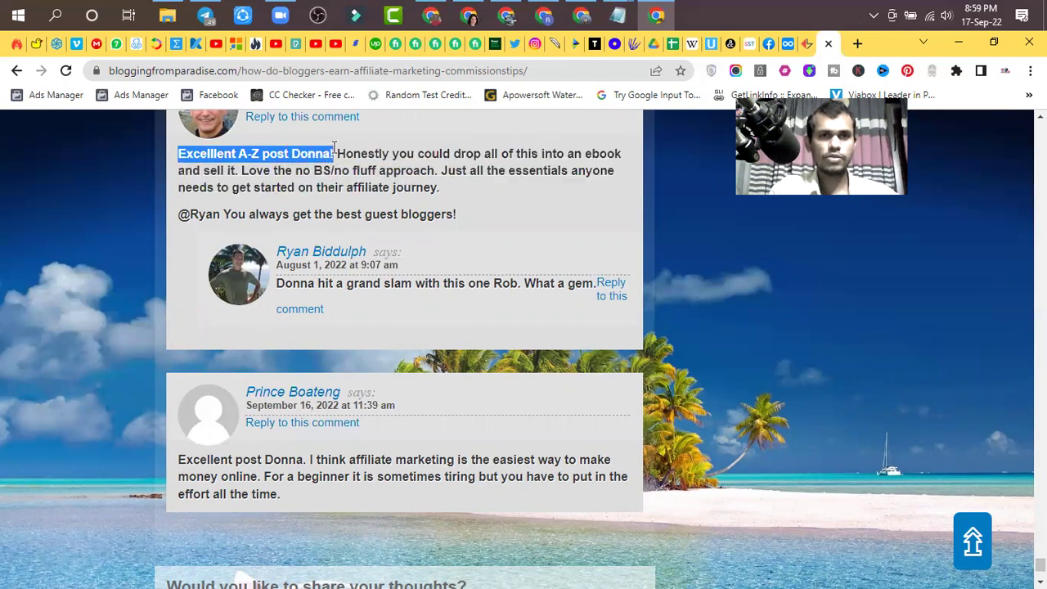
pyautogui.scroll(-3, 327, 344)
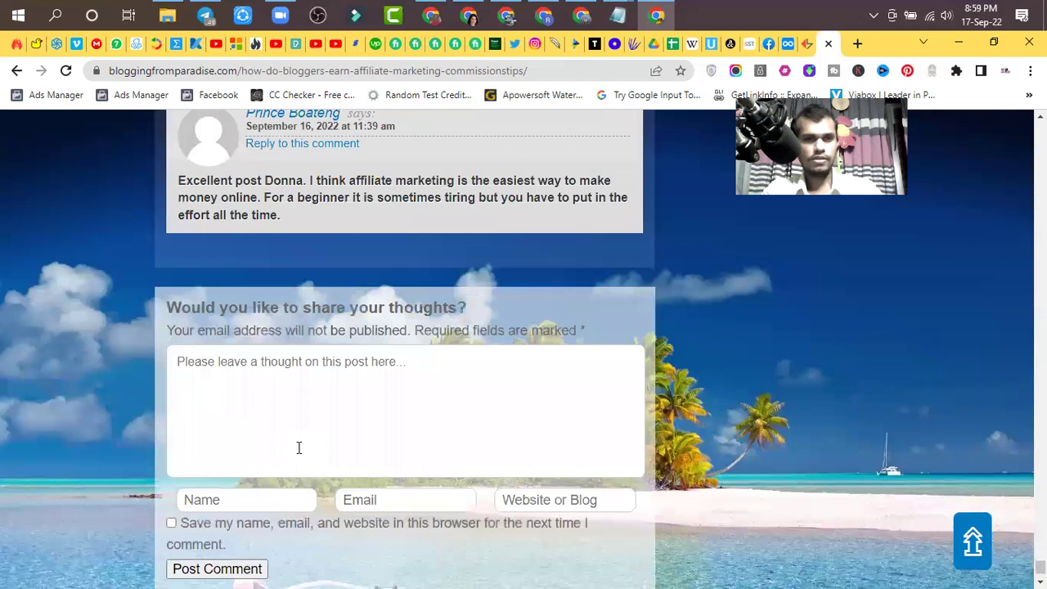
# - Paste 'Excelllent A-Z post Donna!' as the comment and enter a placeholder name and e-mail
pyautogui.click(220, 352)
pyautogui.hotkey('ctrl', 'v')
pyautogui.click(234, 473)
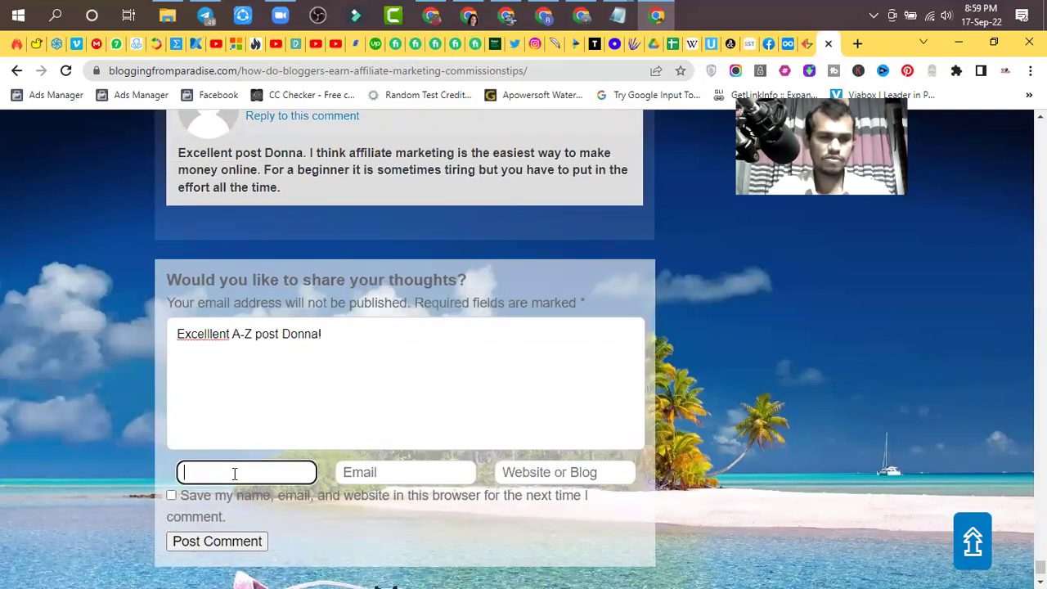
pyautogui.write('Abcd')
pyautogui.click(376, 474)
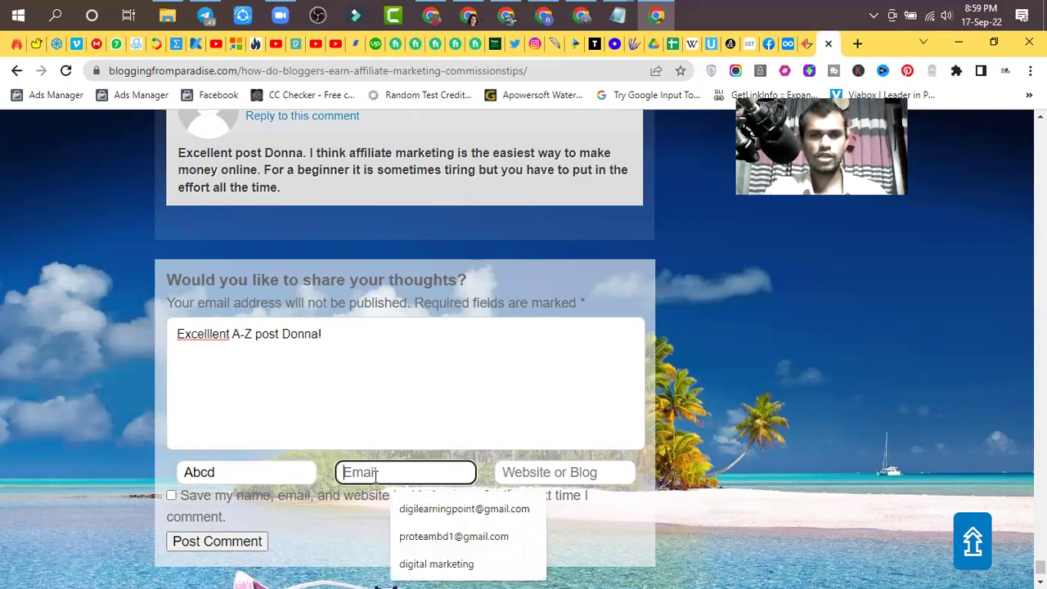
pyautogui.write('abcd@gmail.com')
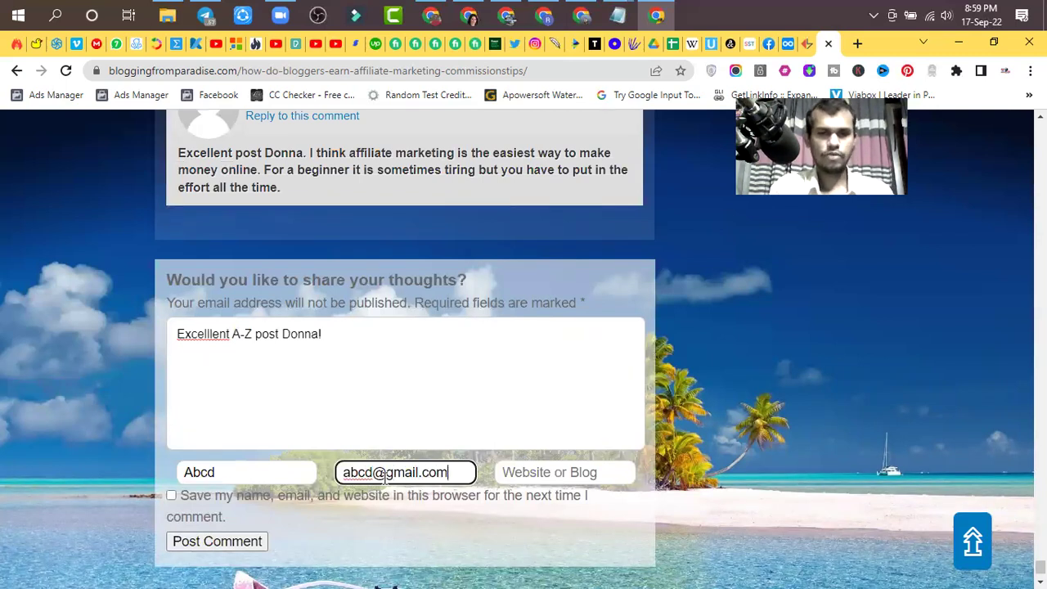
# - Fill the website with digilearningpoint.blogspot.com, tick 'Save my name', and post the comment
pyautogui.click(524, 472)
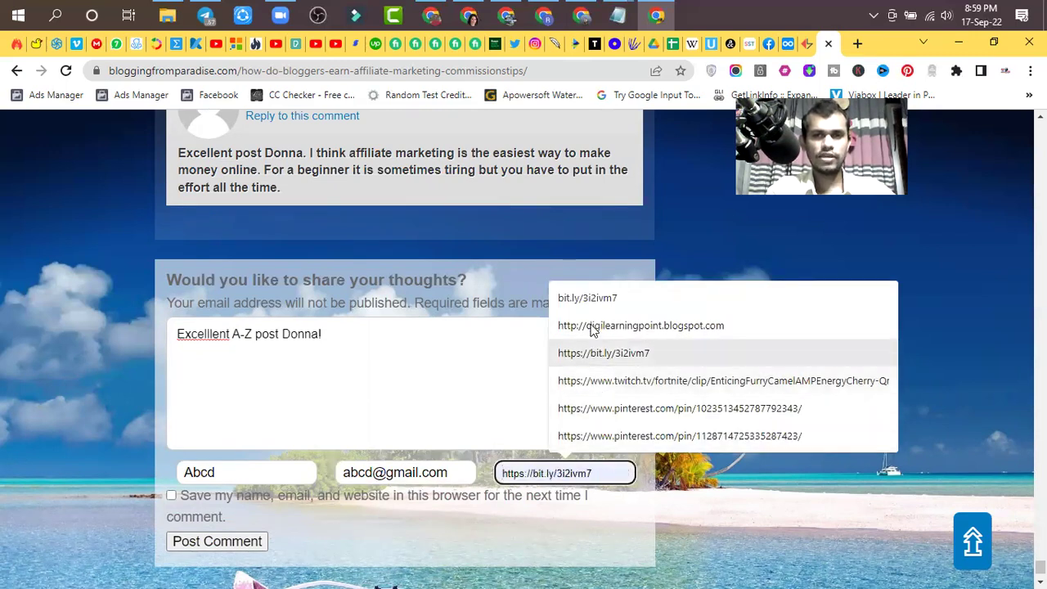
pyautogui.click(661, 330)
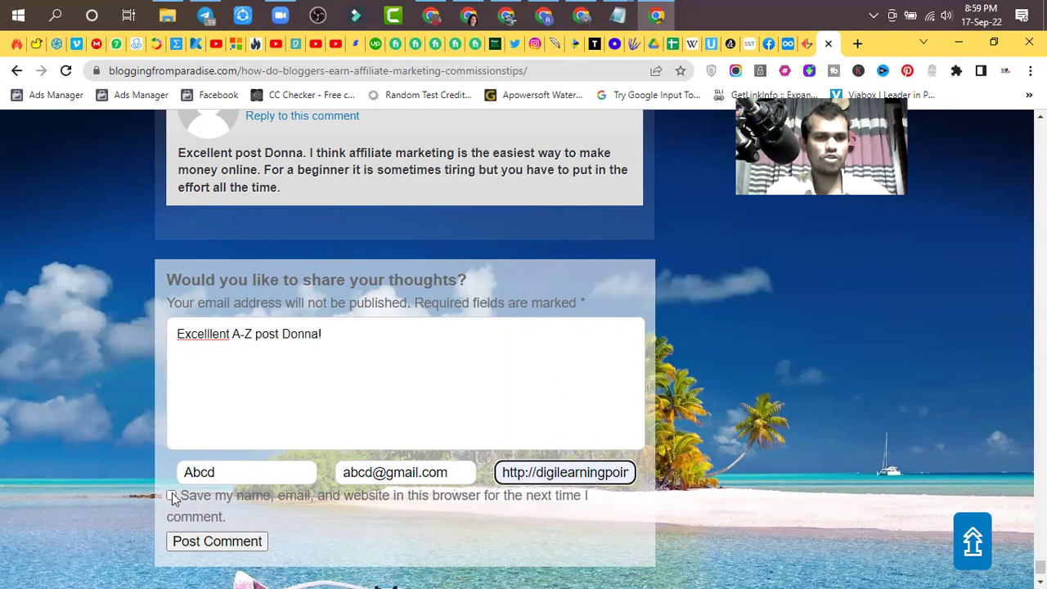
pyautogui.click(170, 496)
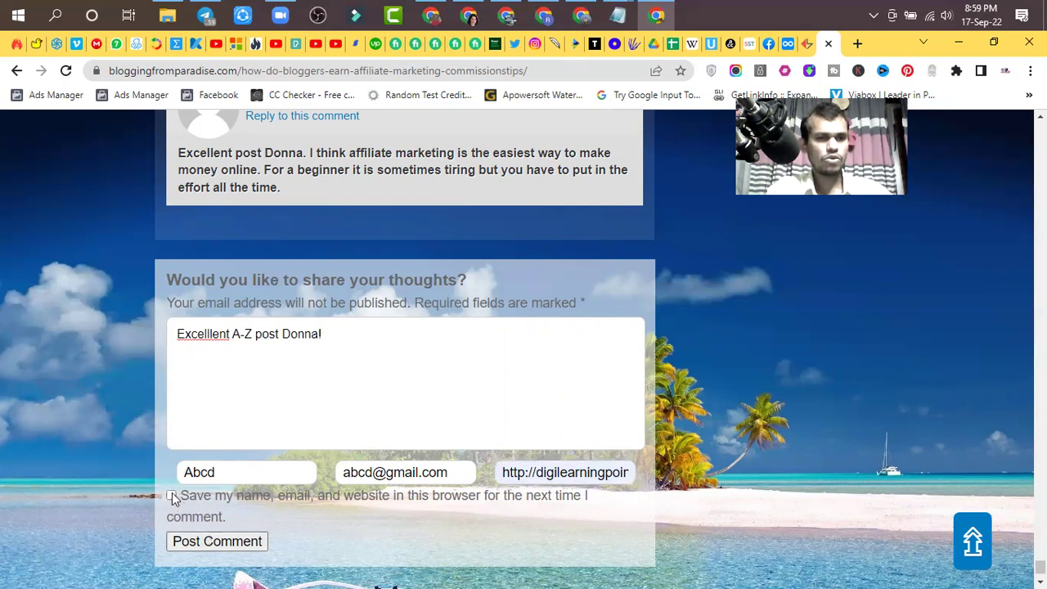
pyautogui.click(208, 543)
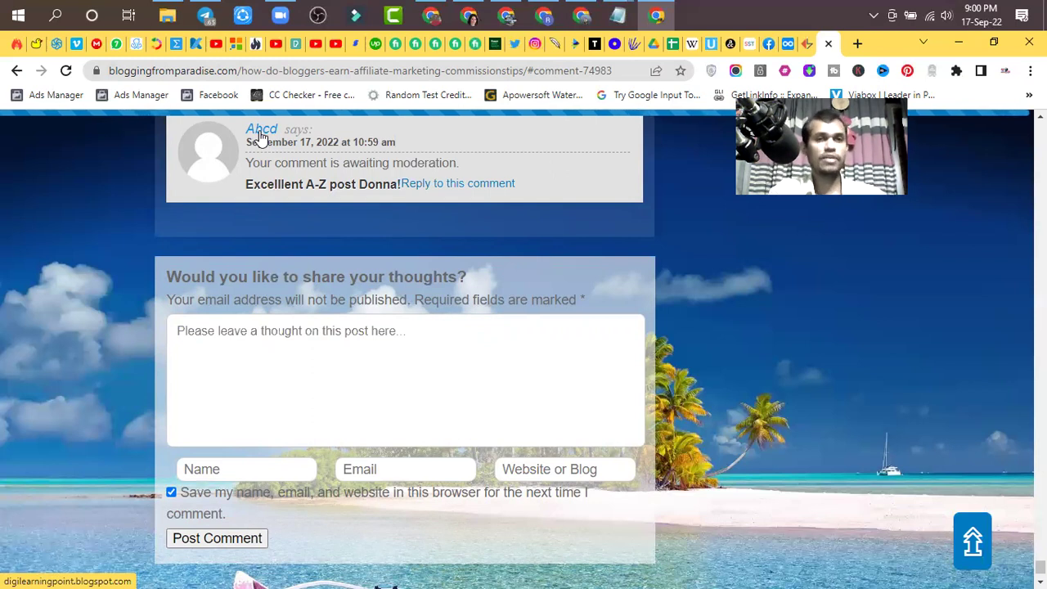
# - Open the commenter's linked blogspot blog, confirm it has been removed, and close it
pyautogui.click(261, 134)
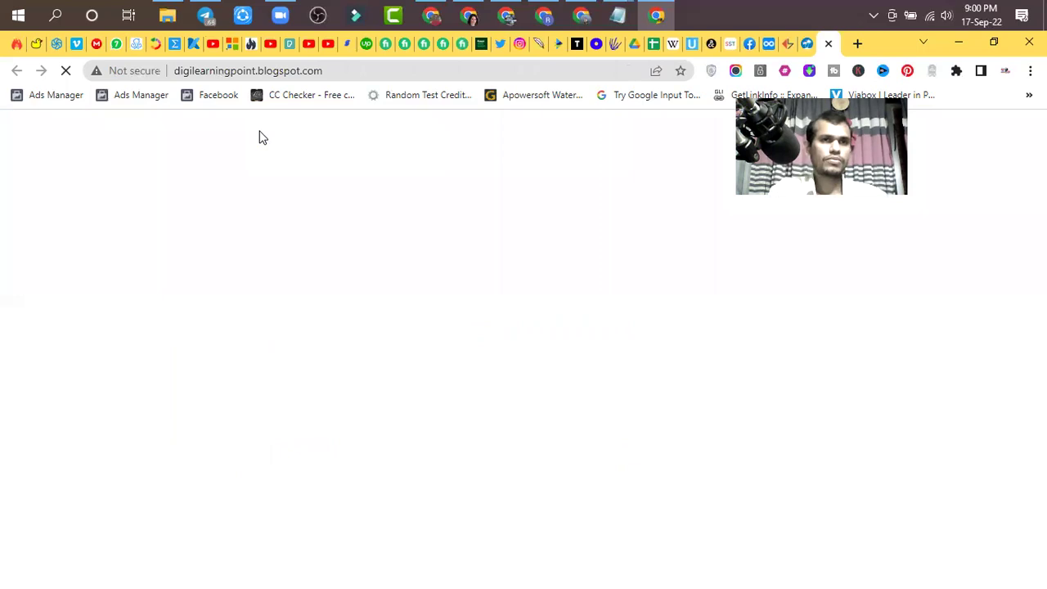
pyautogui.click(346, 72)
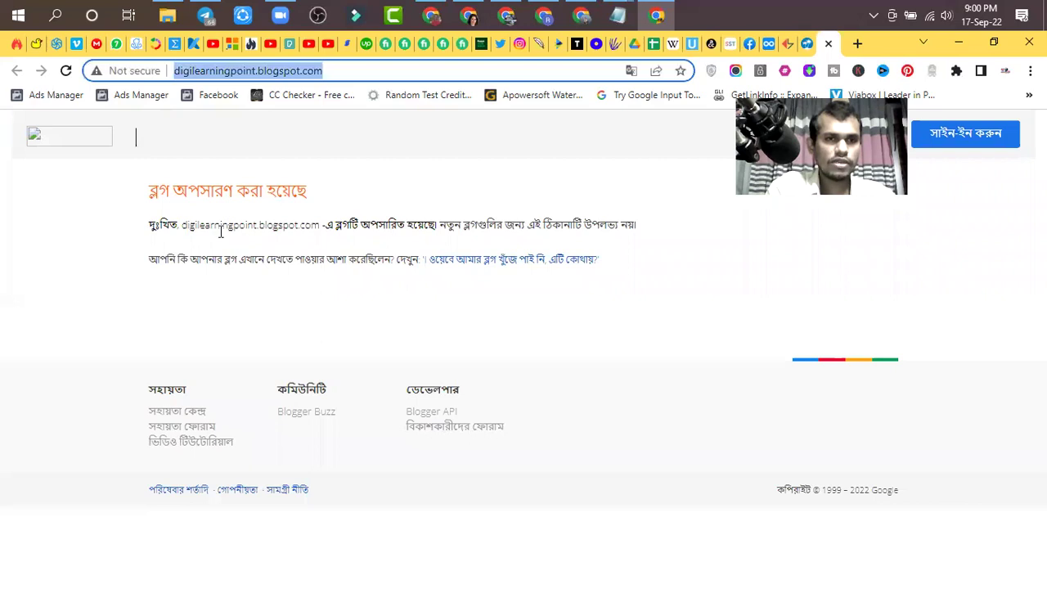
pyautogui.click(344, 77)
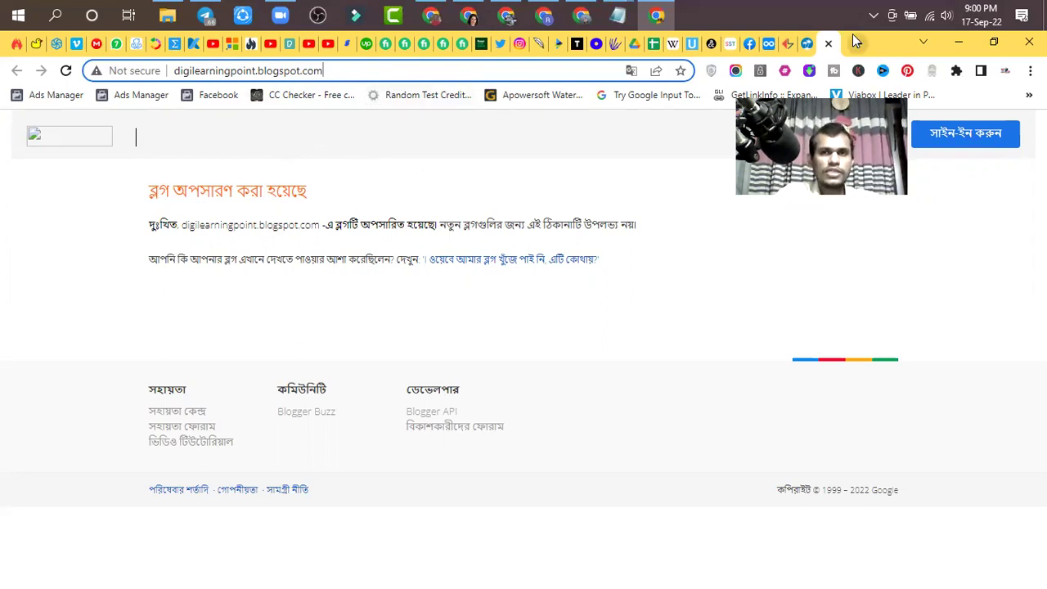
pyautogui.click(829, 44)
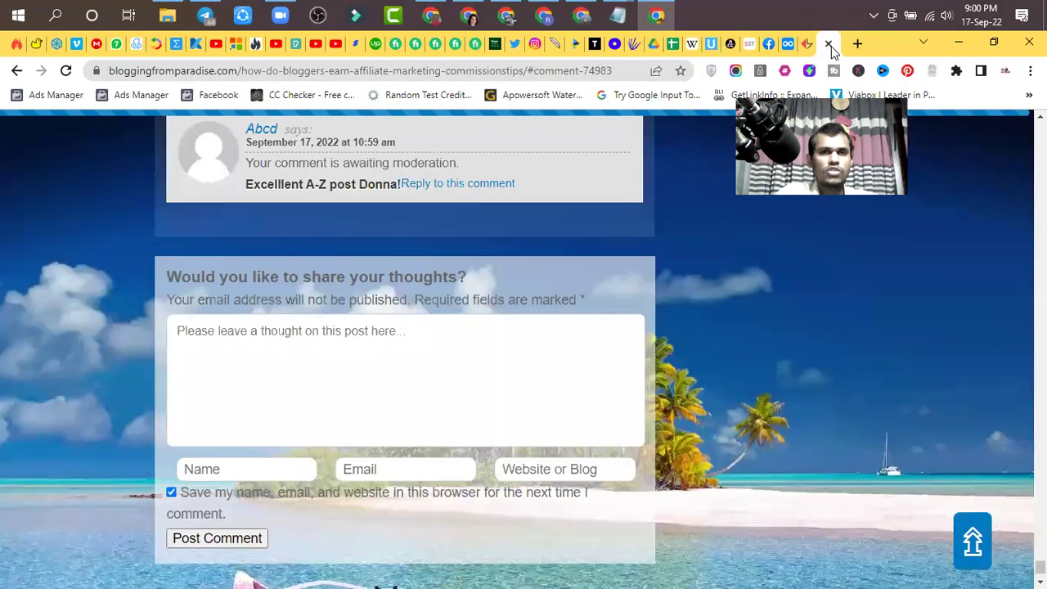
# - Close the Blogging From Paradise tab to return to the BloggersIdeas list
pyautogui.scroll(2, 266, 240)
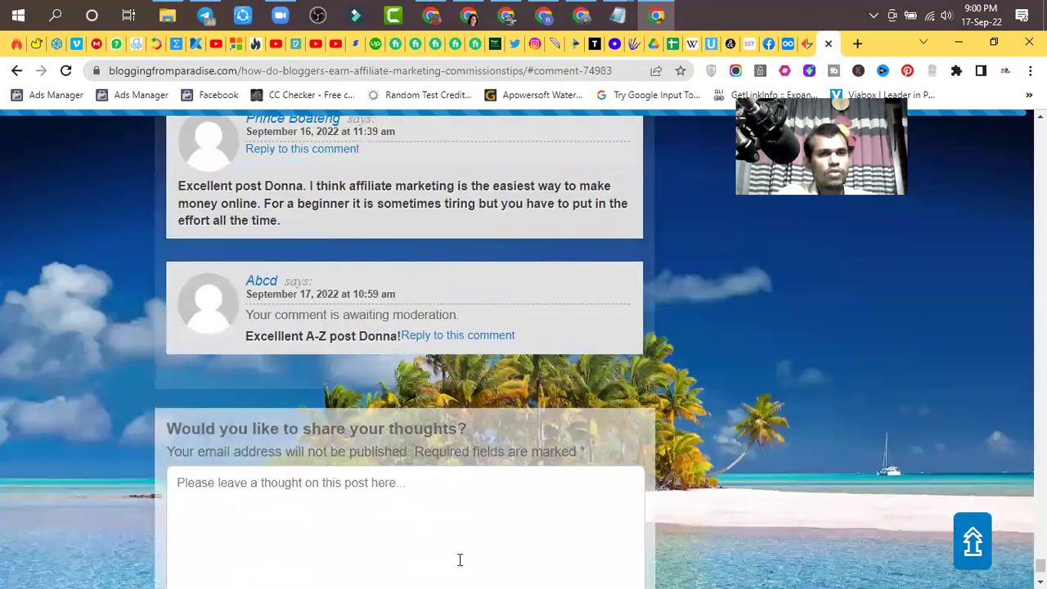
pyautogui.scroll(-2, 525, 561)
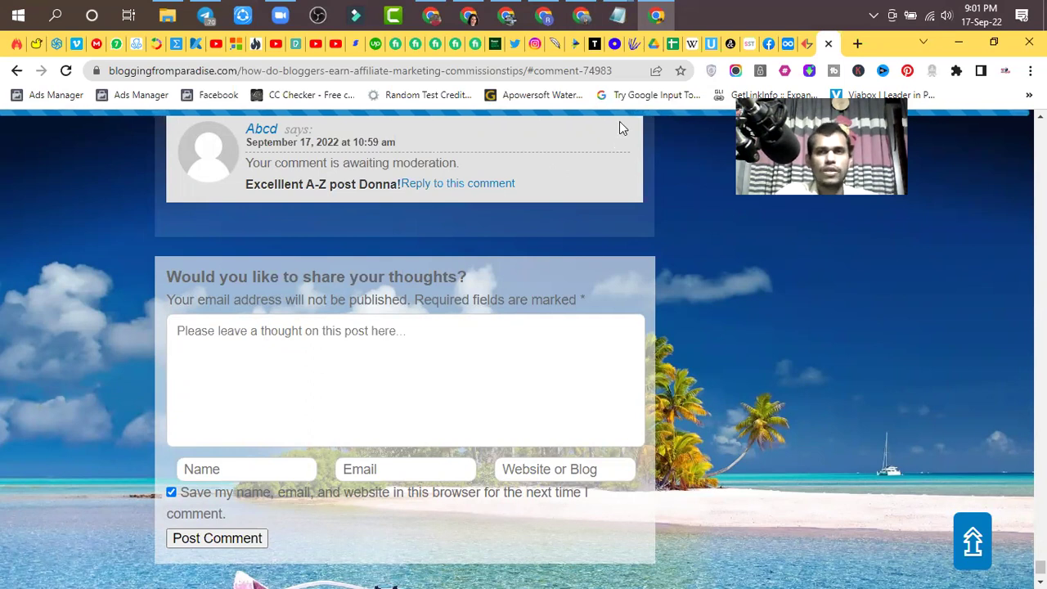
pyautogui.click(830, 44)
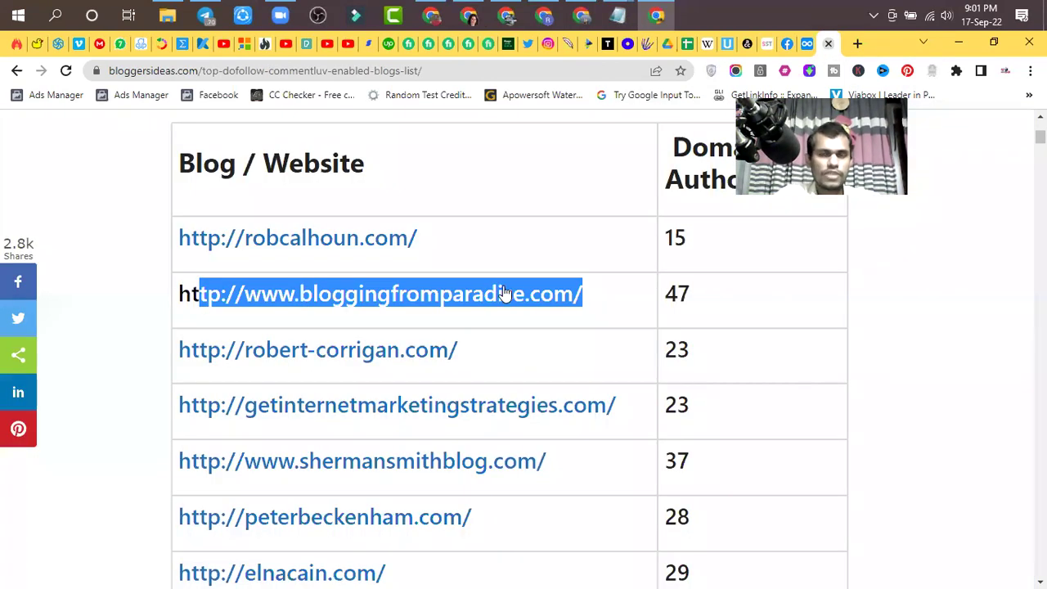
# - Open robcalhoun.com, rated 15 in the BloggersIdeas table, in a new tab
pyautogui.scroll(-8, 494, 314)
pyautogui.scroll(-12, 493, 315)
pyautogui.scroll(20, 494, 315)
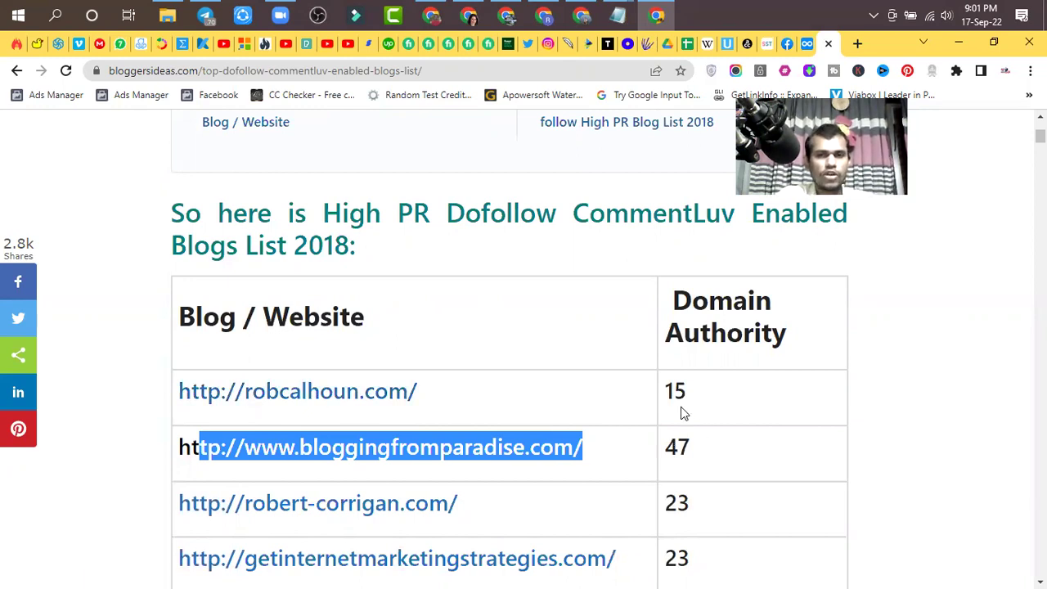
pyautogui.click(400, 397)
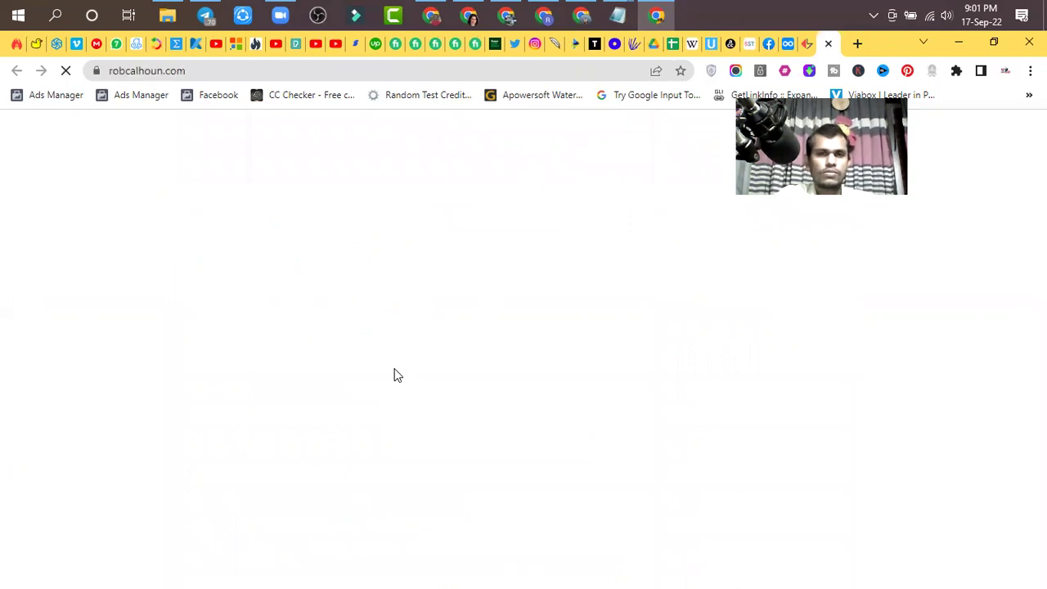
# - Dismiss the What's Your Priority? popup and browse the robcalhoun.com homepage
pyautogui.scroll(-3, 394, 375)
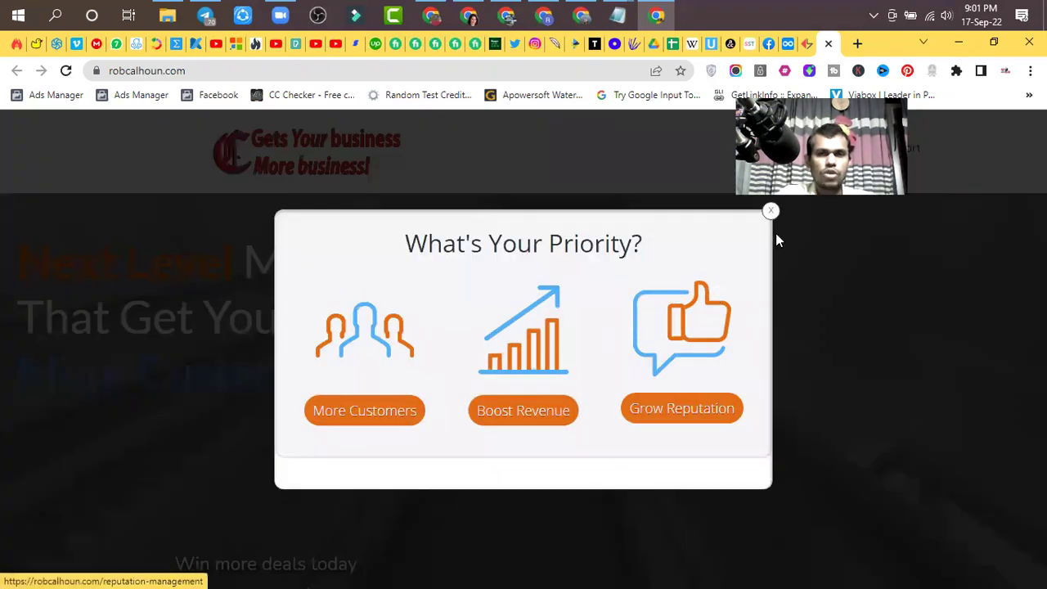
pyautogui.click(771, 211)
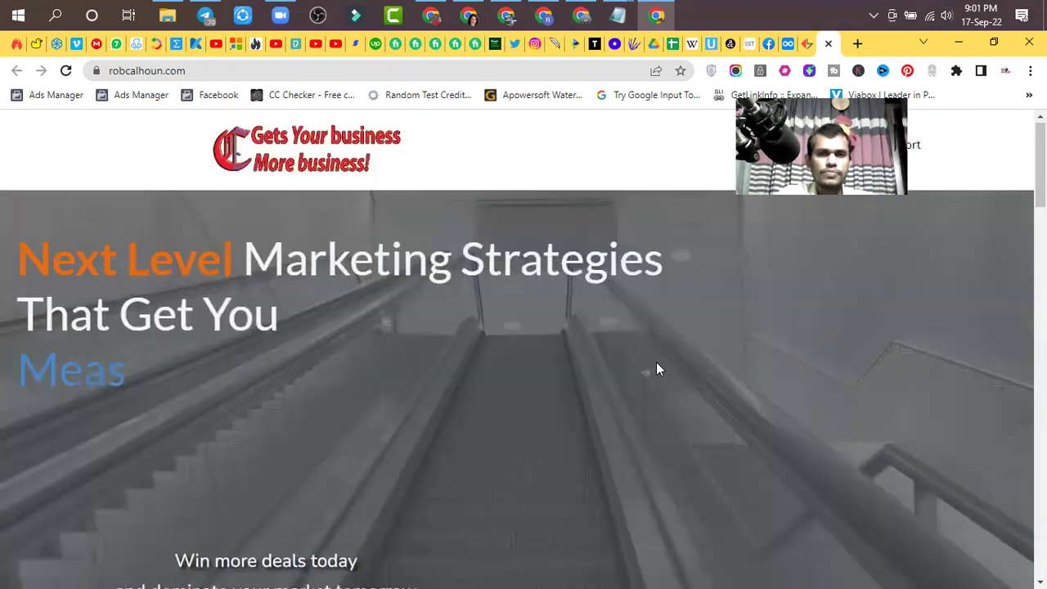
pyautogui.scroll(-7, 656, 363)
pyautogui.scroll(-3, 656, 363)
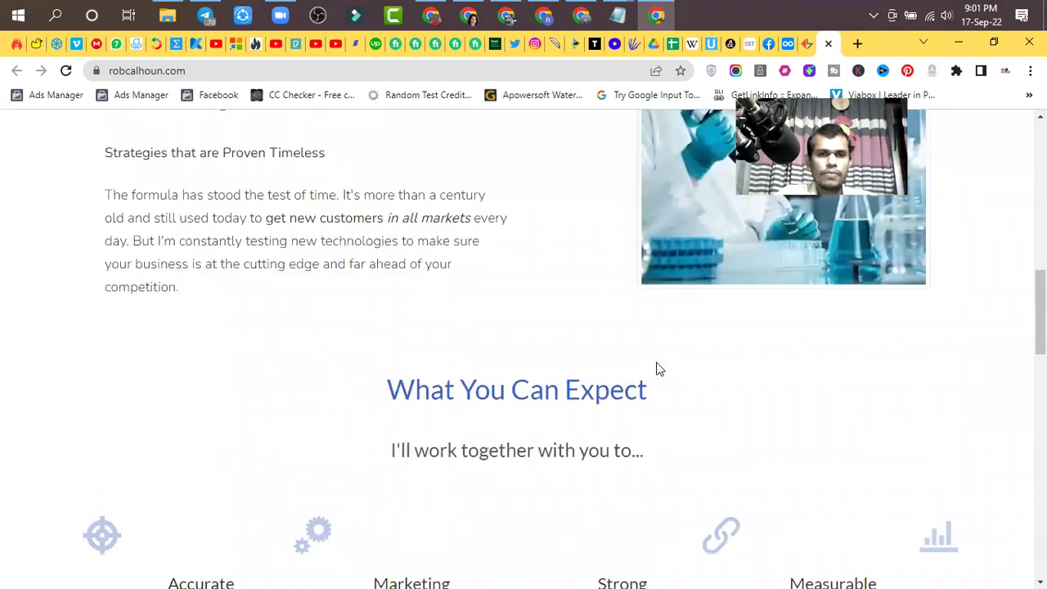
pyautogui.scroll(-4, 659, 368)
pyautogui.scroll(-5, 659, 368)
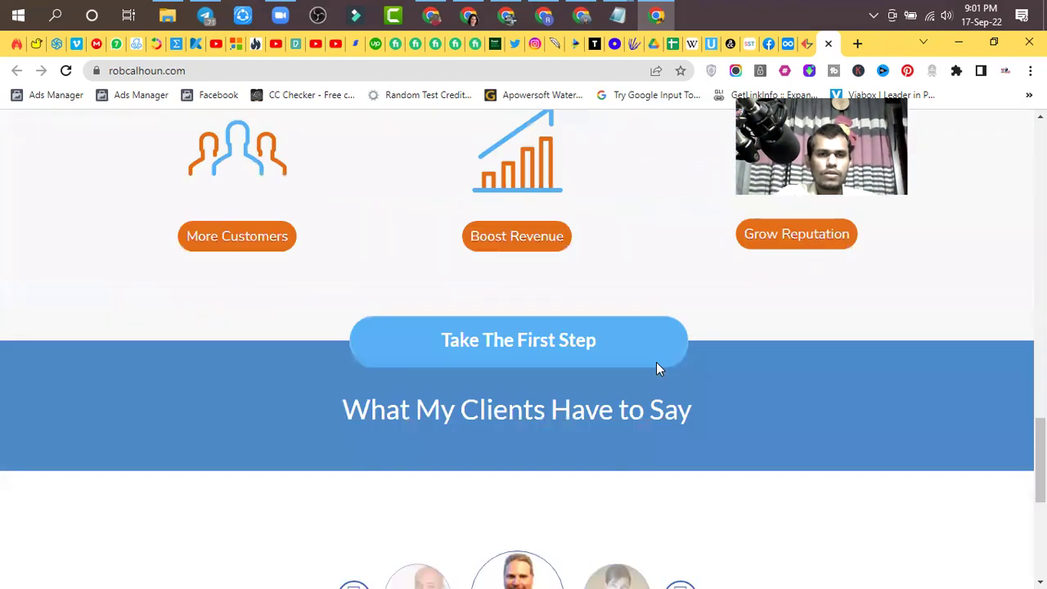
pyautogui.scroll(-5, 659, 368)
pyautogui.scroll(7, 658, 368)
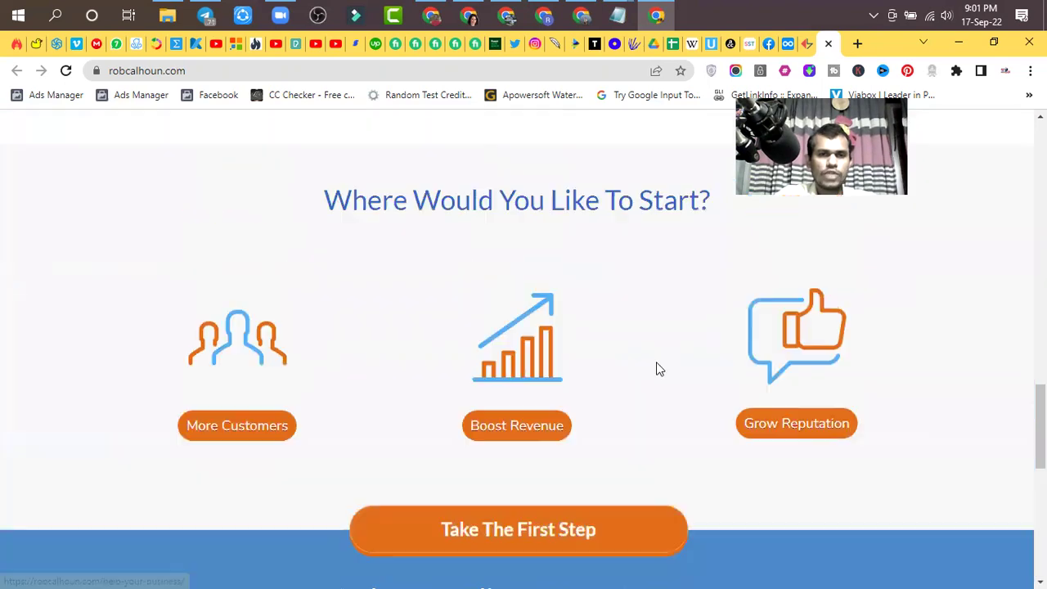
pyautogui.scroll(6, 659, 369)
pyautogui.scroll(3, 657, 369)
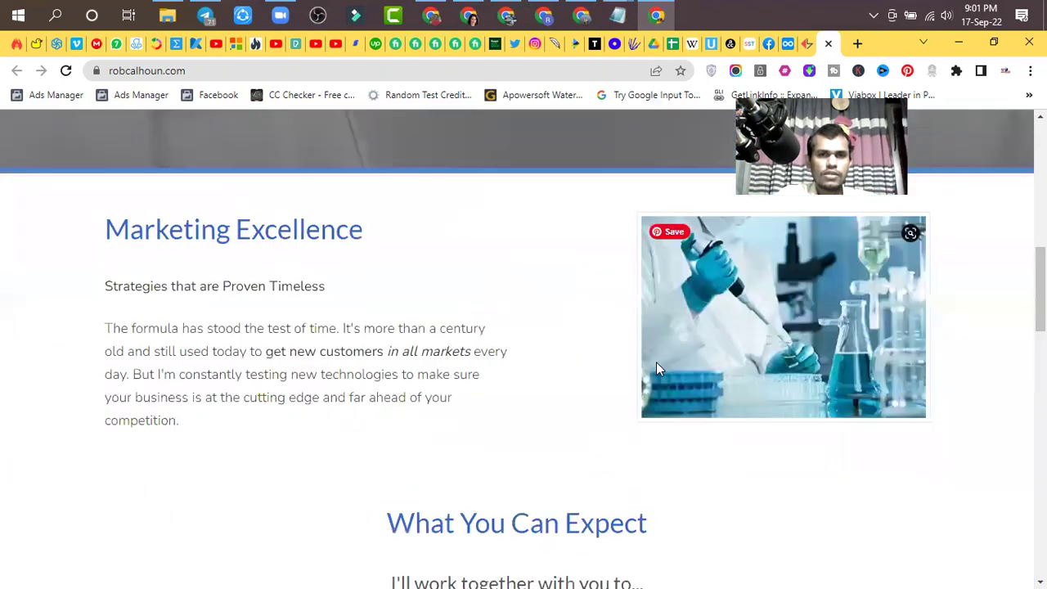
pyautogui.scroll(8, 657, 369)
pyautogui.scroll(-6, 791, 212)
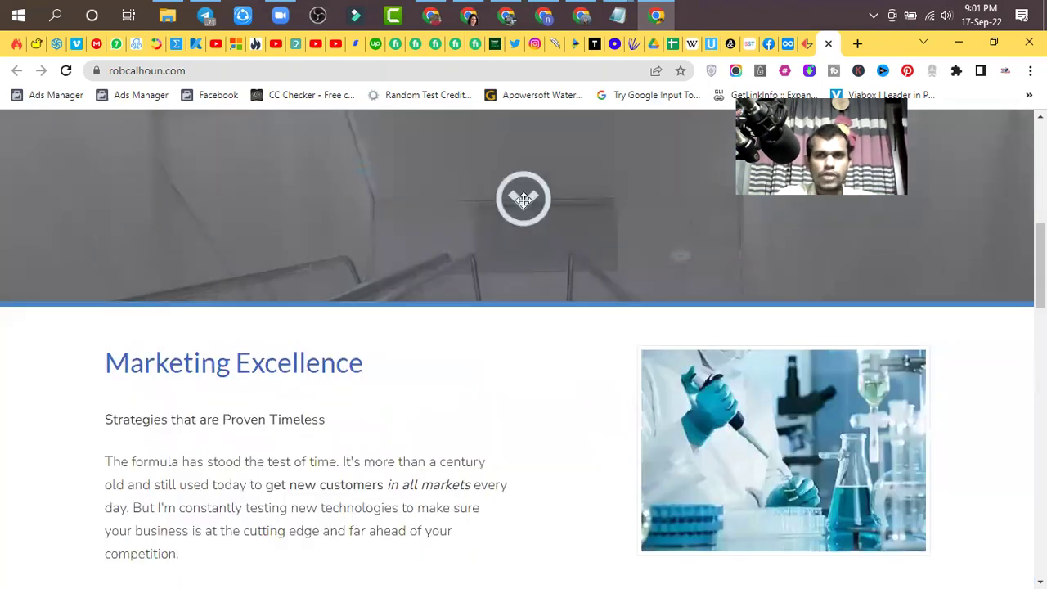
pyautogui.scroll(6, 488, 327)
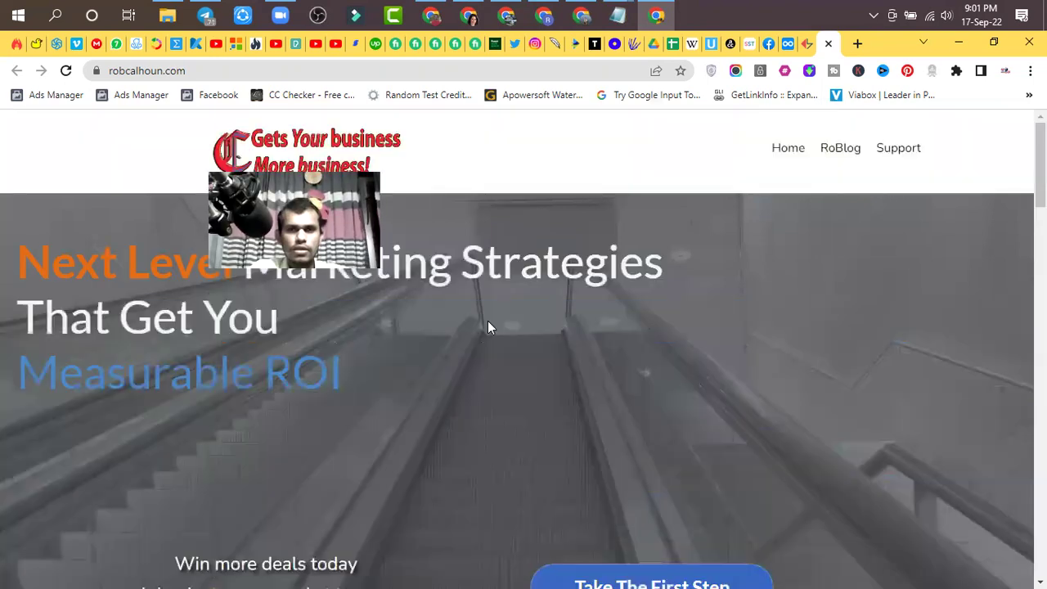
# - Open the Fresh Content post from RoBlog and scroll its comments to the Leave a Comment form
pyautogui.click(843, 154)
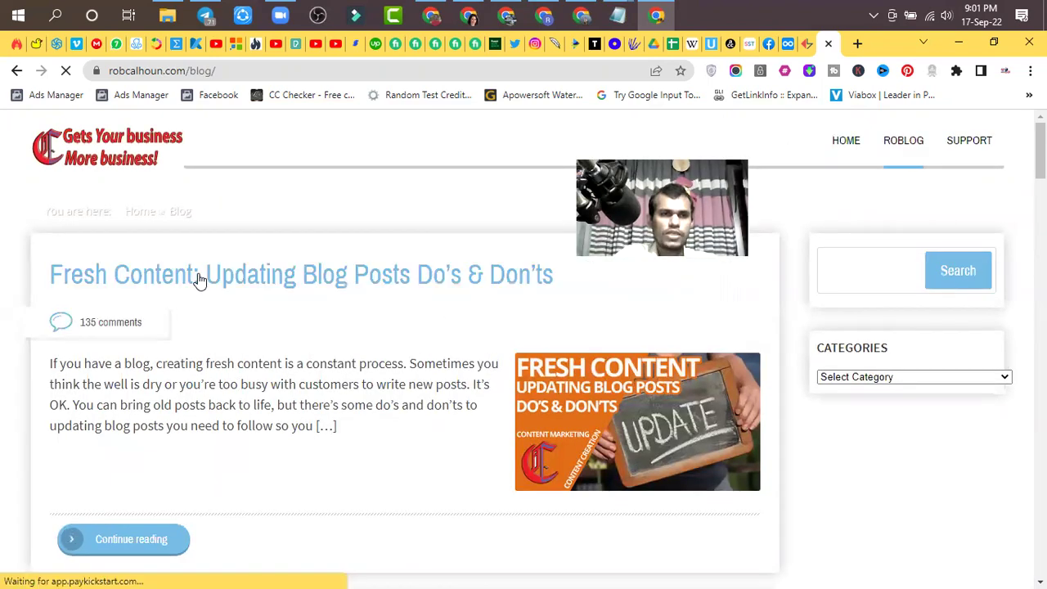
pyautogui.click(200, 280)
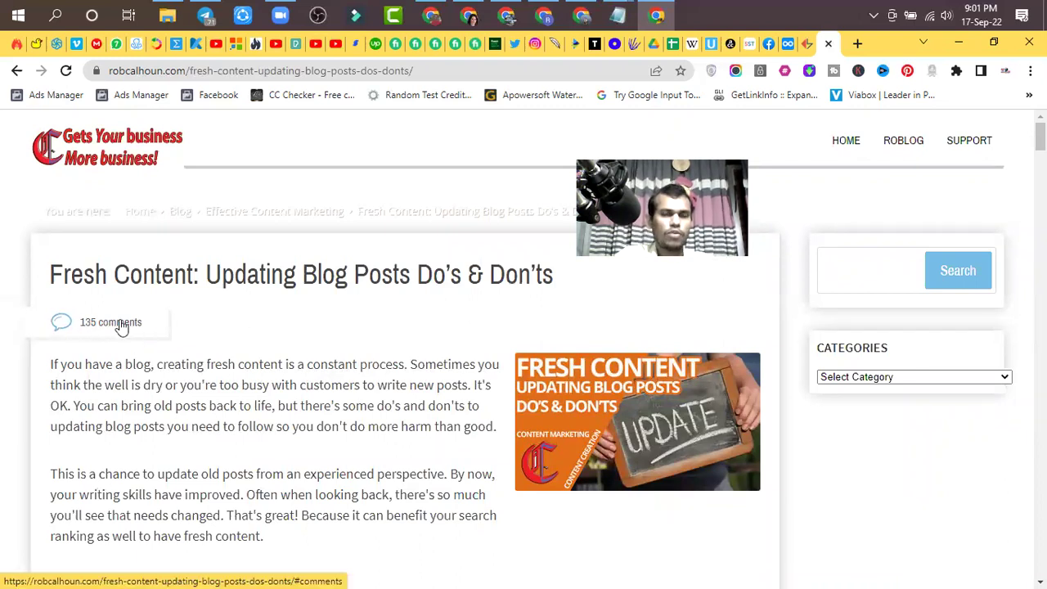
pyautogui.scroll(-20, 441, 305)
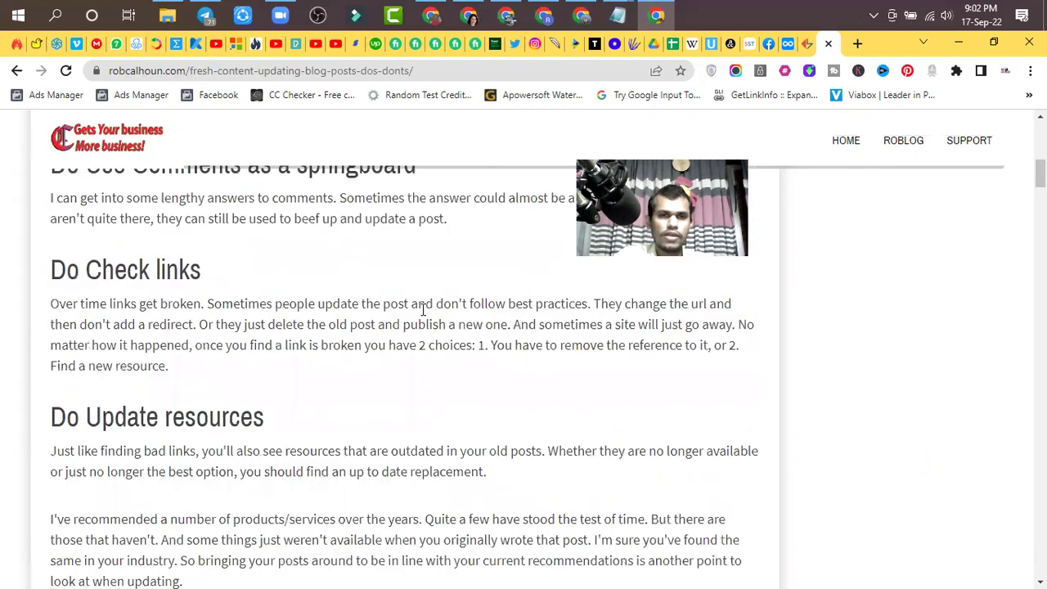
pyautogui.scroll(-20, 524, 368)
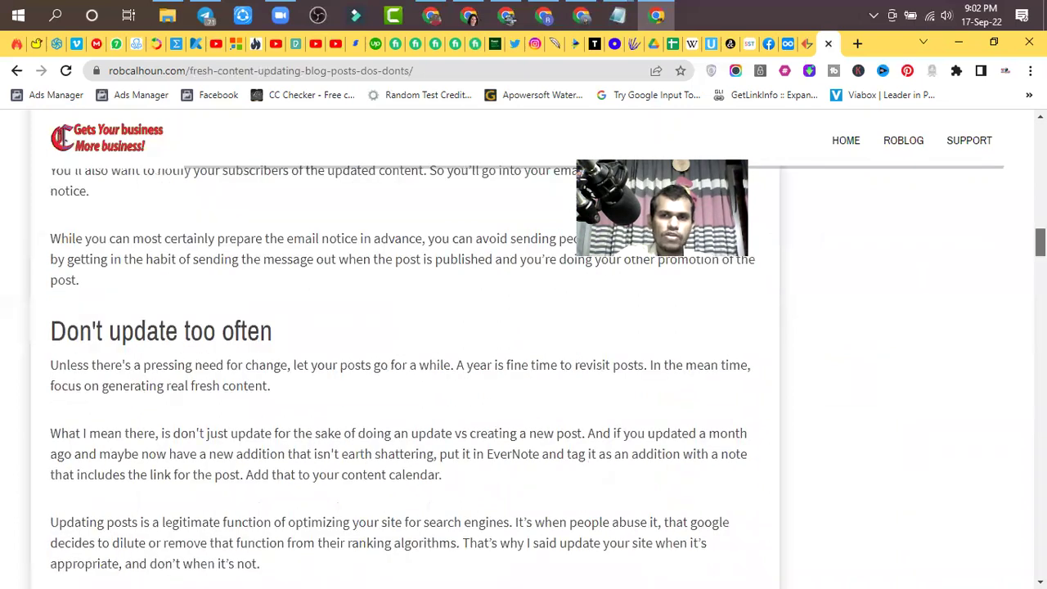
pyautogui.scroll(-1, 647, 453)
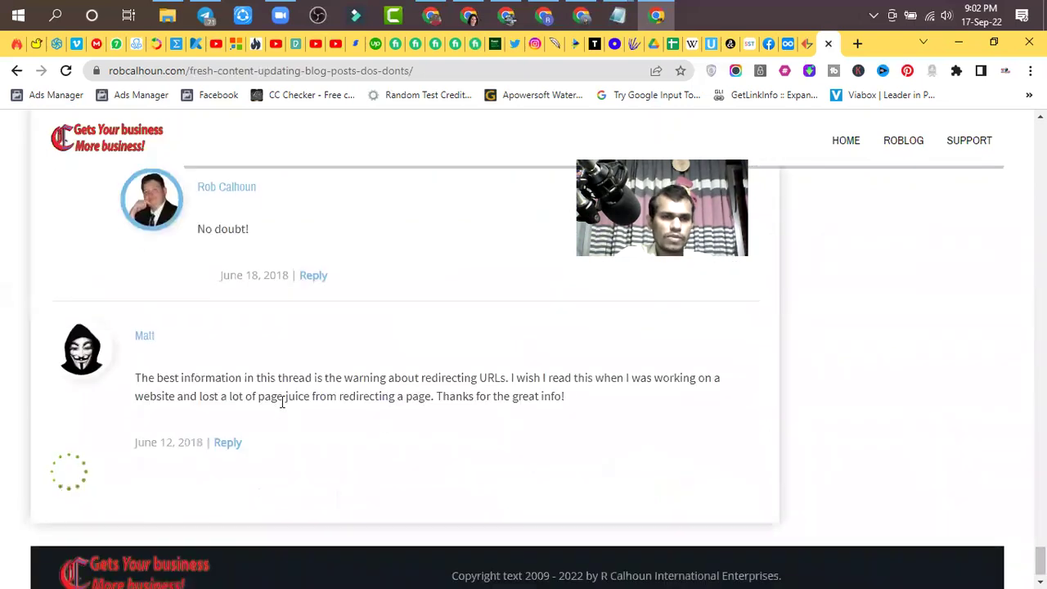
pyautogui.scroll(2, 281, 404)
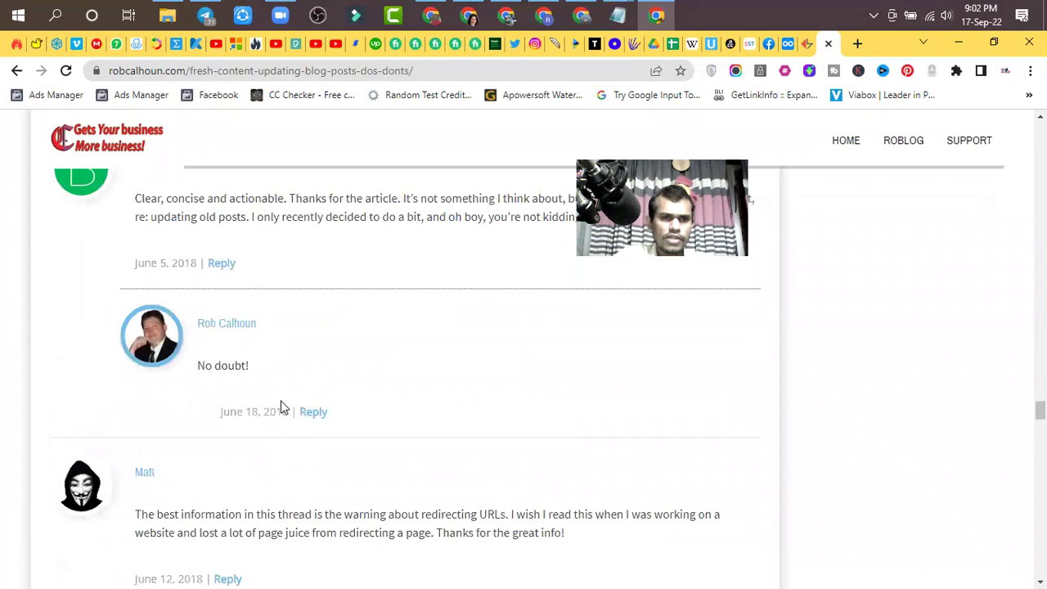
pyautogui.scroll(-10, 281, 407)
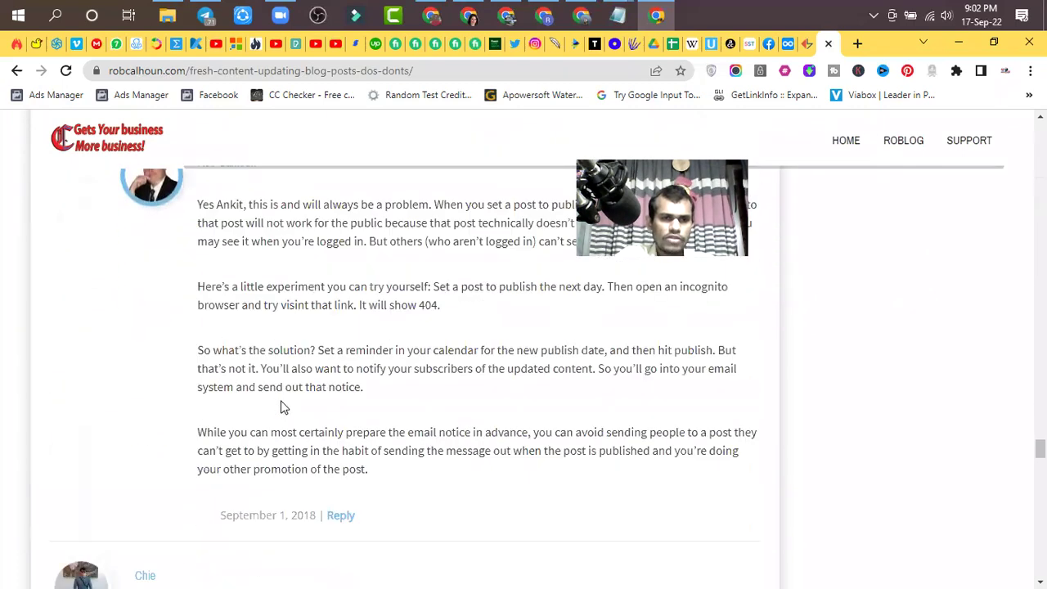
pyautogui.scroll(-2, 406, 352)
pyautogui.scroll(-10, 437, 447)
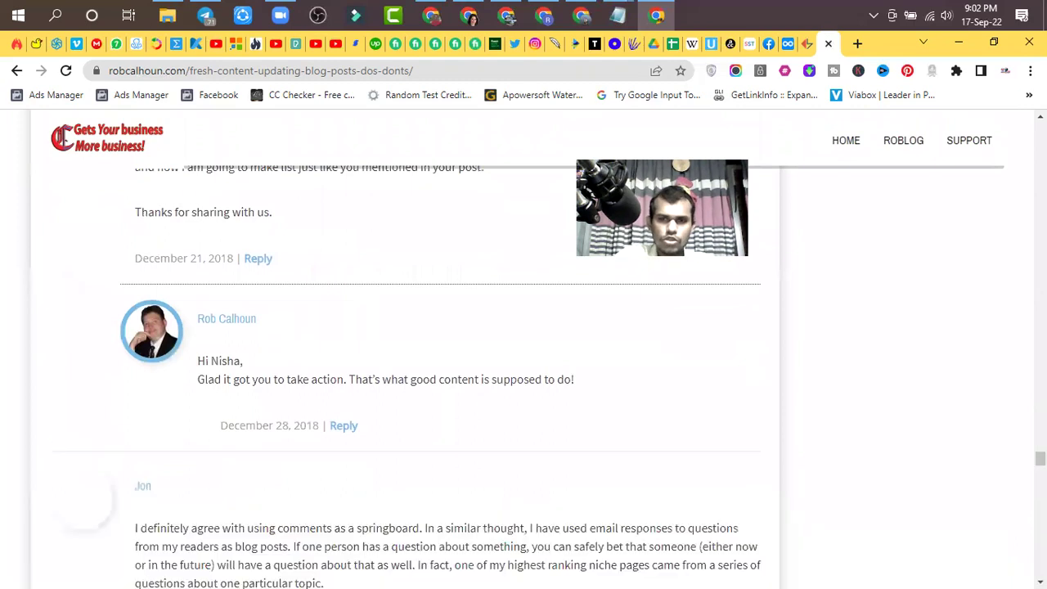
pyautogui.scroll(-6, 437, 368)
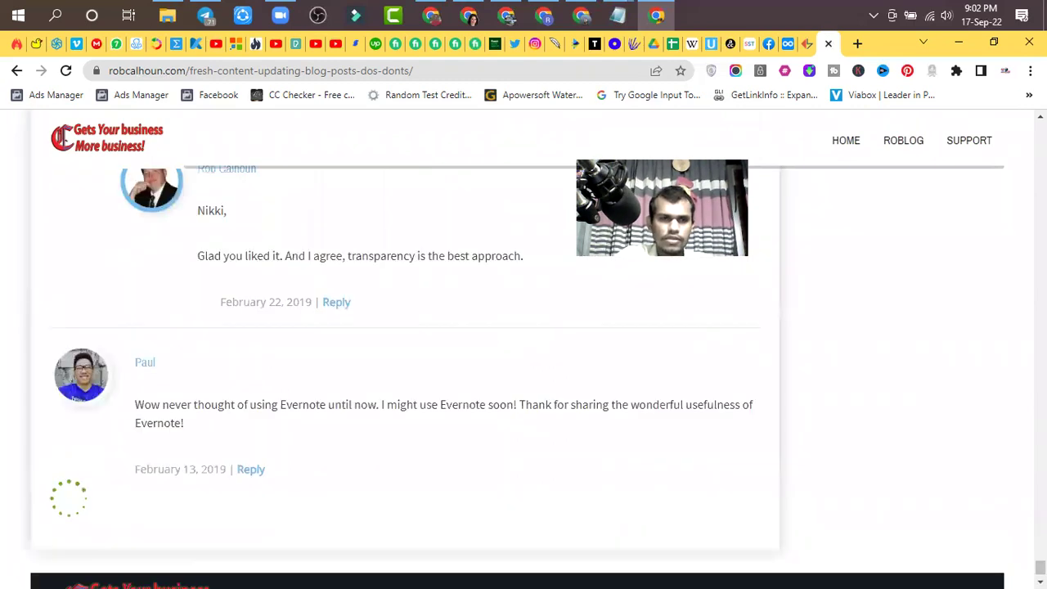
pyautogui.scroll(-10, 437, 368)
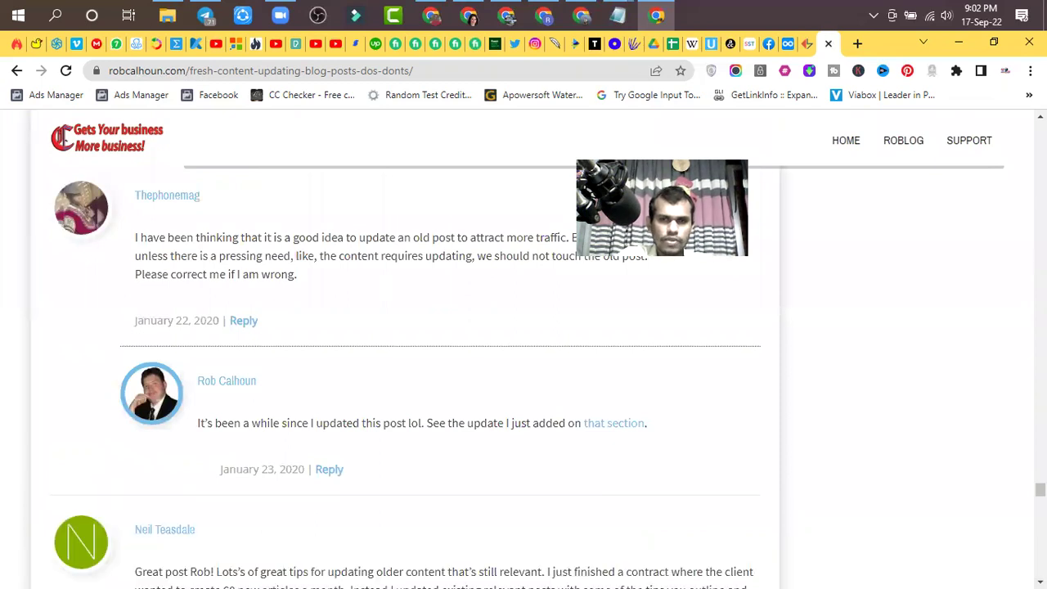
pyautogui.scroll(-10, 437, 368)
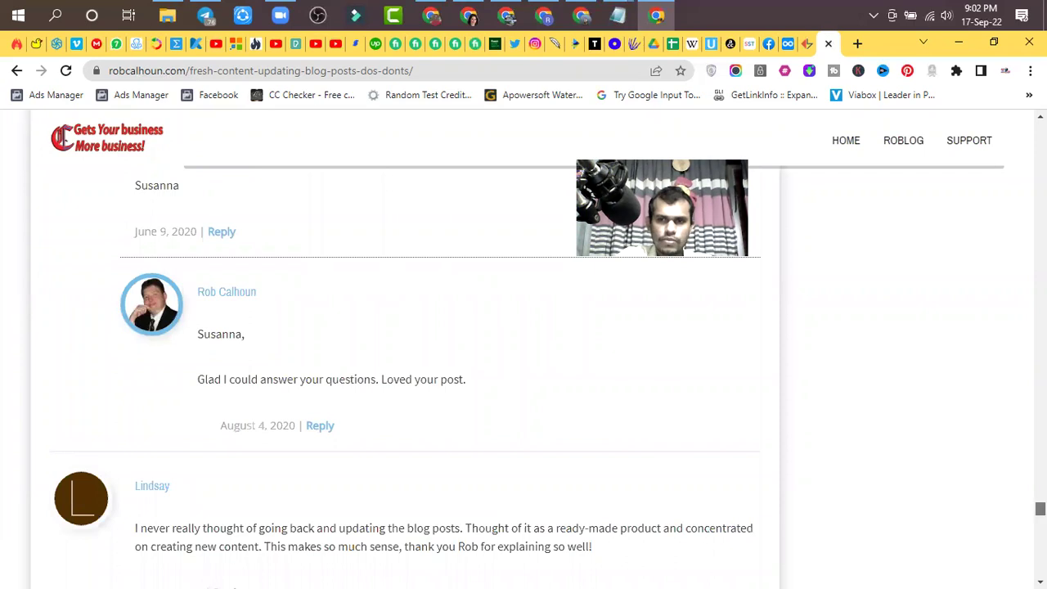
pyautogui.scroll(-5, 437, 368)
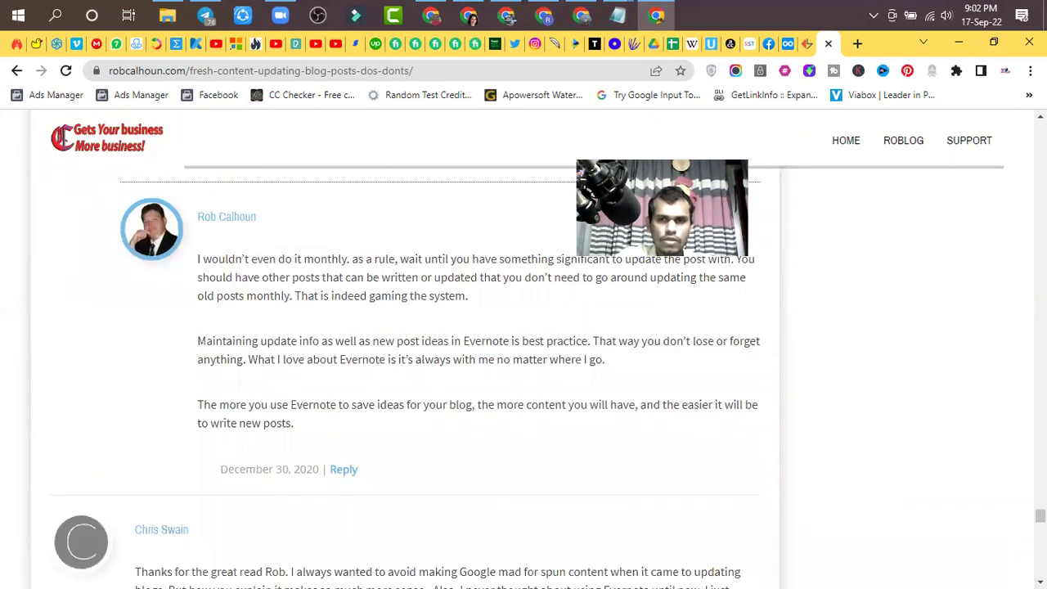
pyautogui.scroll(-12, 437, 368)
pyautogui.scroll(-10, 436, 369)
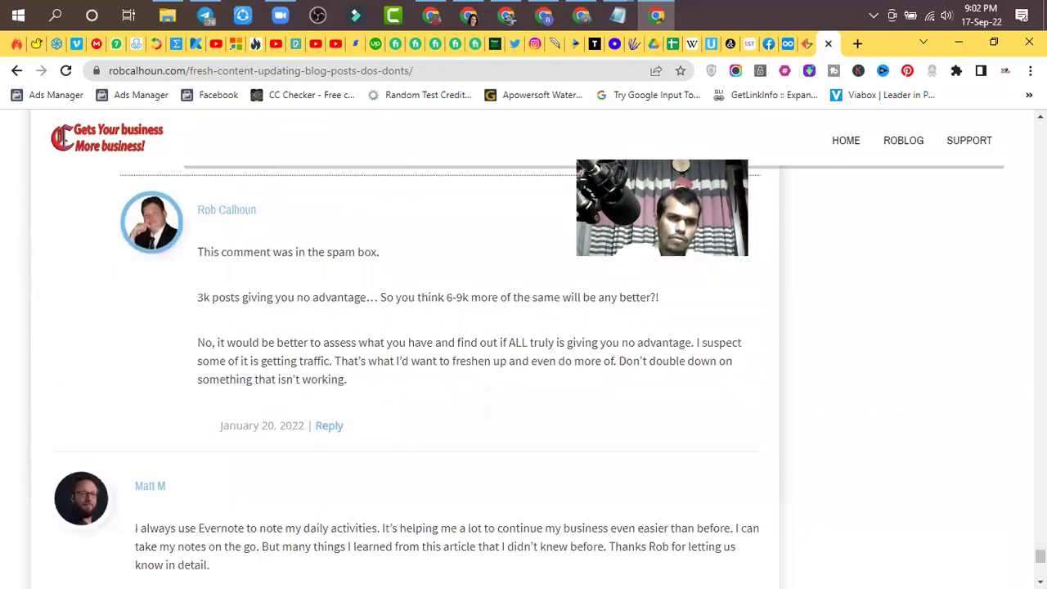
pyautogui.scroll(-10, 437, 368)
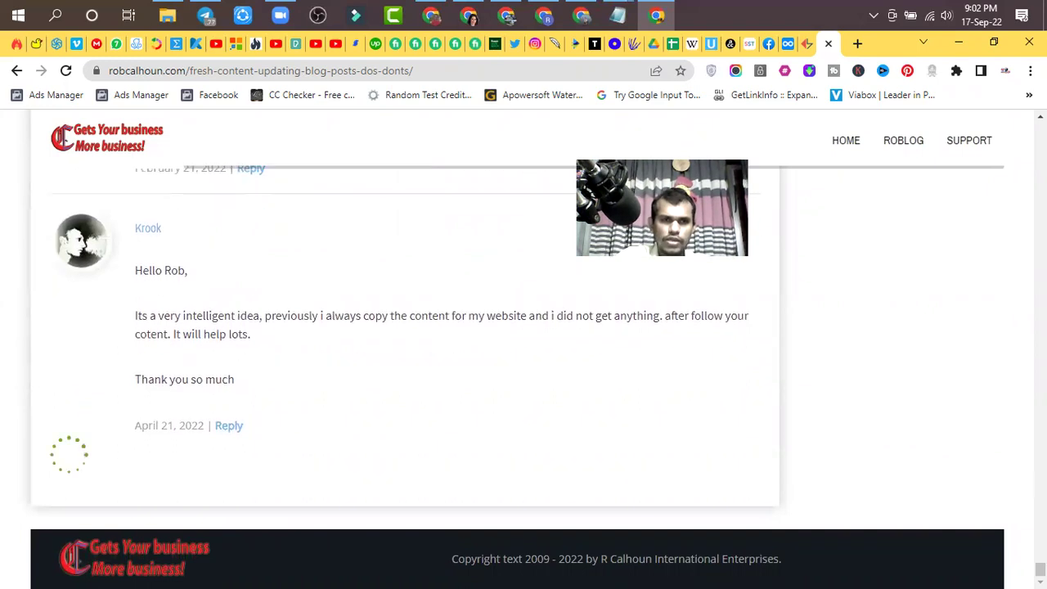
pyautogui.scroll(-3, 437, 368)
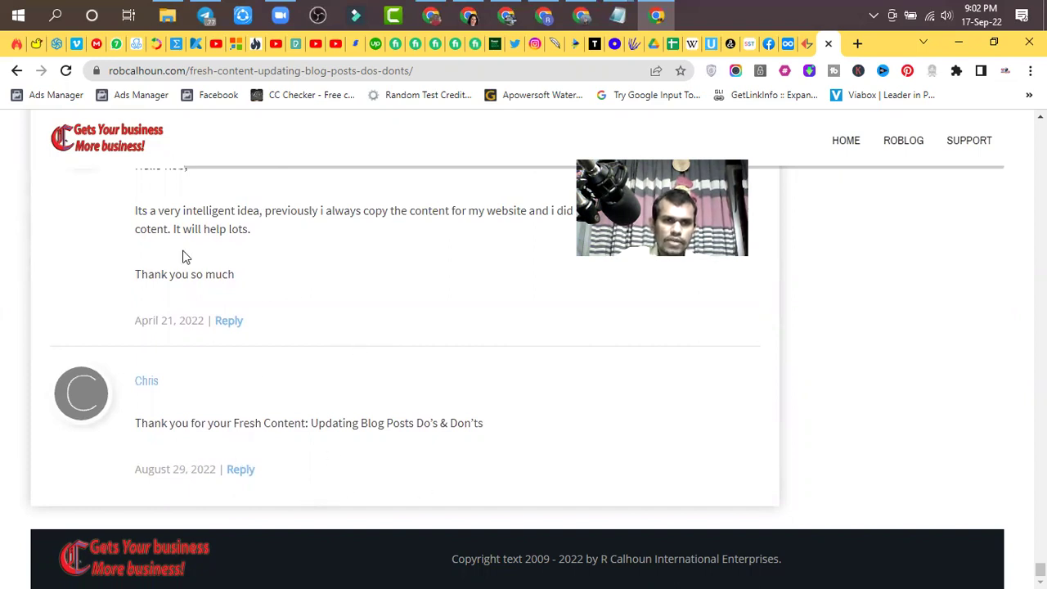
pyautogui.scroll(20, 524, 351)
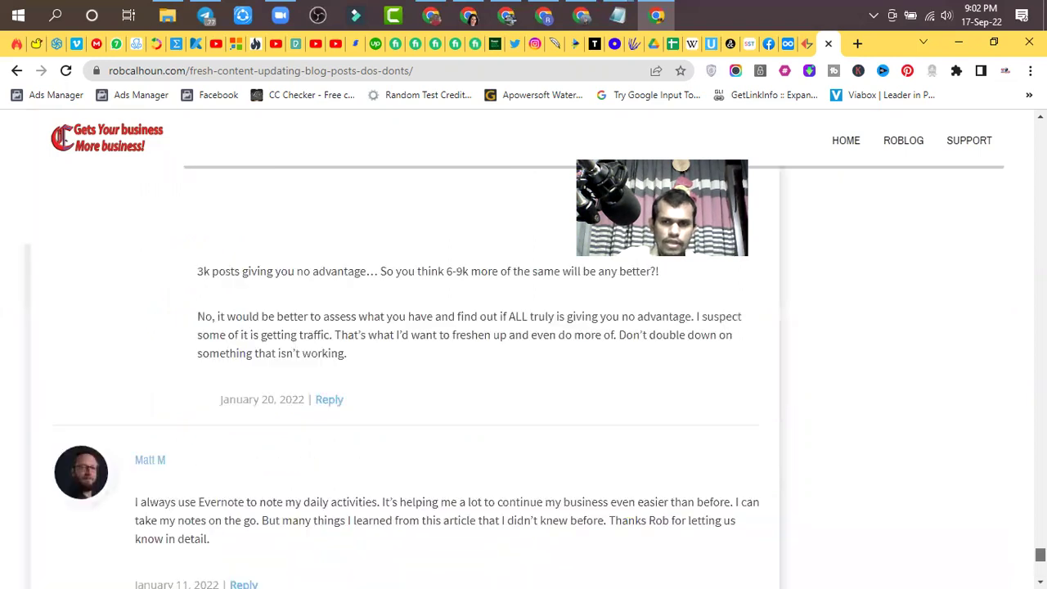
pyautogui.scroll(20, 524, 352)
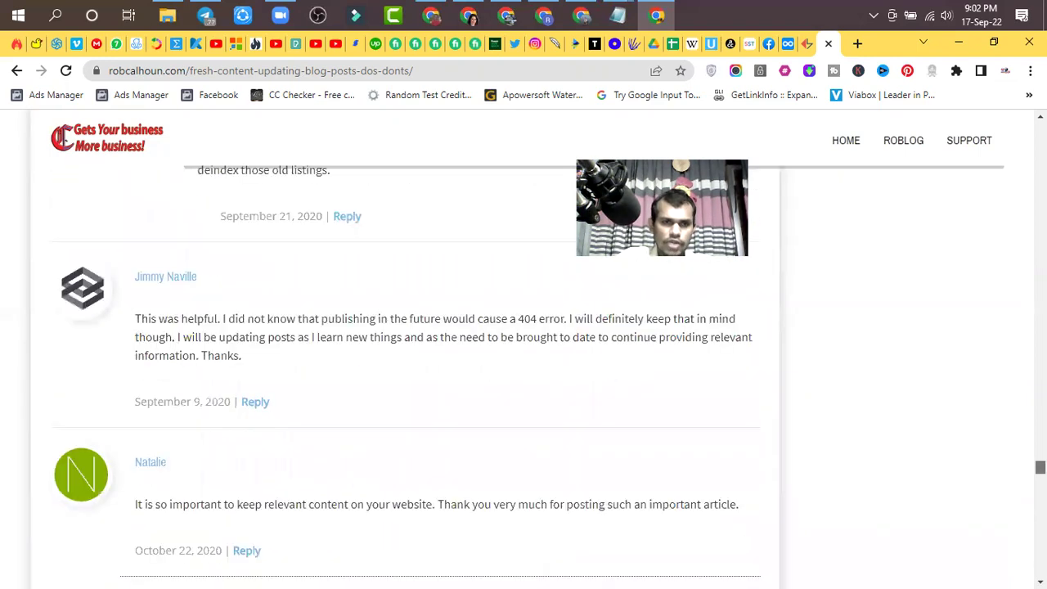
pyautogui.scroll(20, 524, 352)
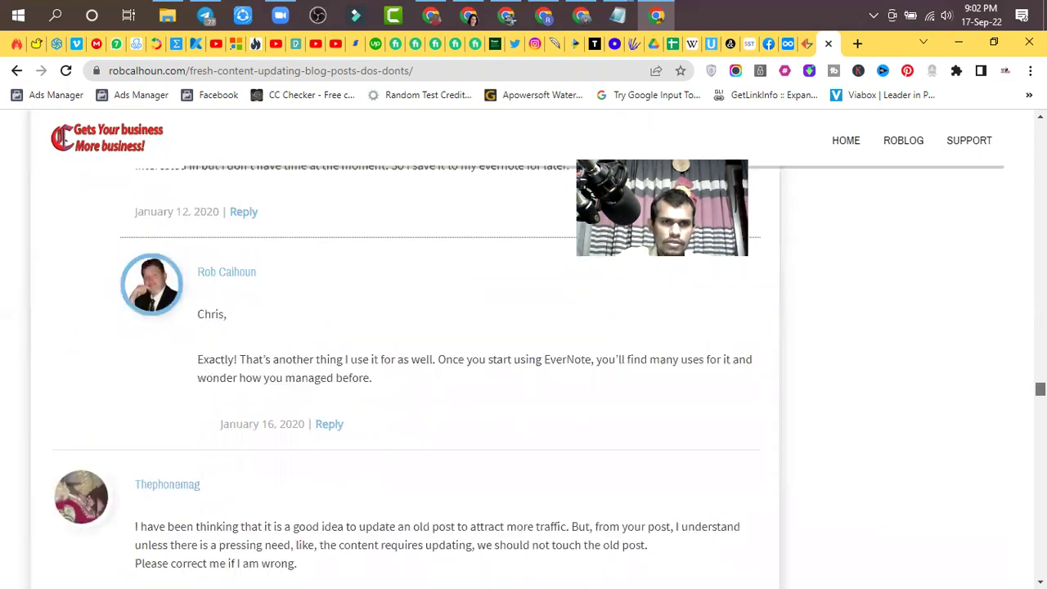
pyautogui.scroll(20, 524, 352)
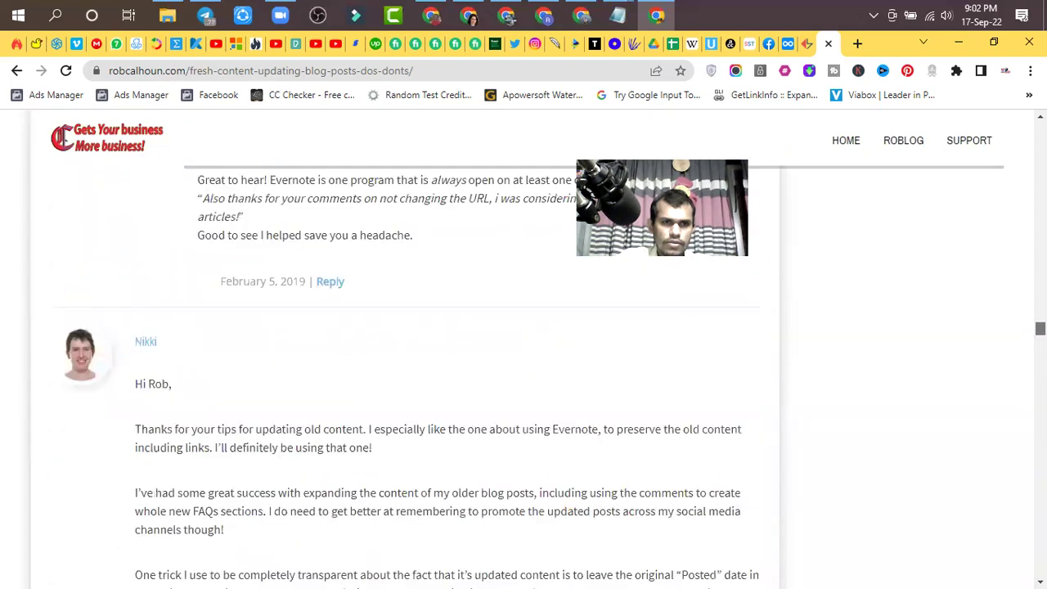
pyautogui.scroll(15, 851, 458)
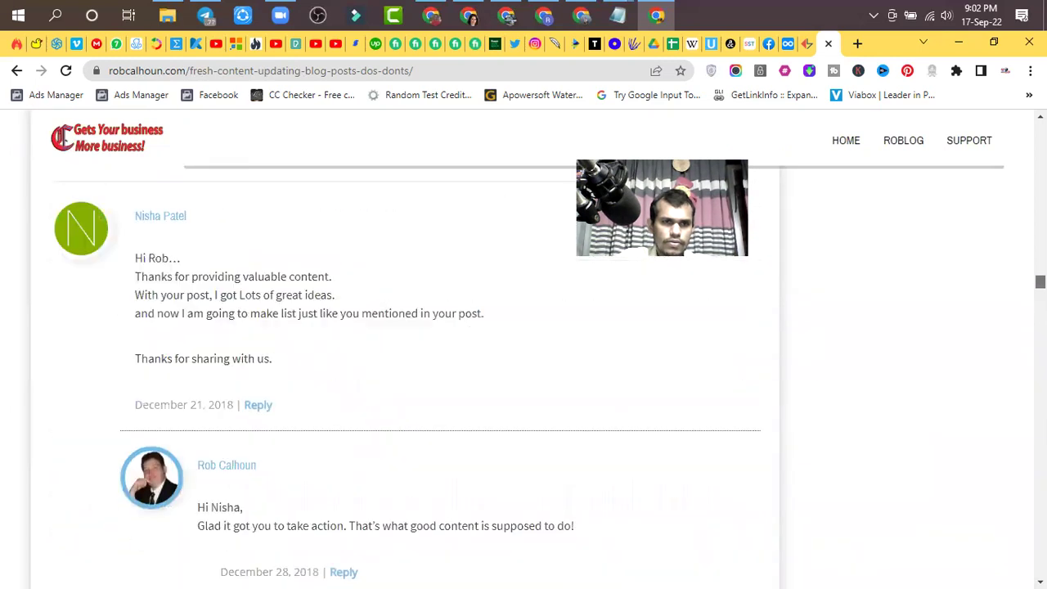
pyautogui.scroll(15, 528, 455)
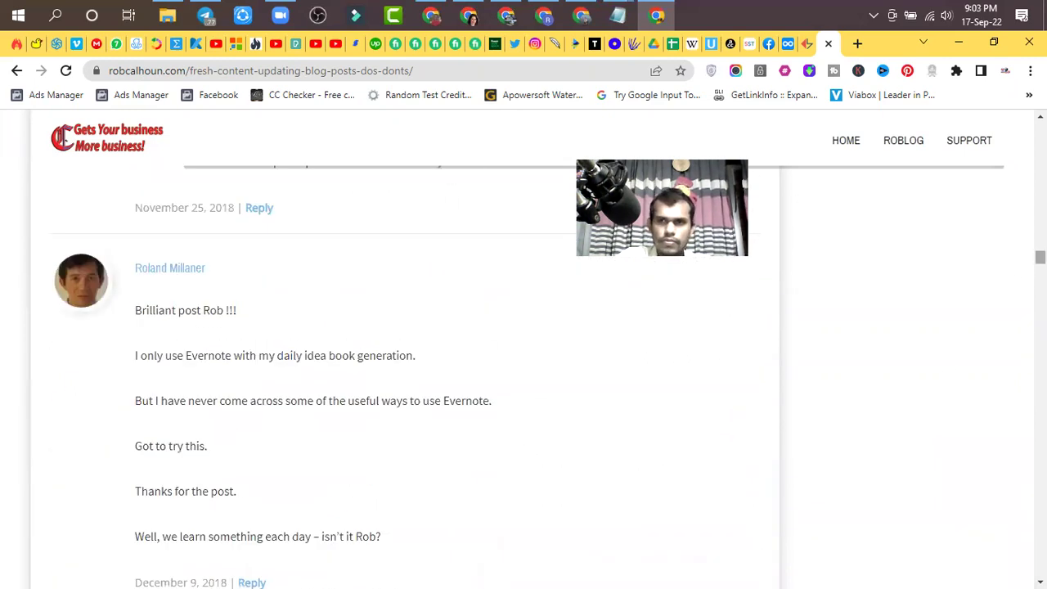
pyautogui.scroll(20, 523, 352)
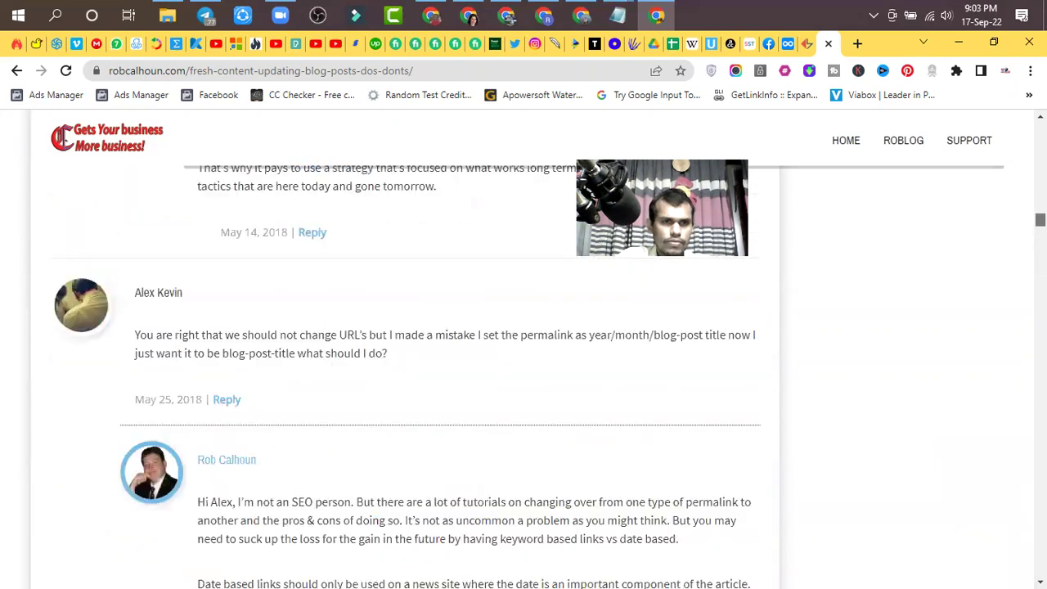
pyautogui.scroll(15, 523, 352)
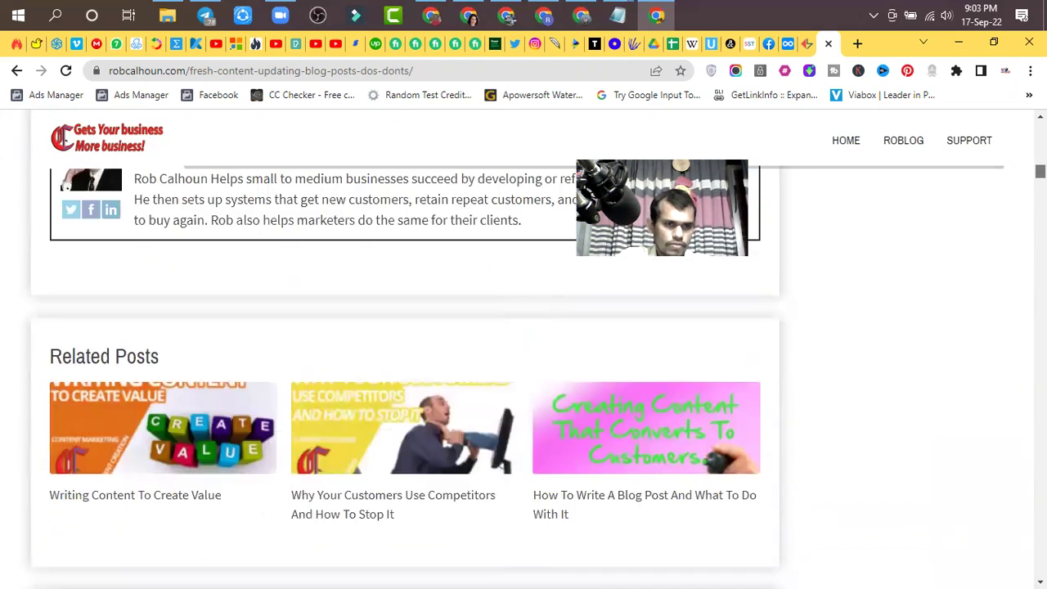
pyautogui.scroll(-5, 802, 314)
# - Paste the prepared comment praising an A-Z post into the Leave a Comment box
pyautogui.click(197, 254)
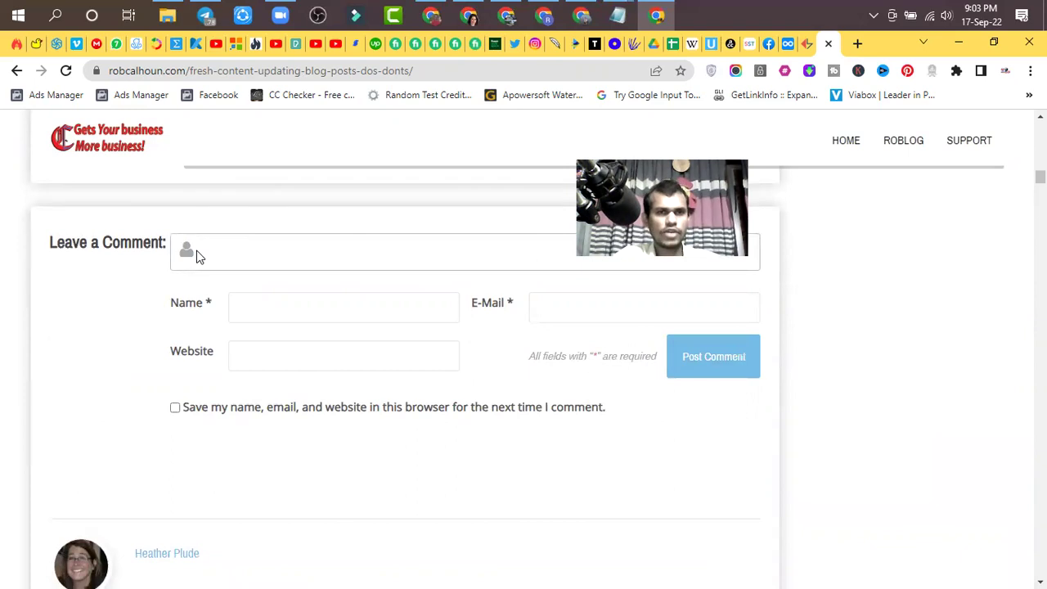
pyautogui.click(257, 255)
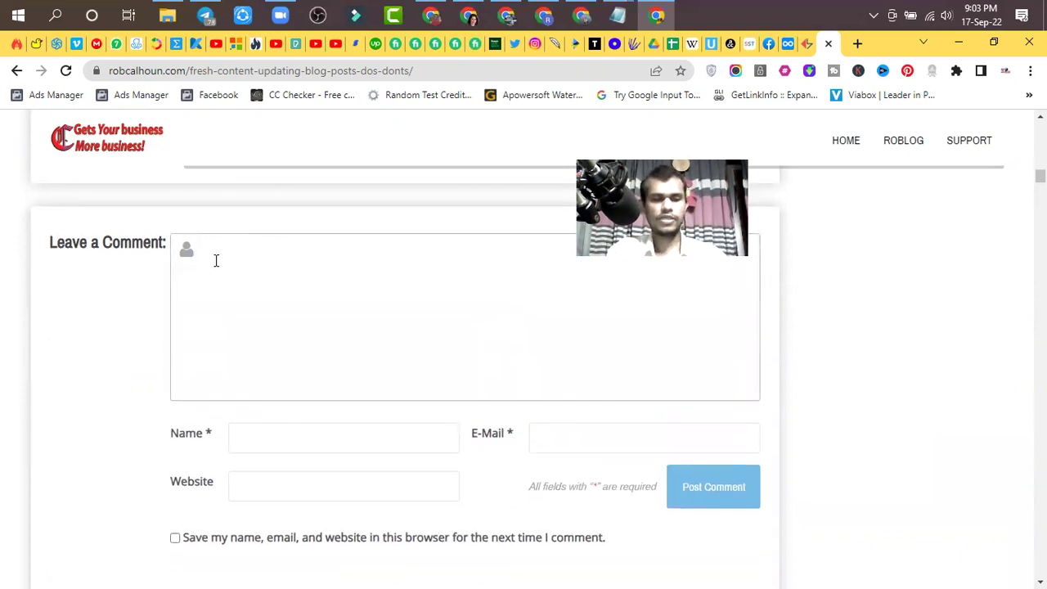
pyautogui.write('Excelllent A-Z post Donna!')
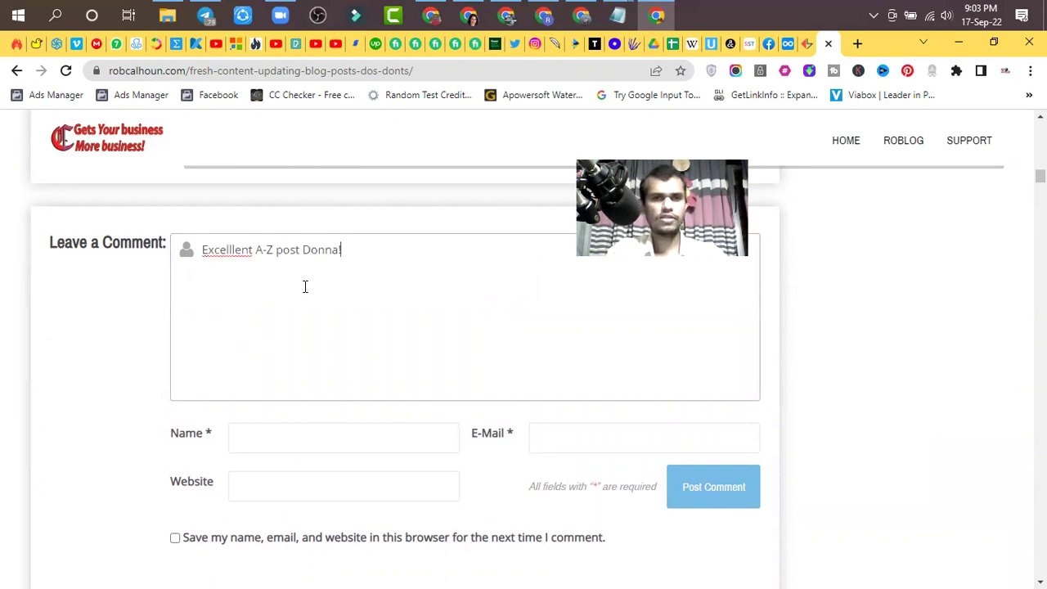
# - Scroll through the comments and select the sentence about it being a good tool
pyautogui.scroll(-6, 337, 314)
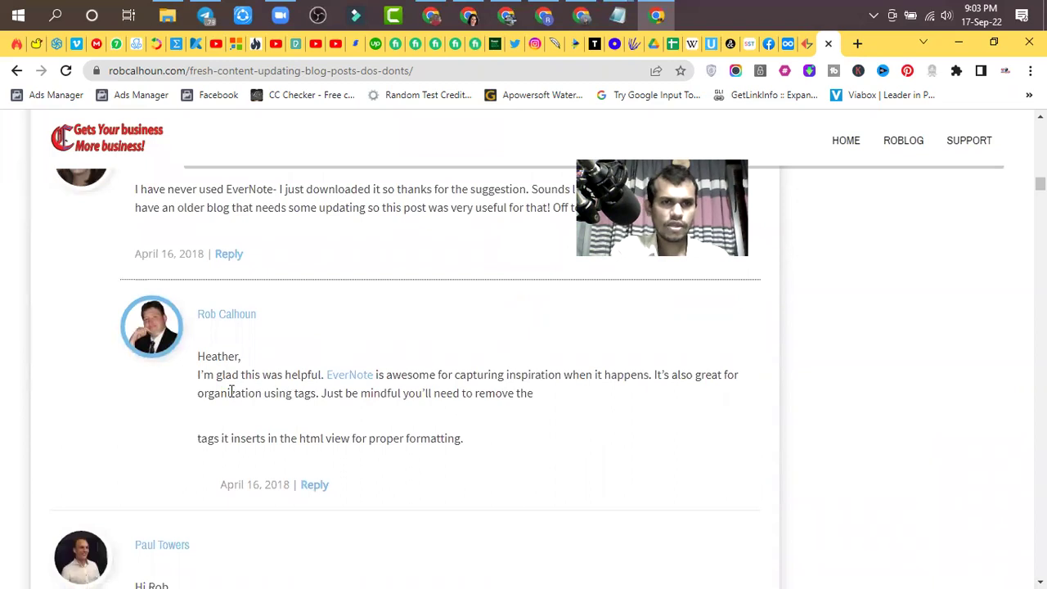
pyautogui.scroll(1, 231, 370)
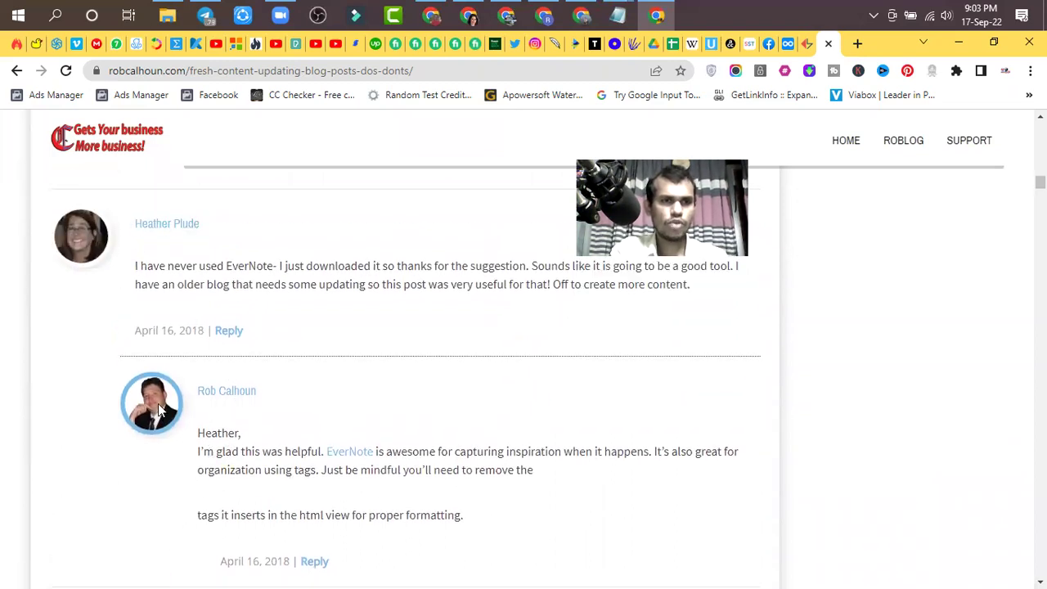
pyautogui.scroll(-3, 238, 411)
pyautogui.scroll(3, 239, 413)
pyautogui.scroll(-3, 240, 414)
pyautogui.scroll(3, 238, 414)
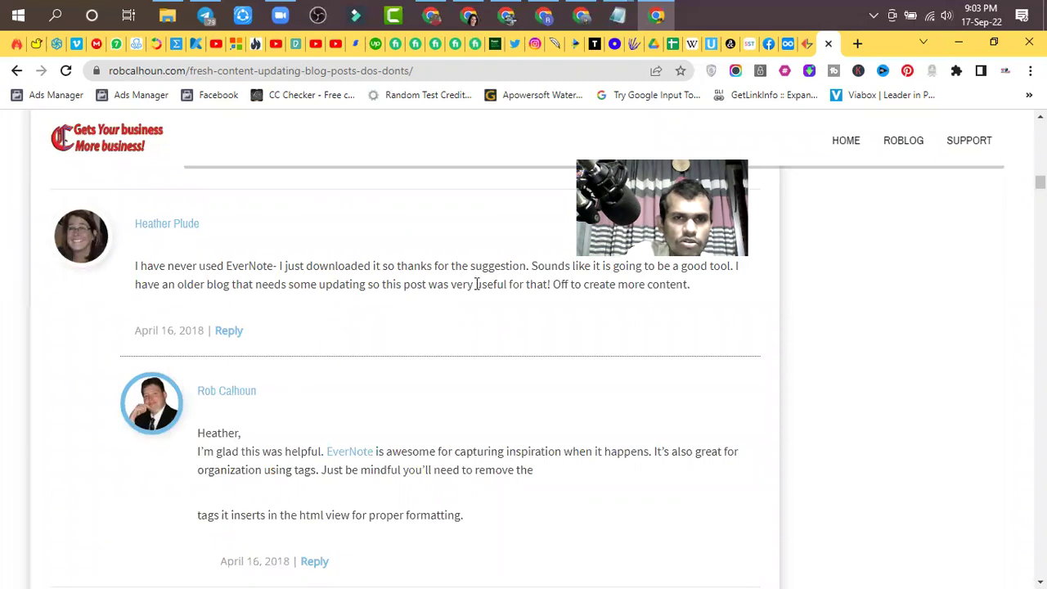
pyautogui.moveTo(655, 307); pyautogui.dragTo(658, 310)
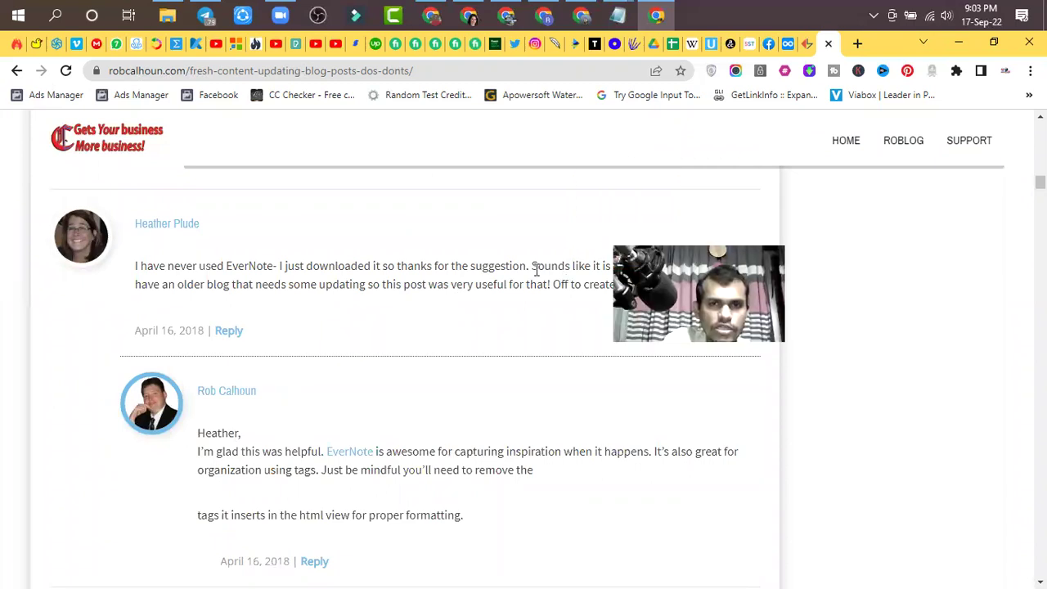
pyautogui.scroll(-1, 592, 275)
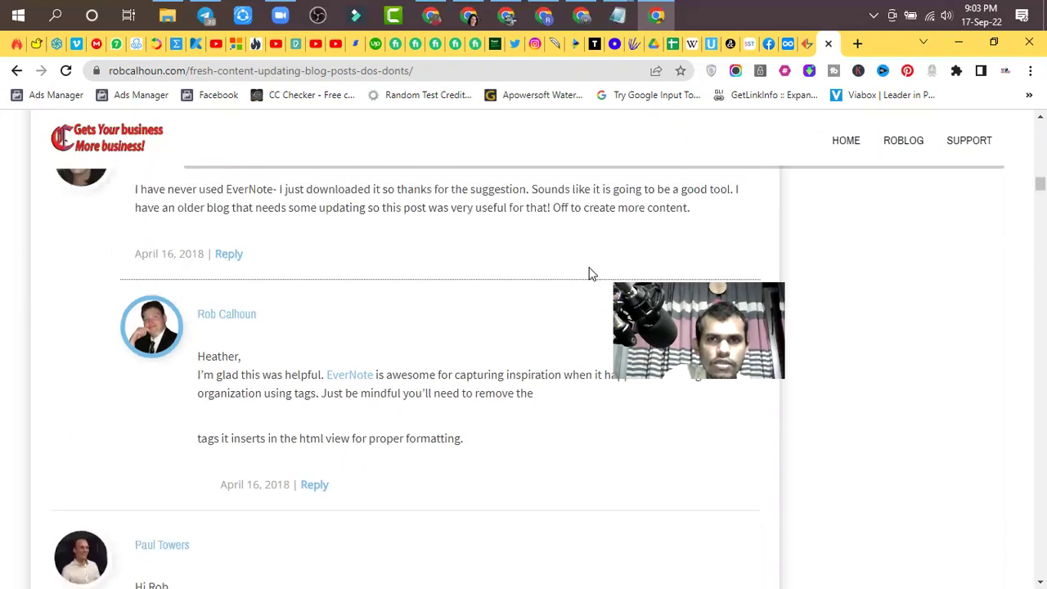
pyautogui.moveTo(531, 189); pyautogui.dragTo(733, 189)
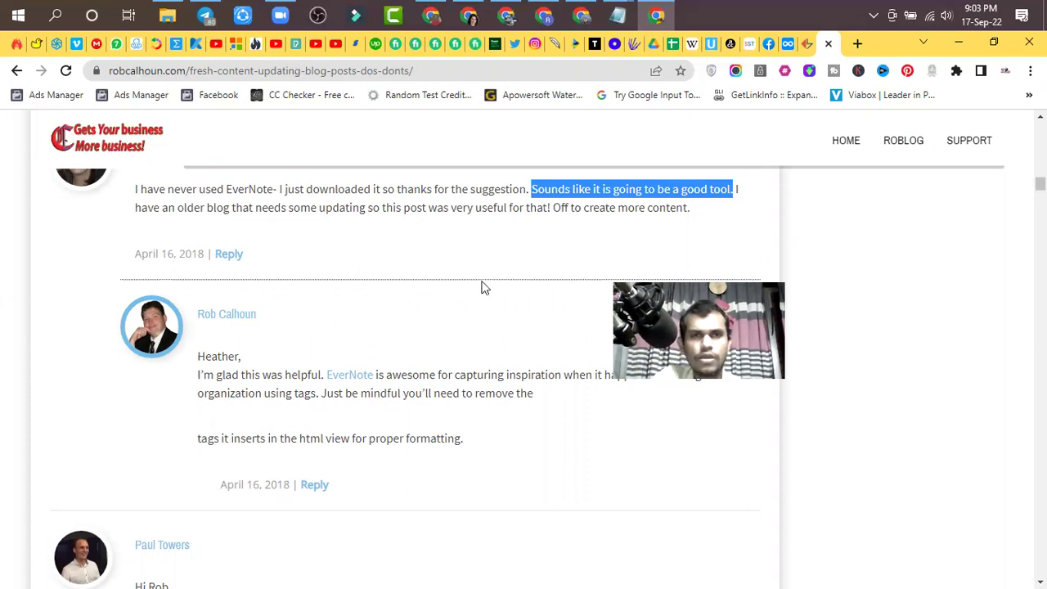
# - Replace the draft with the comment 'Sounds like it is going to be a good tool.'
pyautogui.scroll(6, 389, 256)
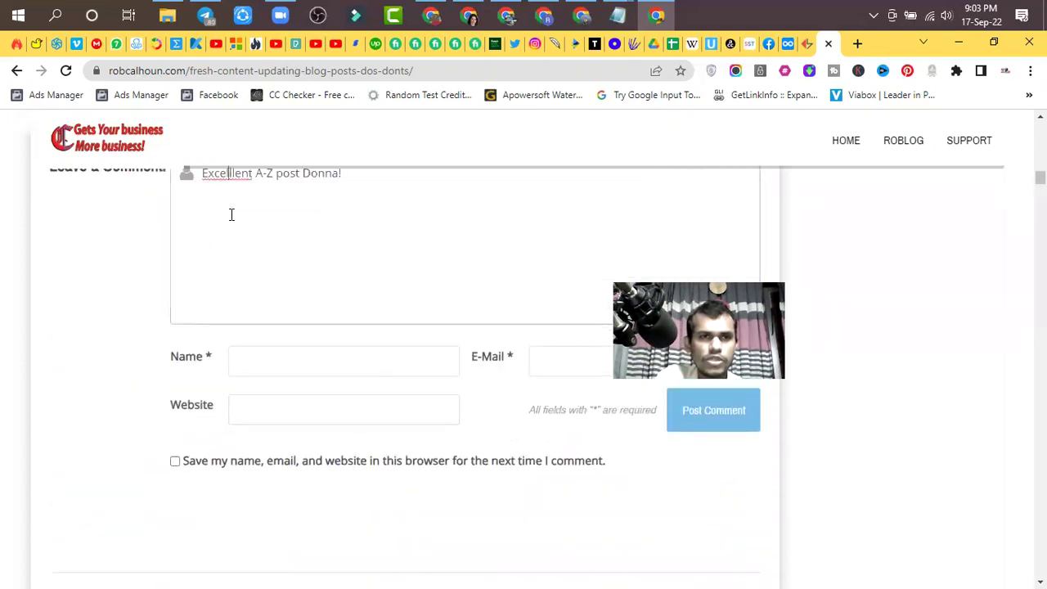
pyautogui.moveTo(386, 175); pyautogui.dragTo(155, 172)
pyautogui.write('Sounds like it is going to be a good tool.')
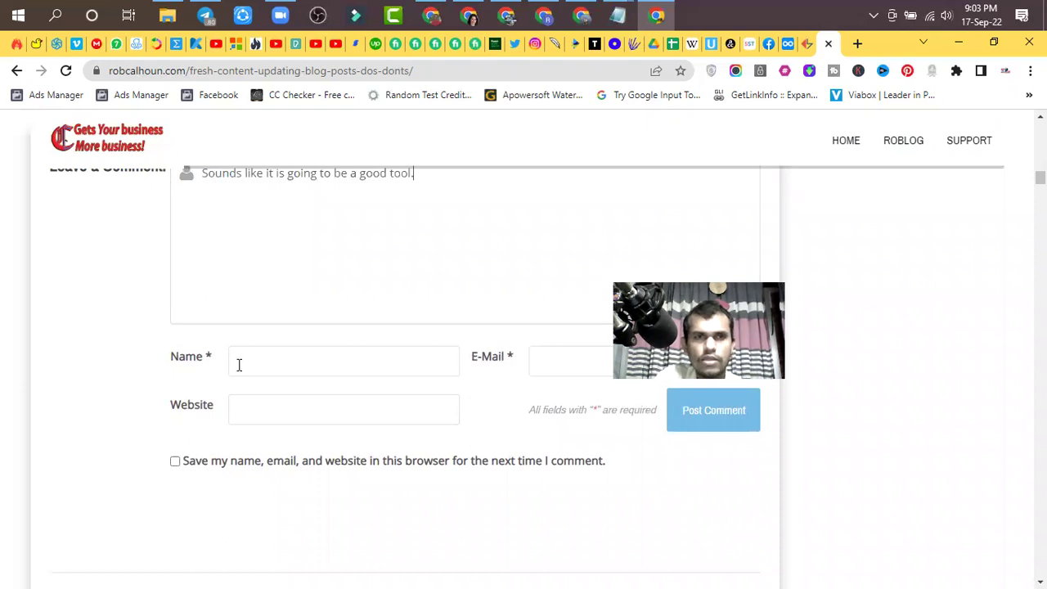
# - Autofill name and e-mail, enter website digitlalmarketingagency.blogspot.com, tick Save my name, and post
pyautogui.click(245, 365)
pyautogui.click(340, 405)
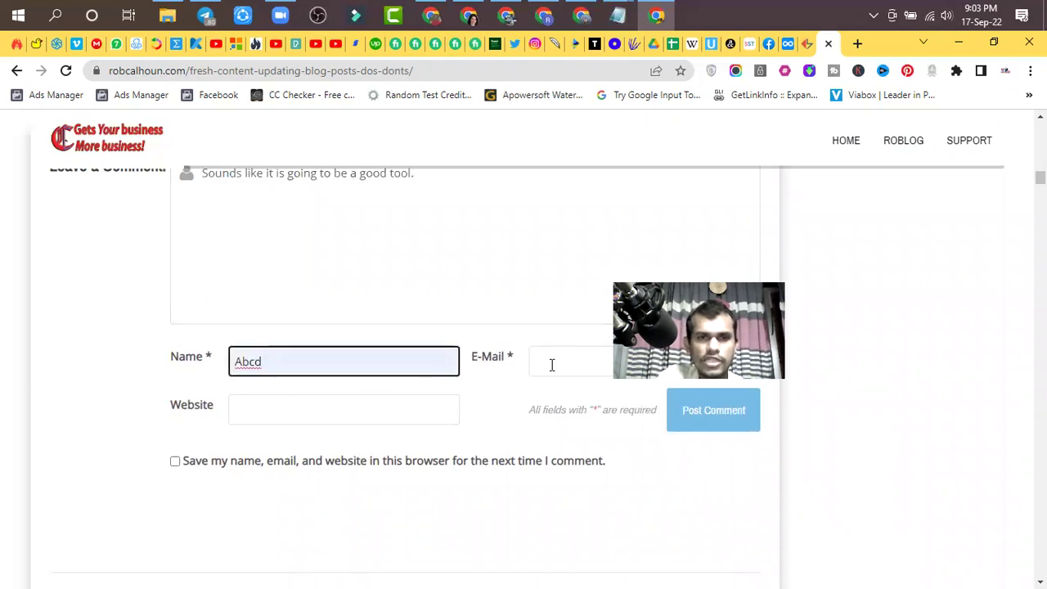
pyautogui.click(551, 365)
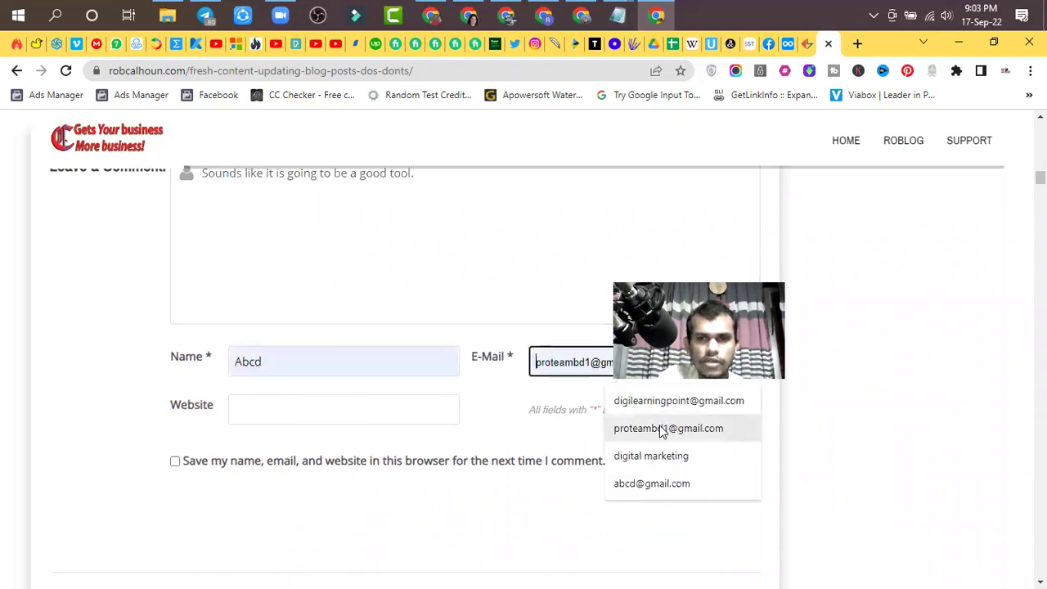
pyautogui.click(644, 489)
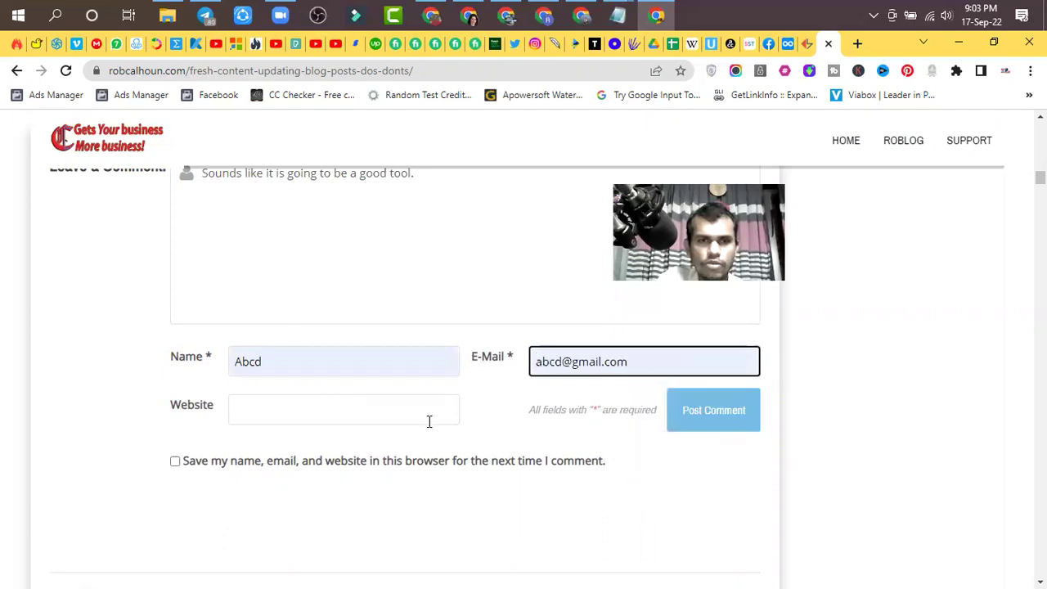
pyautogui.click(428, 422)
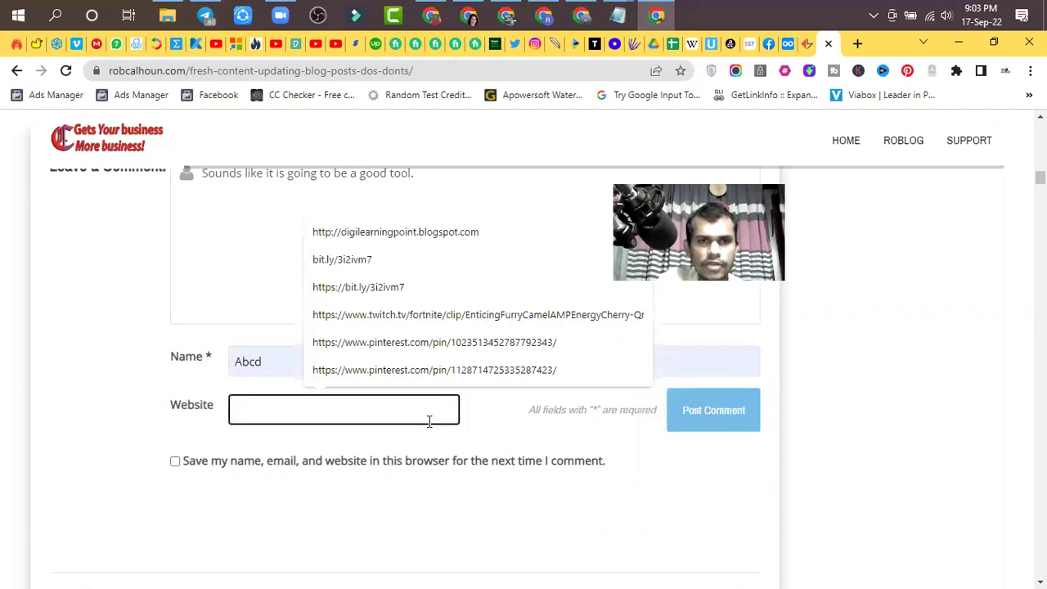
pyautogui.write('di')
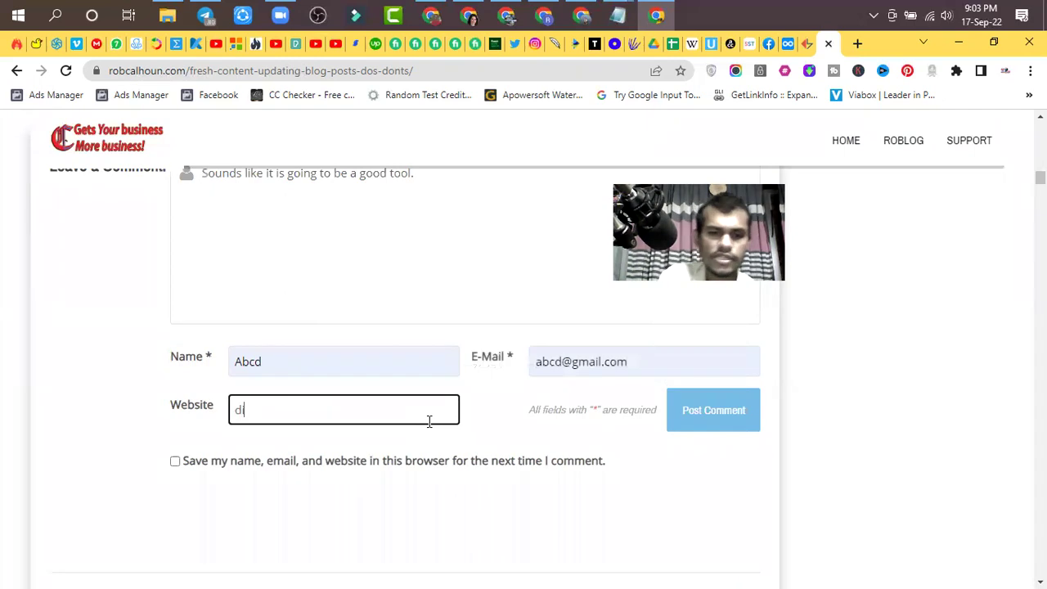
pyautogui.write('gitlal')
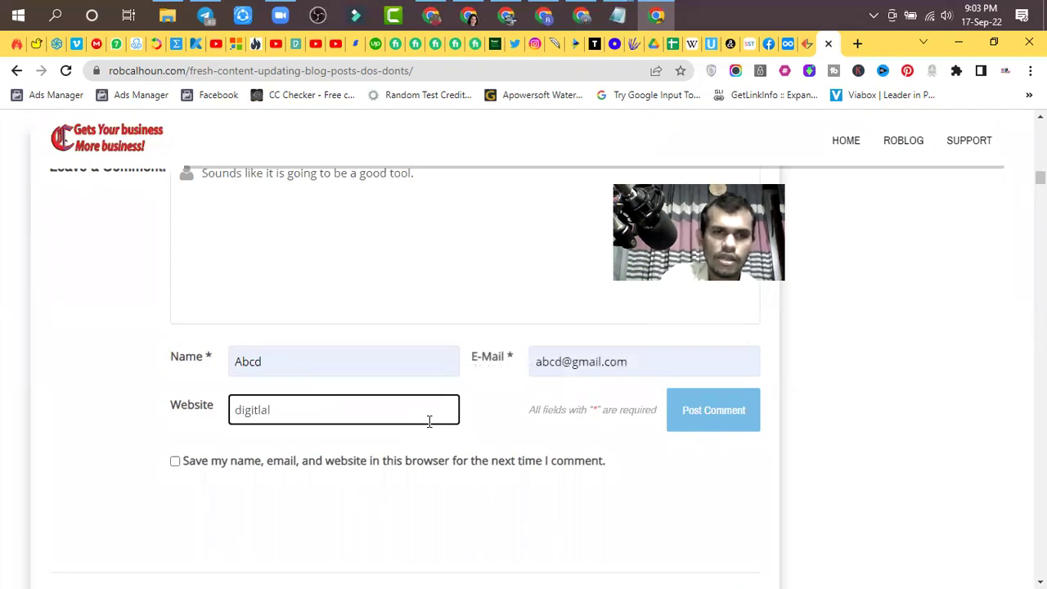
pyautogui.write('marketingagency')
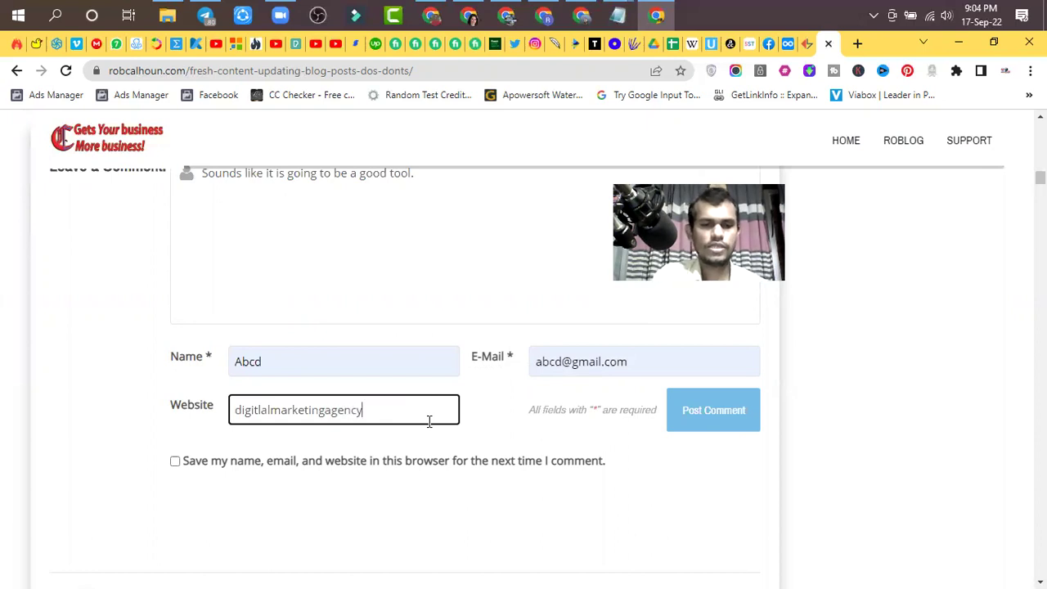
pyautogui.write('.blogs')
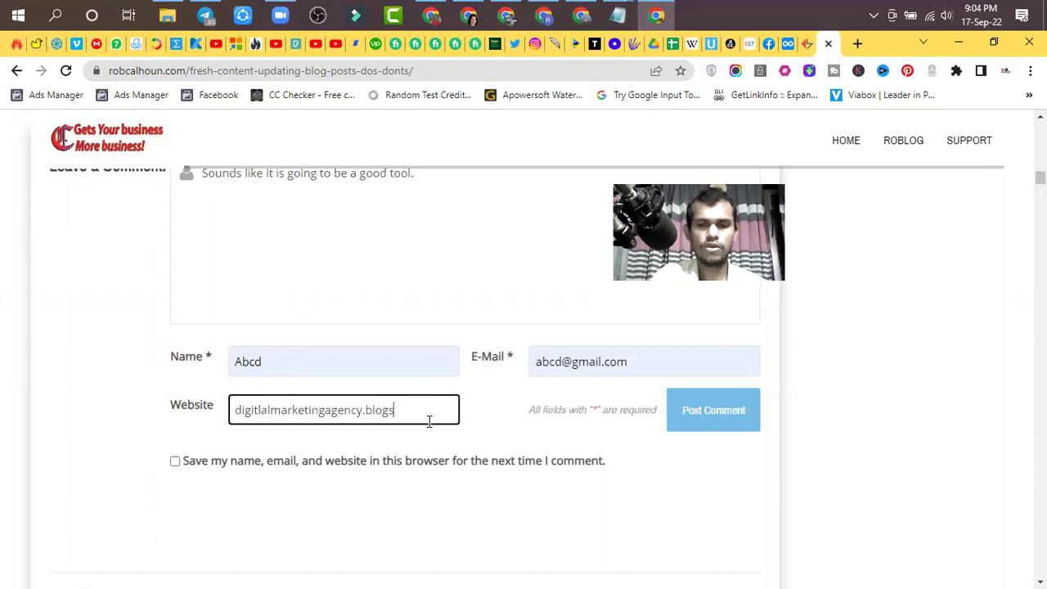
pyautogui.write('pot.com')
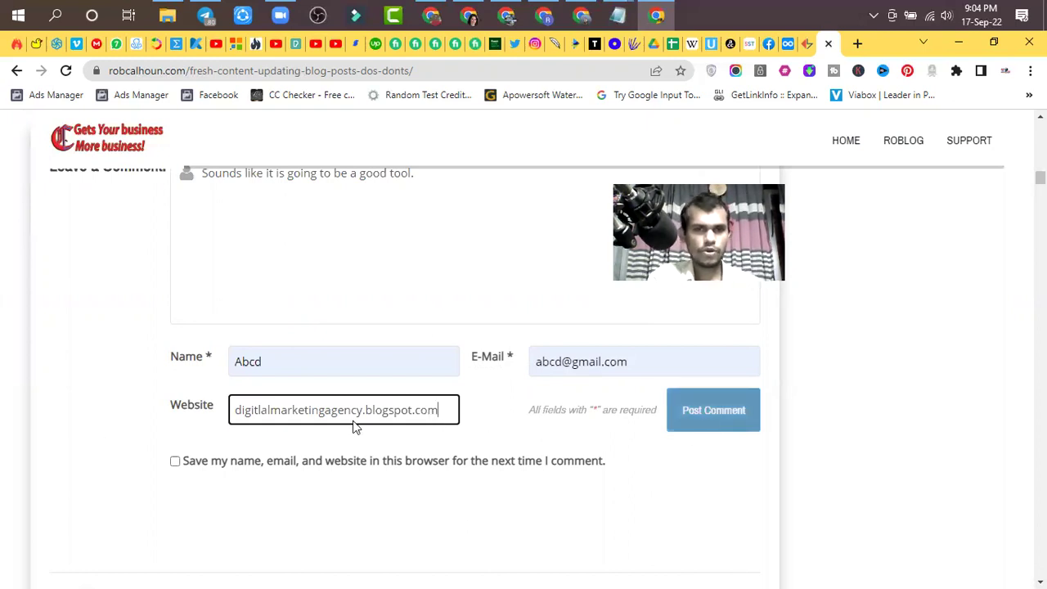
pyautogui.click(174, 461)
pyautogui.click(702, 418)
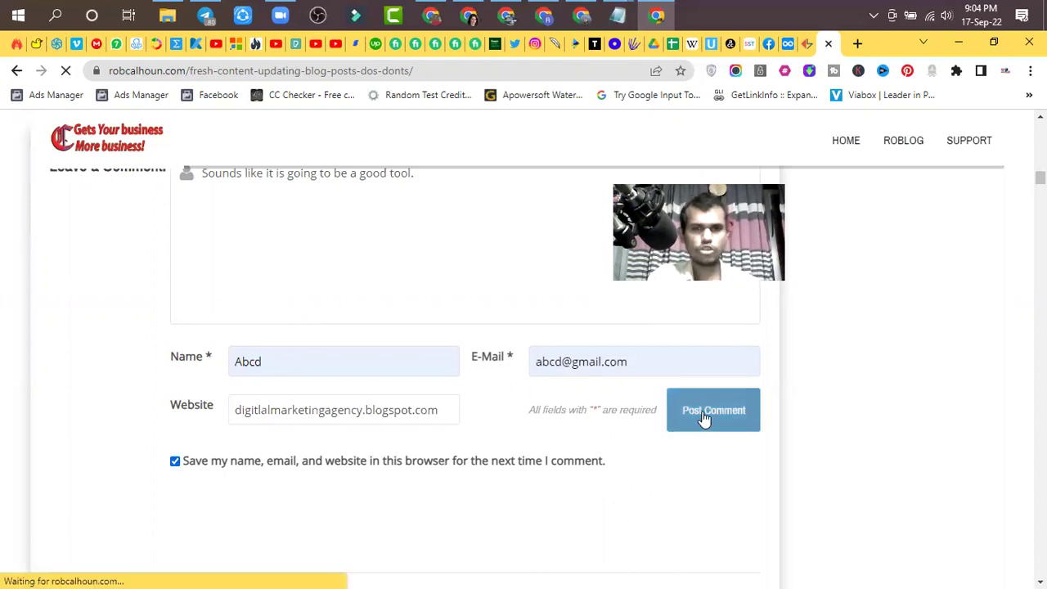
pyautogui.scroll(2, 631, 439)
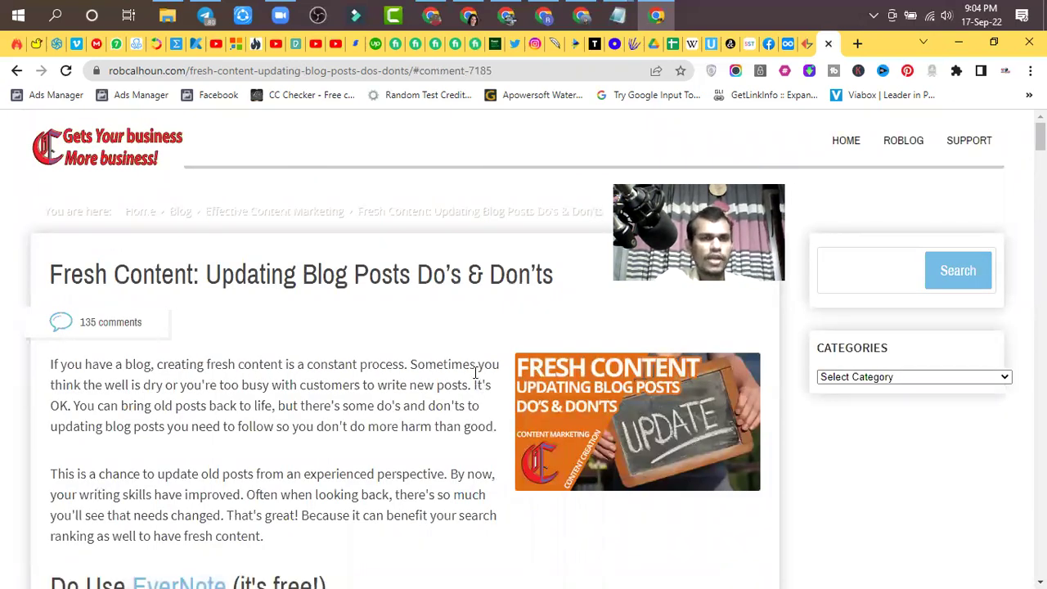
pyautogui.scroll(-6, 477, 372)
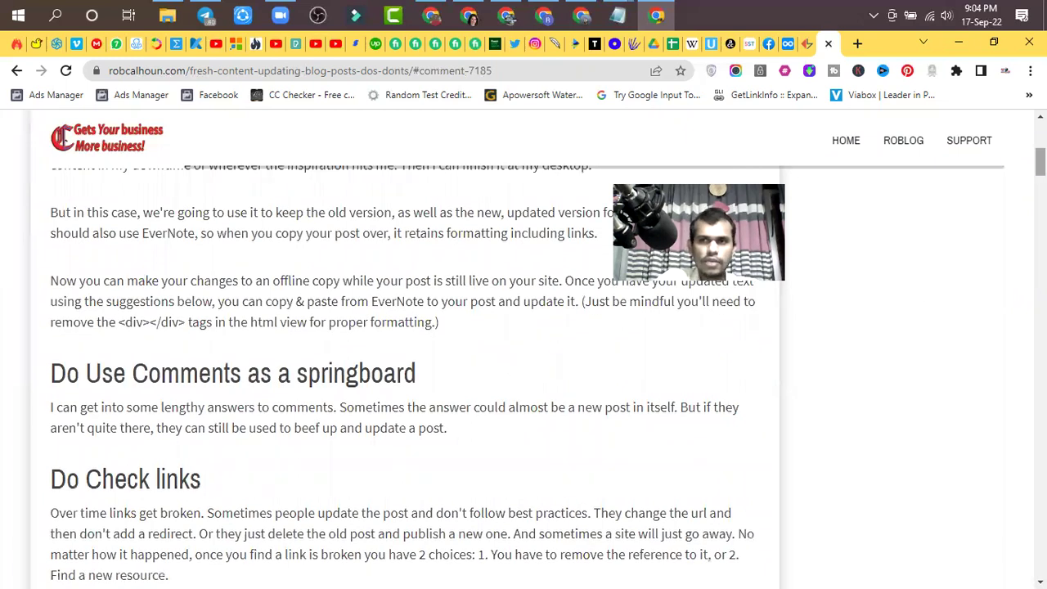
pyautogui.scroll(-15, 476, 372)
pyautogui.scroll(-8, 453, 355)
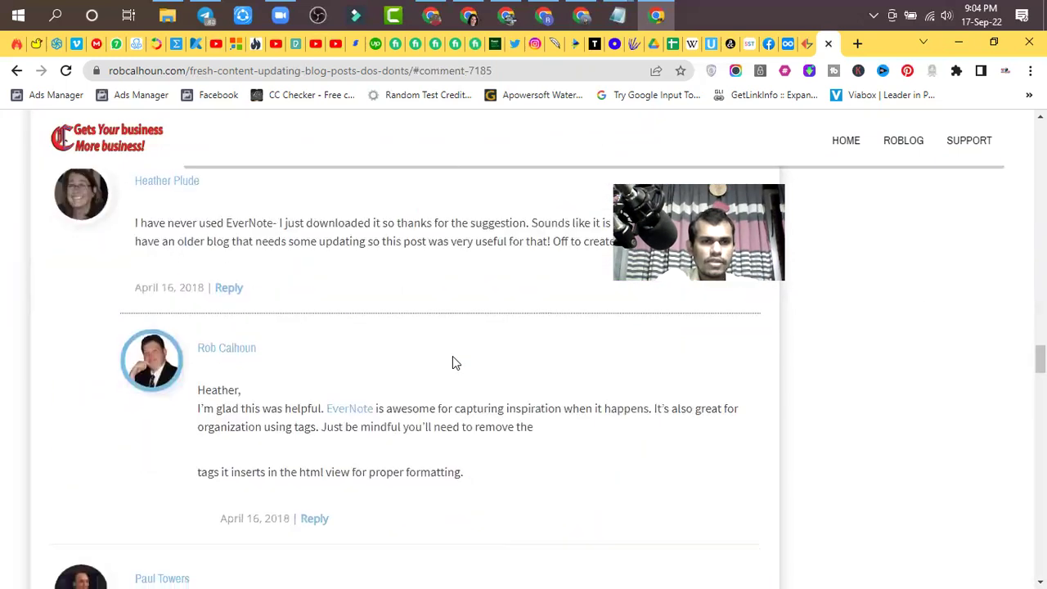
pyautogui.scroll(-2, 453, 363)
pyautogui.scroll(2, 453, 363)
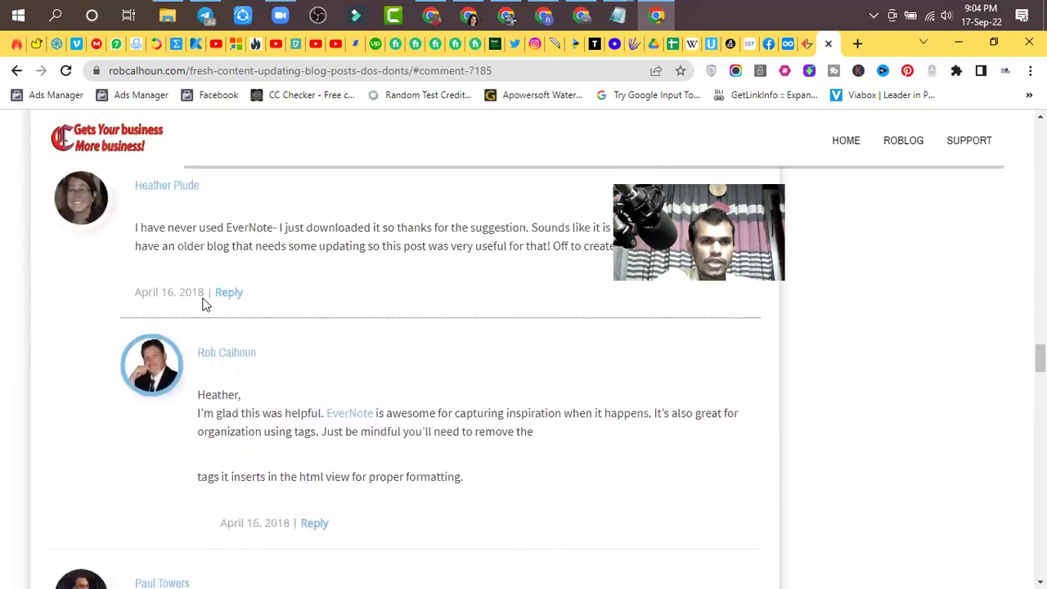
pyautogui.scroll(-1, 179, 297)
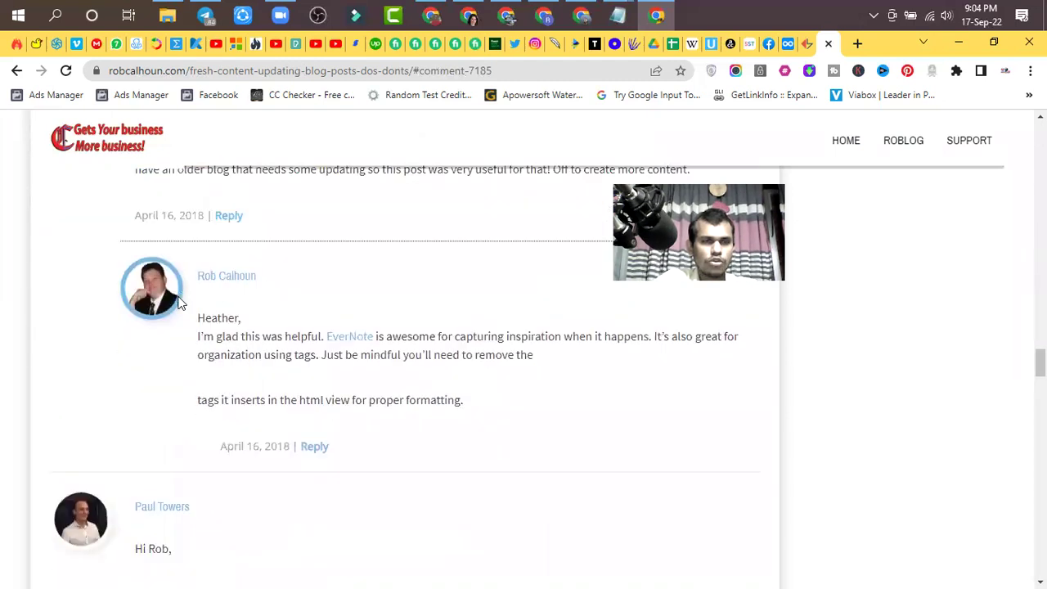
pyautogui.scroll(2, 180, 297)
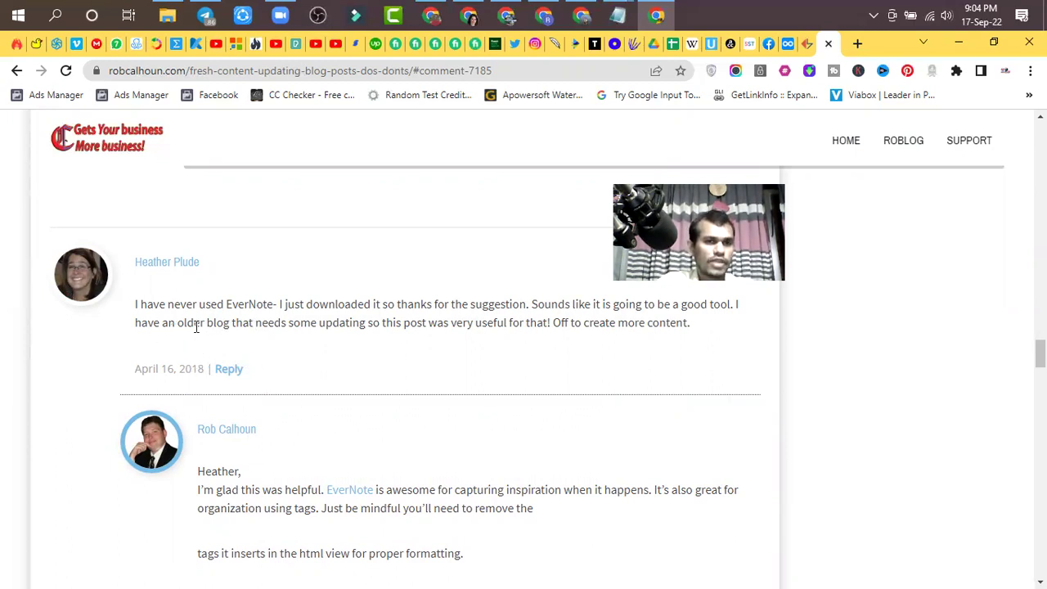
pyautogui.moveTo(1041, 353); pyautogui.dragTo(1041, 556)
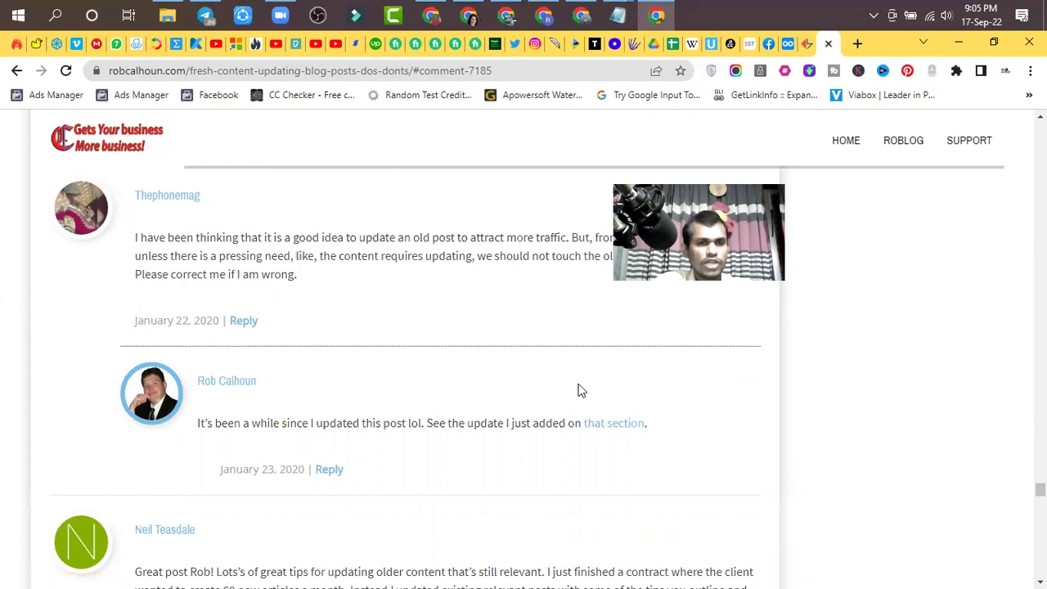
pyautogui.moveTo(1040, 489); pyautogui.dragTo(1040, 570)
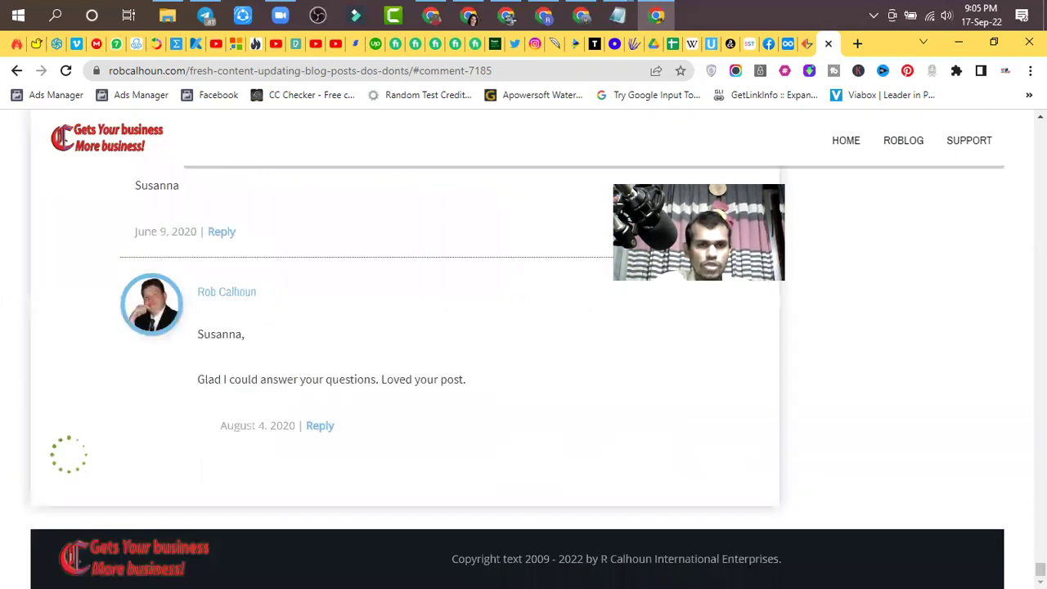
pyautogui.scroll(-5, 524, 352)
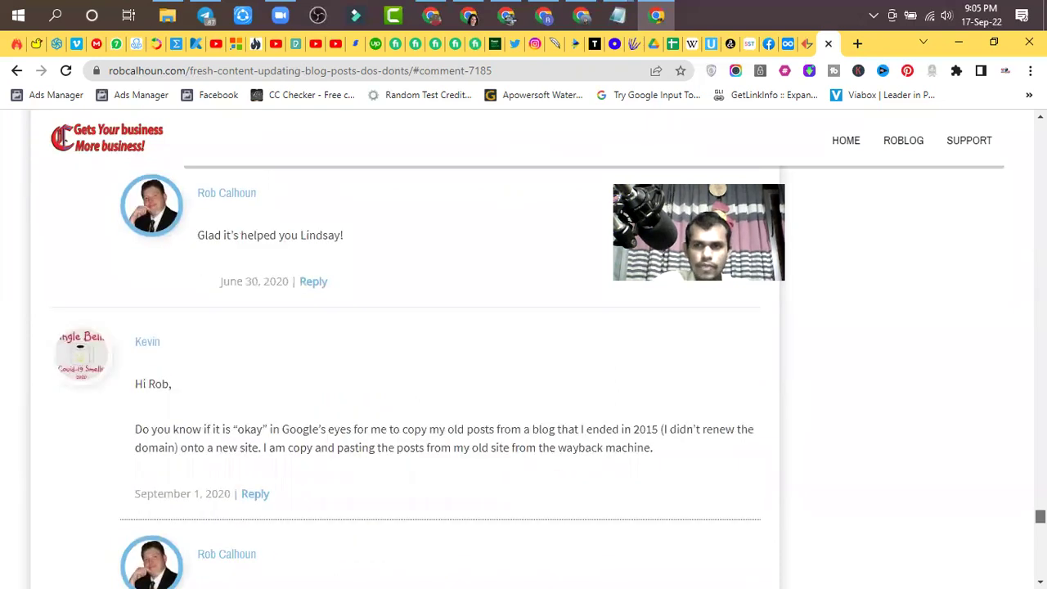
pyautogui.scroll(-4, 1039, 515)
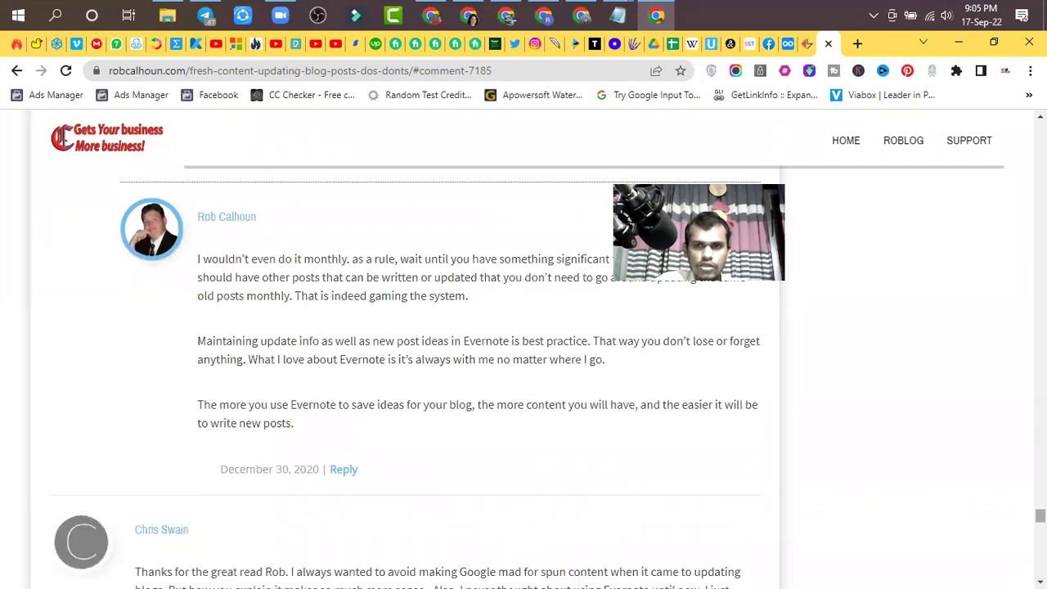
pyautogui.scroll(-5, 524, 352)
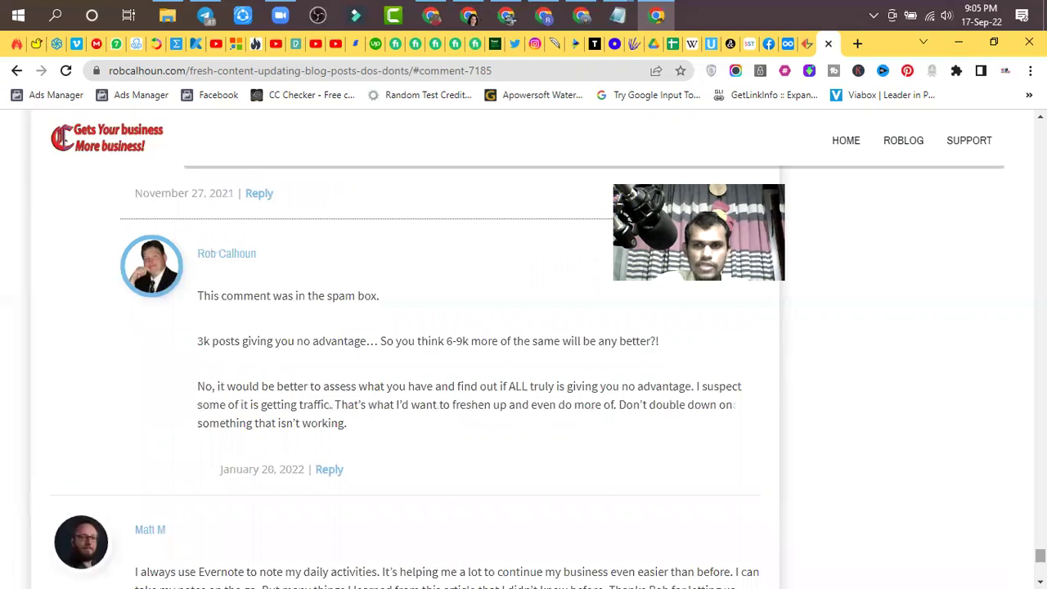
pyautogui.scroll(-10, 523, 352)
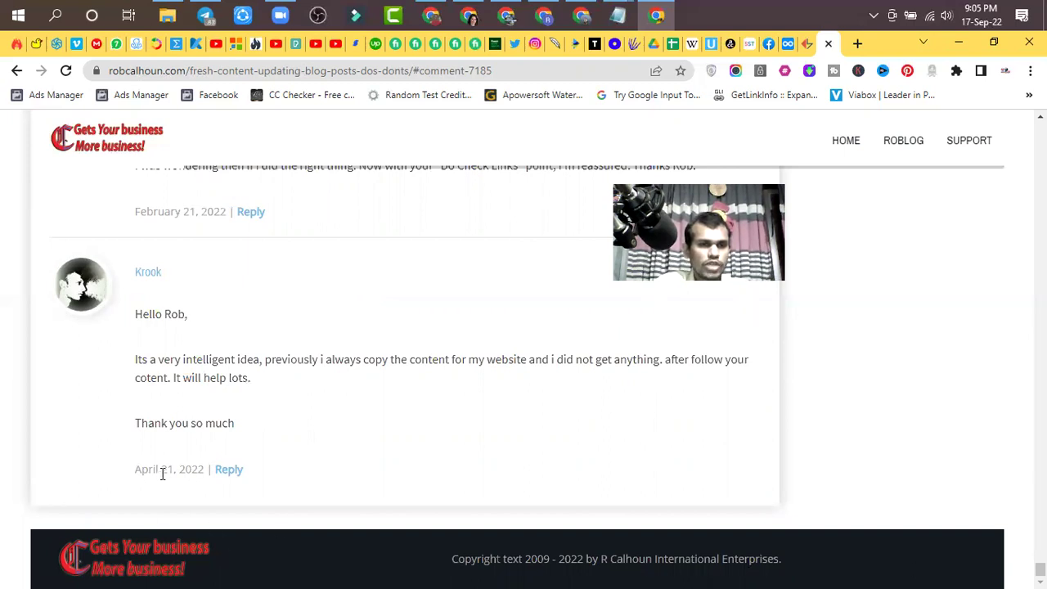
pyautogui.scroll(3, 353, 425)
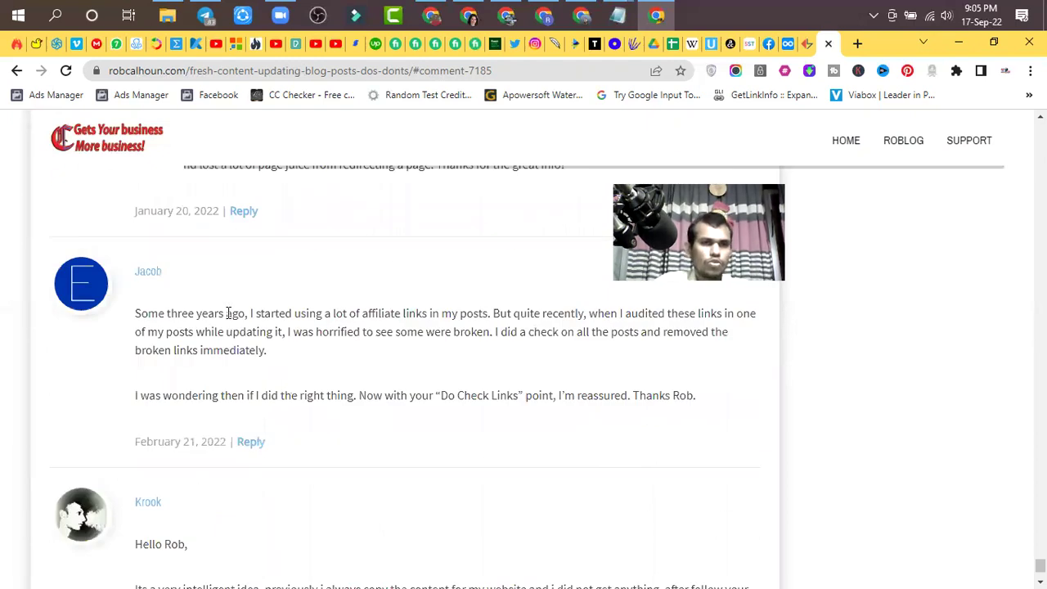
pyautogui.scroll(2, 220, 305)
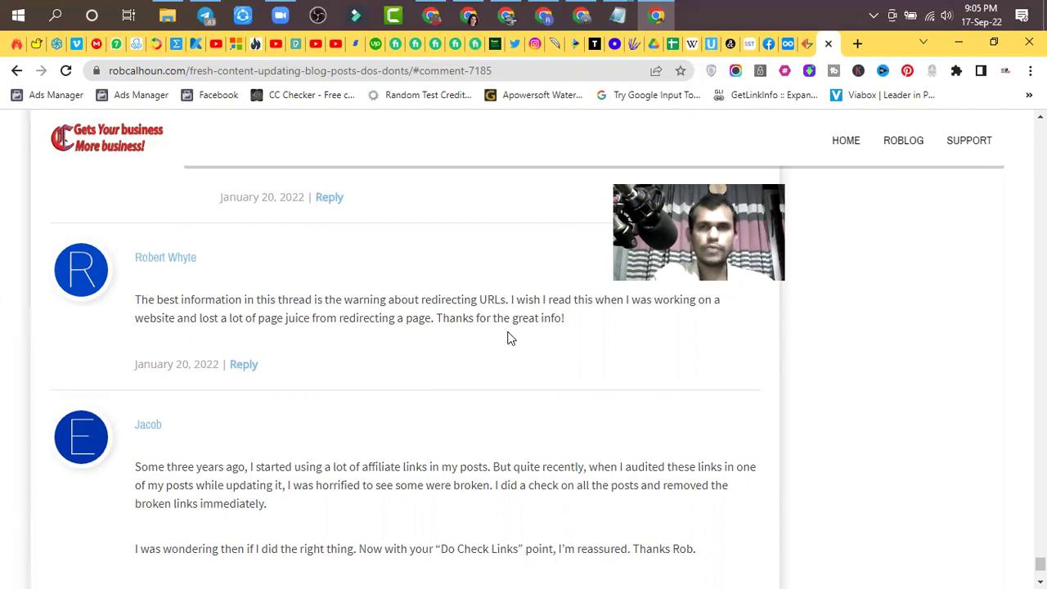
# - Close the robcalhoun.com and bloggersideas.com tabs to return to the Dynalist course notes
pyautogui.click(828, 44)
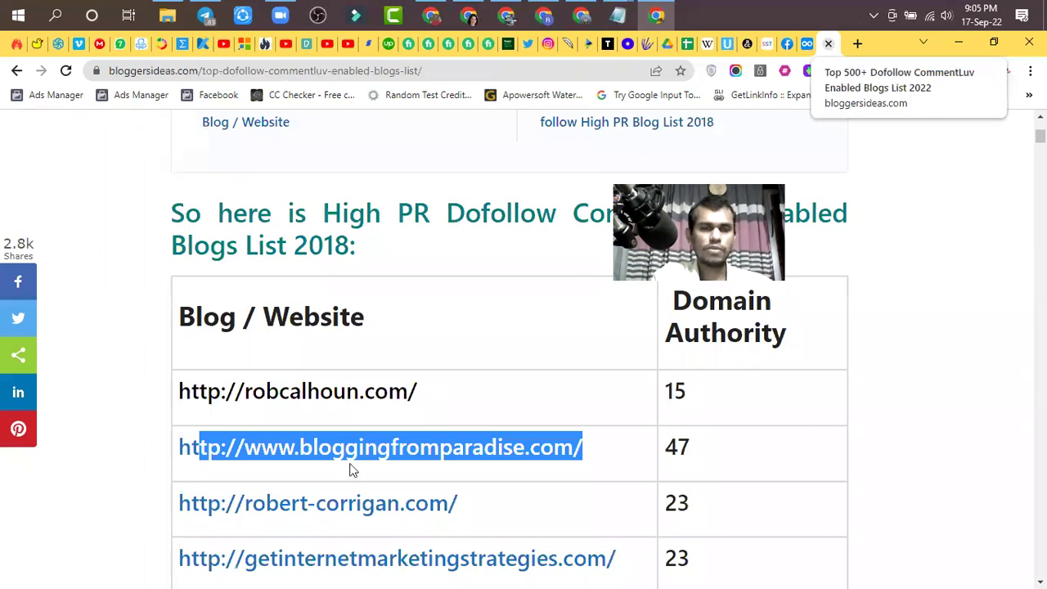
pyautogui.scroll(-8, 352, 470)
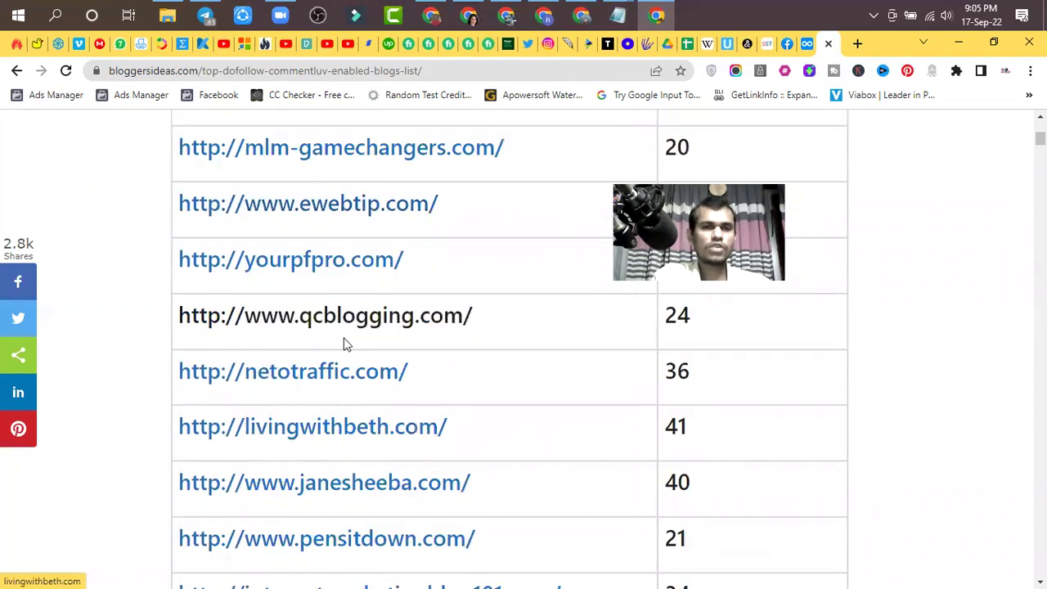
pyautogui.click(829, 45)
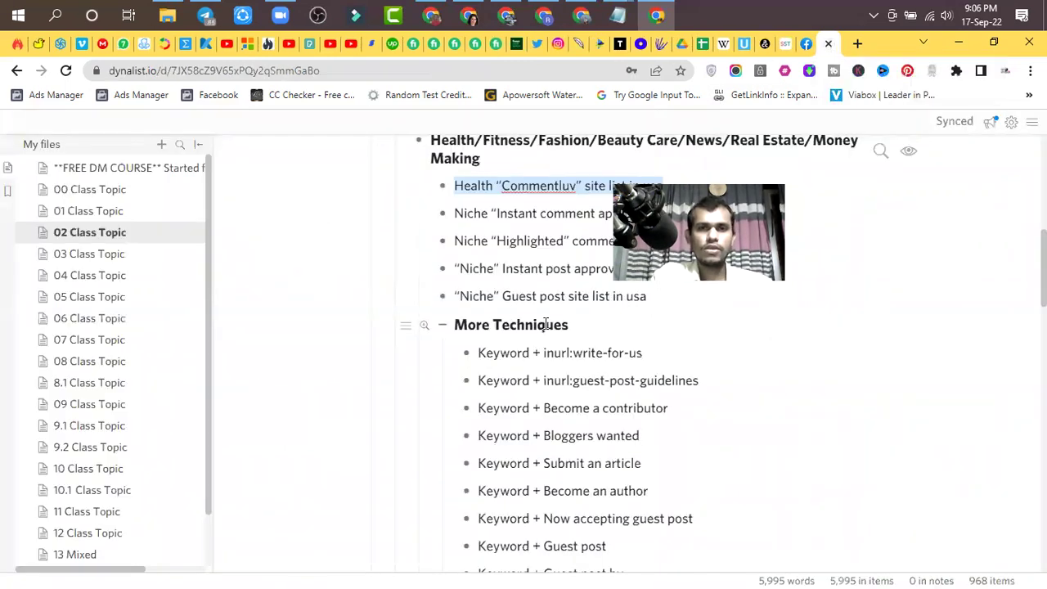
# - Copy the somewhereinblog.net address from Dynalist's Bangladeshi practice-site list and open a new tab
pyautogui.scroll(-5, 546, 325)
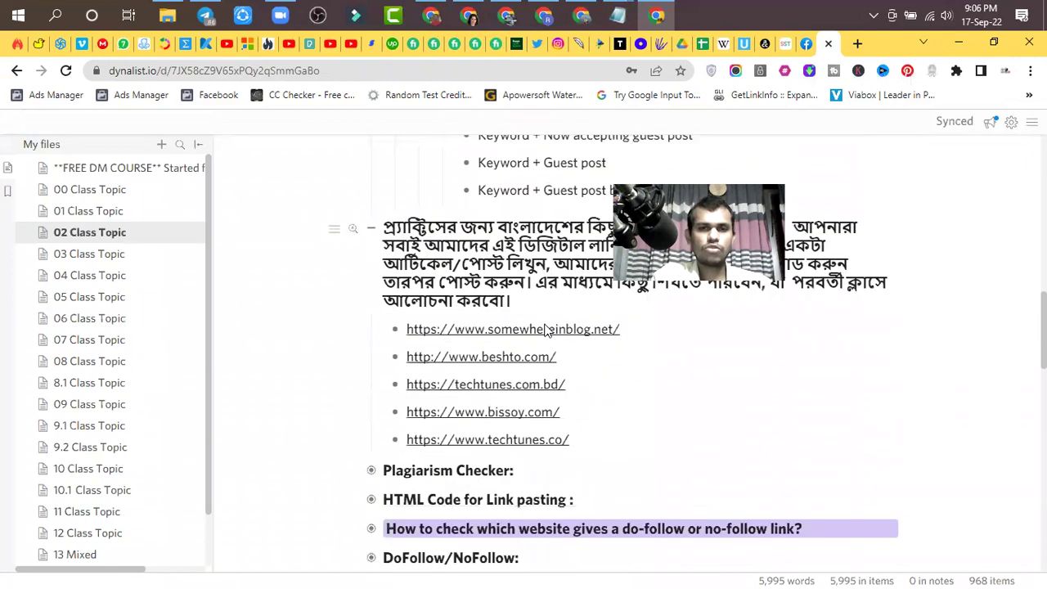
pyautogui.scroll(-1, 546, 328)
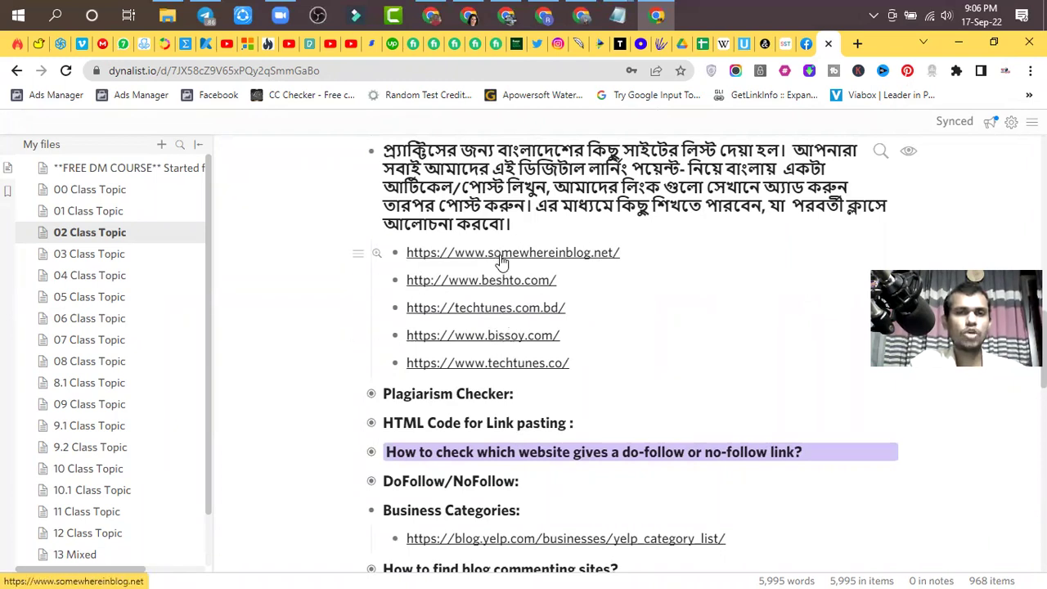
pyautogui.moveTo(623, 252); pyautogui.dragTo(398, 253)
pyautogui.hotkey('ctrl', 'c')
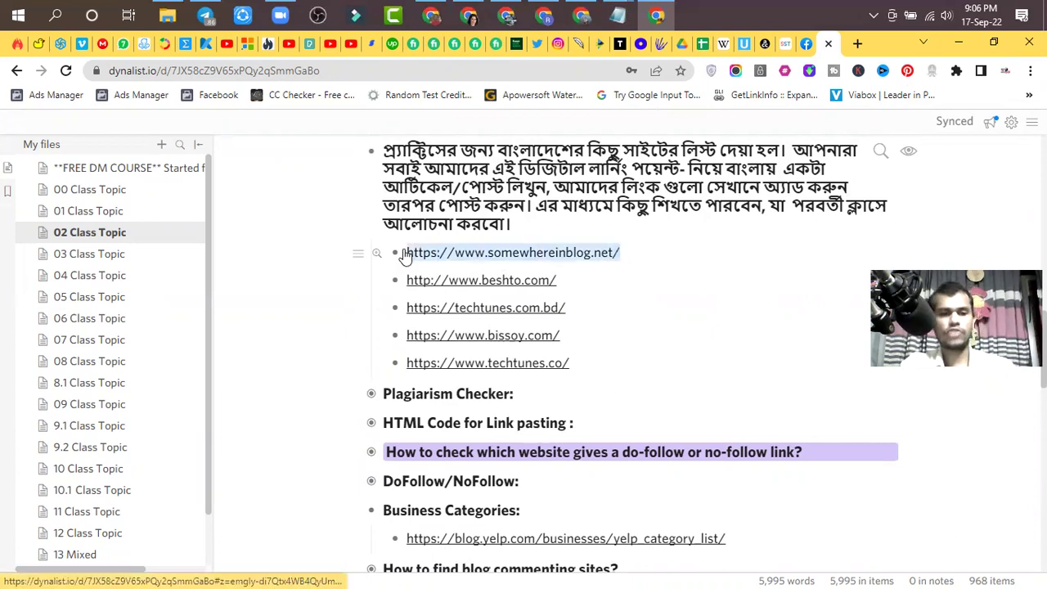
pyautogui.click(858, 43)
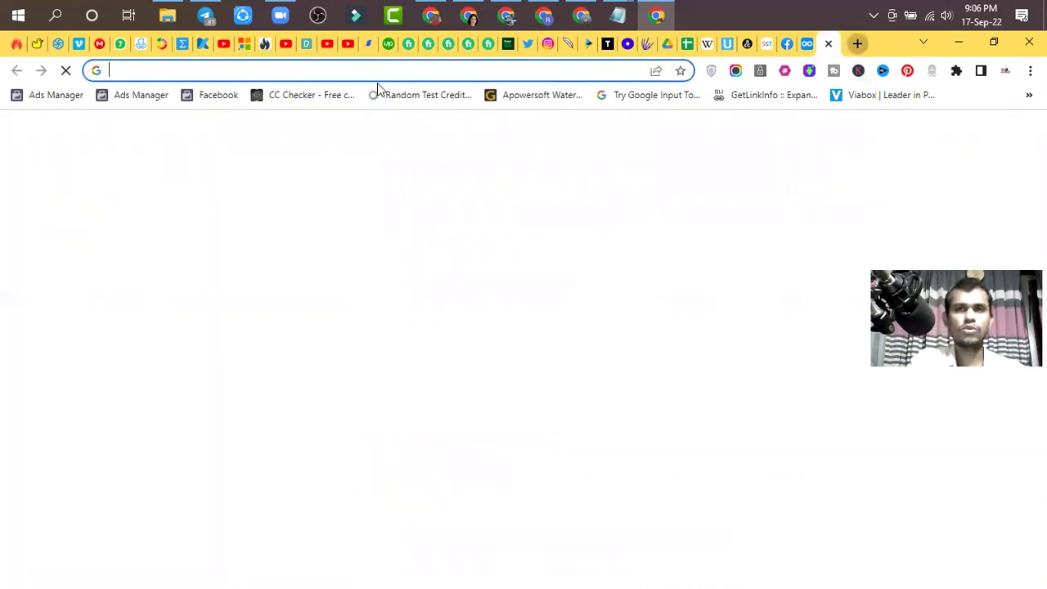
# - Load the copied somewhereinblog.net address in the new tab
pyautogui.click(353, 76)
pyautogui.hotkey('ctrl', 'v')
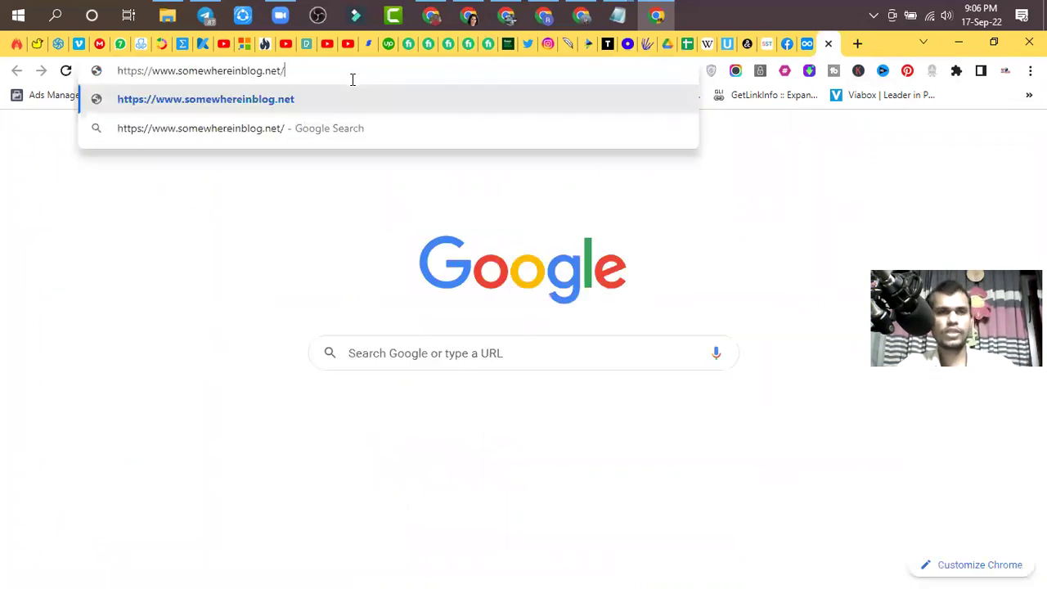
pyautogui.press('Return')
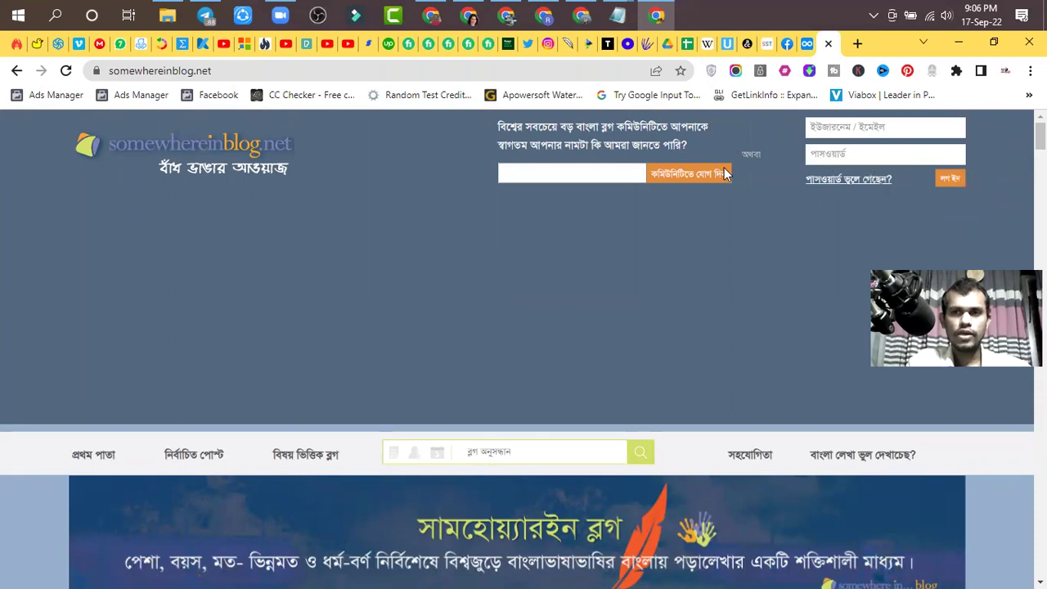
pyautogui.scroll(-4, 775, 175)
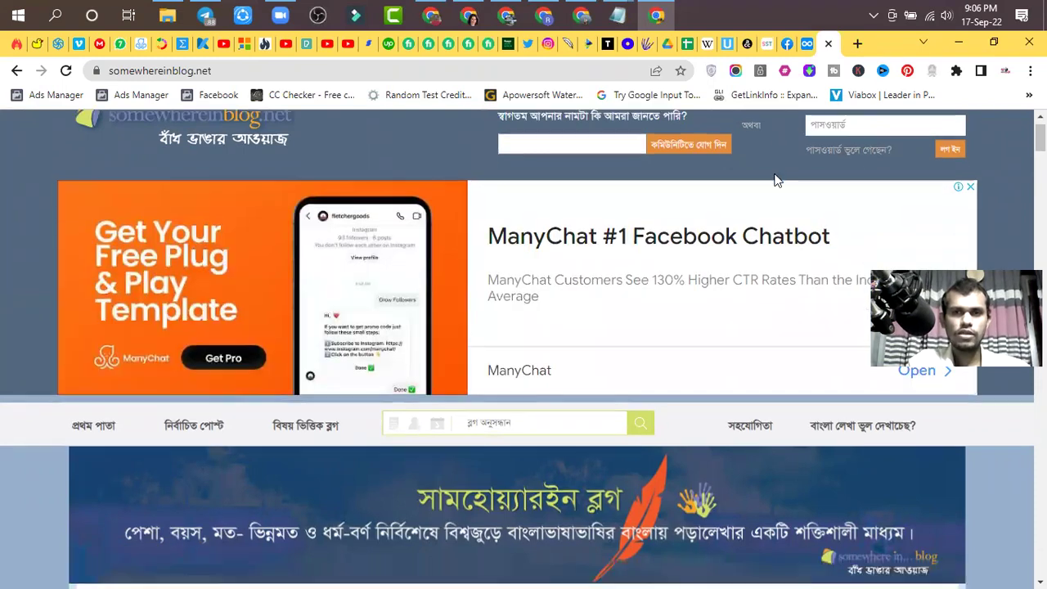
pyautogui.scroll(4, 774, 175)
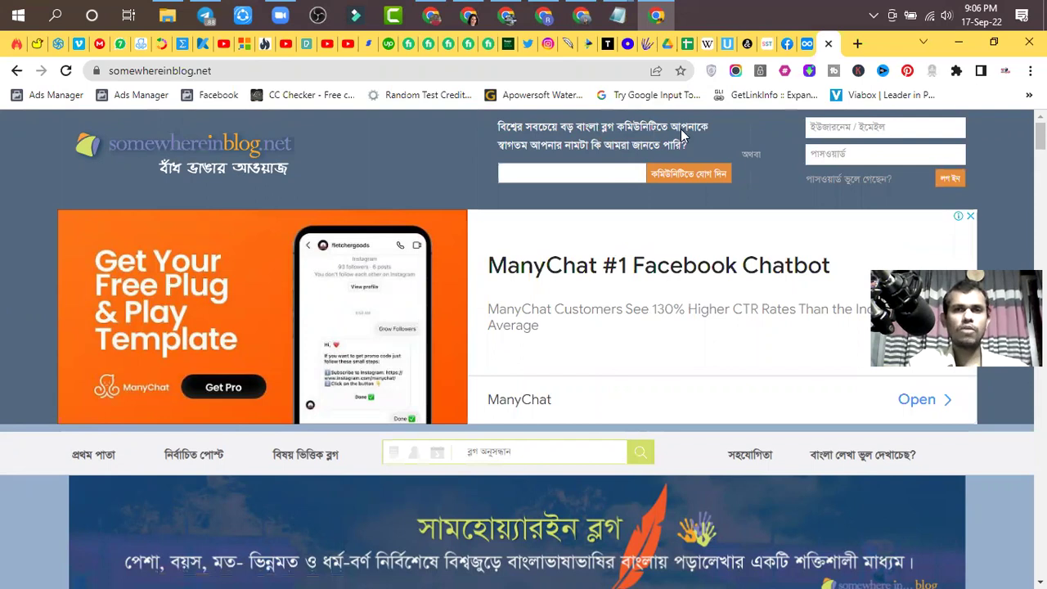
# - Open the somewhereinblog.net registration form from the join-community area
pyautogui.click(678, 178)
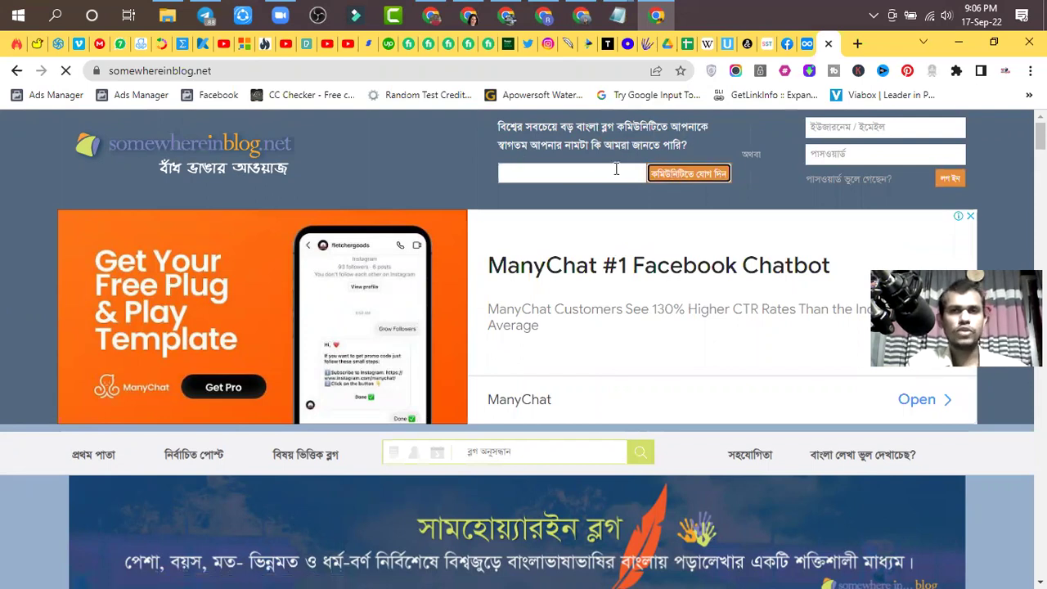
pyautogui.click(568, 171)
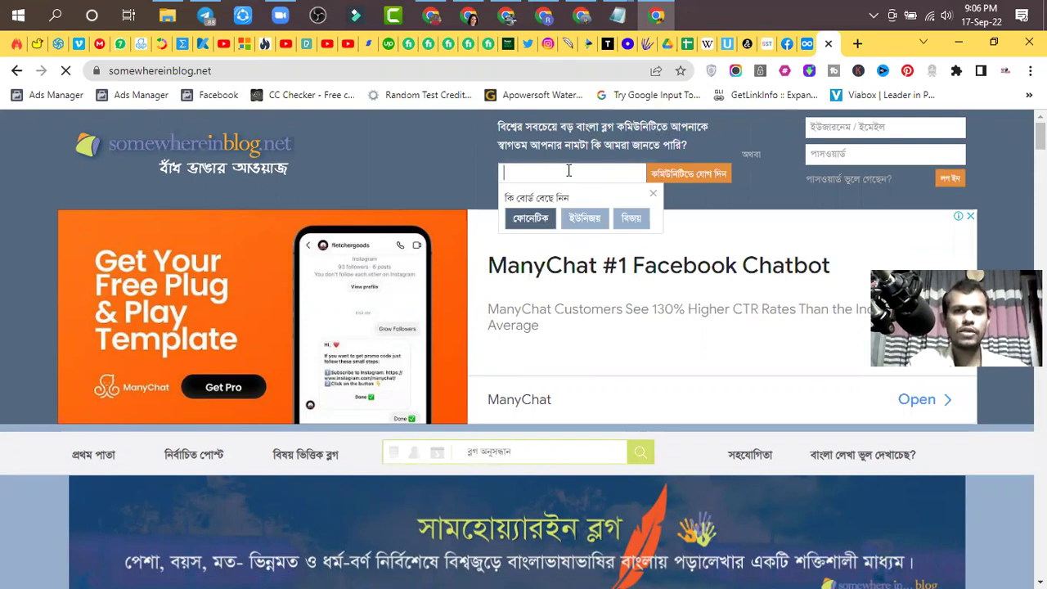
pyautogui.click(690, 180)
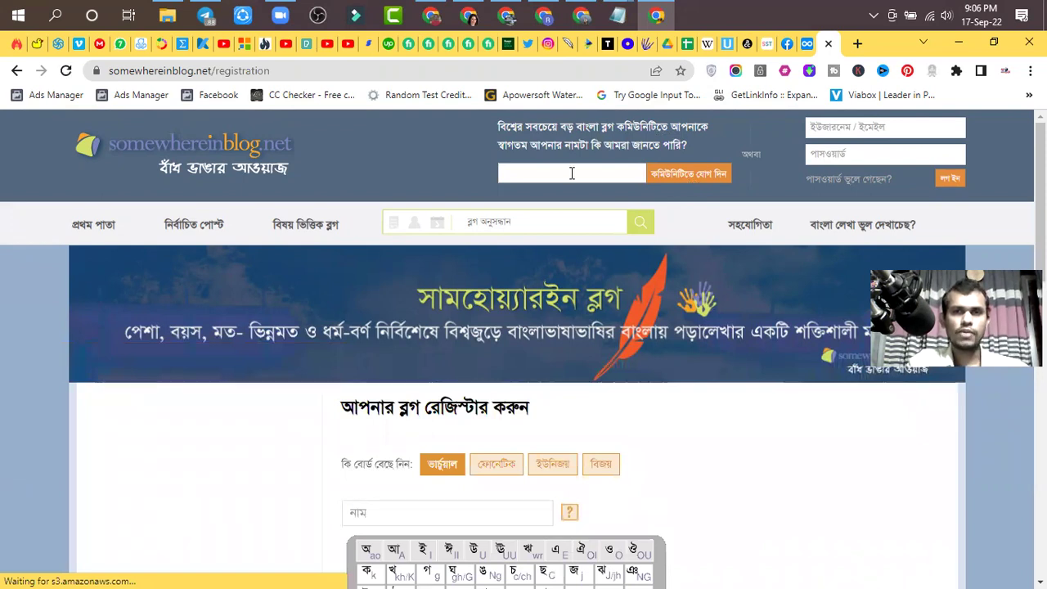
# - Autofill the name field with Digital Learning and click into the password and confirm-password fields
pyautogui.scroll(-2, 684, 180)
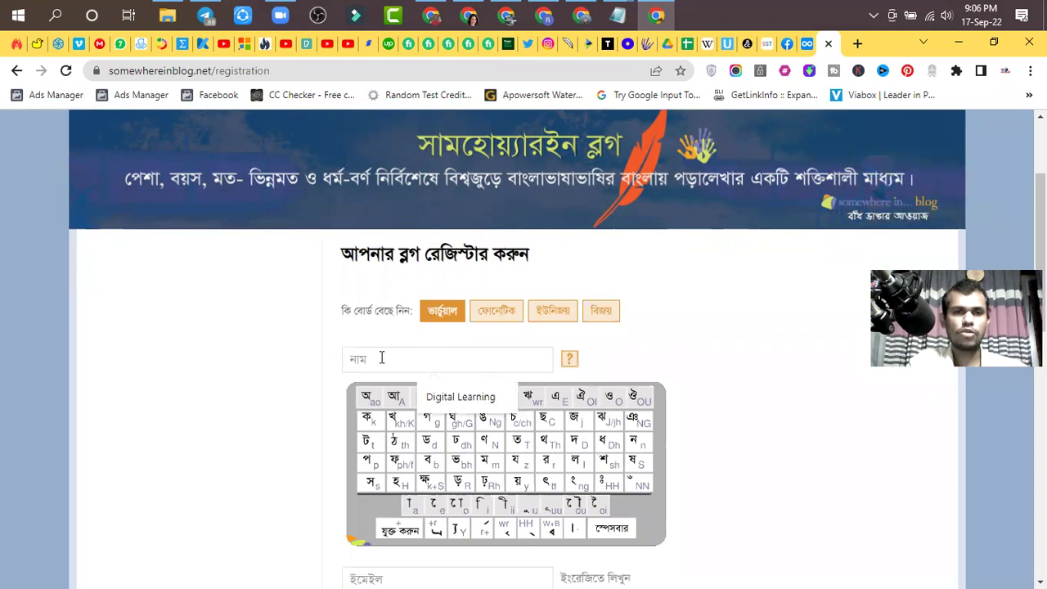
pyautogui.click(446, 401)
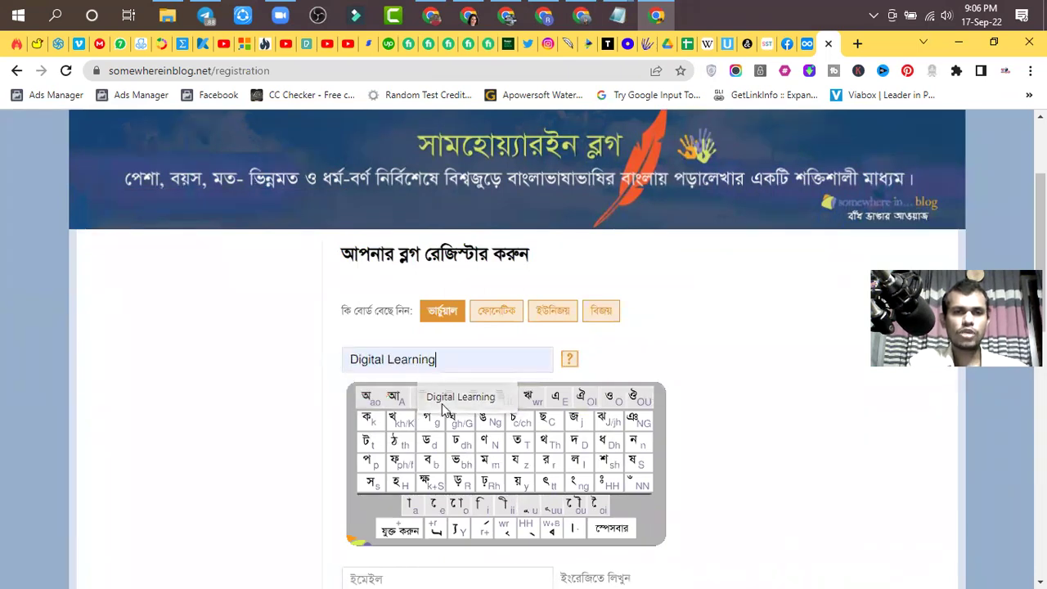
pyautogui.scroll(-3, 463, 369)
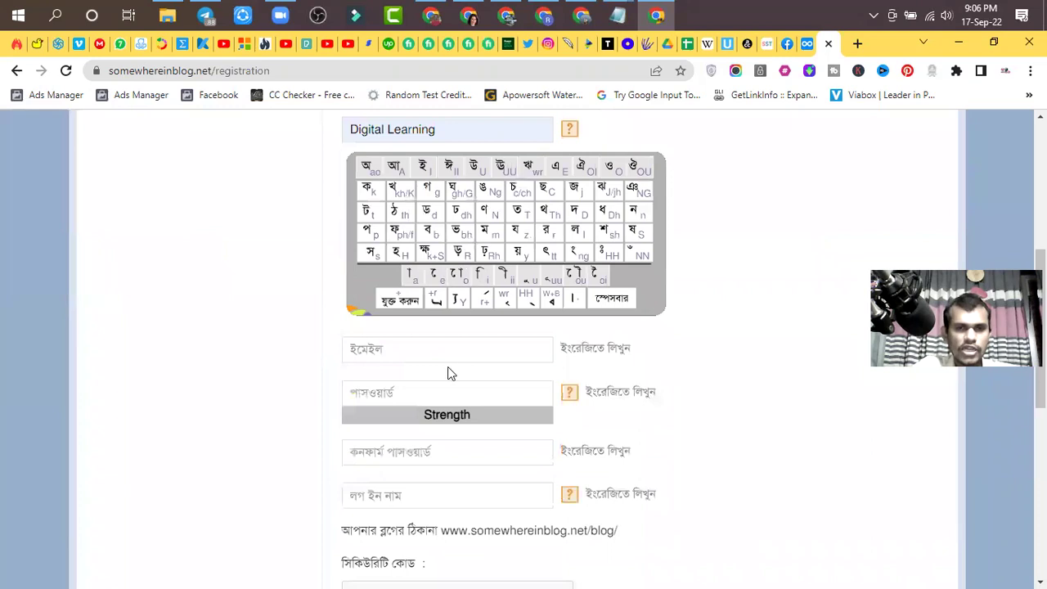
pyautogui.click(393, 390)
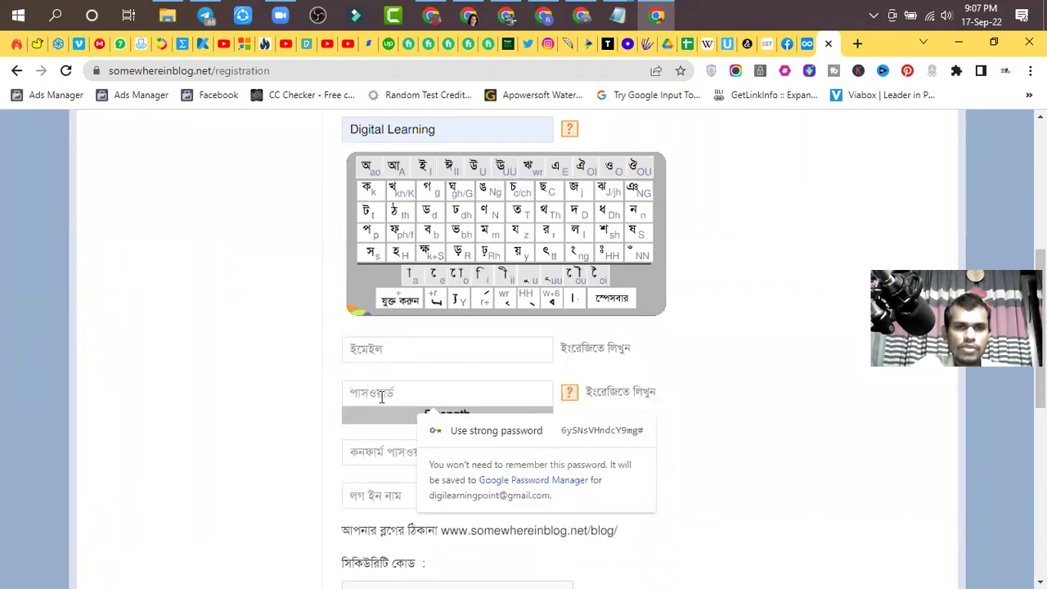
pyautogui.click(382, 456)
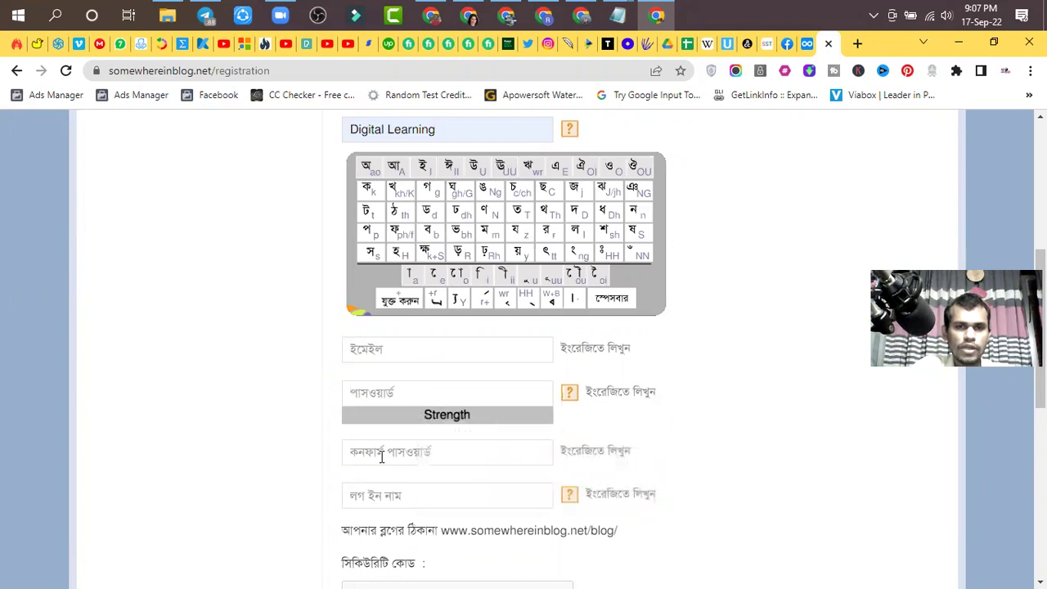
pyautogui.scroll(-2, 380, 451)
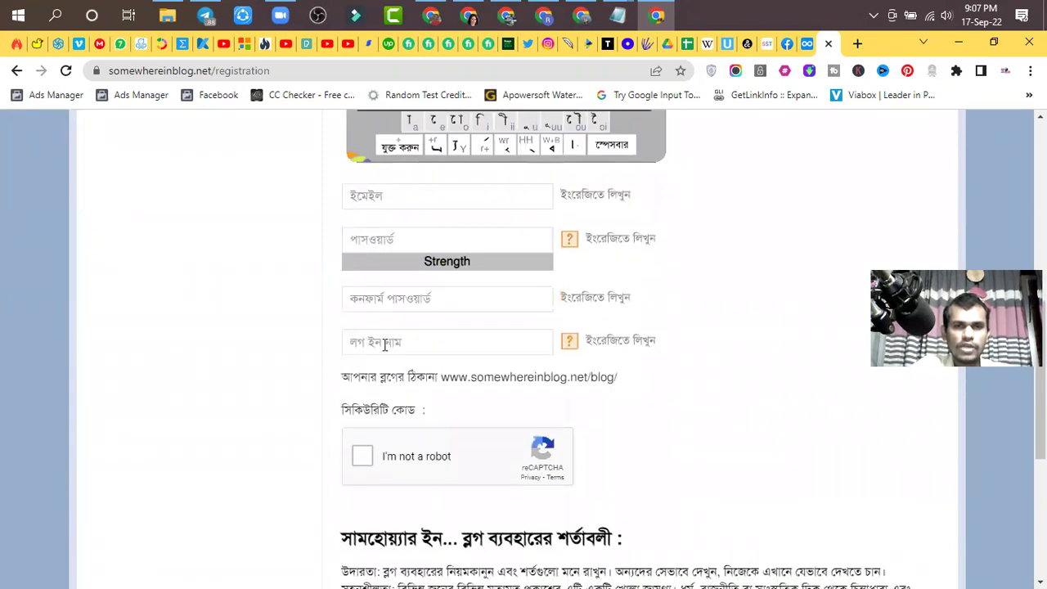
# - Check the login-name and email fields, dismissing suggestions and leaving them empty
pyautogui.click(414, 342)
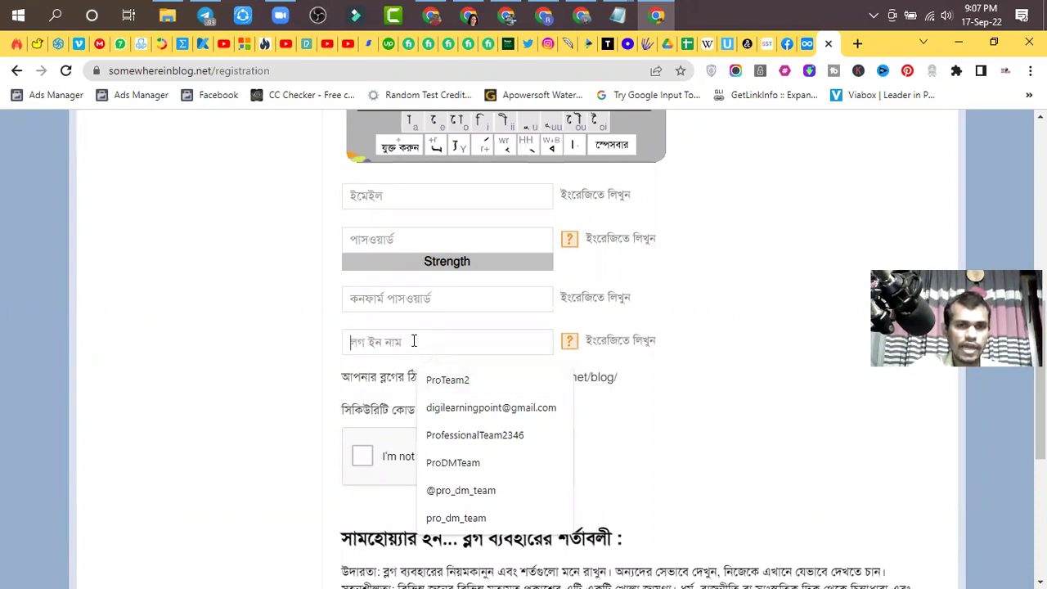
pyautogui.click(314, 393)
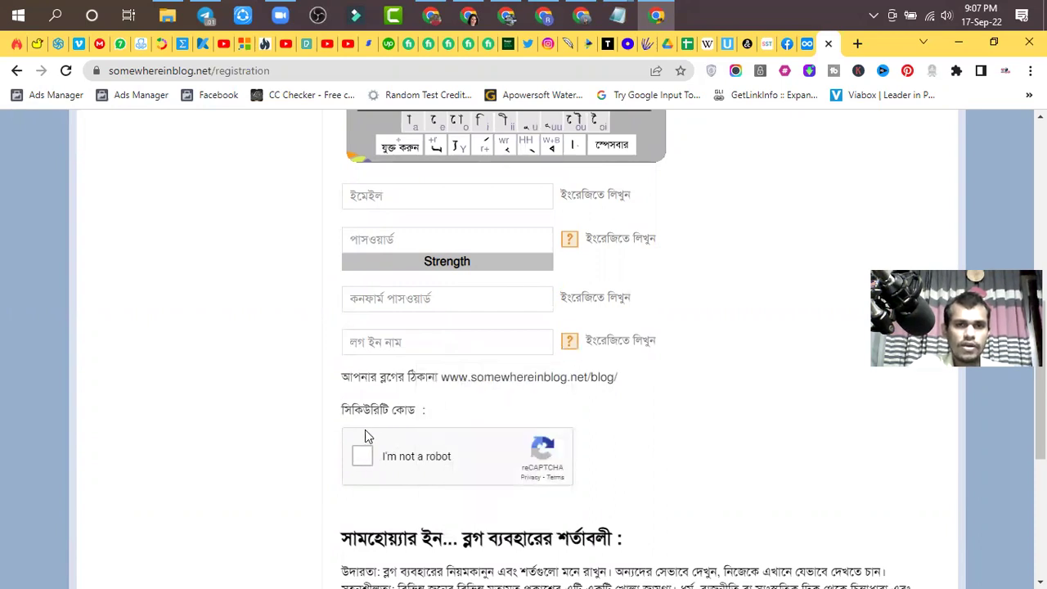
pyautogui.scroll(-3, 559, 448)
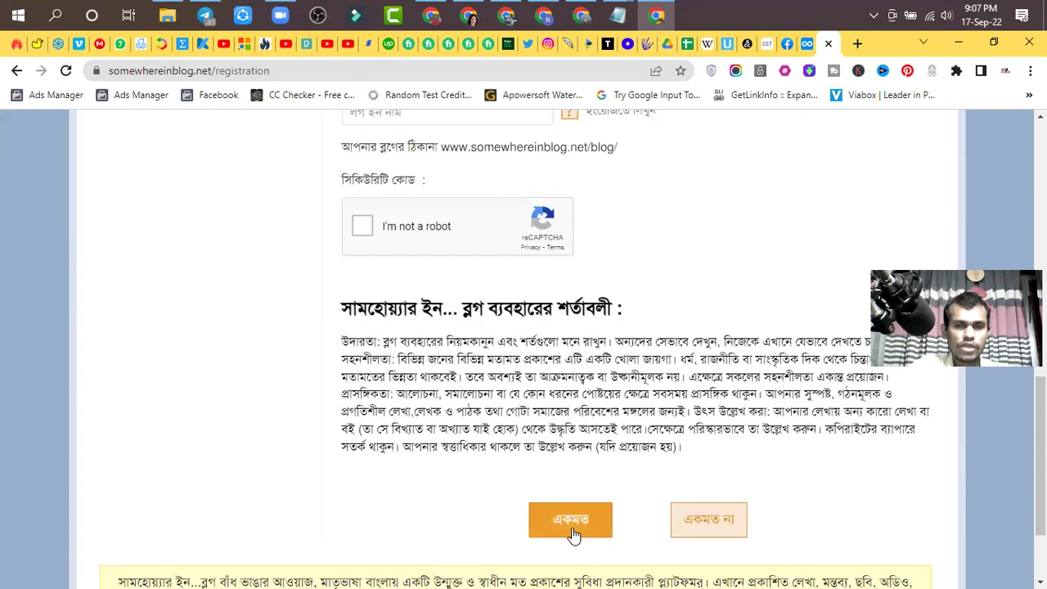
pyautogui.scroll(-2, 573, 533)
pyautogui.scroll(4, 557, 439)
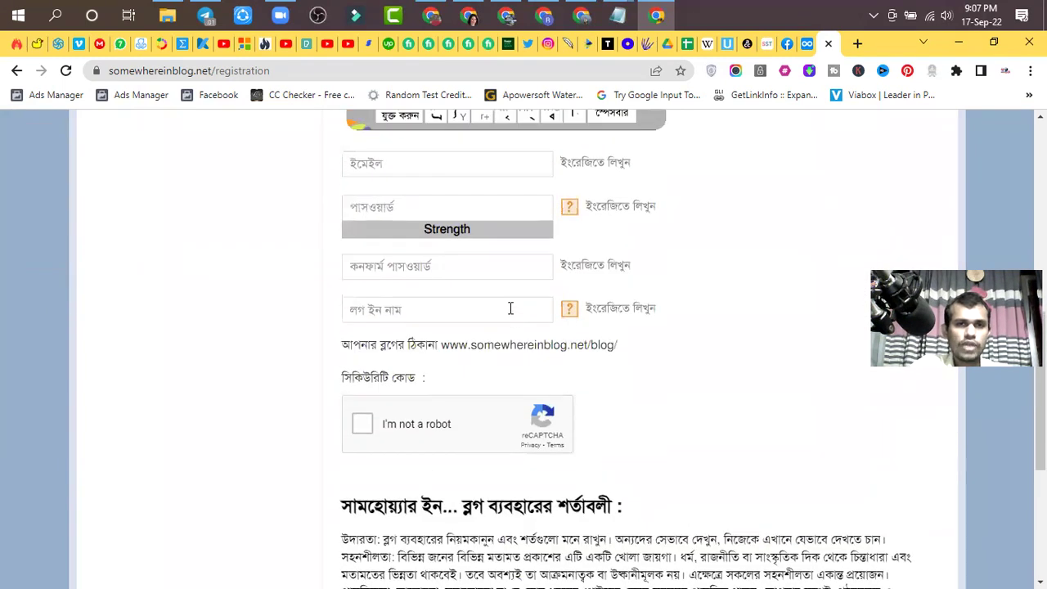
pyautogui.scroll(3, 510, 308)
pyautogui.scroll(3, 479, 310)
pyautogui.scroll(-5, 471, 388)
pyautogui.click(447, 235)
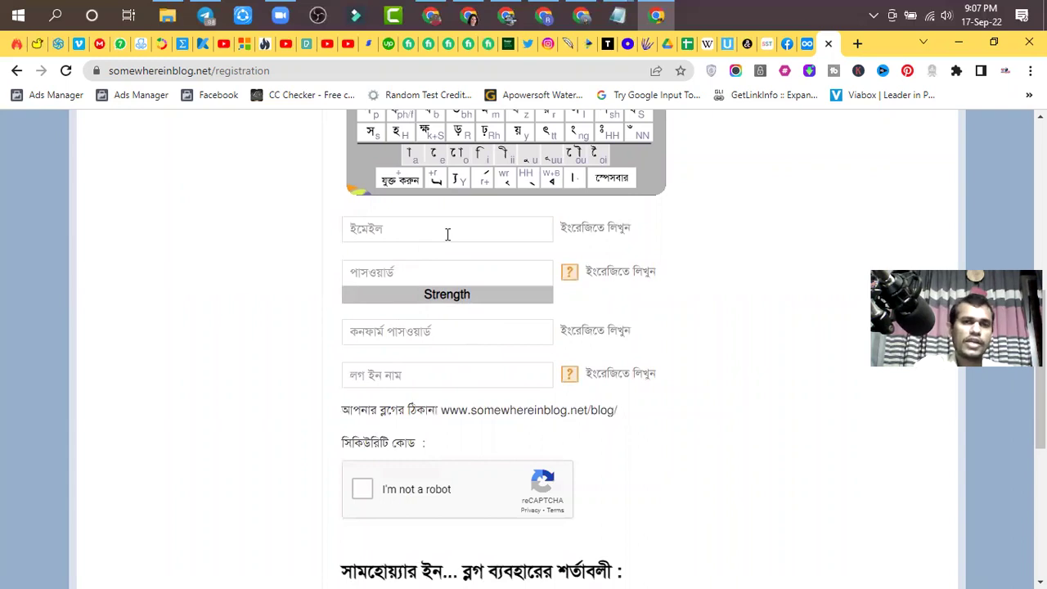
pyautogui.scroll(4, 280, 283)
pyautogui.moveTo(386, 365)
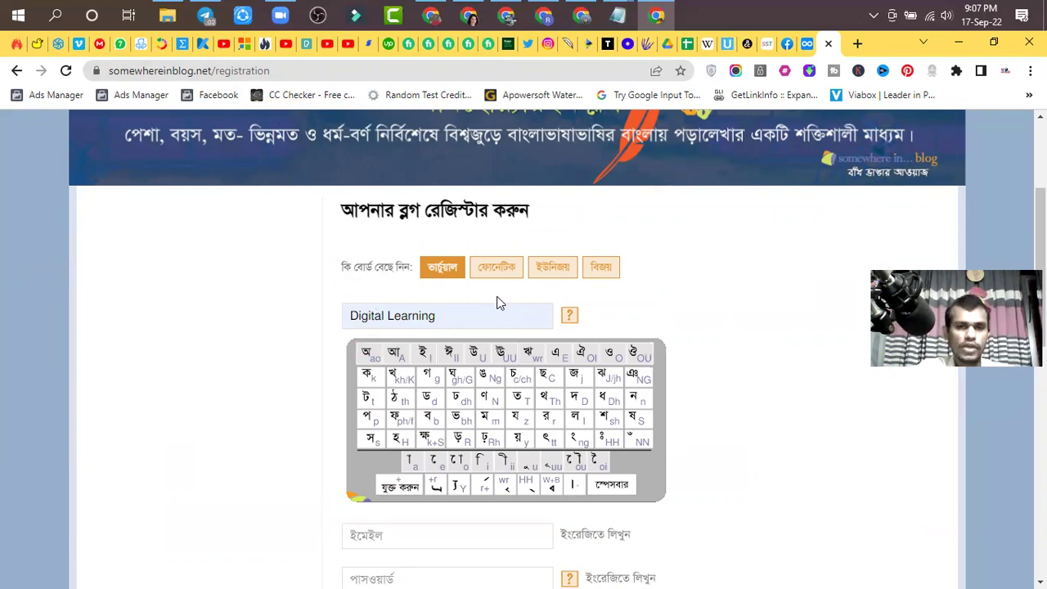
pyautogui.scroll(-2, 501, 303)
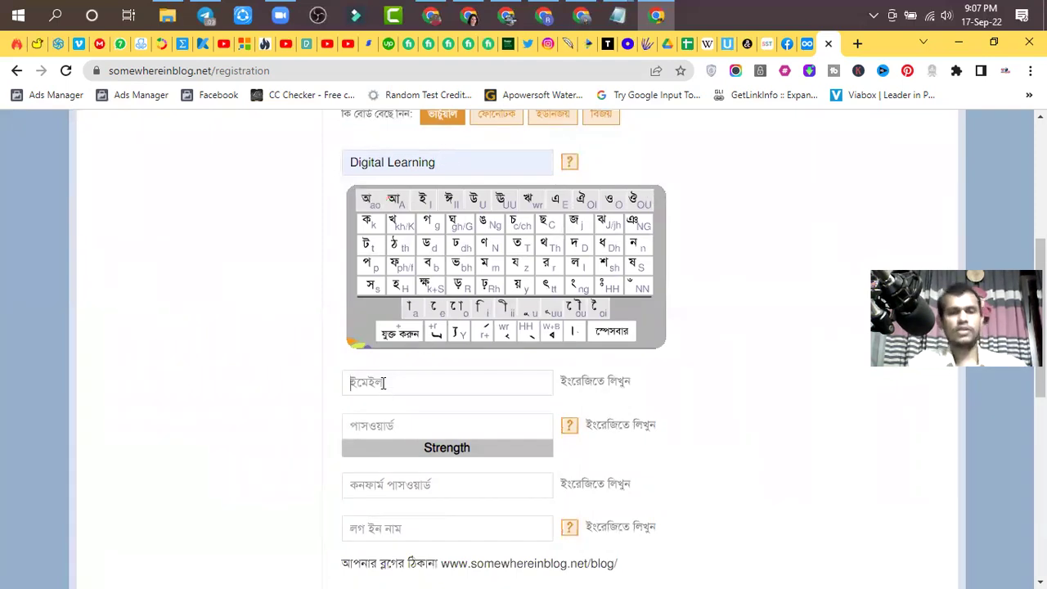
# - Enter the account's Gmail address in the email field after checking the browser profile
pyautogui.click(383, 383)
pyautogui.write('di')
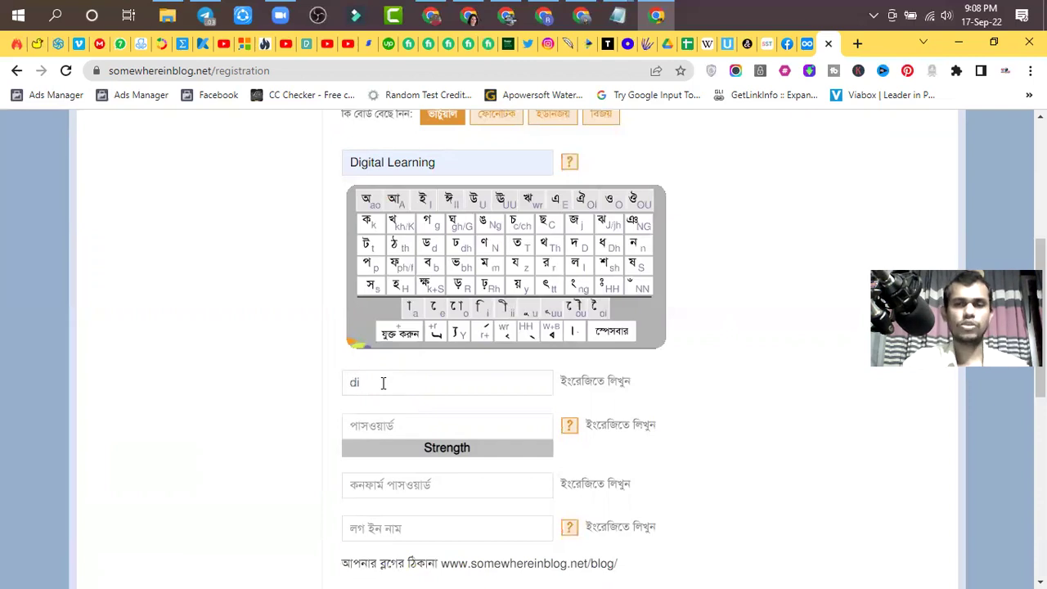
pyautogui.click(1007, 71)
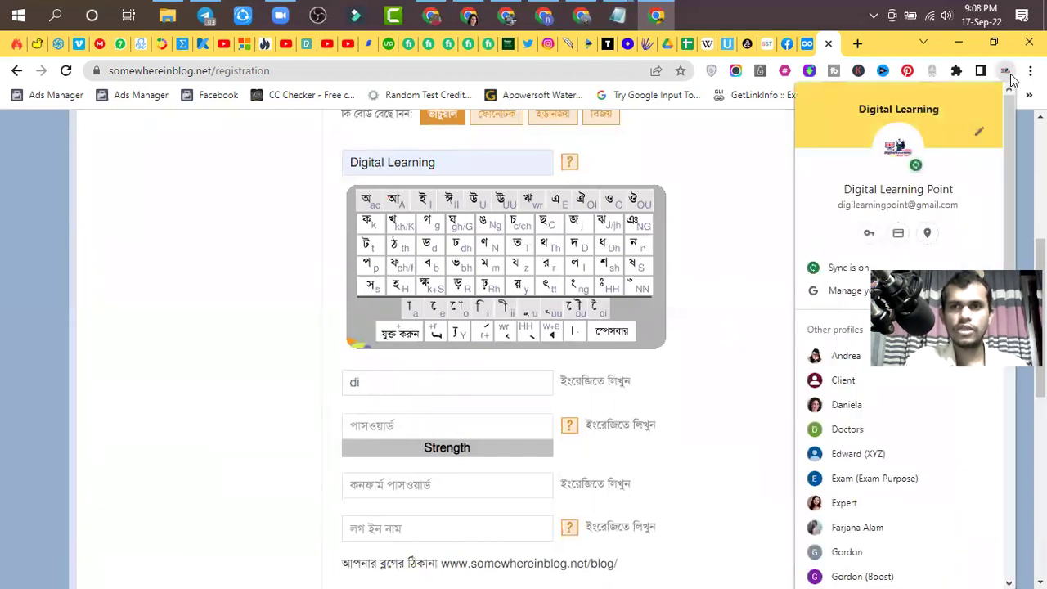
pyautogui.click(540, 391)
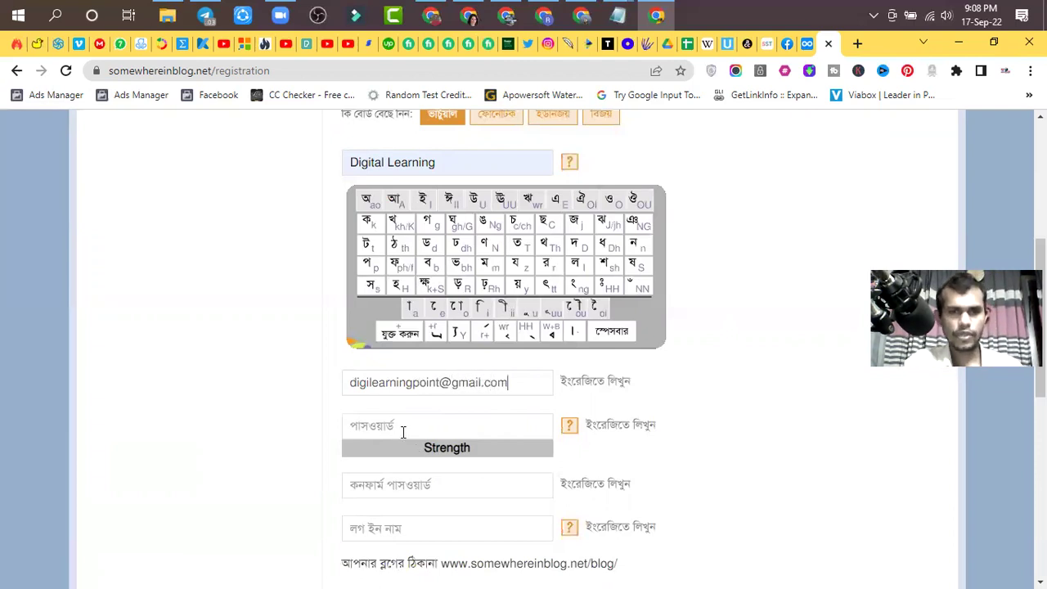
# - Fill both password fields with Chrome's generated strong password, then reveal and select it
pyautogui.click(402, 432)
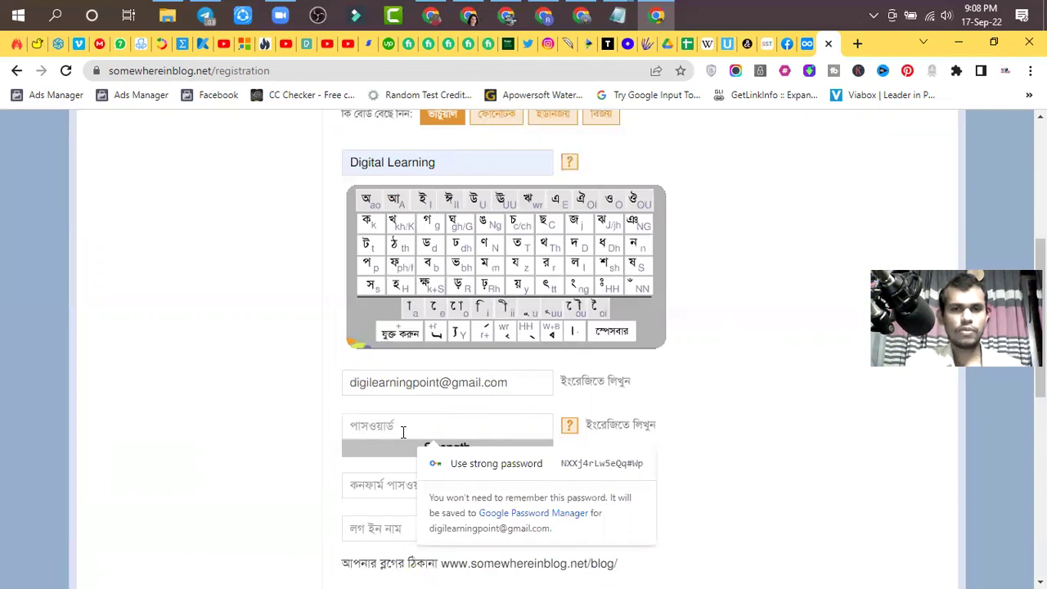
pyautogui.click(581, 473)
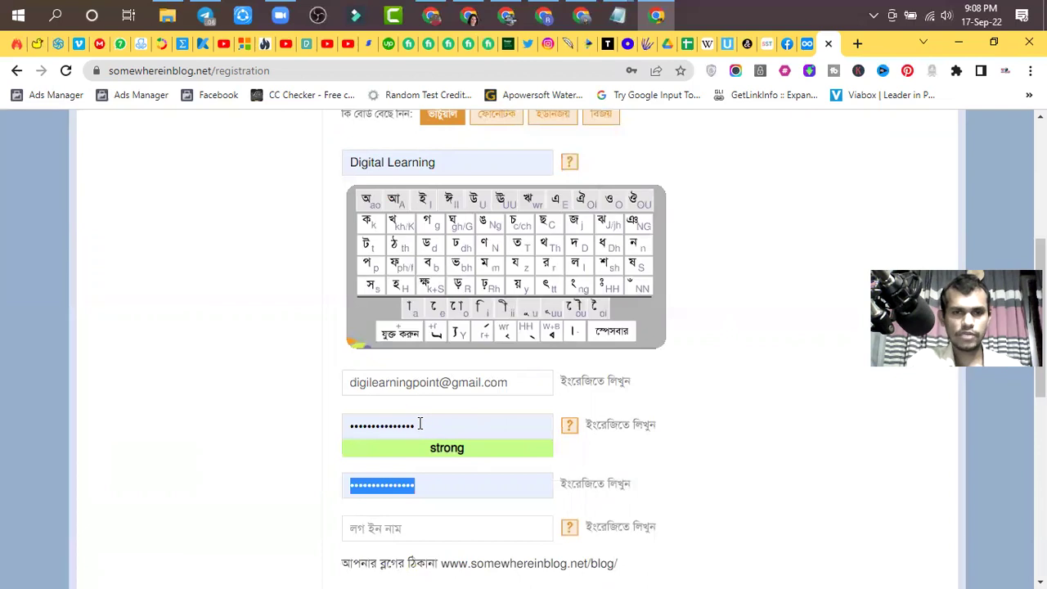
pyautogui.click(416, 423)
pyautogui.click(572, 436)
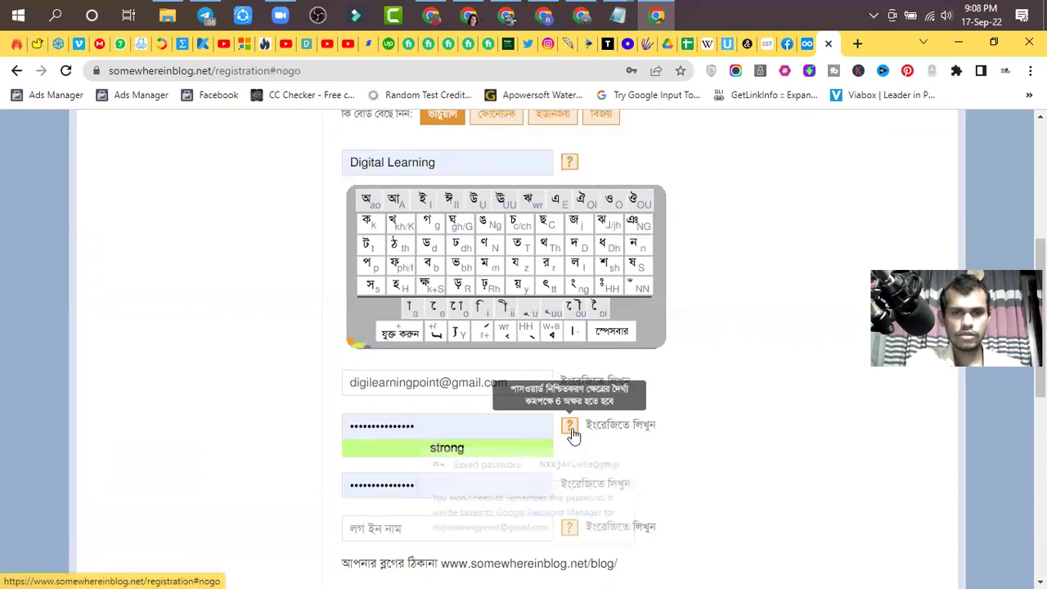
pyautogui.click(438, 426)
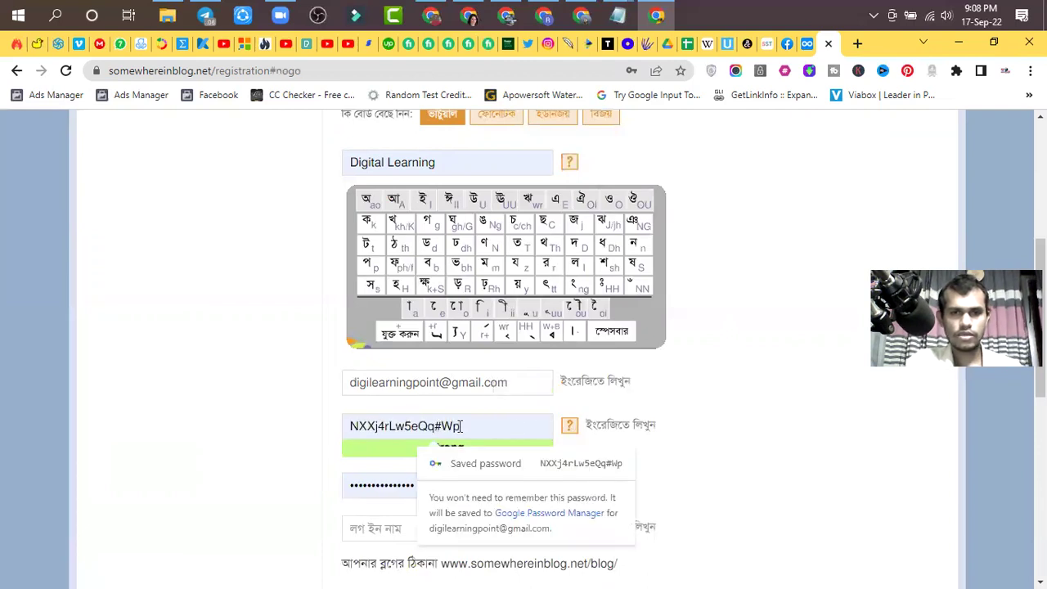
pyautogui.moveTo(467, 426); pyautogui.dragTo(344, 427)
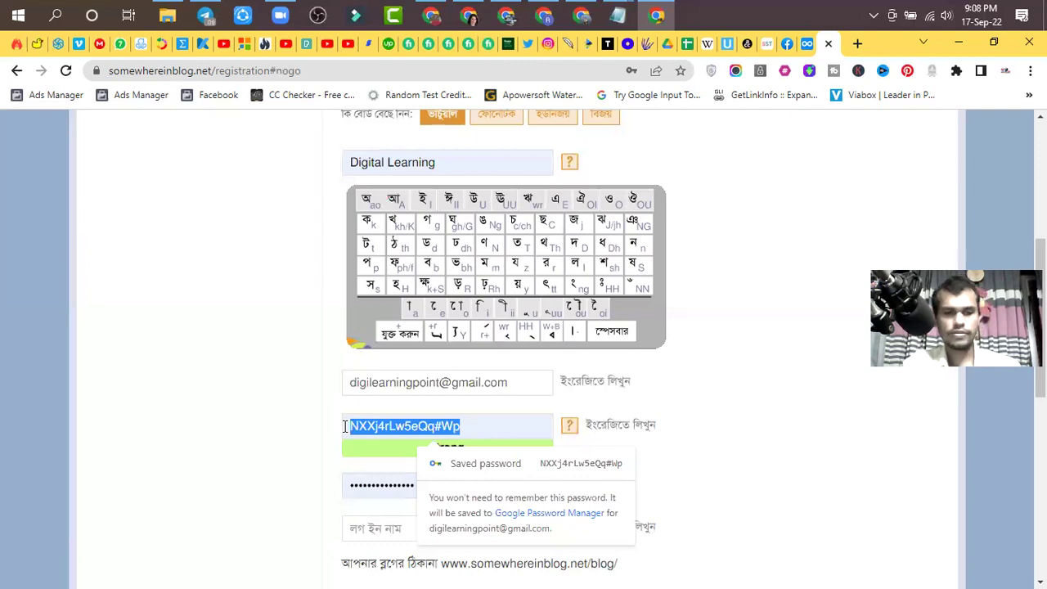
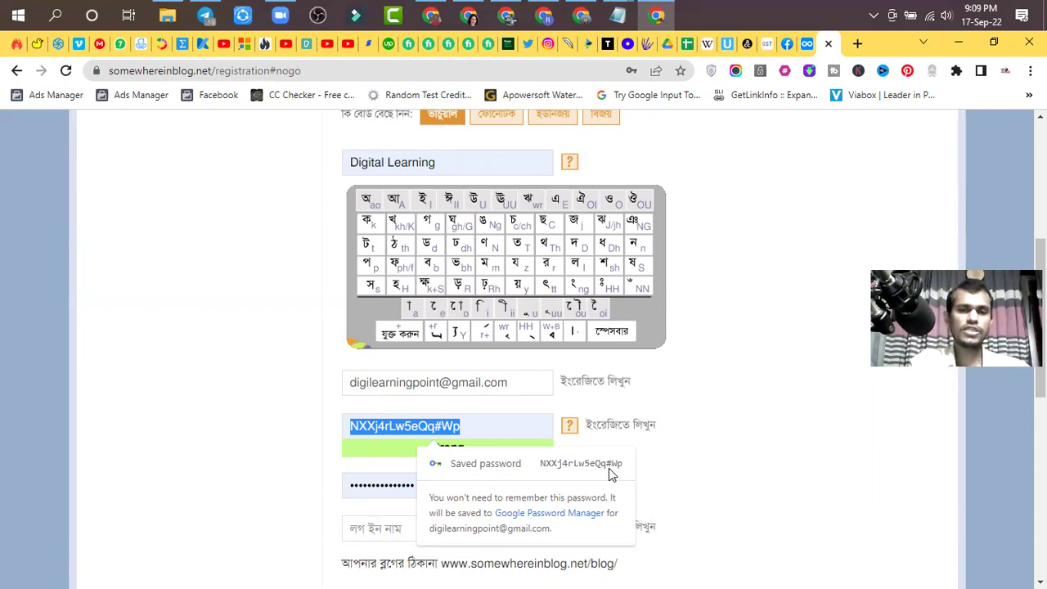
# - Keep the generated strong password, dismiss its saved-password notice, and autofill login name ProDMTeam
pyautogui.click(473, 423)
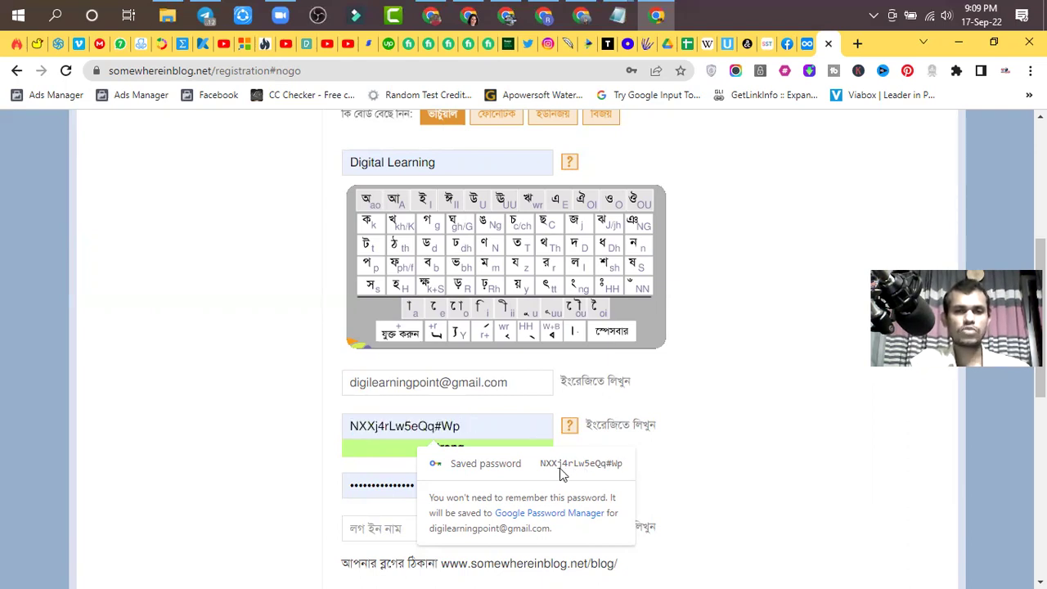
pyautogui.moveTo(465, 427); pyautogui.dragTo(344, 434)
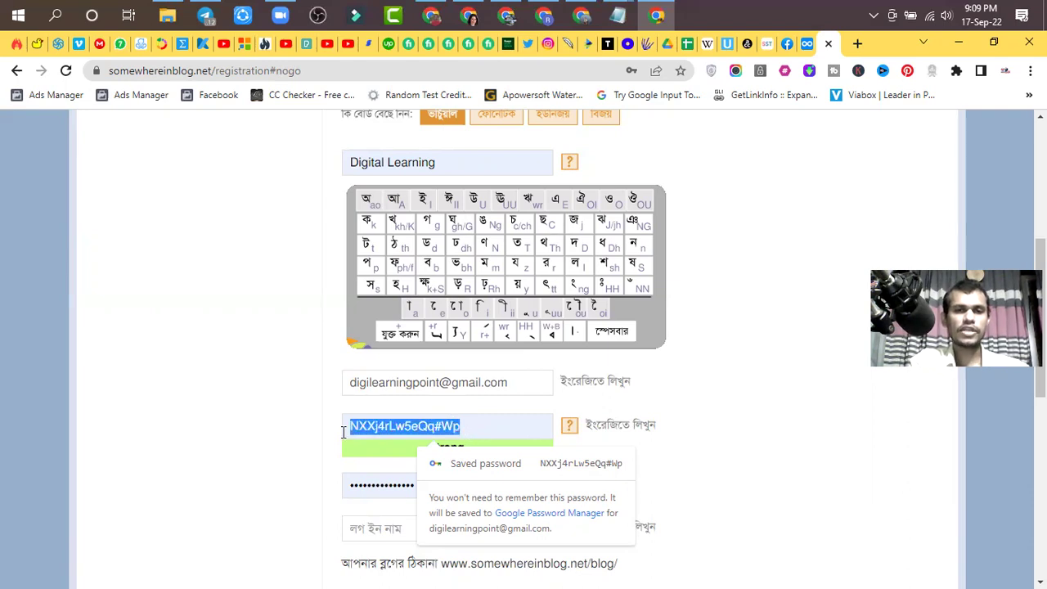
pyautogui.click(703, 470)
pyautogui.scroll(-3, 704, 470)
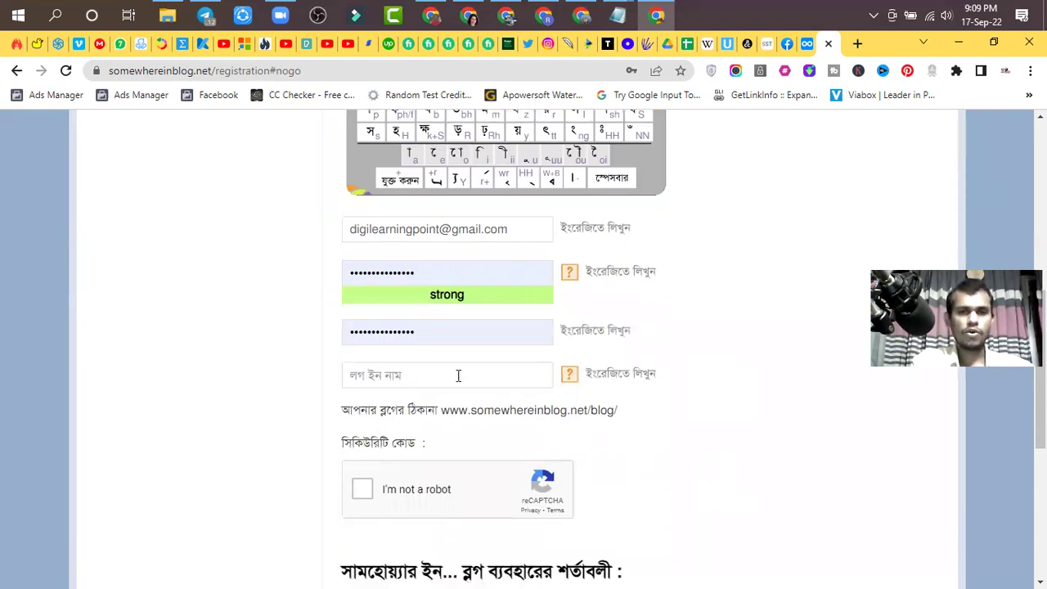
pyautogui.click(459, 375)
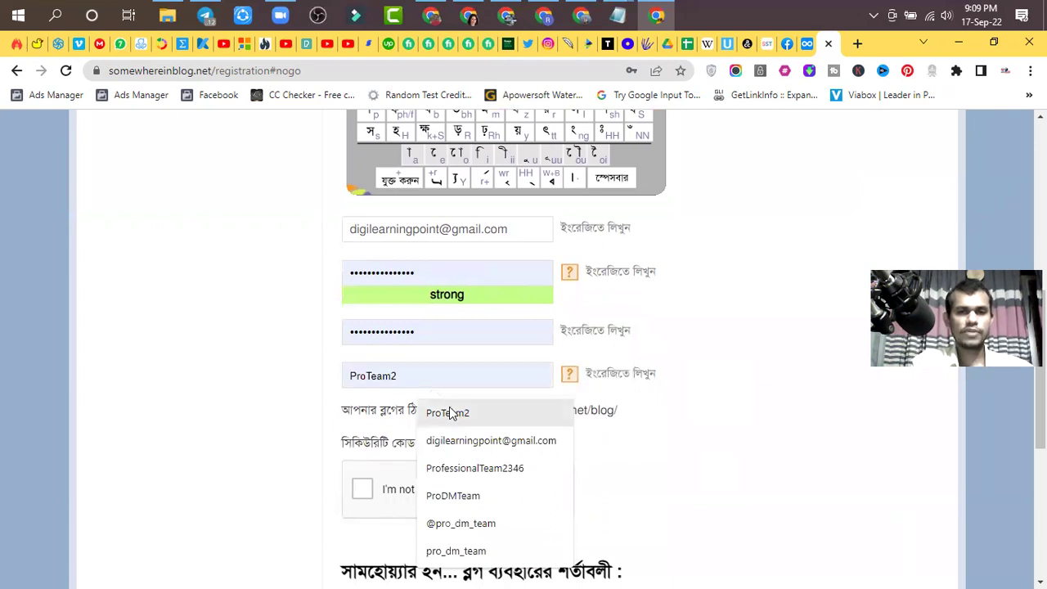
pyautogui.click(463, 497)
# - Tick the I'm not a robot reCAPTCHA checkbox and review the filled form
pyautogui.click(360, 488)
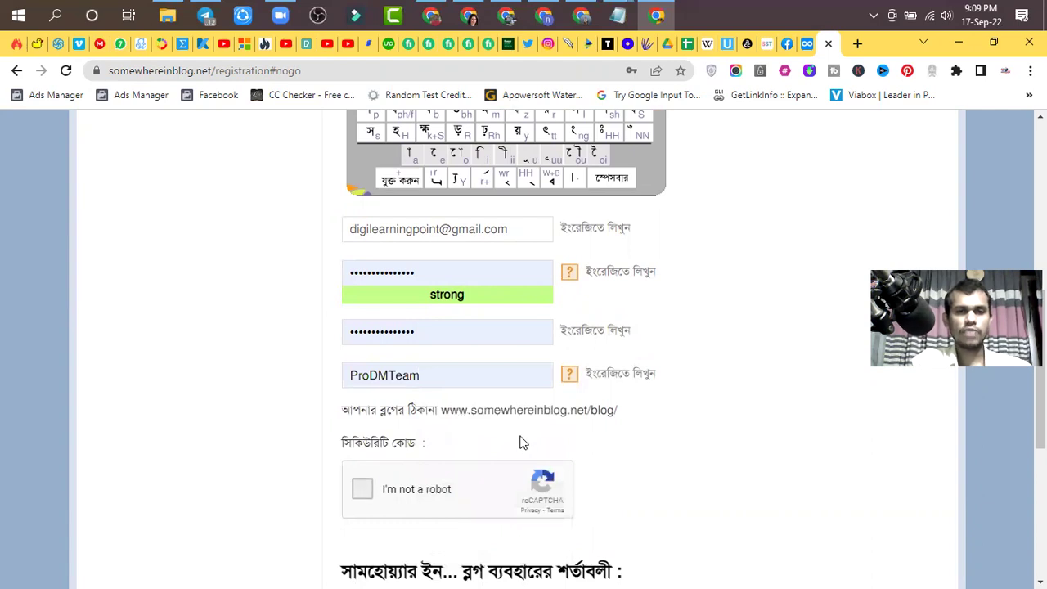
pyautogui.scroll(-2, 524, 428)
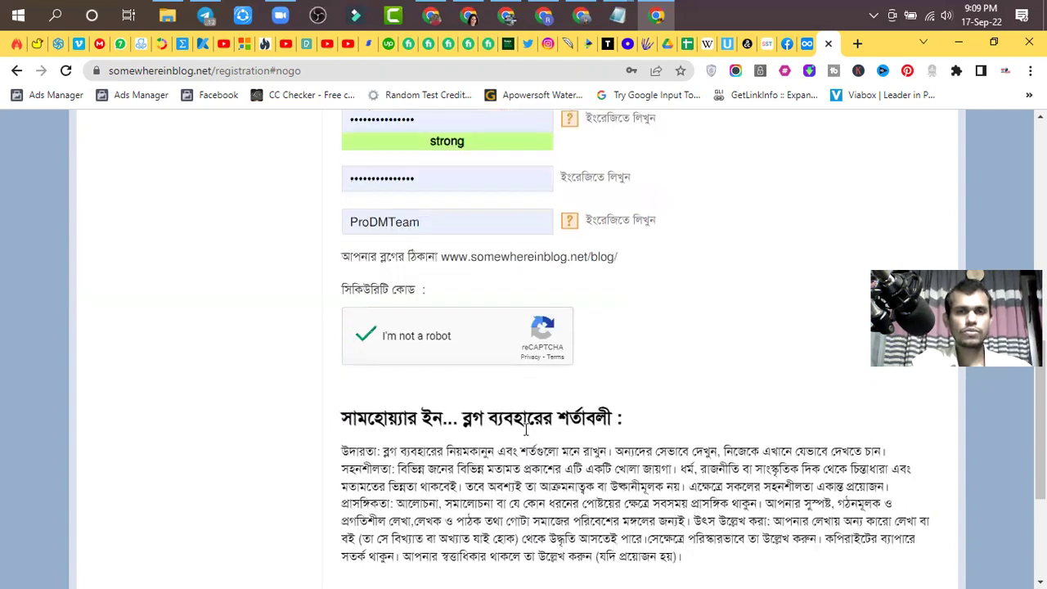
pyautogui.scroll(5, 526, 431)
pyautogui.scroll(1, 525, 419)
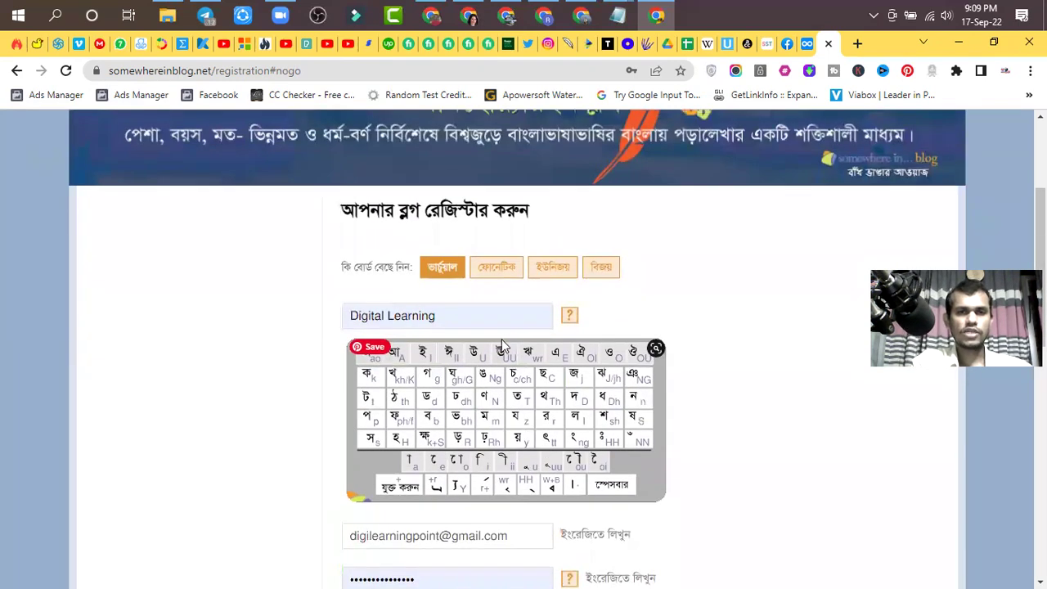
pyautogui.scroll(-5, 503, 339)
pyautogui.scroll(-4, 503, 339)
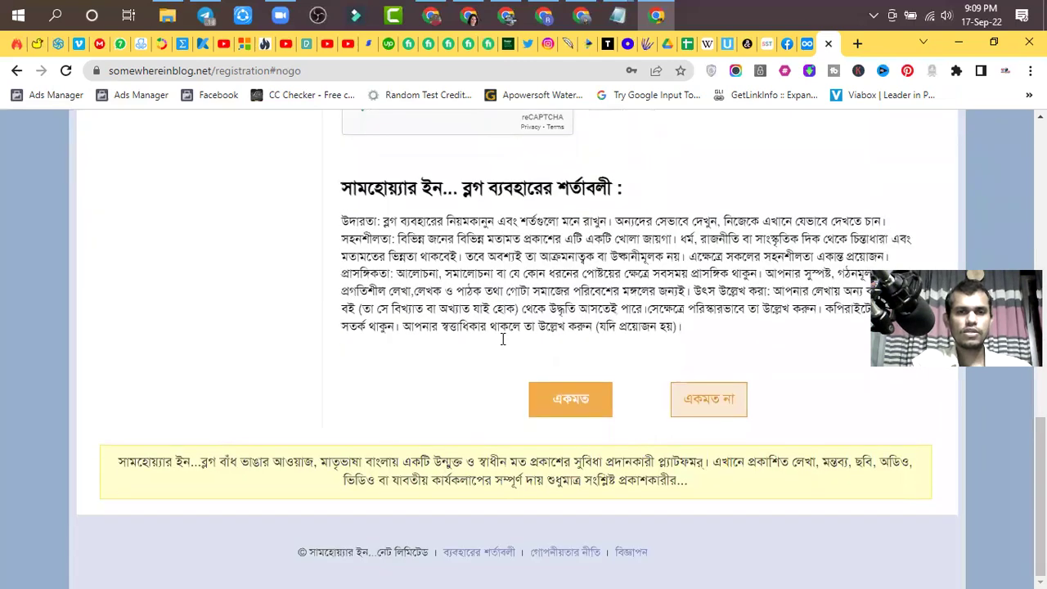
pyautogui.scroll(5, 480, 357)
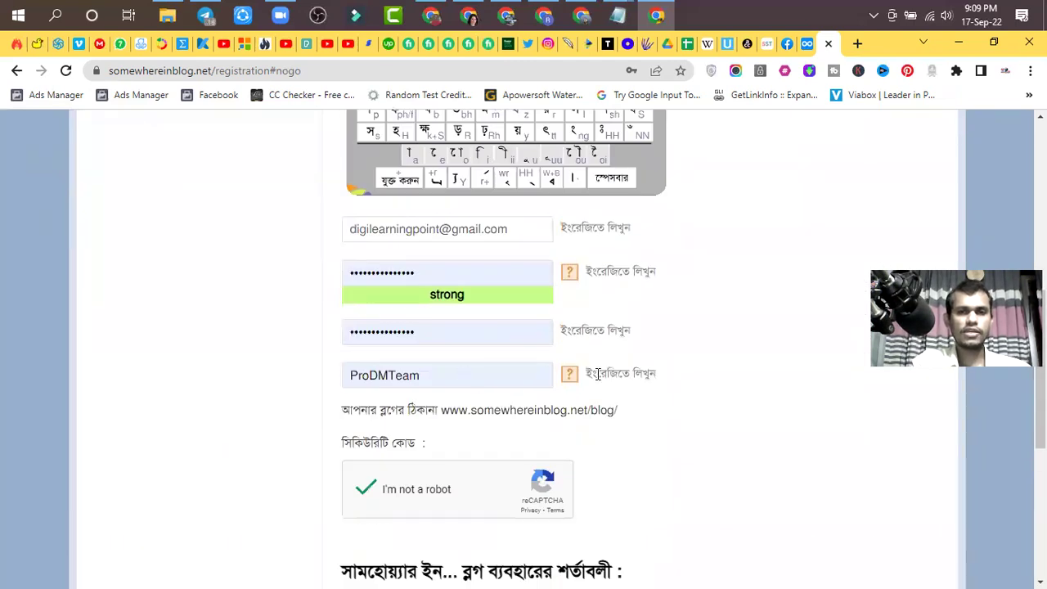
pyautogui.scroll(1, 611, 375)
pyautogui.scroll(1, 610, 375)
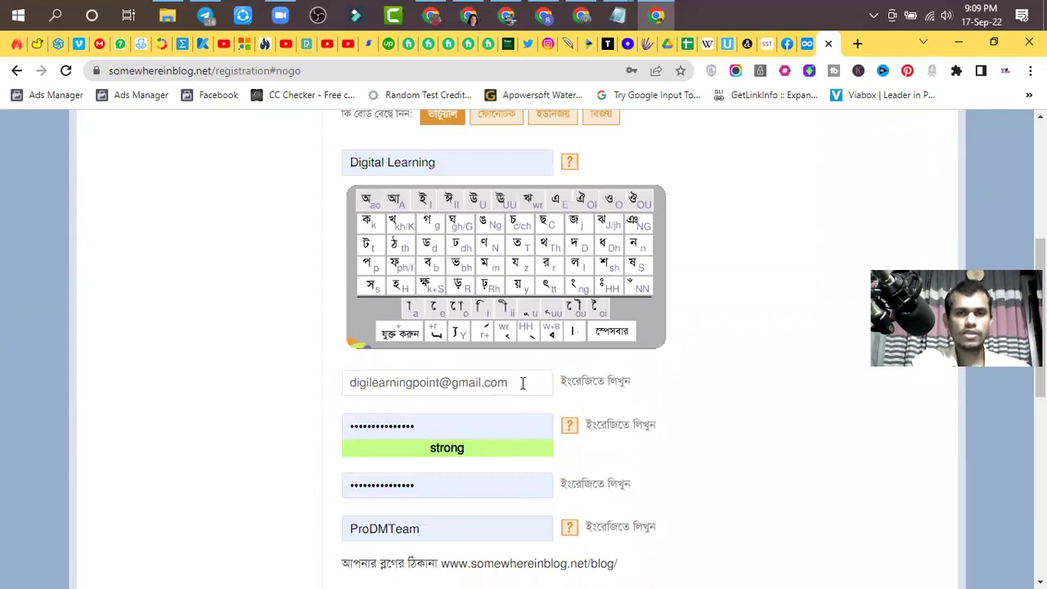
pyautogui.scroll(2, 519, 381)
pyautogui.scroll(-8, 556, 319)
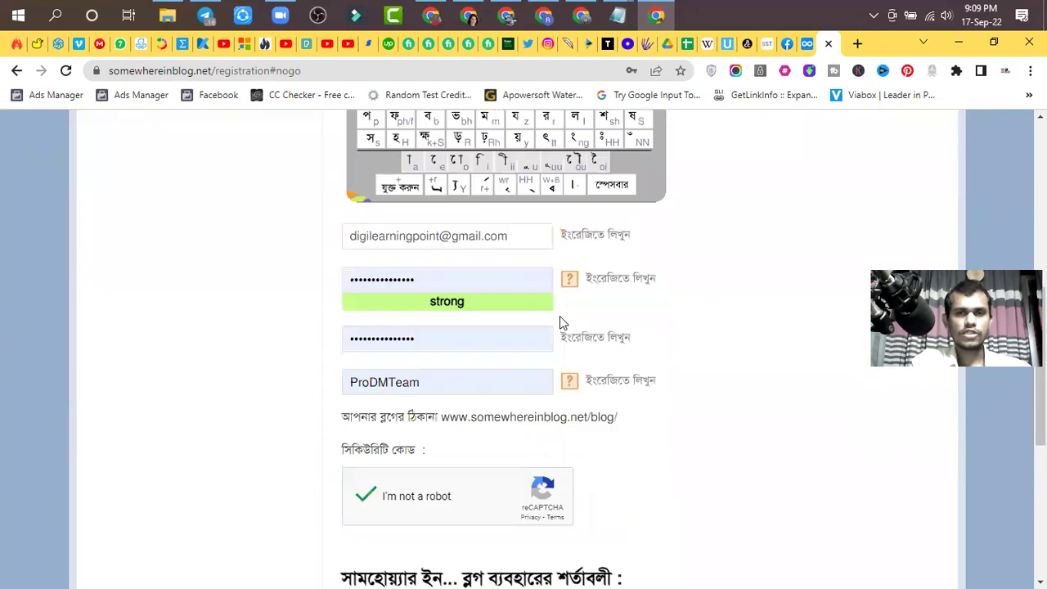
# - Agree with একমত to submit the registration and review the red error notice page
pyautogui.click(553, 392)
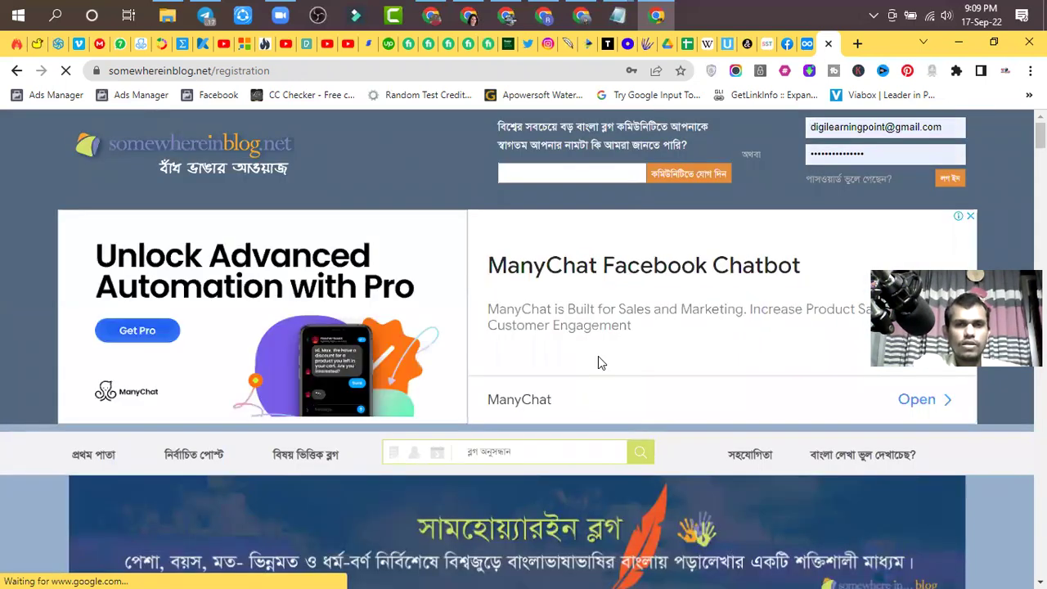
pyautogui.scroll(-3, 598, 363)
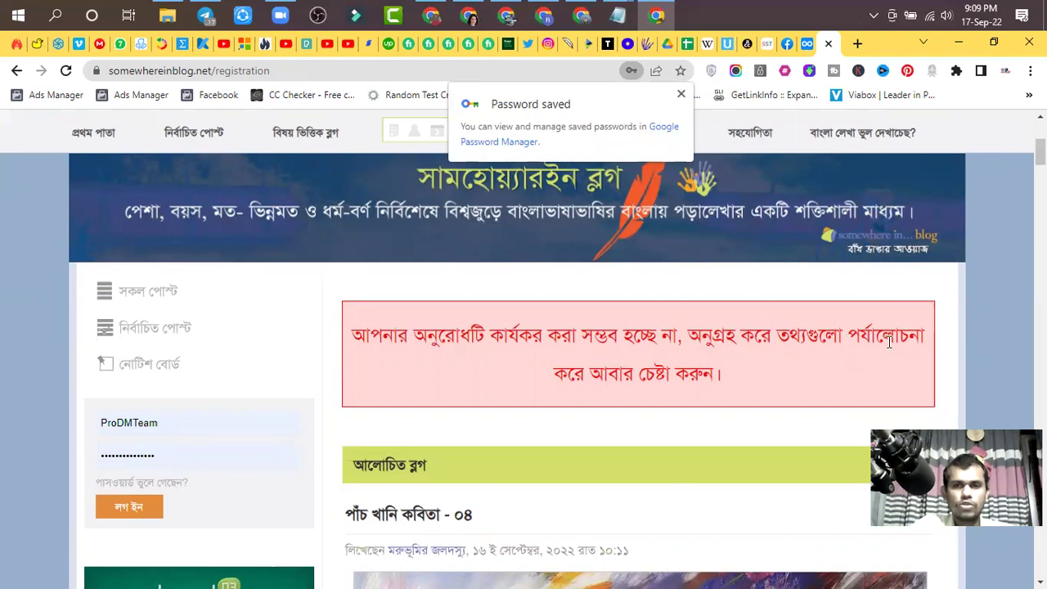
pyautogui.scroll(-8, 890, 342)
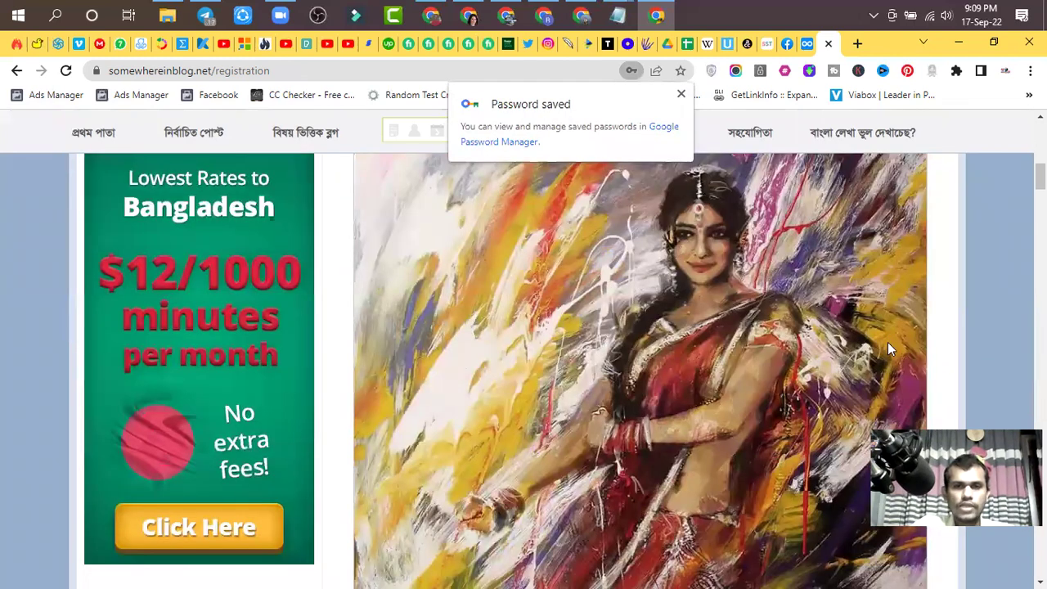
pyautogui.scroll(-5, 888, 342)
pyautogui.scroll(-10, 888, 342)
pyautogui.scroll(-8, 888, 342)
pyautogui.scroll(4, 925, 337)
pyautogui.scroll(20, 923, 336)
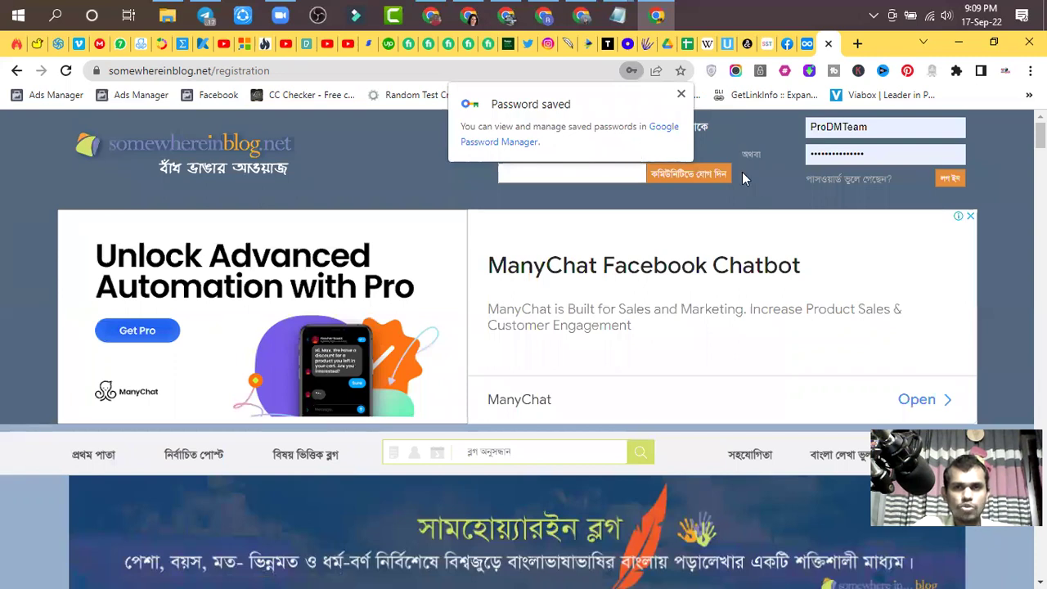
# - Fill the header login box with the saved ProDMTeam login
pyautogui.click(884, 126)
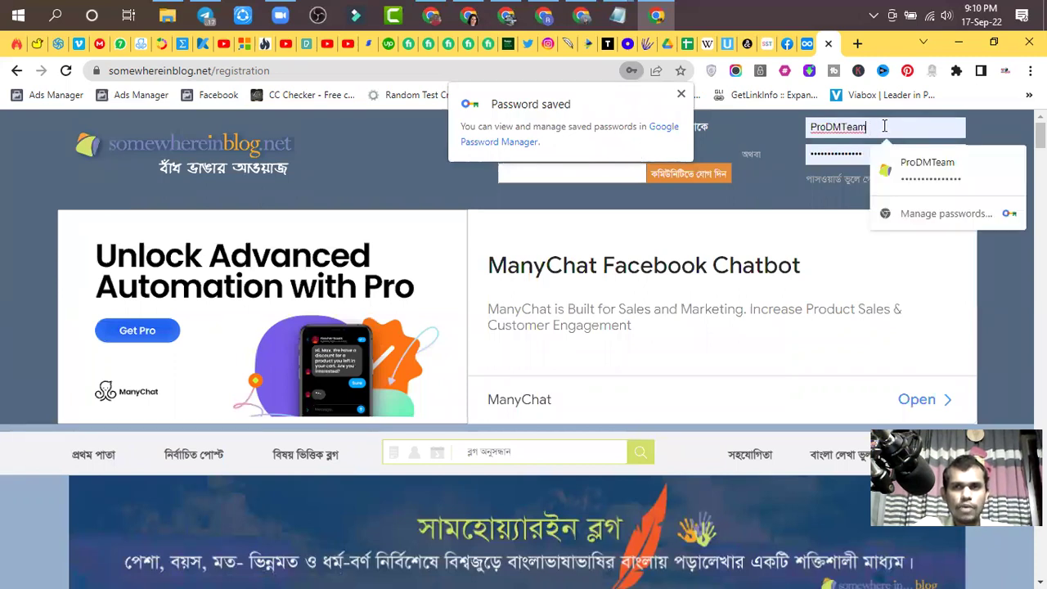
pyautogui.moveTo(802, 131); pyautogui.dragTo(868, 127)
pyautogui.click(836, 160)
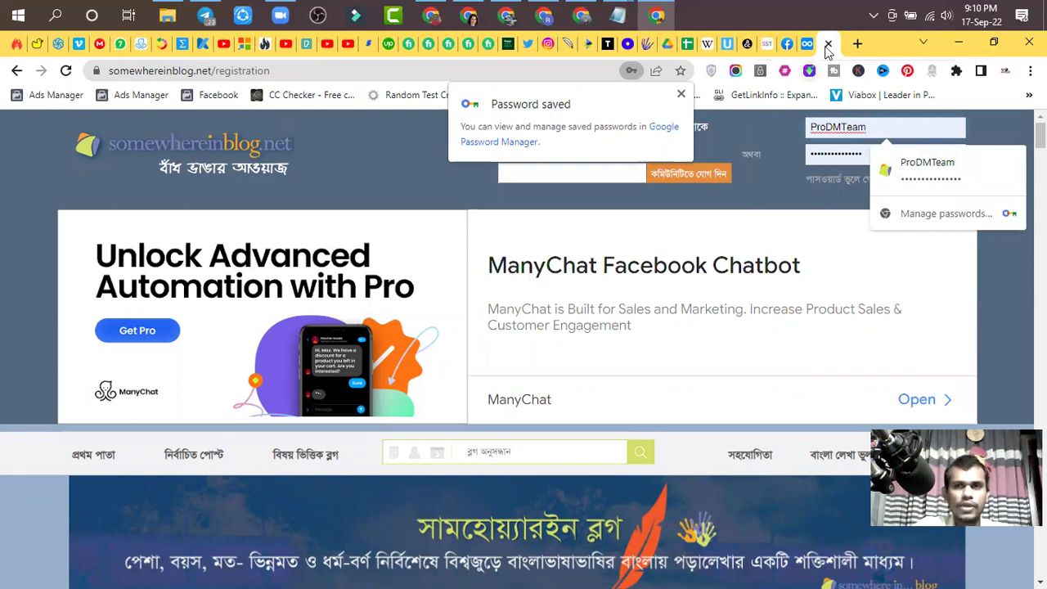
# - Open the Gmail inbox from a new tab's Google page
pyautogui.click(855, 45)
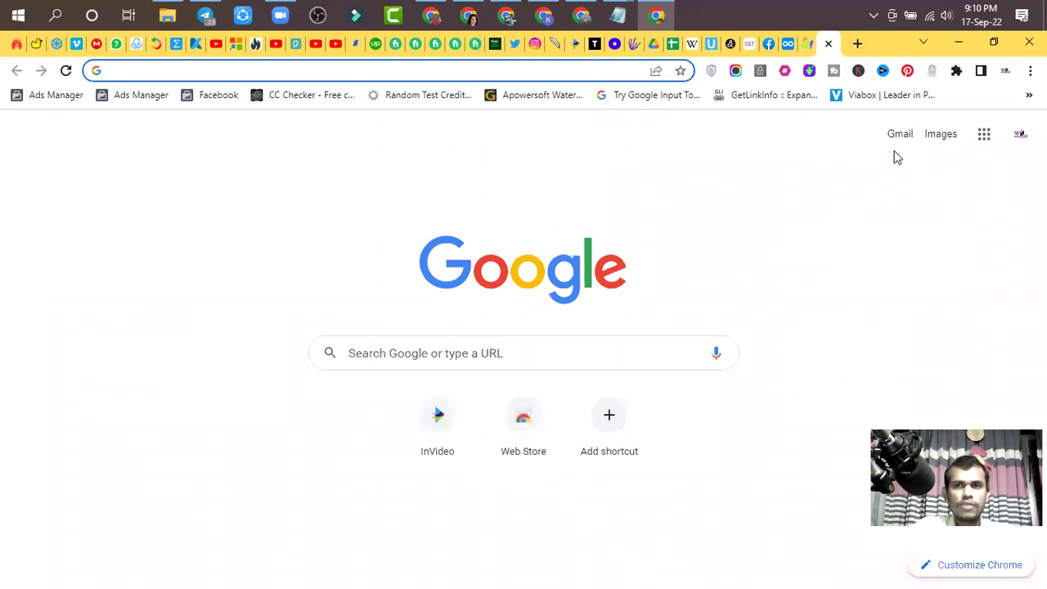
pyautogui.click(909, 140)
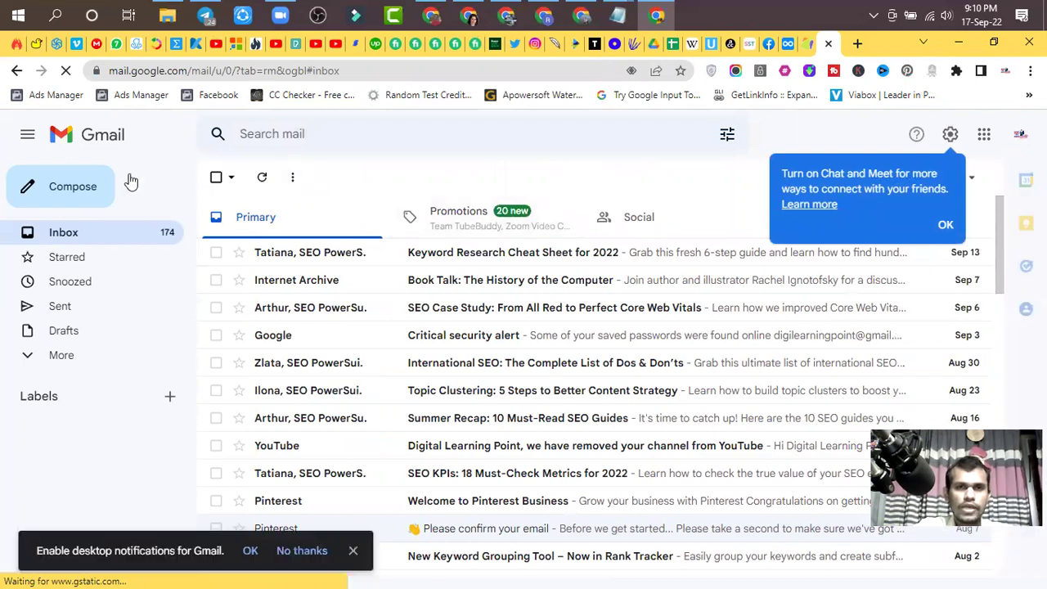
pyautogui.click(296, 135)
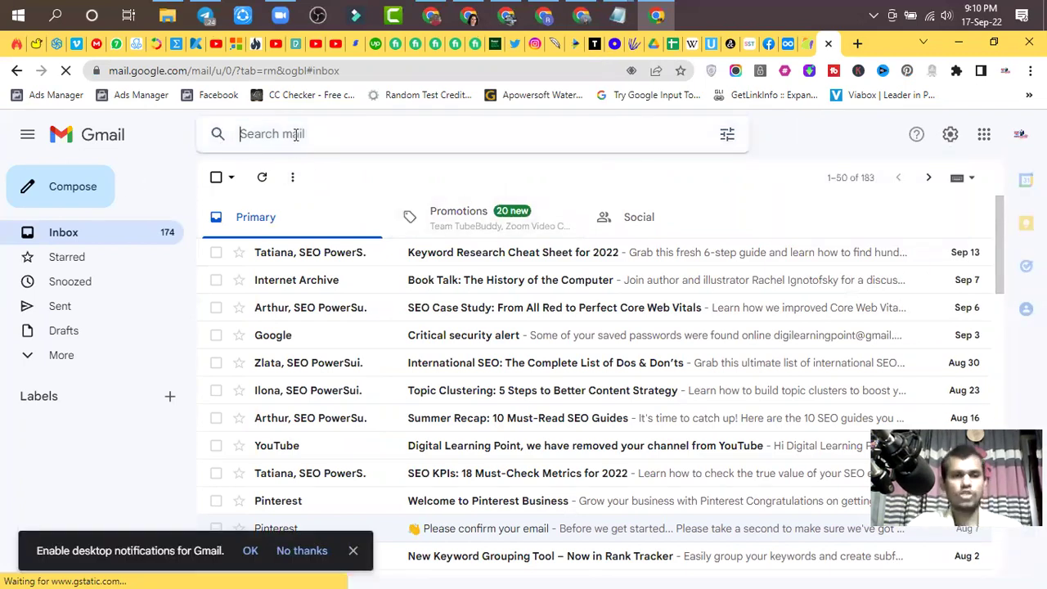
pyautogui.write('somew')
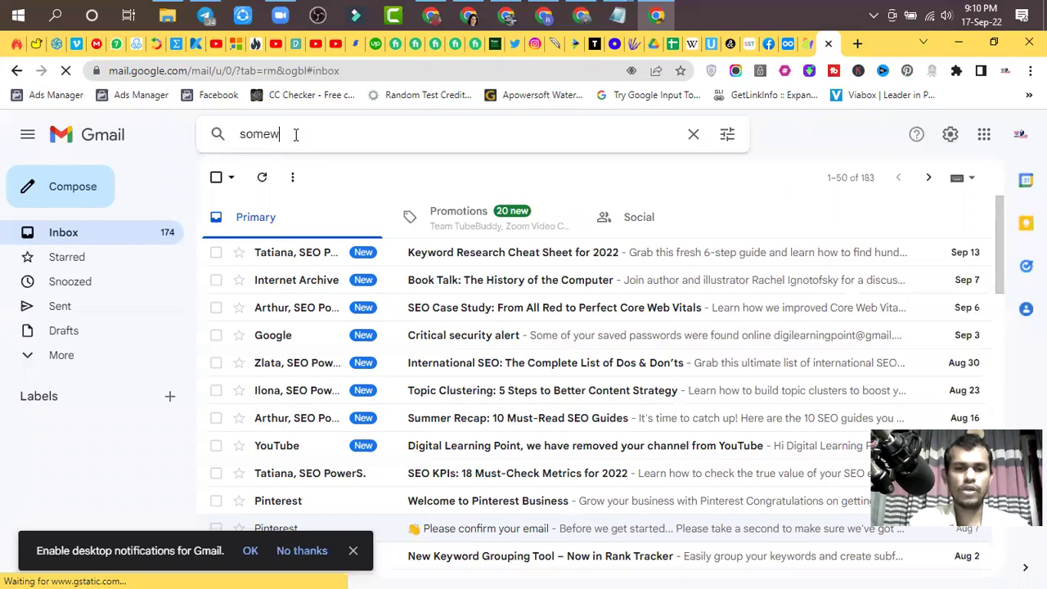
pyautogui.write('hereinblog')
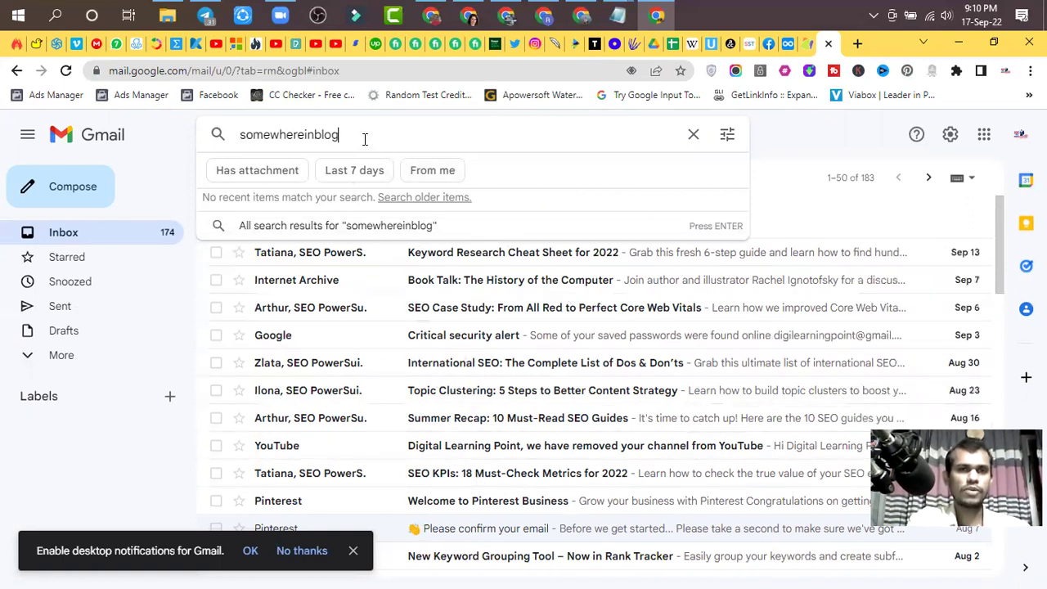
pyautogui.click(693, 135)
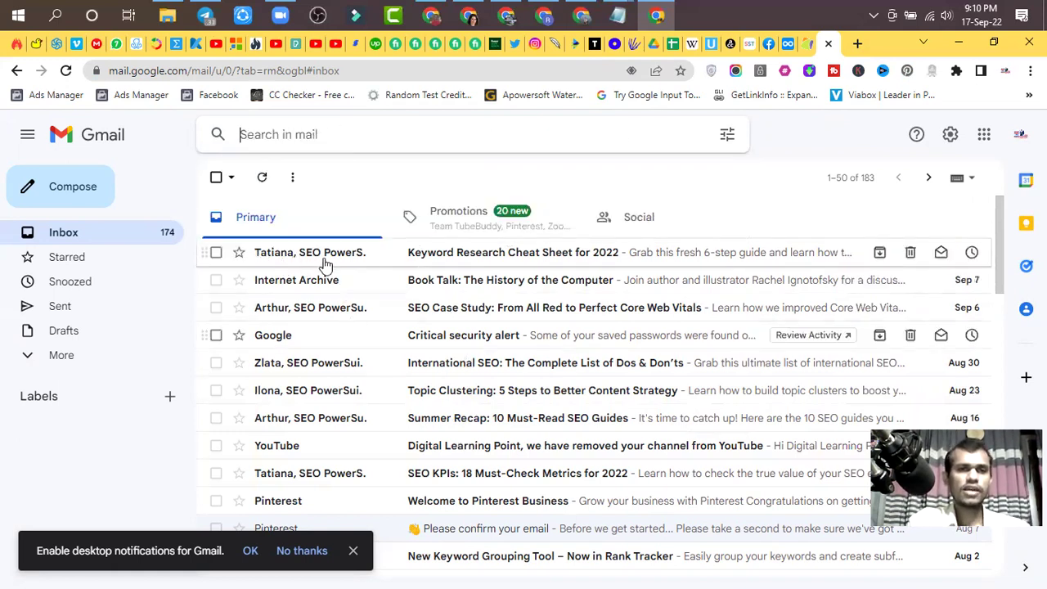
pyautogui.moveTo(342, 261)
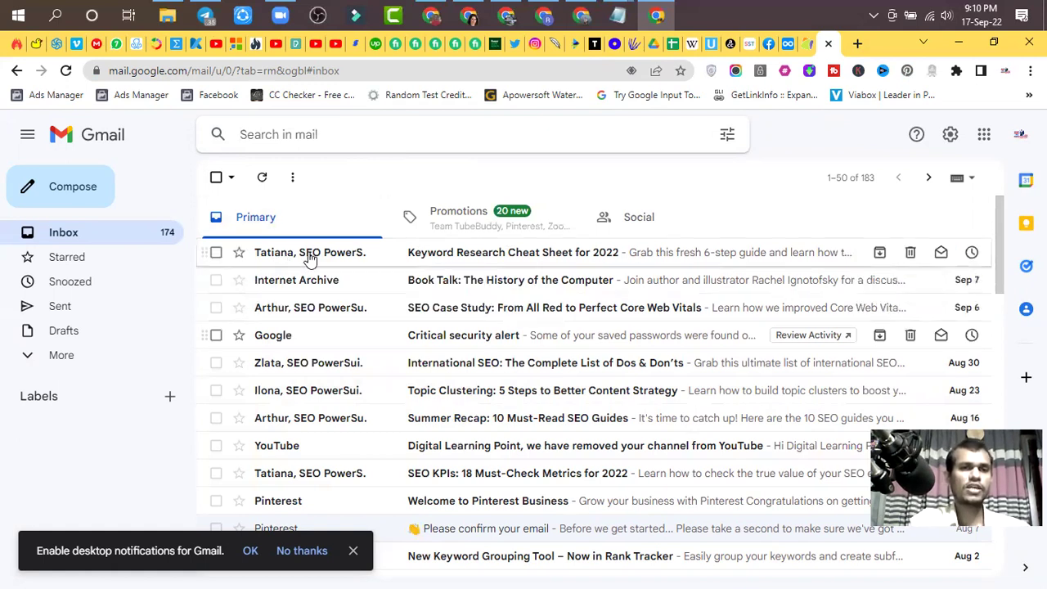
# - Open and read SEO PowerSuite's 'Keyword Research Cheat Sheet for 2022' email from the Primary list
pyautogui.click(469, 260)
pyautogui.click(467, 254)
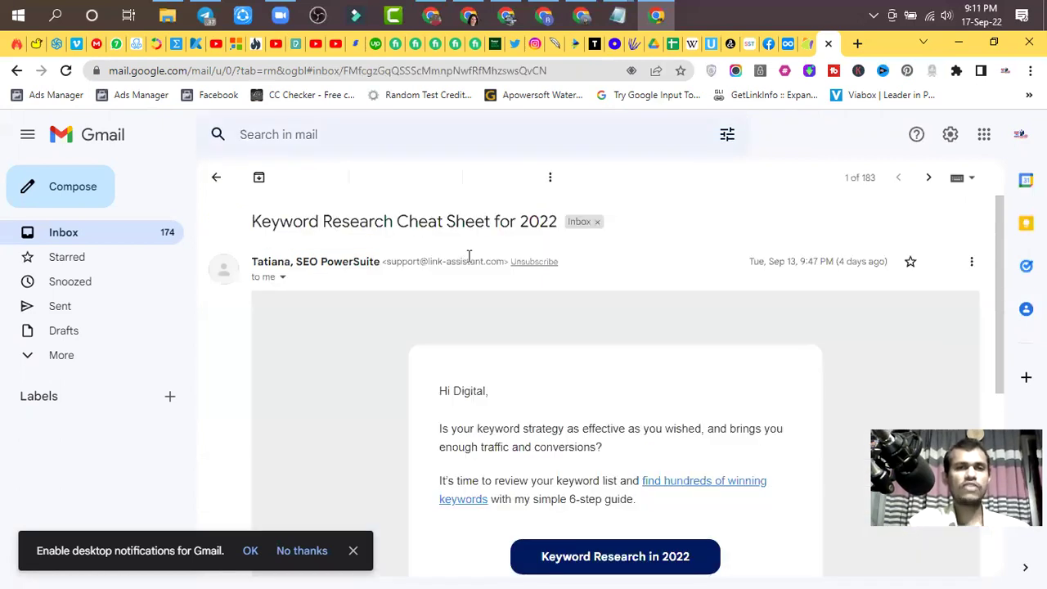
pyautogui.scroll(-3, 495, 368)
pyautogui.scroll(-3, 501, 392)
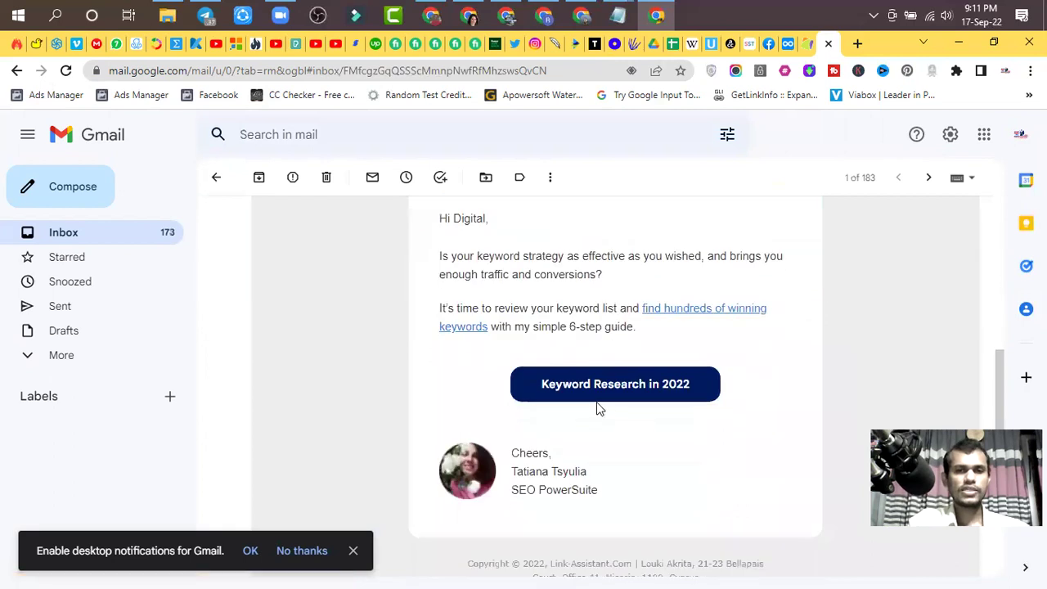